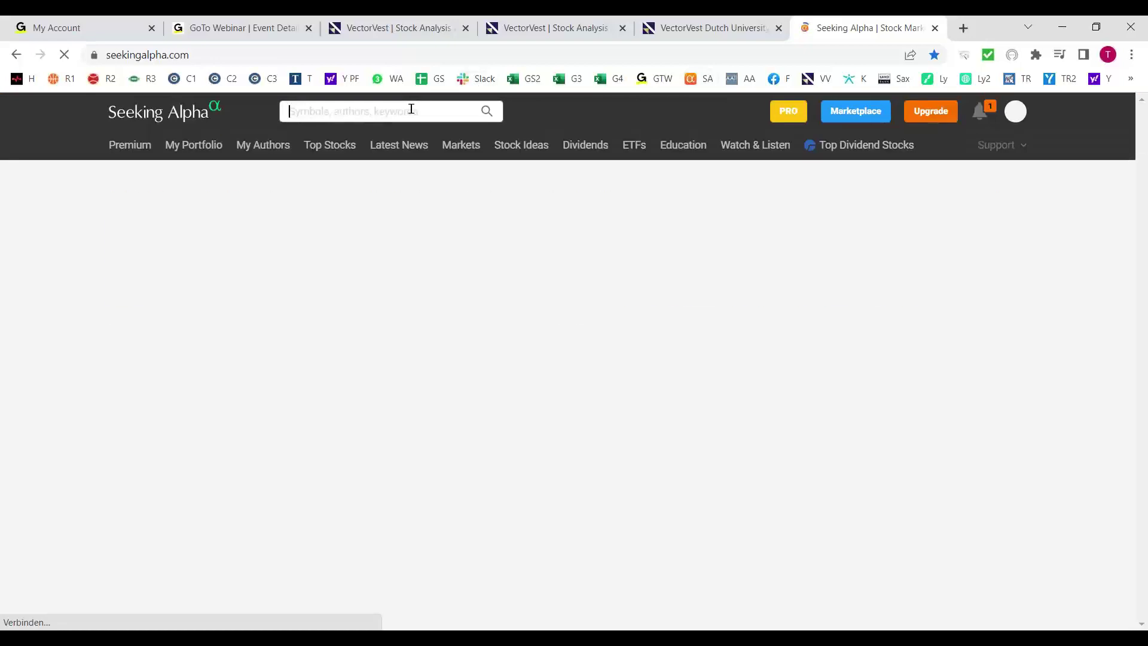
Search Seeking Alpha for the symbol TMO and open Thermo Fisher Scientific's earnings page
{"action": "type", "text": "tmo"}
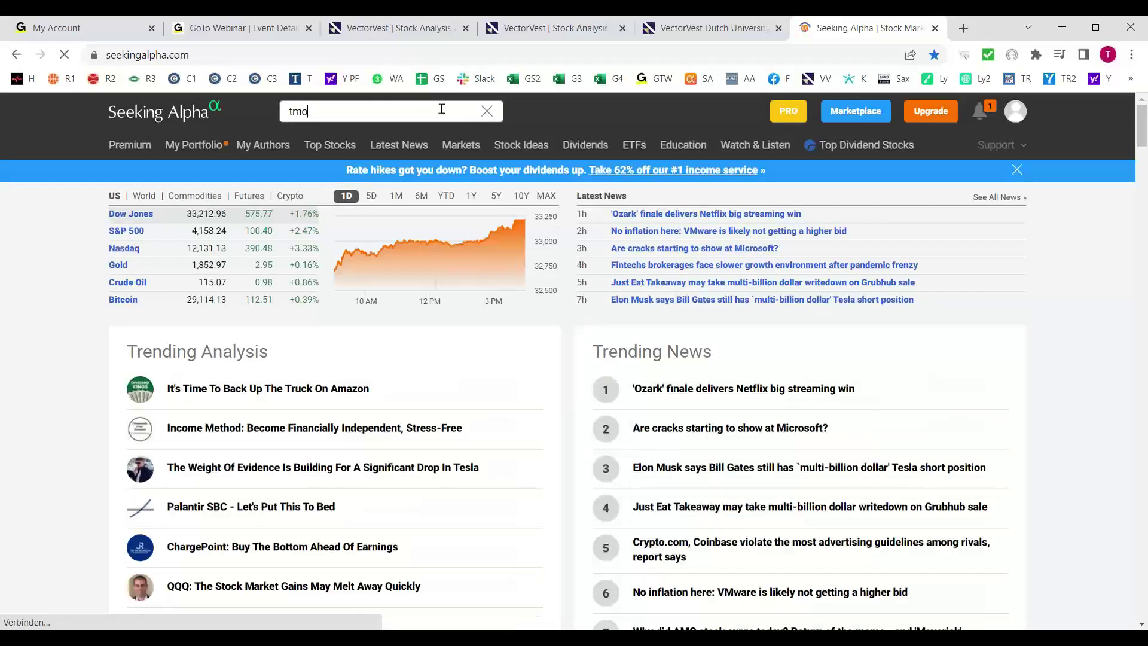
{"action": "left_click", "coordinate": [338, 110]}
{"action": "left_click", "coordinate": [388, 157]}
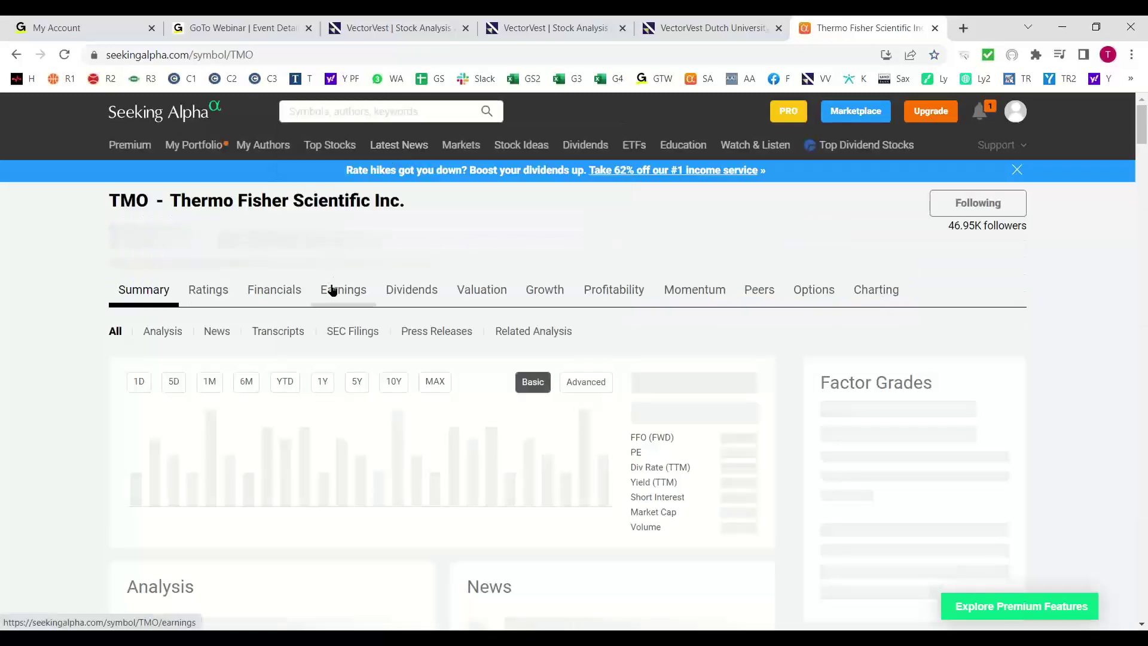
{"action": "left_click", "coordinate": [334, 284]}
Collapse the FQ1 2022 entry in Earnings History and examine the quarterly EPS beat/miss figures back to FQ2 2017
{"action": "scroll", "coordinate": [333, 289], "scroll_direction": "down", "scroll_amount": 15}
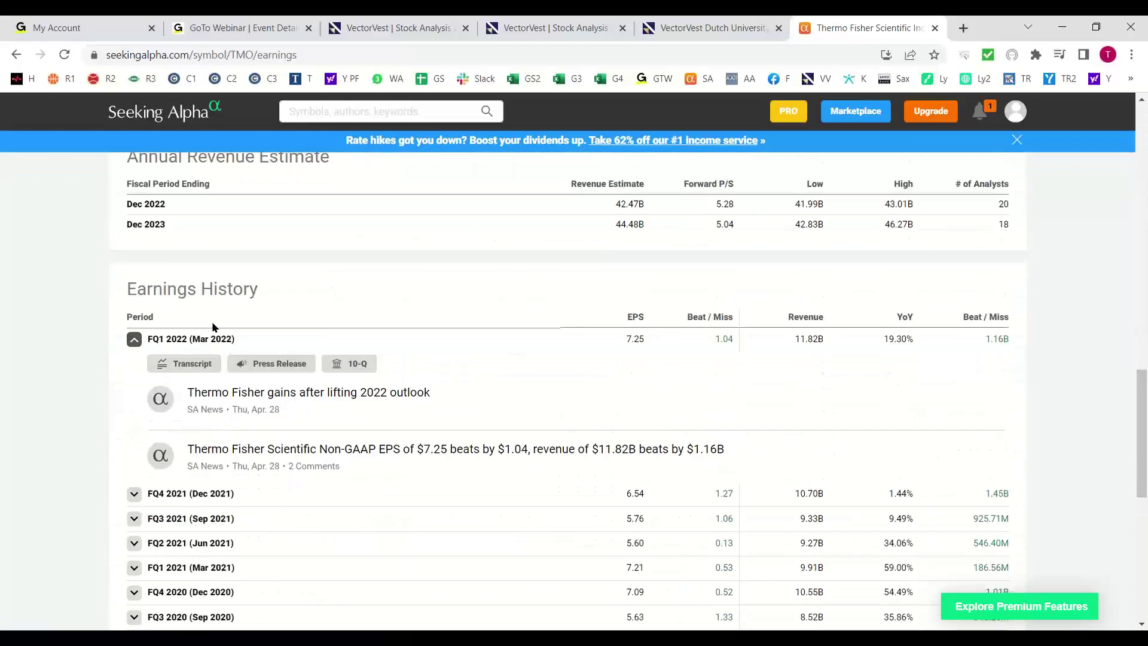
{"action": "left_click", "coordinate": [134, 339]}
{"action": "scroll", "coordinate": [598, 359], "scroll_direction": "down", "scroll_amount": 3}
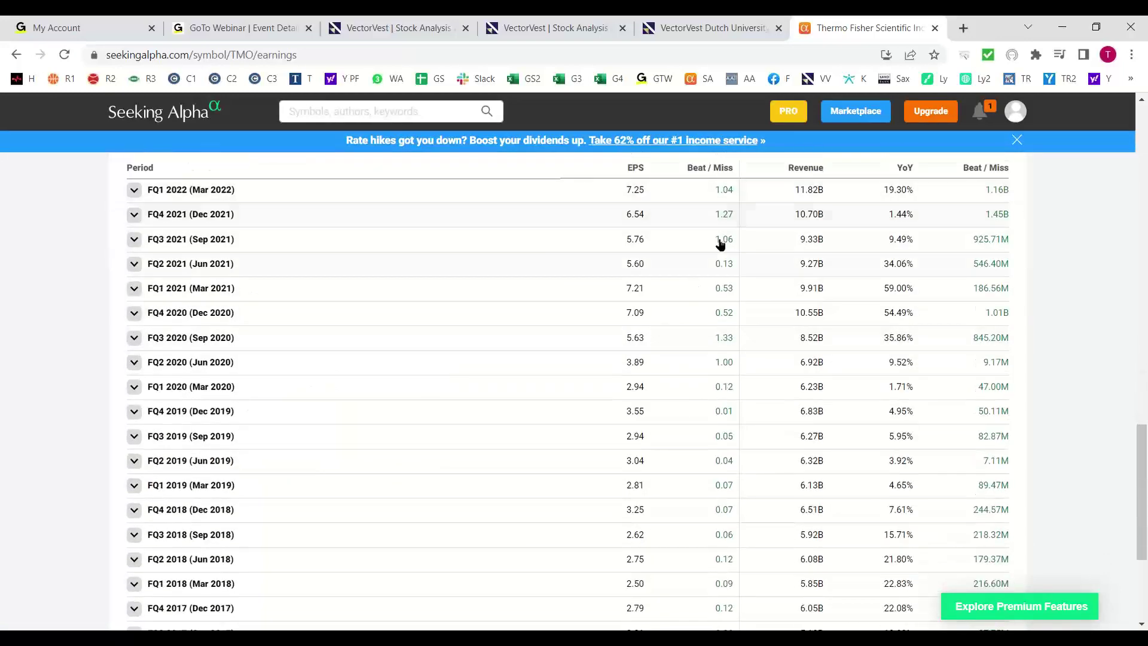
{"action": "scroll", "coordinate": [718, 436], "scroll_direction": "down", "scroll_amount": 3}
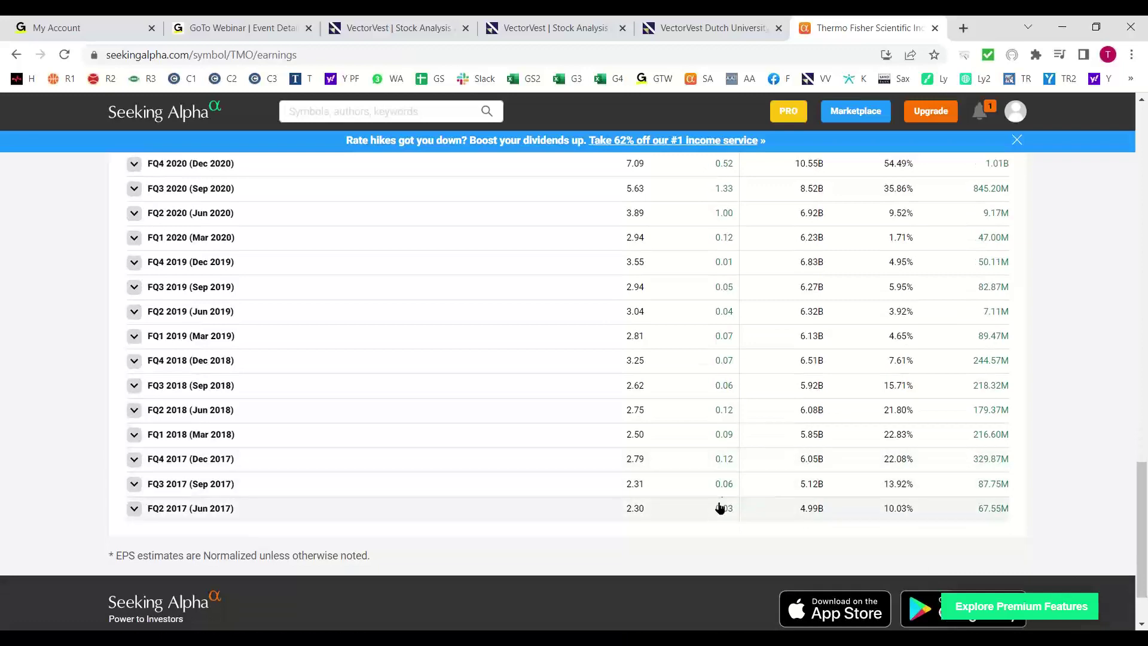
{"action": "scroll", "coordinate": [720, 490], "scroll_direction": "up", "scroll_amount": 3}
{"action": "scroll", "coordinate": [725, 317], "scroll_direction": "up", "scroll_amount": 1}
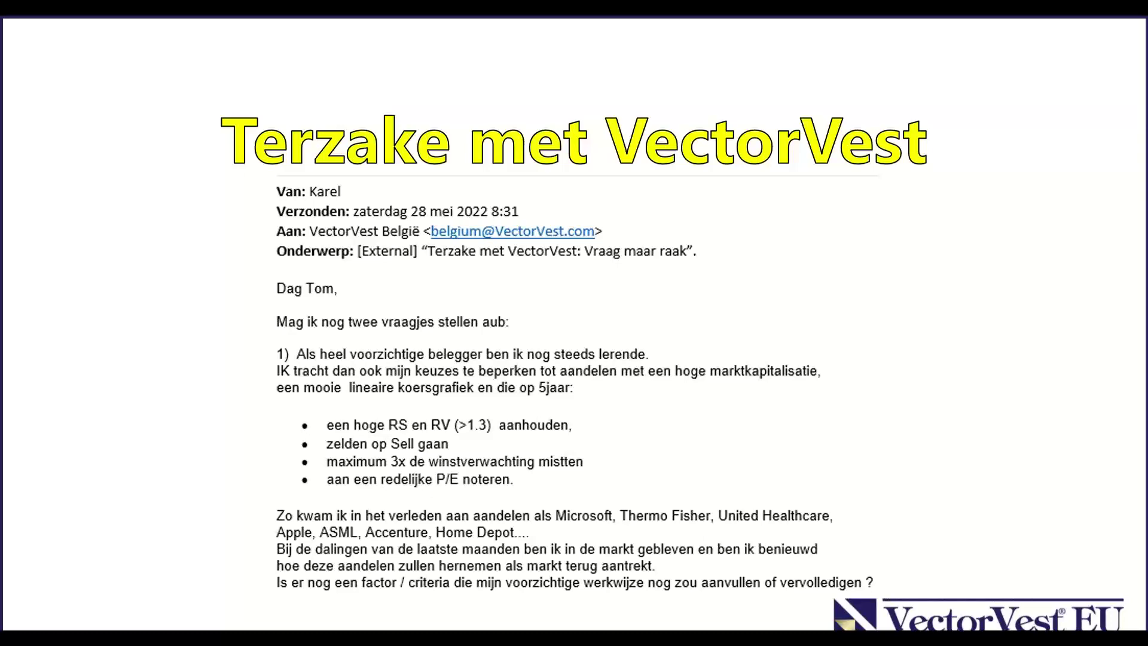
Switch to VectorVest 7 and open Accenture's stock graph from the watchlist in a maximized window
{"action": "key", "text": "alt+Tab"}
{"action": "key", "text": "alt+Tab"}
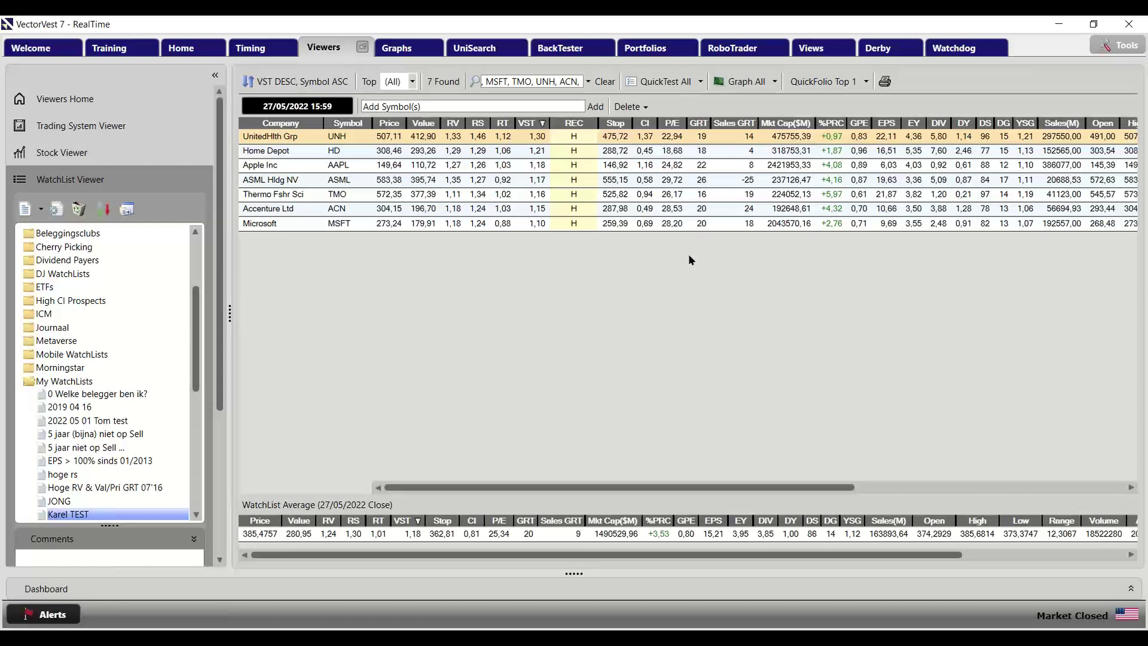
{"action": "left_click", "coordinate": [669, 210]}
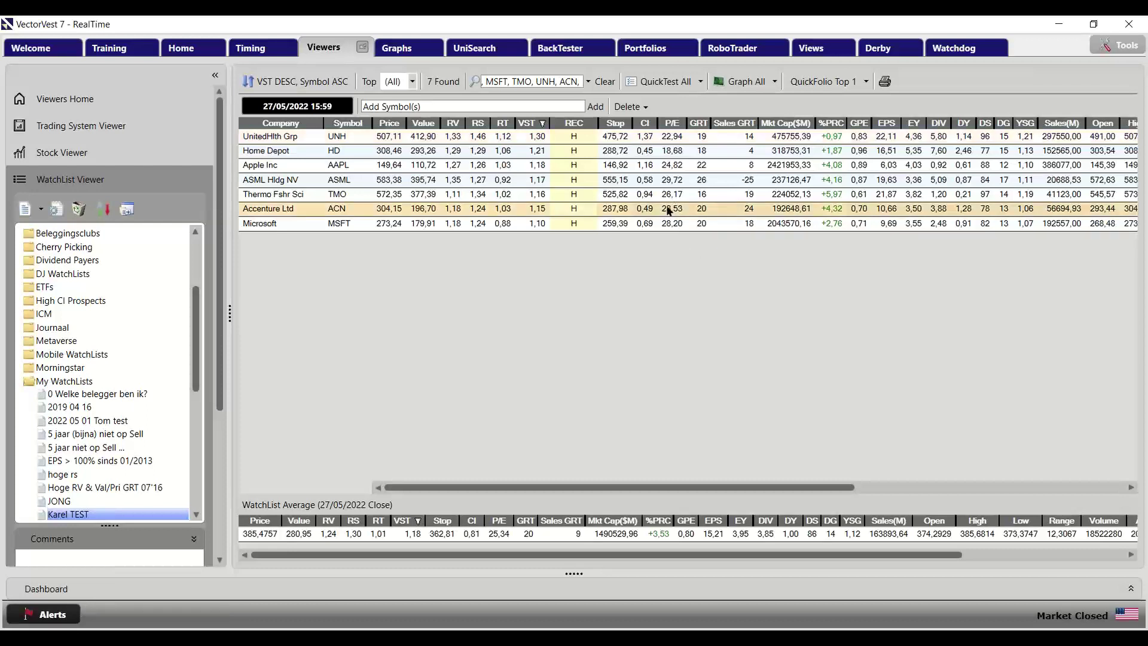
{"action": "right_click", "coordinate": [669, 209]}
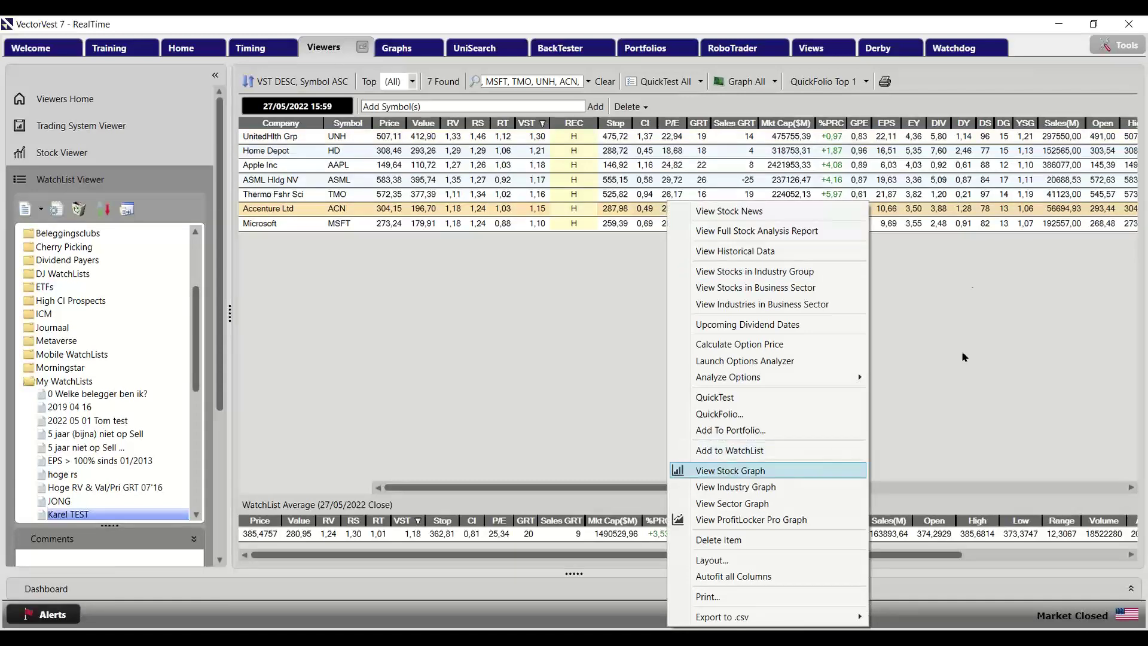
{"action": "key", "text": "Return"}
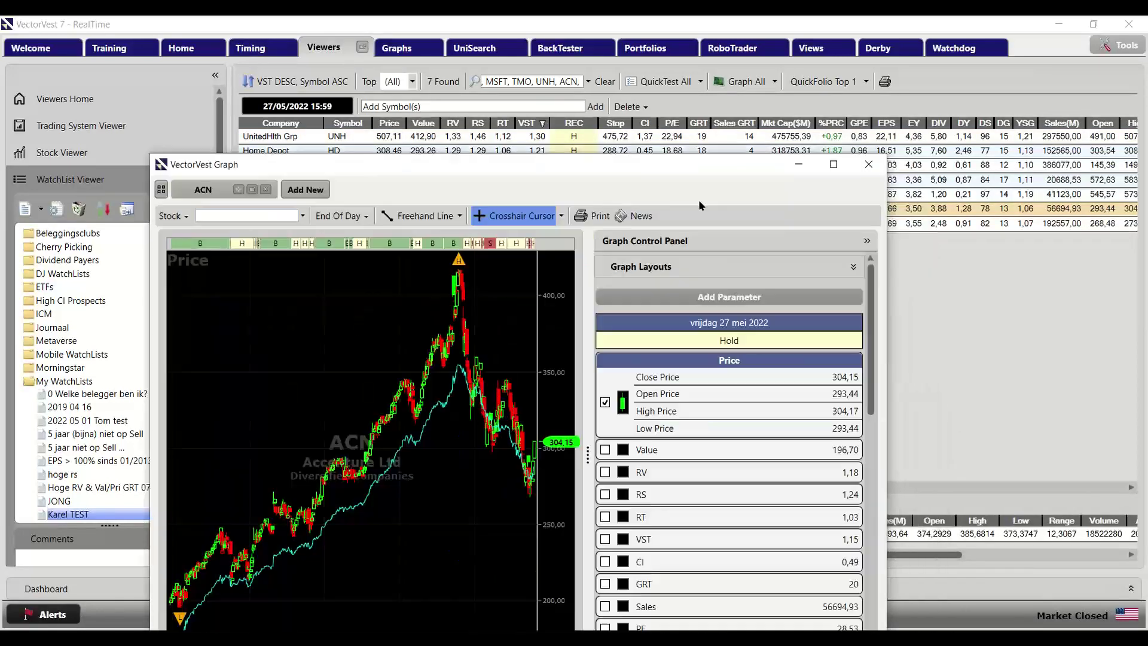
{"action": "left_click", "coordinate": [833, 164]}
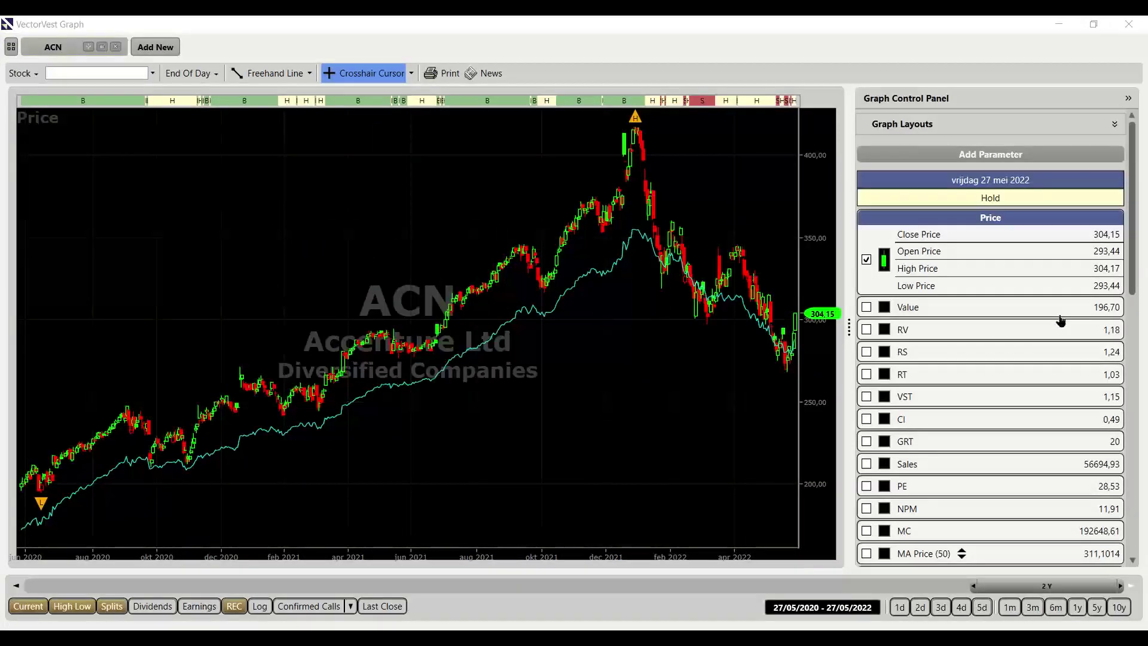
Set the Accenture graph to a 5-year range, hide the overlay line on the price chart and plot PE
{"action": "left_click", "coordinate": [1099, 607]}
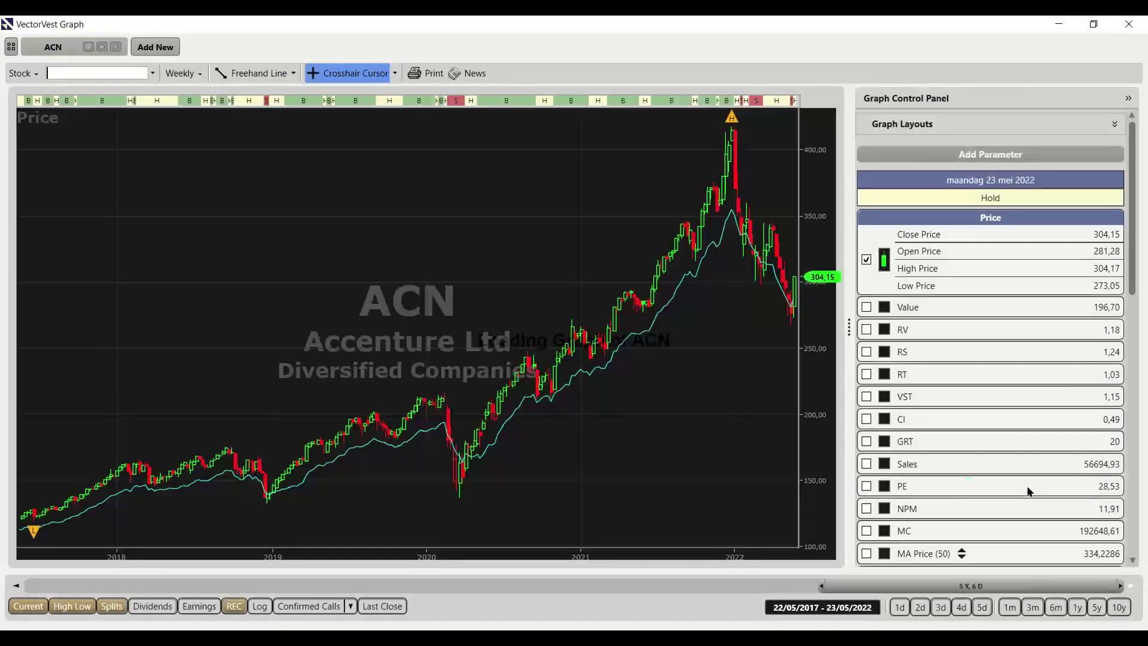
{"action": "scroll", "coordinate": [934, 526], "scroll_direction": "down", "scroll_amount": 5}
{"action": "left_click", "coordinate": [934, 526]}
{"action": "scroll", "coordinate": [939, 478], "scroll_direction": "up", "scroll_amount": 3}
{"action": "left_click", "coordinate": [949, 490]}
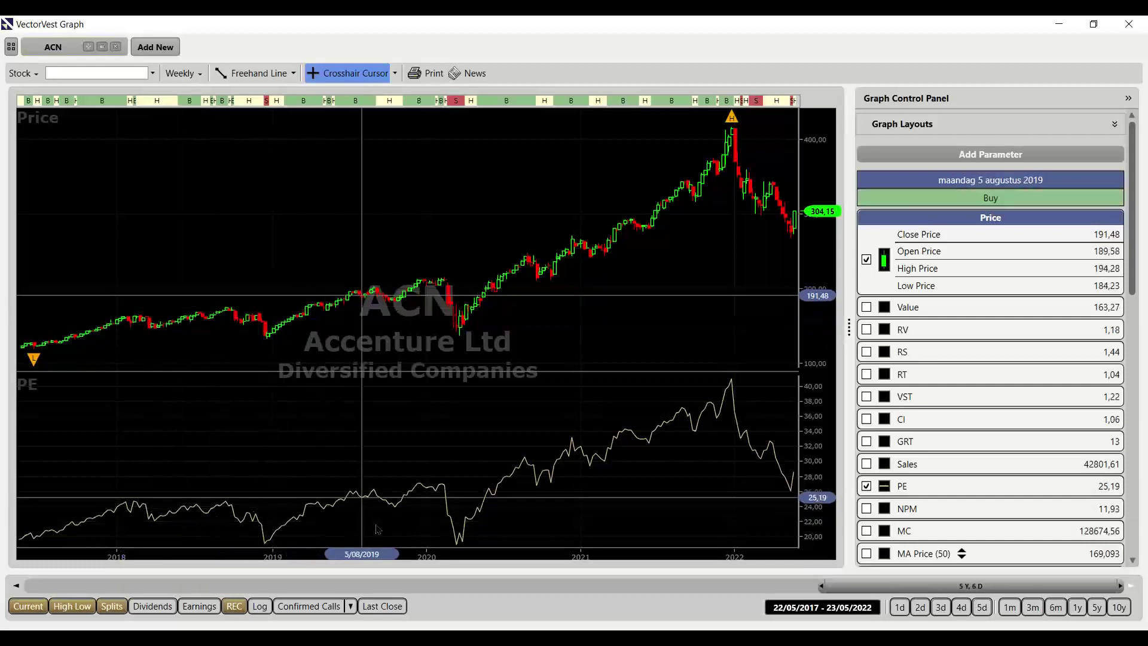
Close the Accenture graph and graph all stocks of the watchlist in a maximized window
{"action": "left_click", "coordinate": [1130, 24]}
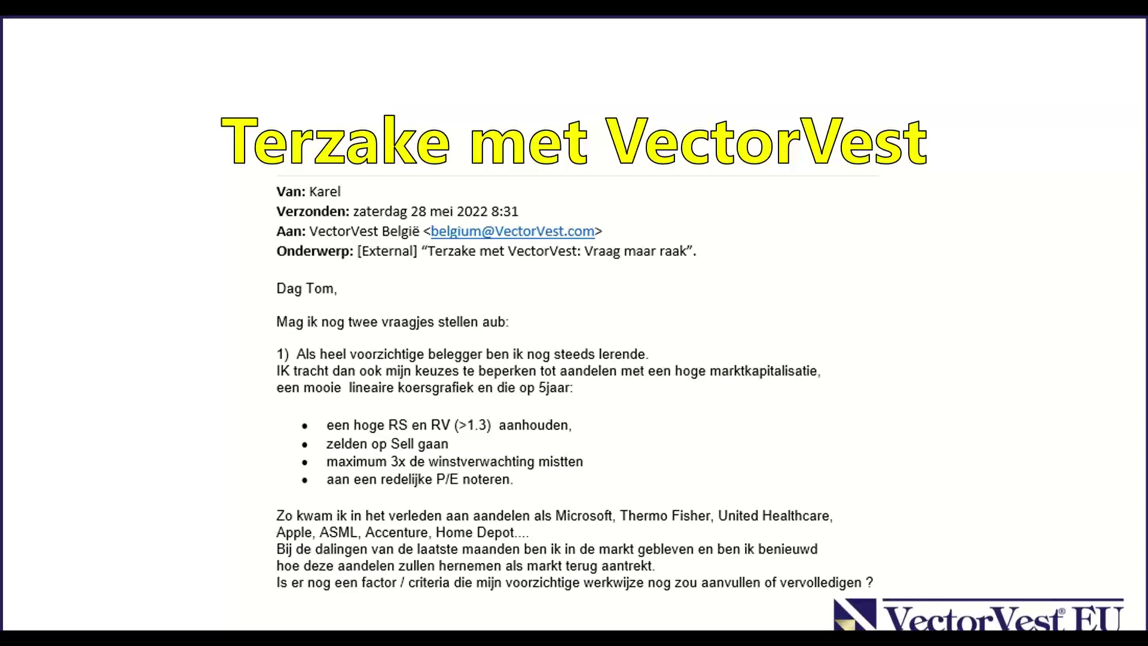
{"action": "key", "text": "alt+Tab"}
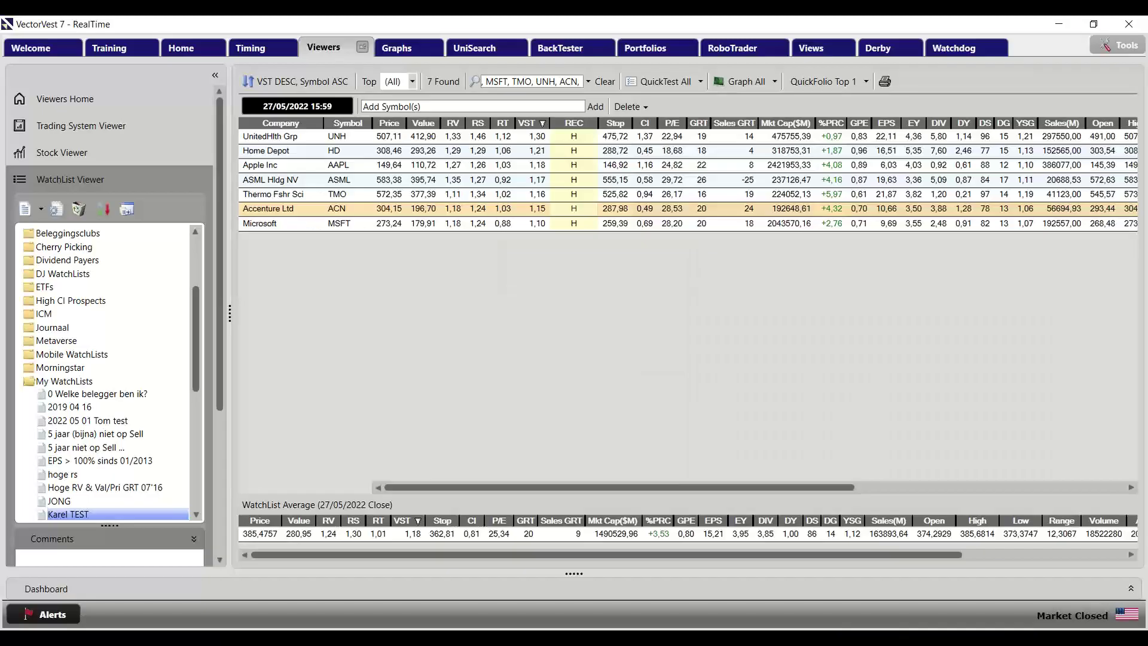
{"action": "left_click", "coordinate": [742, 82]}
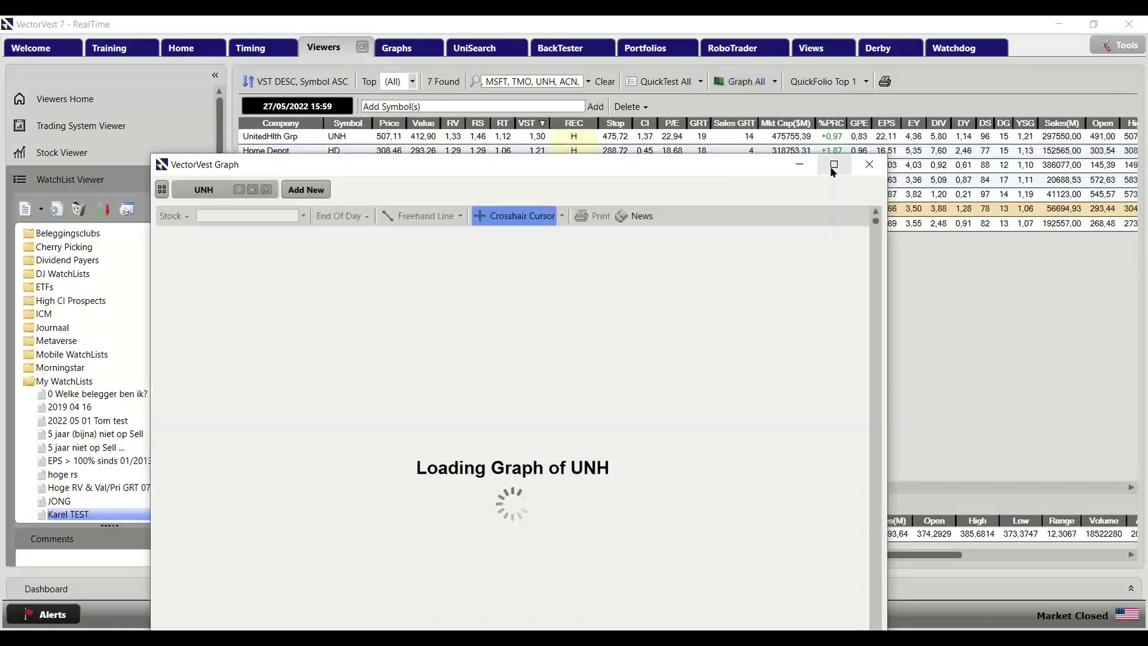
{"action": "left_click", "coordinate": [831, 167]}
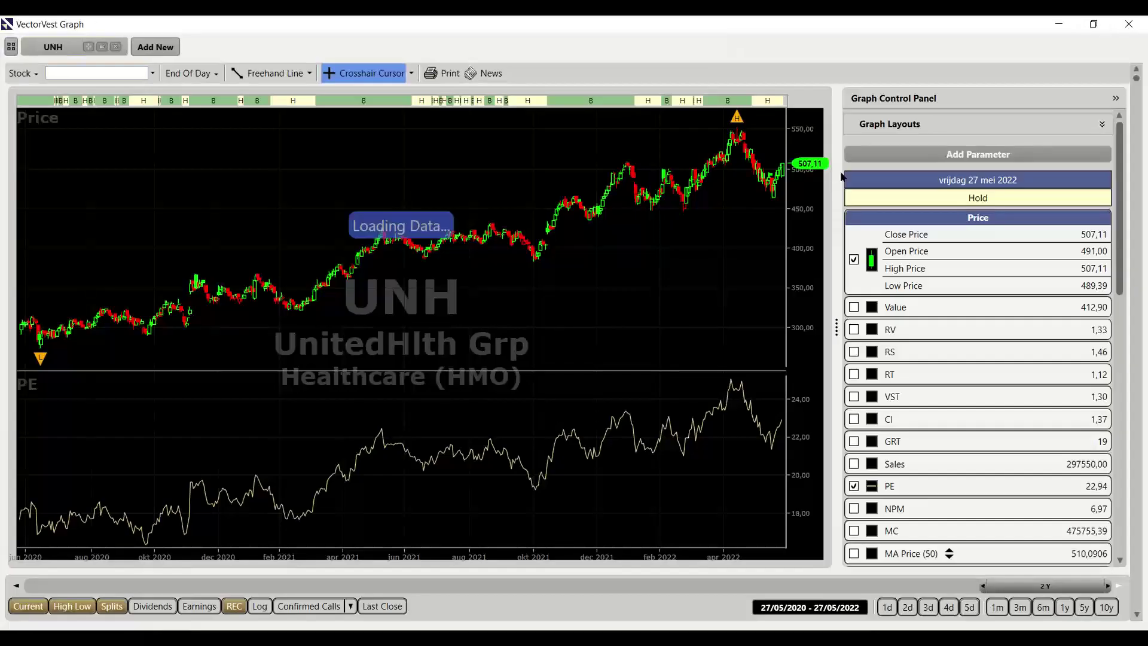
Replace the PE plot with EPS on the UNH graph and extend the date range to about five years
{"action": "left_click", "coordinate": [936, 486]}
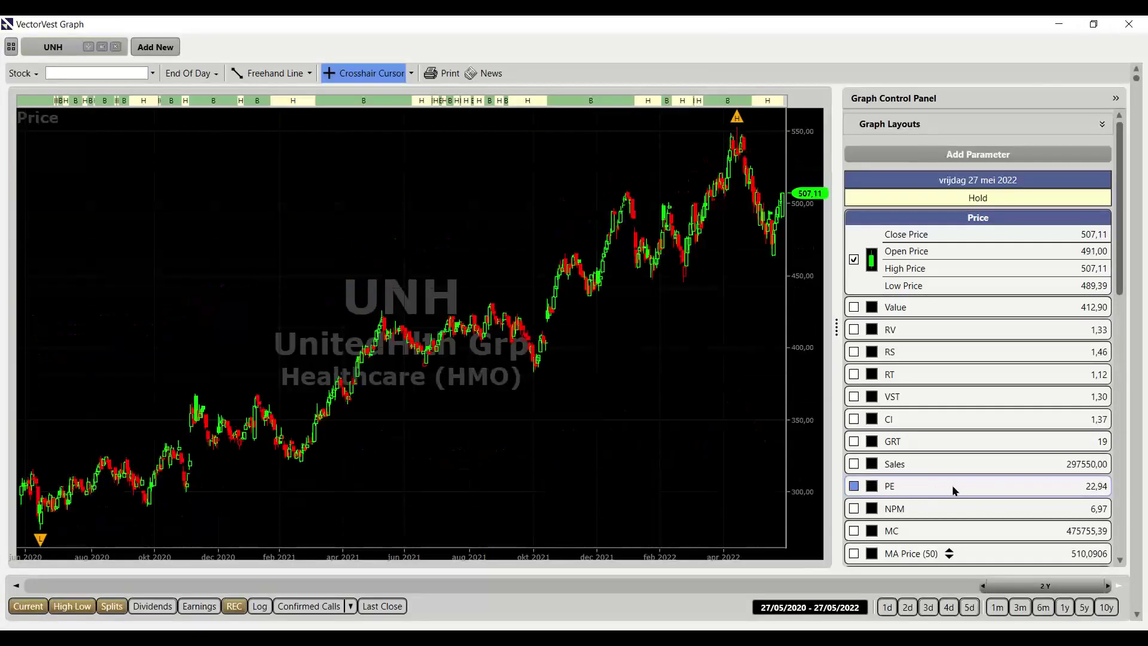
{"action": "scroll", "coordinate": [955, 492], "scroll_direction": "down", "scroll_amount": 3}
{"action": "left_click", "coordinate": [955, 491]}
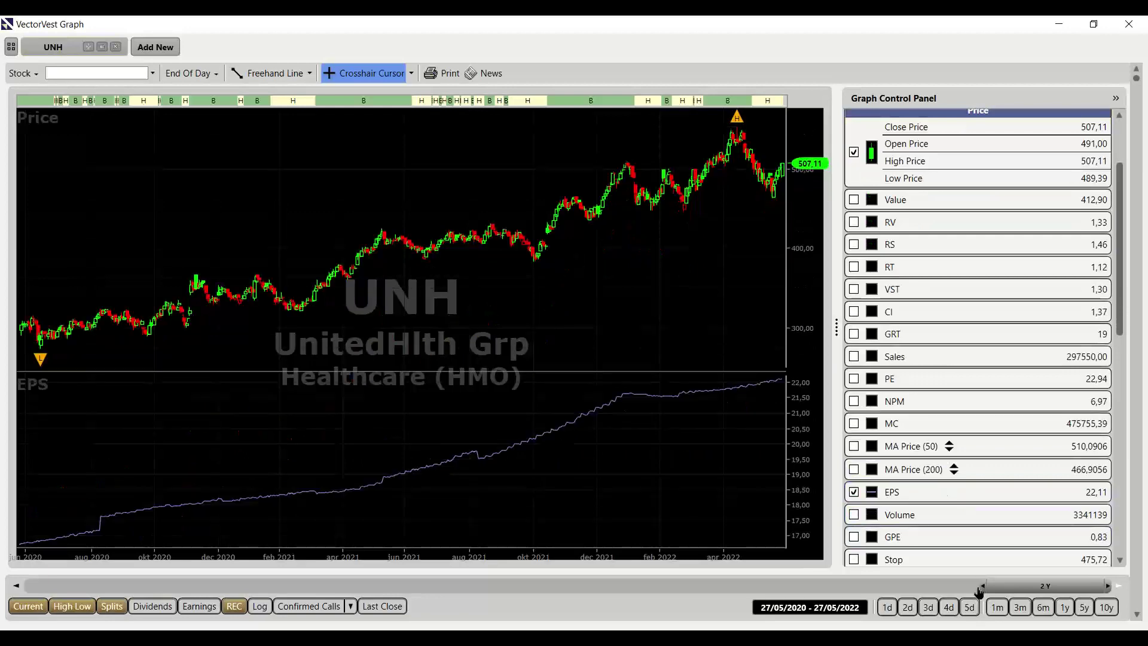
{"action": "left_click_drag", "start_coordinate": [979, 588], "coordinate": [881, 611]}
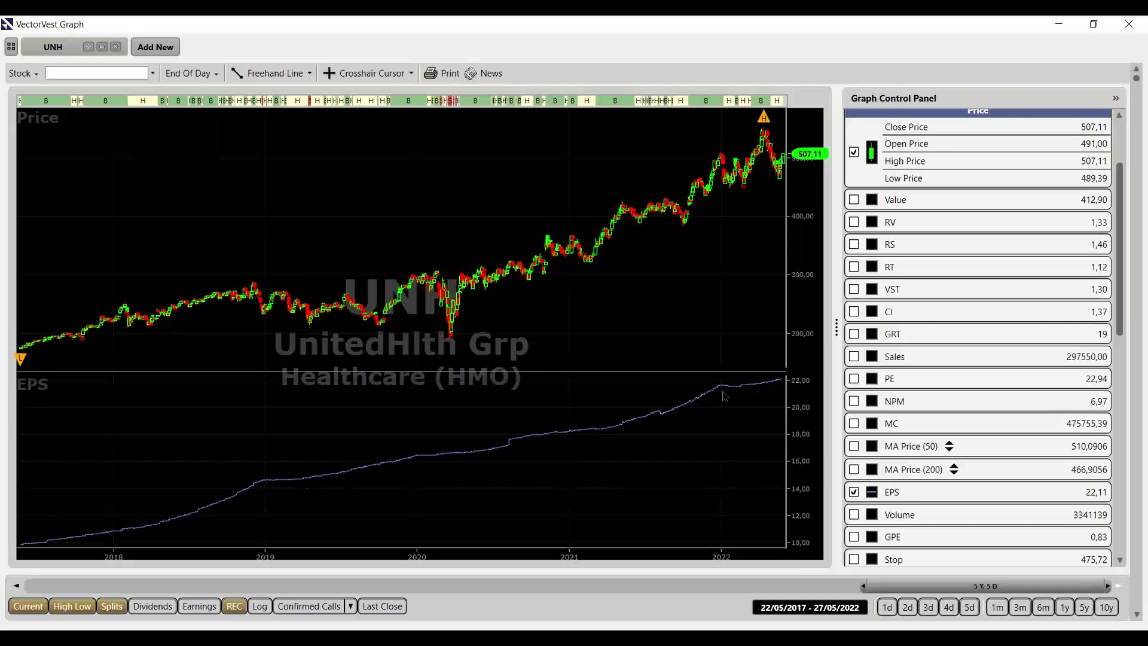
Step through the watchlist's price and EPS graphs from Home Depot to Microsoft and examine each EPS trend
{"action": "left_click", "coordinate": [1137, 616]}
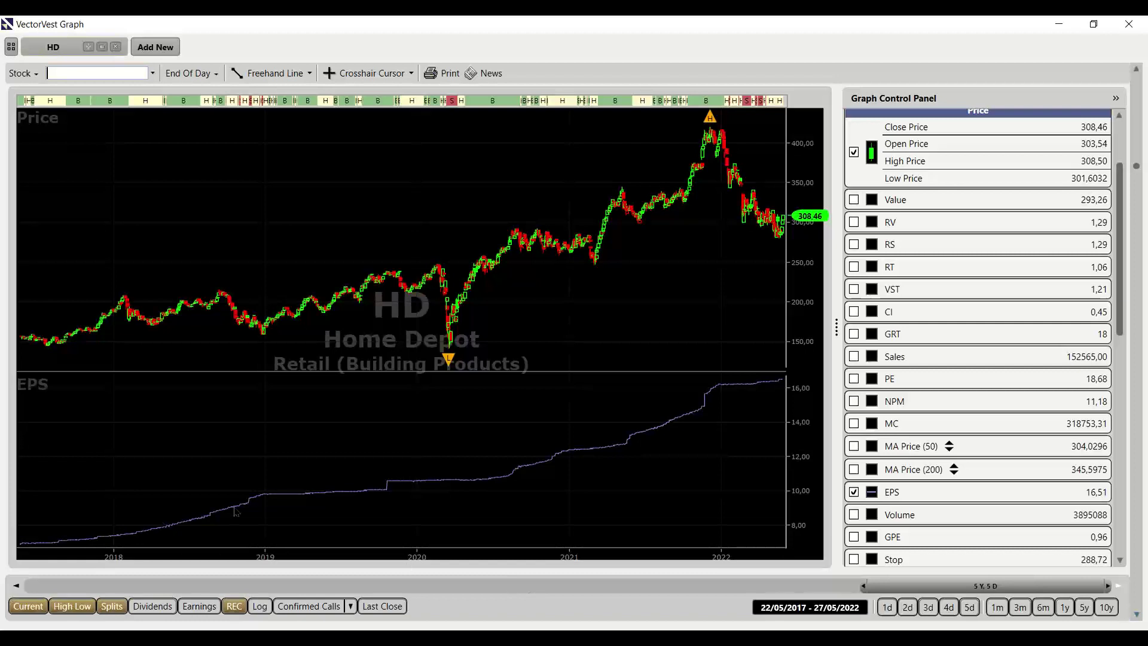
{"action": "left_click", "coordinate": [1138, 616]}
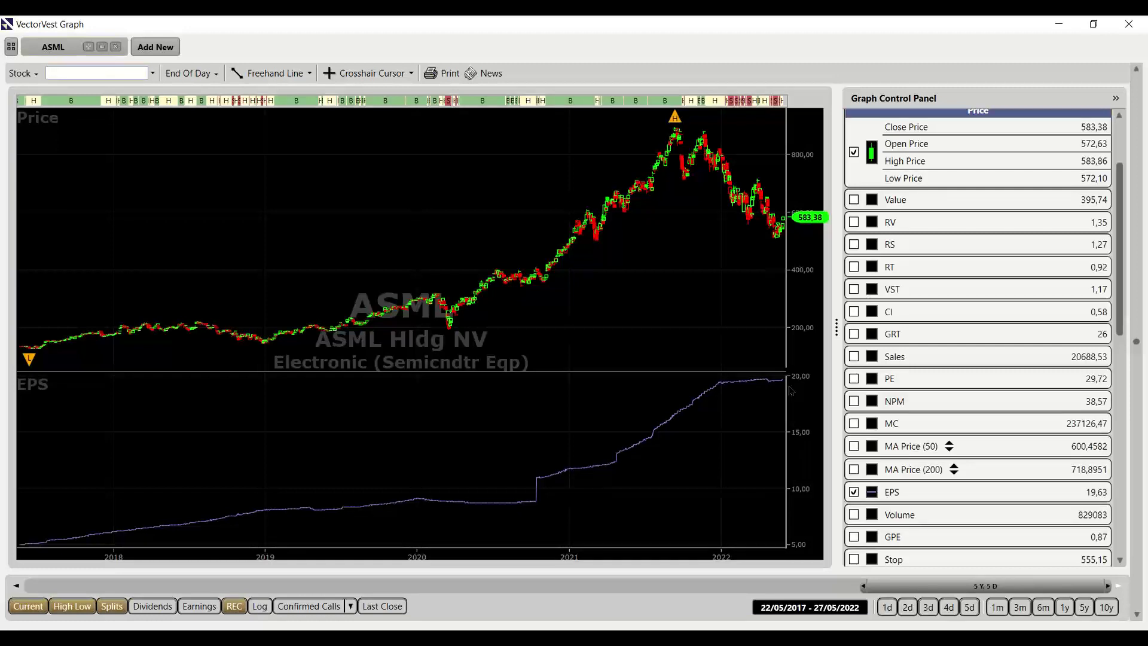
{"action": "left_click", "coordinate": [1138, 615]}
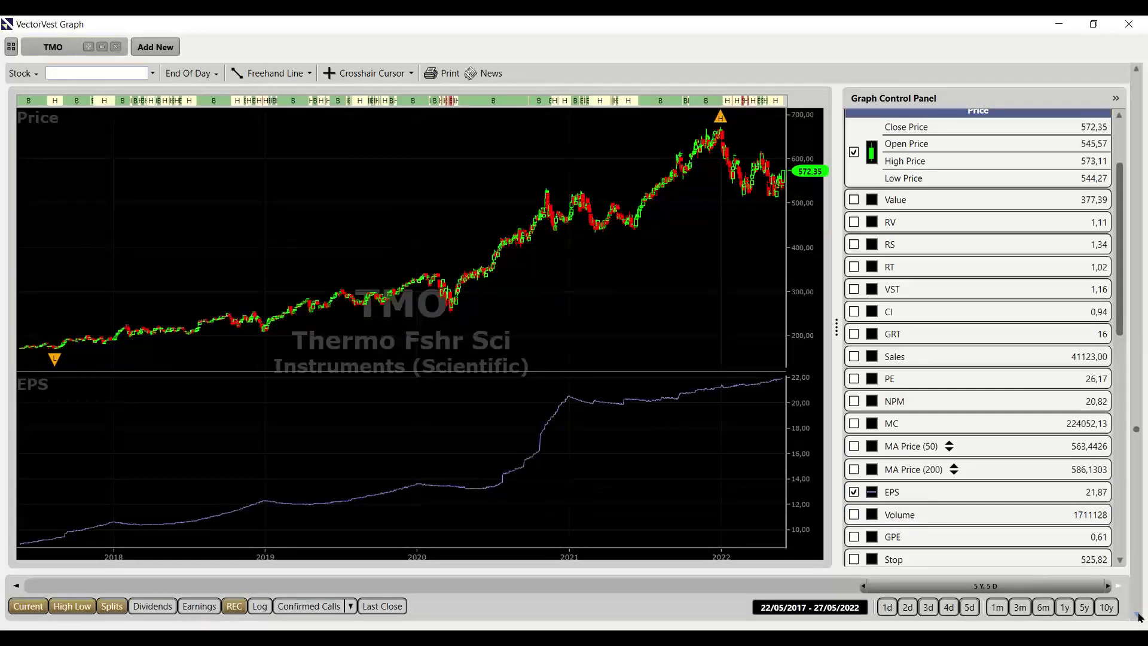
{"action": "left_click", "coordinate": [1138, 615]}
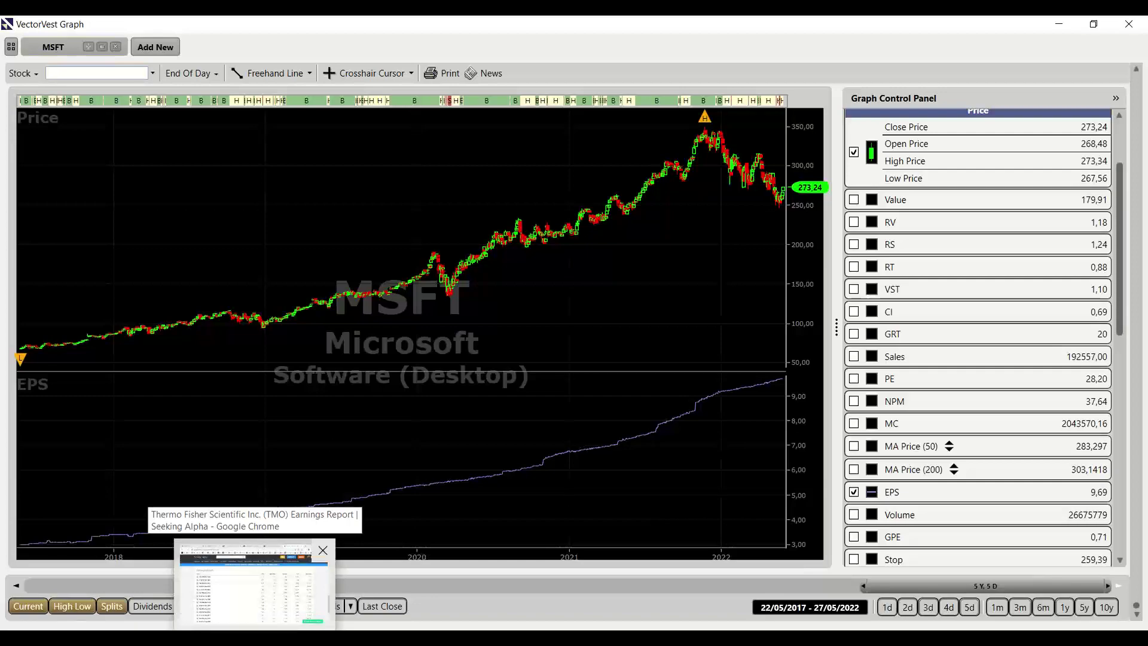
In Chrome, open the university page of vectorvest.be and find the Online Workshop 10/'21 on recognising quality stocks
{"action": "left_click", "coordinate": [299, 556]}
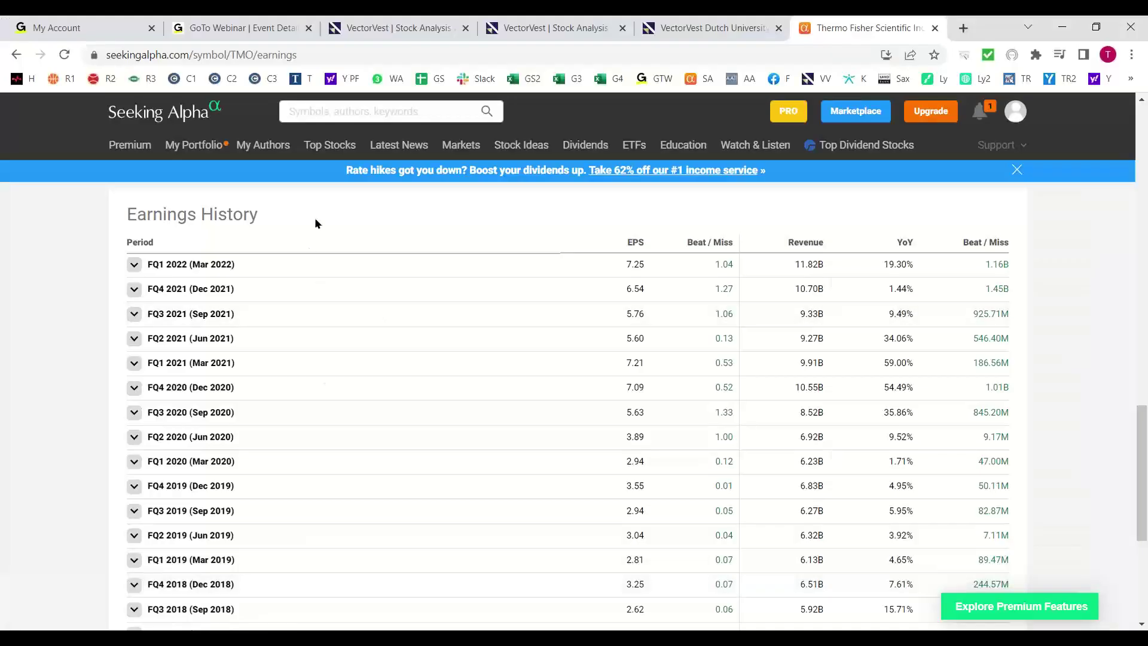
{"action": "left_click", "coordinate": [403, 29]}
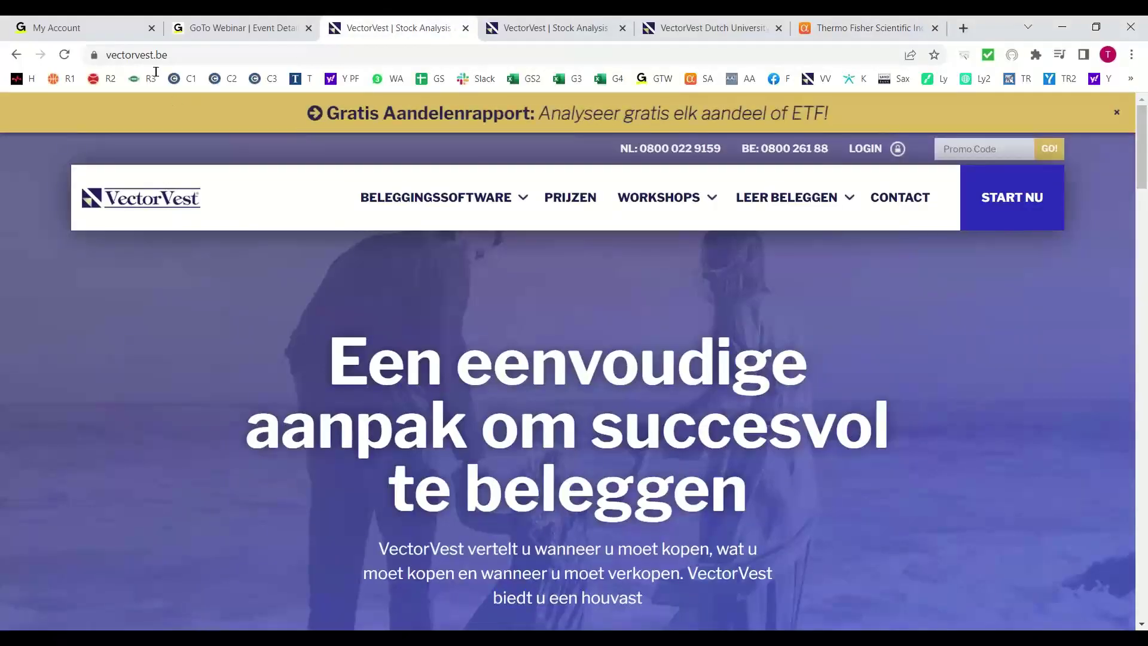
{"action": "left_click", "coordinate": [776, 269]}
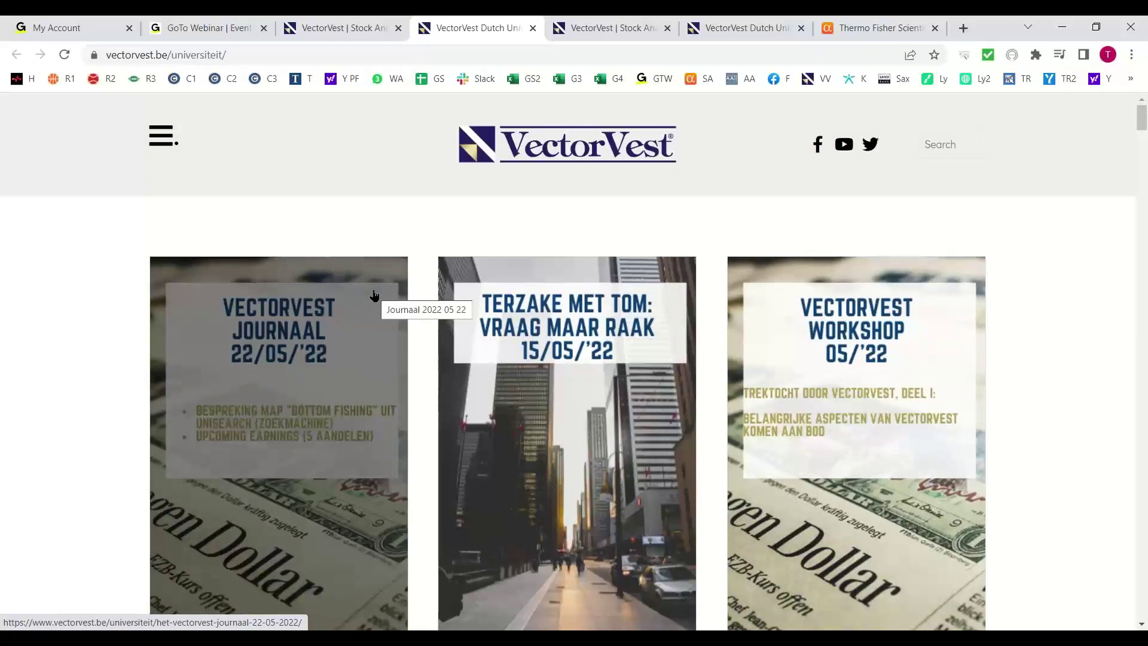
{"action": "scroll", "coordinate": [715, 336], "scroll_direction": "down", "scroll_amount": 10}
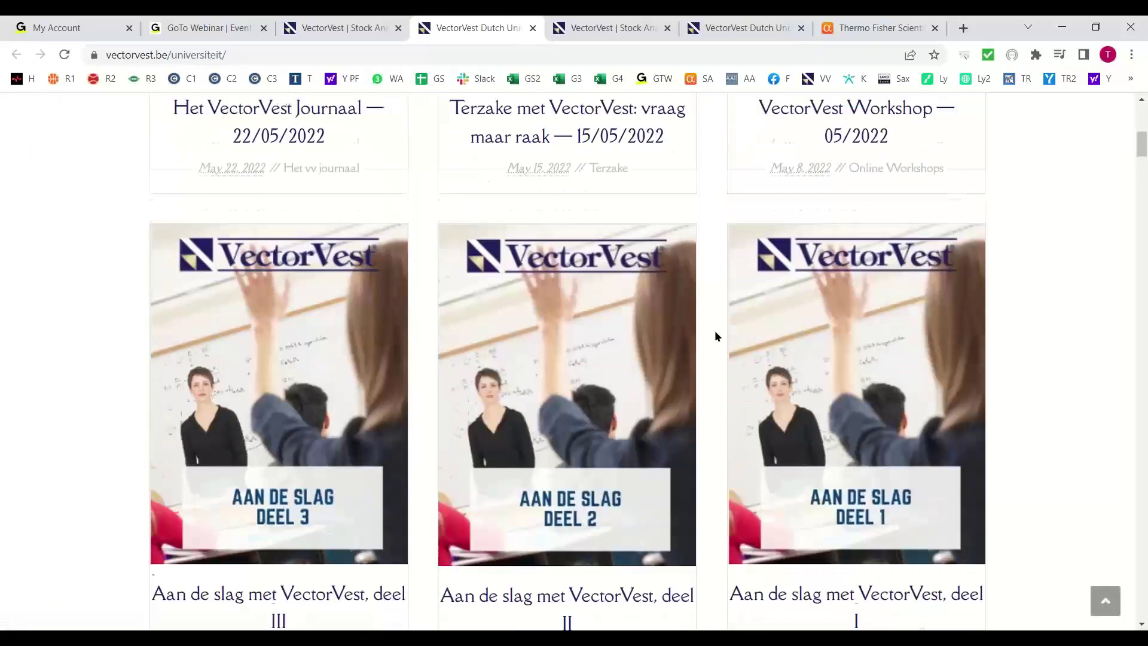
{"action": "scroll", "coordinate": [716, 337], "scroll_direction": "down", "scroll_amount": 20}
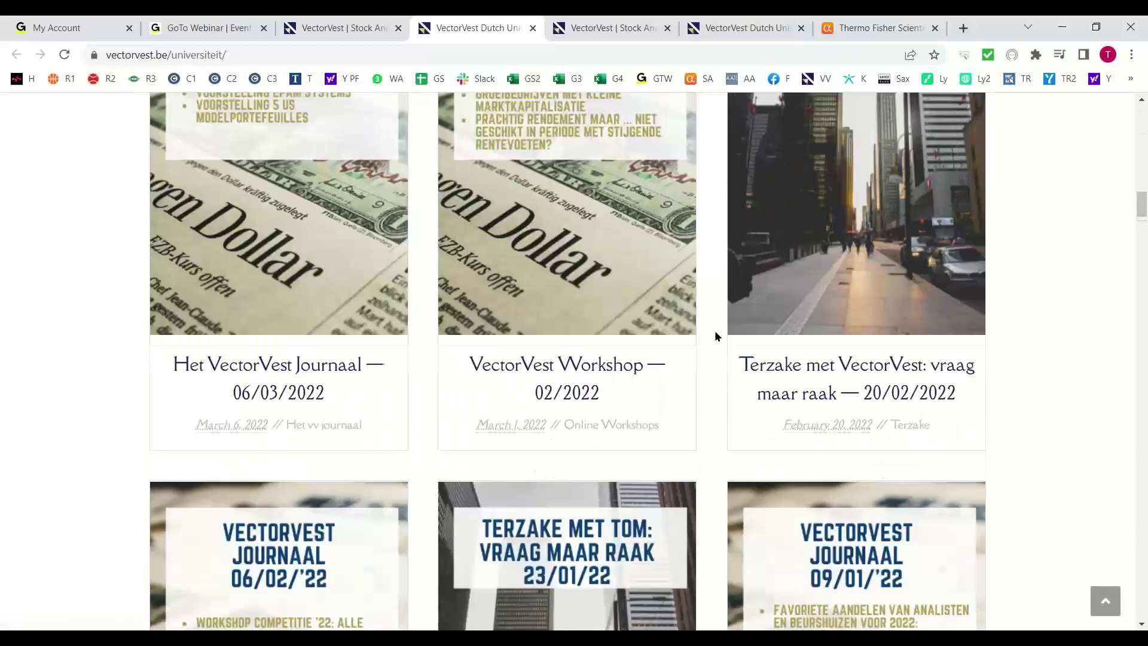
{"action": "scroll", "coordinate": [715, 336], "scroll_direction": "down", "scroll_amount": 15}
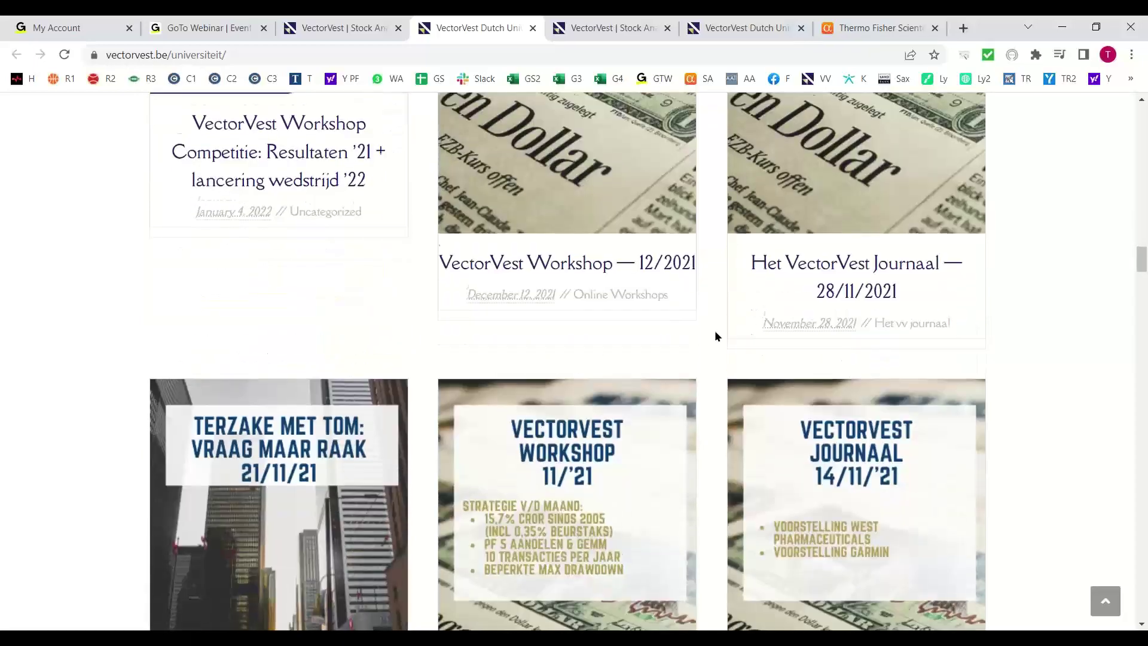
{"action": "scroll", "coordinate": [715, 336], "scroll_direction": "down", "scroll_amount": 15}
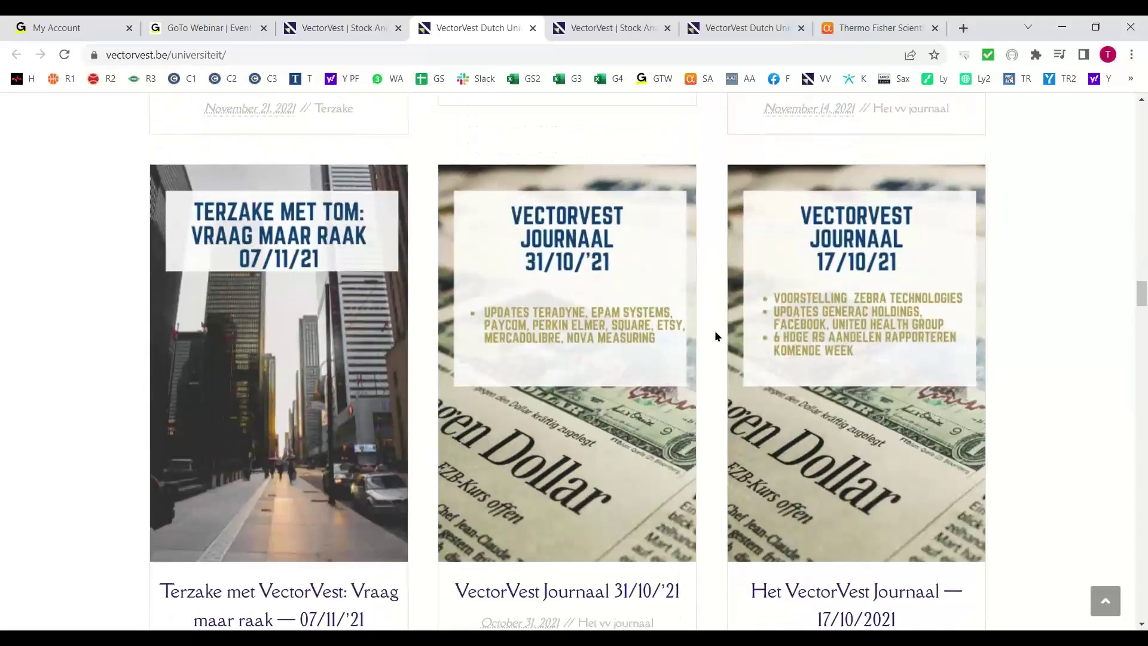
{"action": "scroll", "coordinate": [715, 336], "scroll_direction": "down", "scroll_amount": 6}
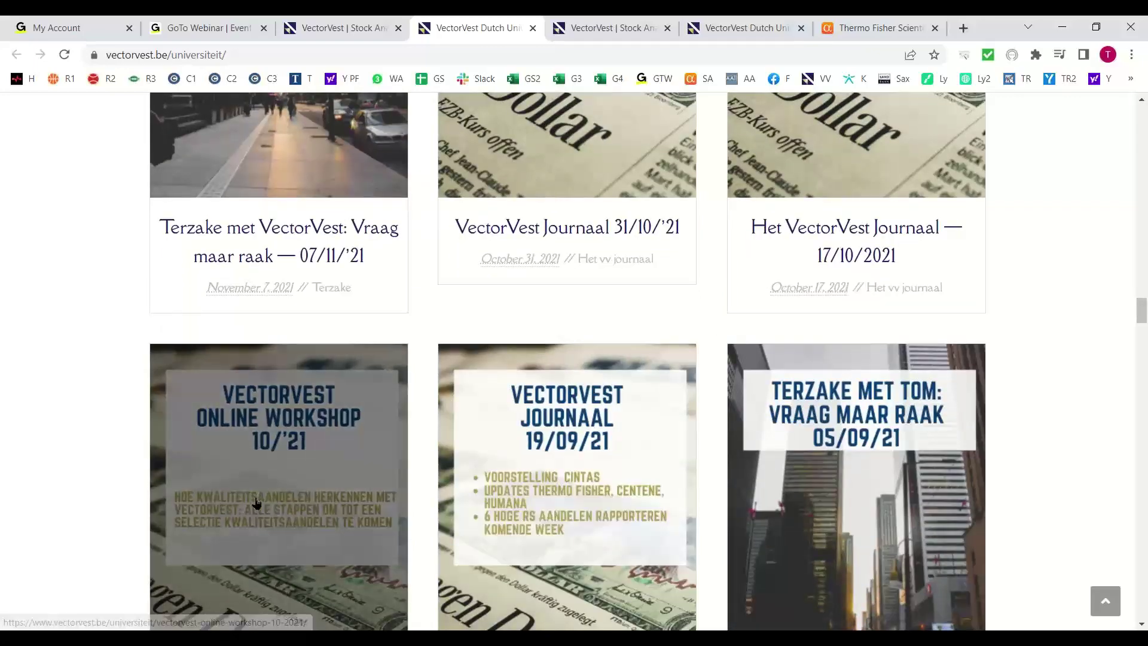
{"action": "scroll", "coordinate": [34, 494], "scroll_direction": "down", "scroll_amount": 3}
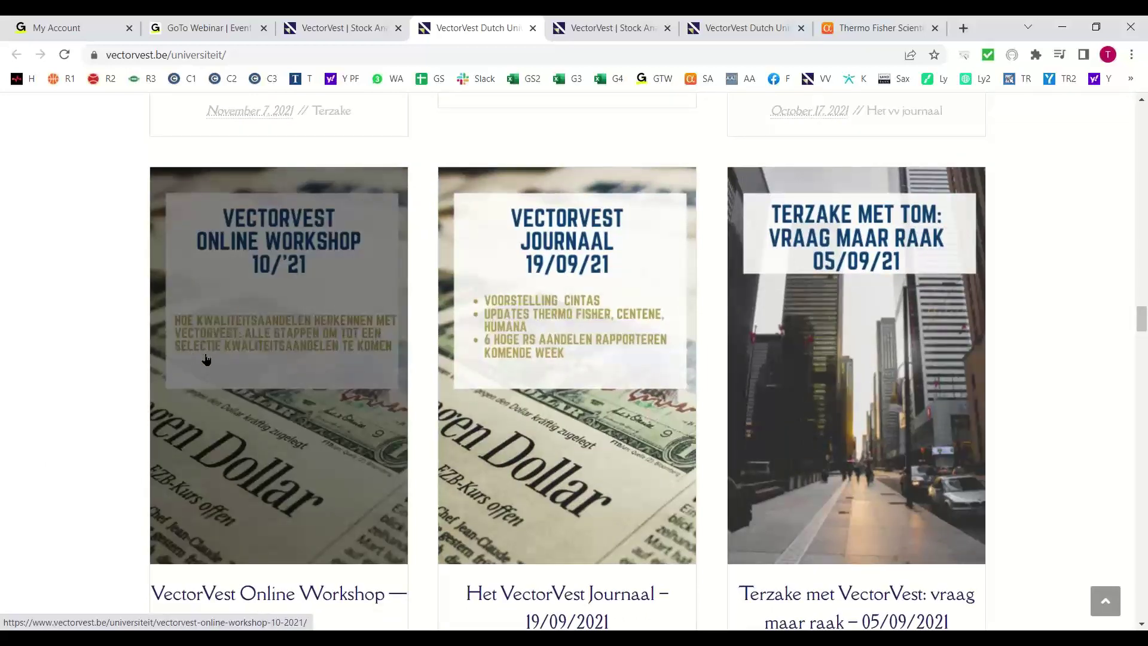
Switch back to the Microsoft graph in VectorVest and plot NPM instead of EPS below the price
{"action": "mouse_move", "coordinate": [675, 639]}
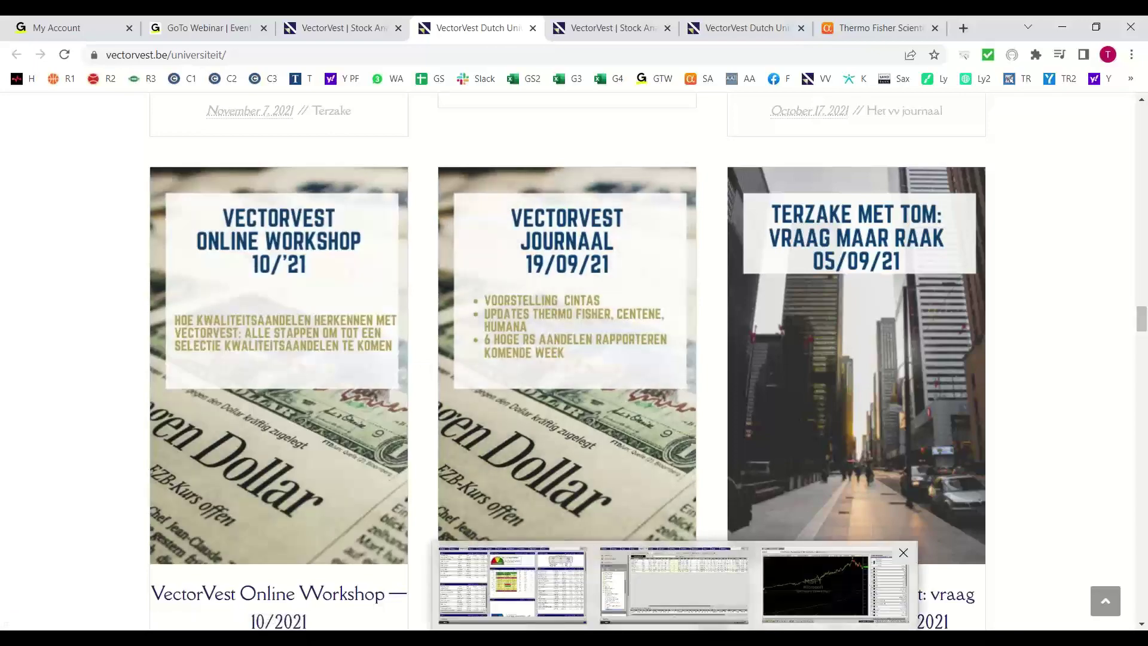
{"action": "left_click", "coordinate": [818, 595]}
{"action": "scroll", "coordinate": [998, 339], "scroll_direction": "up", "scroll_amount": 2}
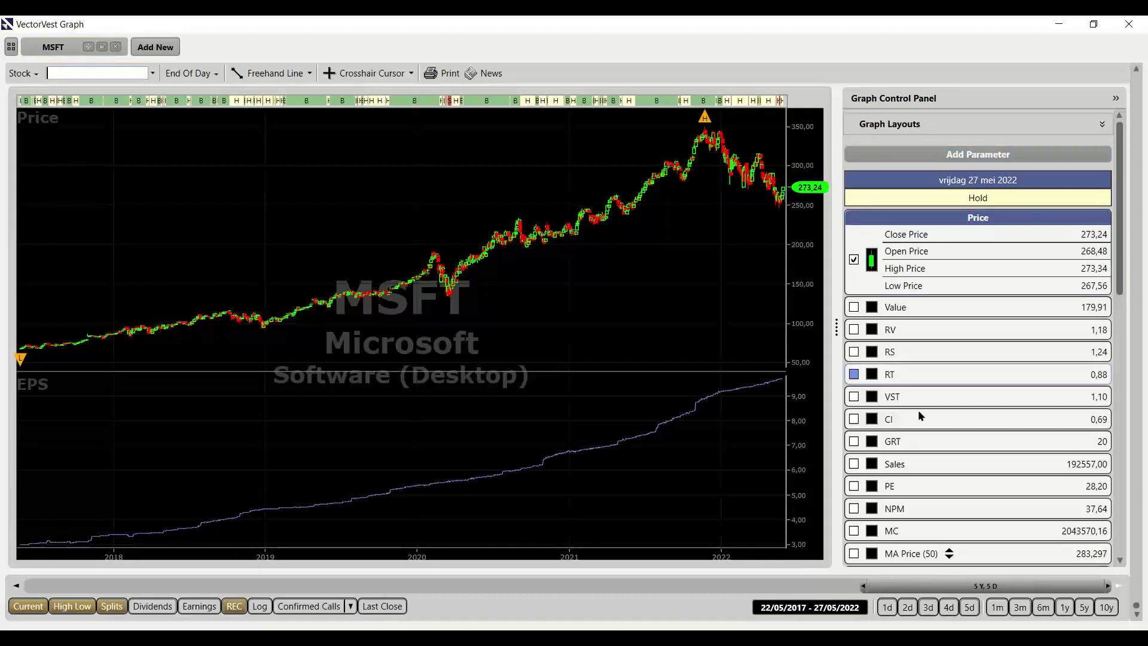
{"action": "left_click", "coordinate": [955, 509]}
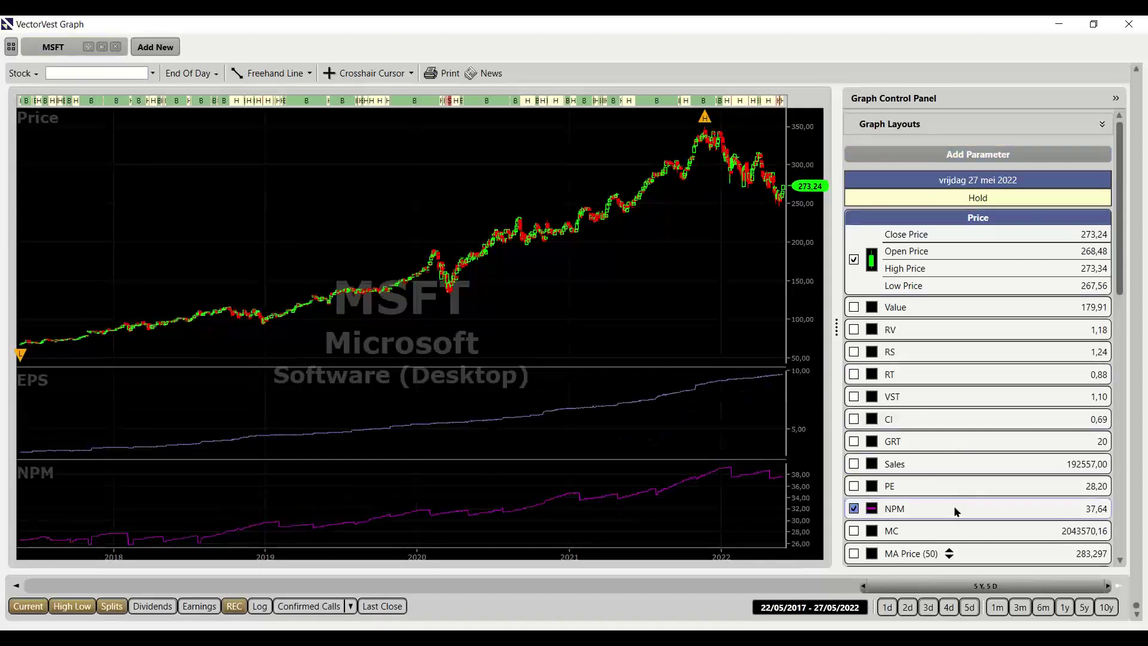
{"action": "scroll", "coordinate": [963, 486], "scroll_direction": "down", "scroll_amount": 3}
{"action": "left_click", "coordinate": [921, 497]}
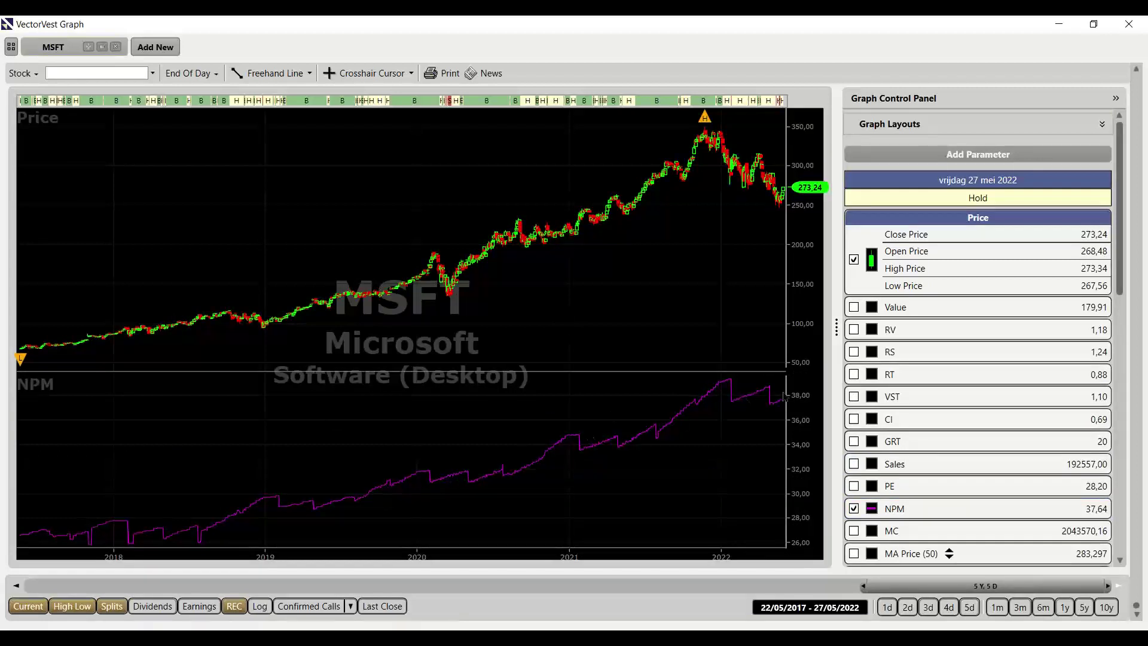
Remove the NPM plot from the Microsoft graph and close the graph window
{"action": "left_click", "coordinate": [939, 512]}
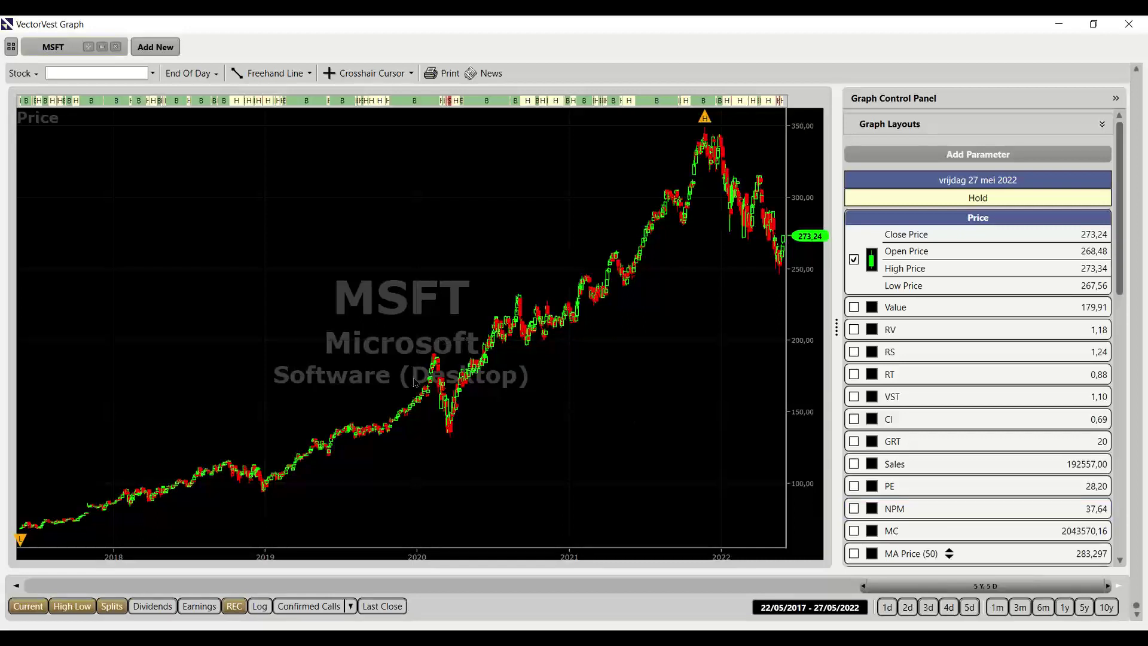
{"action": "left_click", "coordinate": [1125, 23]}
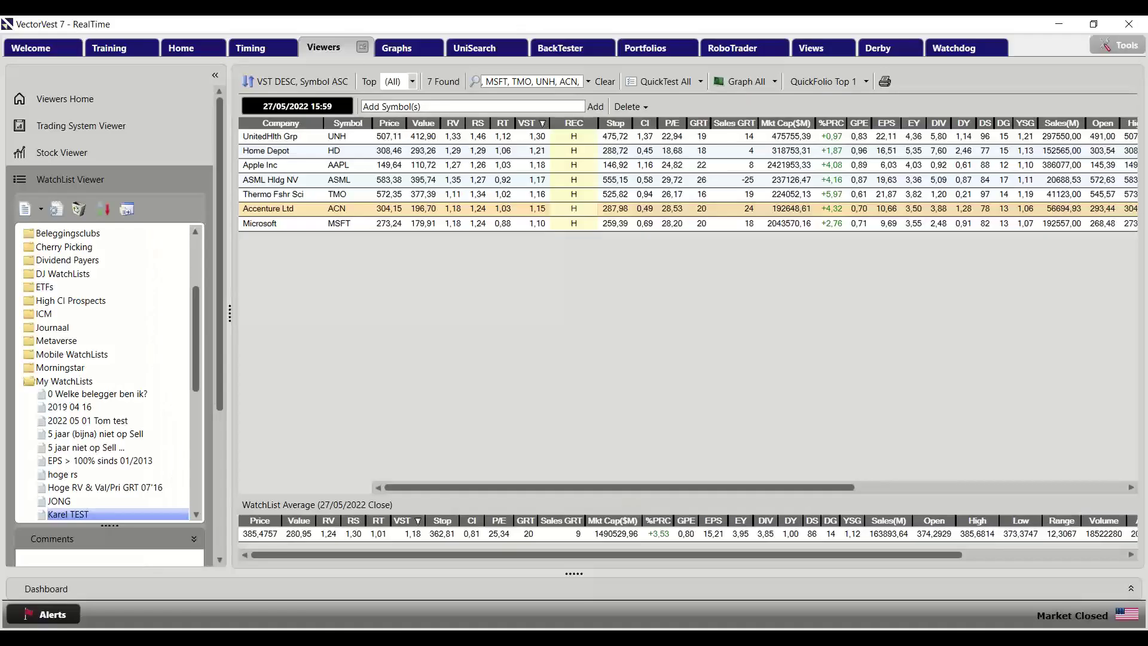
Select all stocks in the watchlist from UnitedHlth Grp to Microsoft and open a QuickTest for them
{"action": "left_click", "coordinate": [294, 139]}
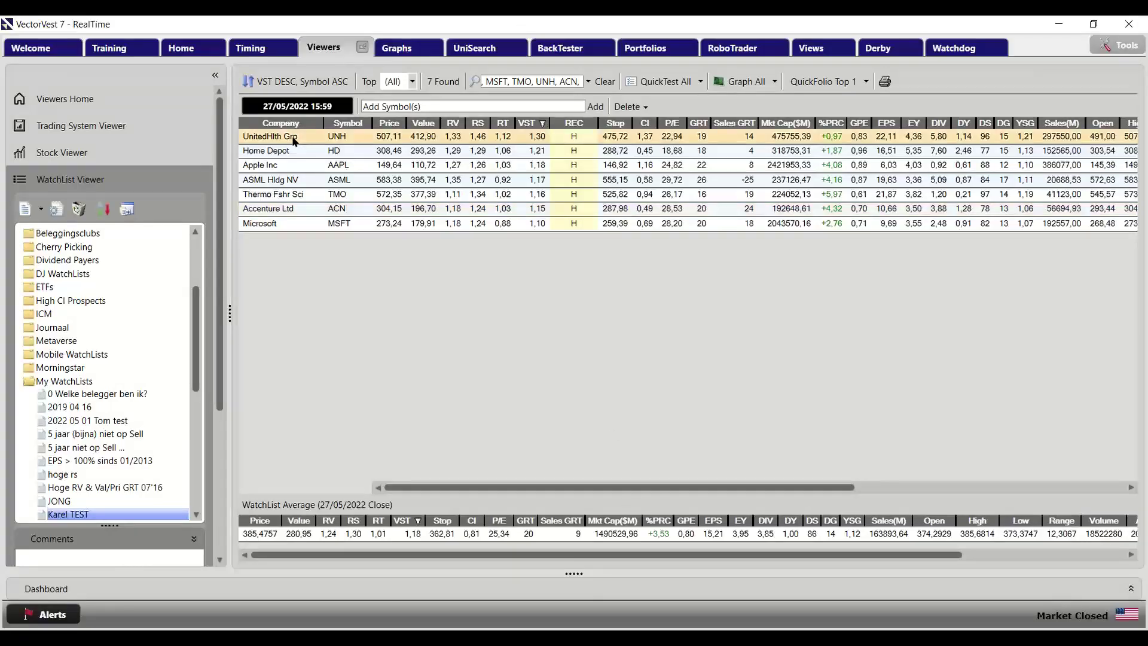
{"action": "left_click", "coordinate": [293, 225], "text": "shift"}
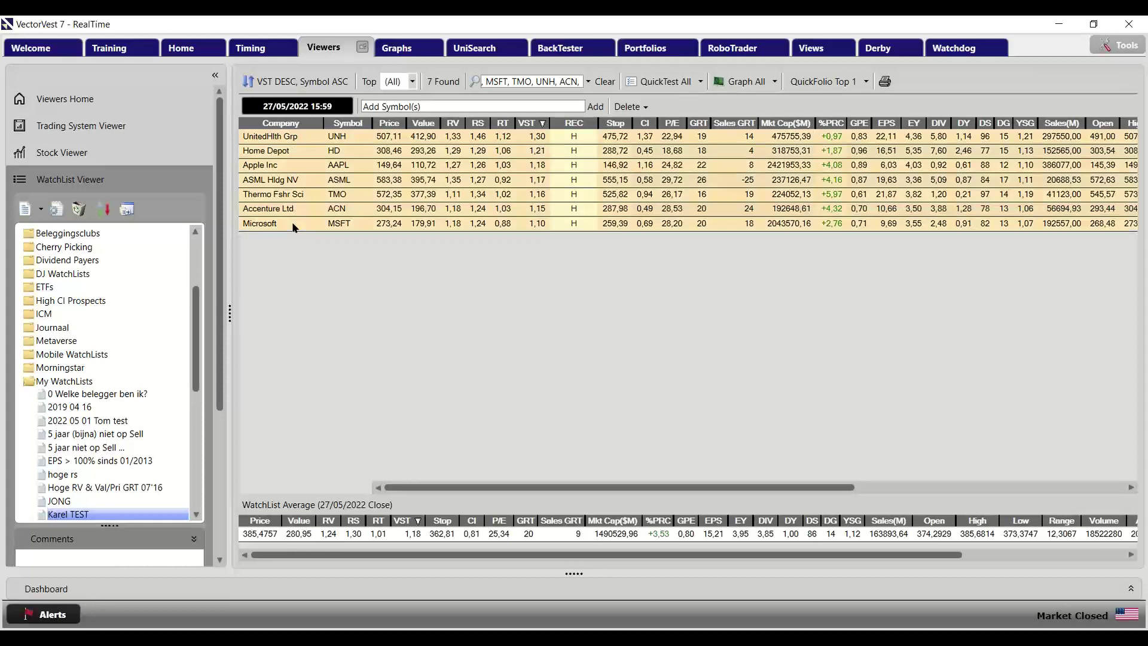
{"action": "left_click", "coordinate": [661, 82]}
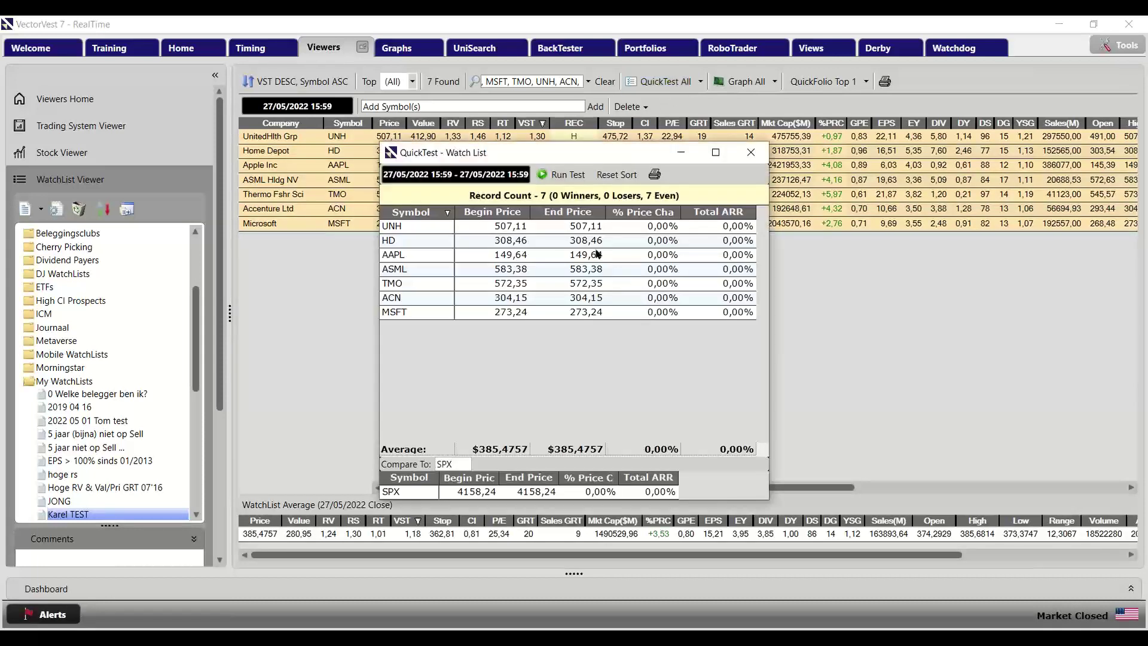
Set the QuickTest start date to 2 January 2008
{"action": "left_click", "coordinate": [463, 180]}
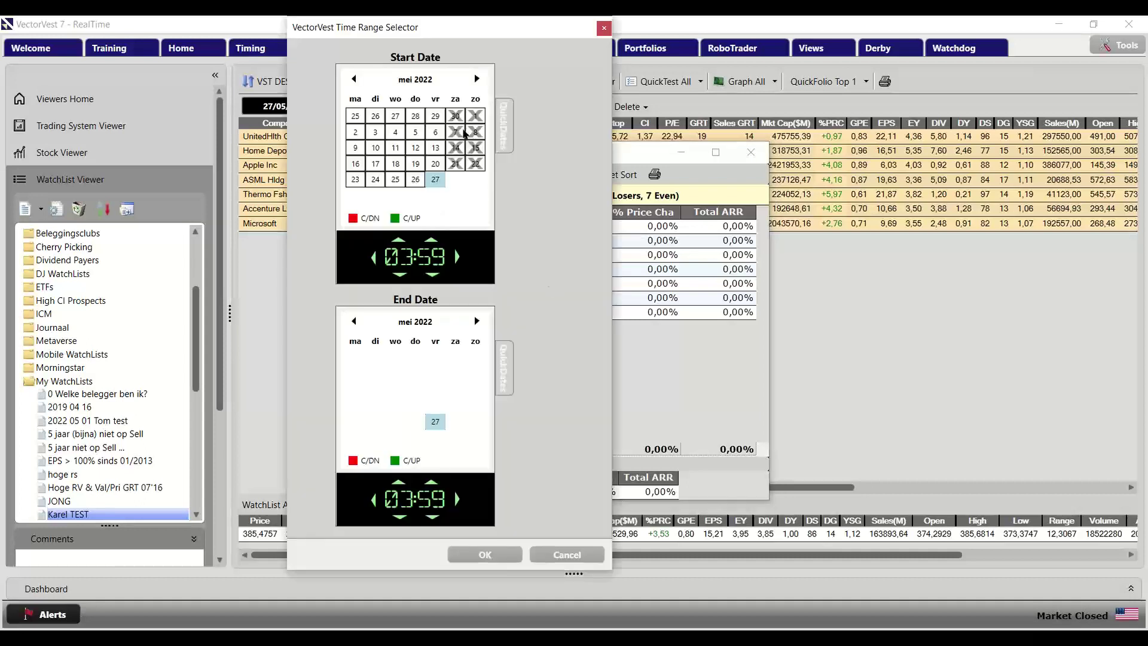
{"action": "left_click", "coordinate": [424, 80]}
{"action": "left_click", "coordinate": [355, 83]}
{"action": "left_click", "coordinate": [354, 84]}
{"action": "left_click", "coordinate": [355, 84]}
{"action": "left_click", "coordinate": [355, 84]}
{"action": "left_click", "coordinate": [355, 85]}
{"action": "left_click", "coordinate": [356, 85]}
{"action": "left_click", "coordinate": [355, 85]}
{"action": "left_click", "coordinate": [354, 84]}
{"action": "left_click", "coordinate": [354, 83]}
{"action": "left_click", "coordinate": [355, 84]}
{"action": "left_click", "coordinate": [355, 84]}
{"action": "left_click", "coordinate": [355, 84]}
{"action": "left_click", "coordinate": [355, 84]}
{"action": "left_click", "coordinate": [361, 105]}
{"action": "left_click", "coordinate": [395, 115]}
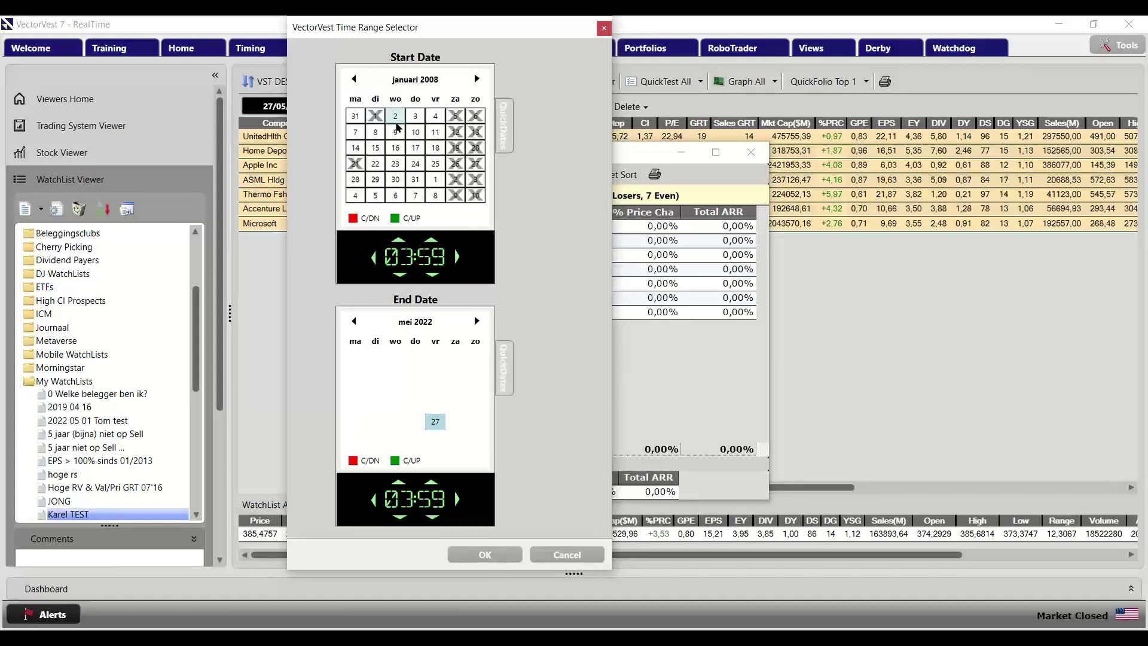
Set the QuickTest end date to 31 December 2008 and confirm the time range
{"action": "left_click", "coordinate": [424, 323]}
{"action": "left_click", "coordinate": [353, 322]}
{"action": "left_click", "coordinate": [353, 321]}
{"action": "left_click", "coordinate": [352, 321]}
{"action": "left_click", "coordinate": [353, 322]}
{"action": "left_click", "coordinate": [352, 322]}
{"action": "left_click", "coordinate": [353, 322]}
{"action": "left_click", "coordinate": [352, 321]}
{"action": "left_click", "coordinate": [353, 322]}
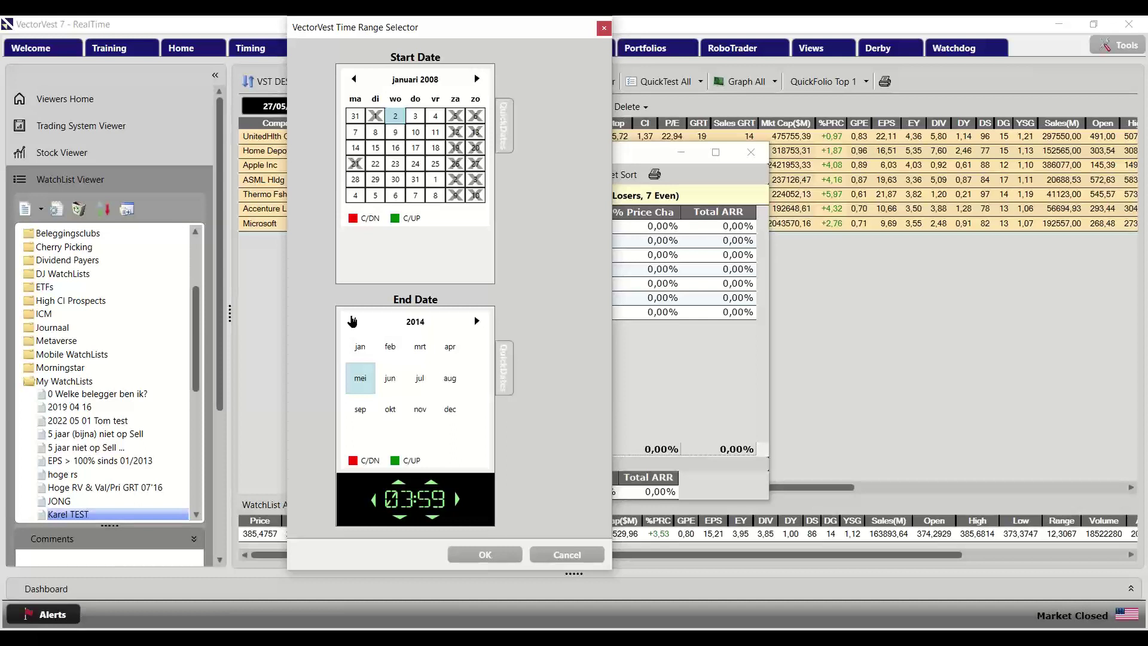
{"action": "left_click", "coordinate": [352, 322]}
{"action": "left_click", "coordinate": [352, 322]}
{"action": "left_click", "coordinate": [352, 322]}
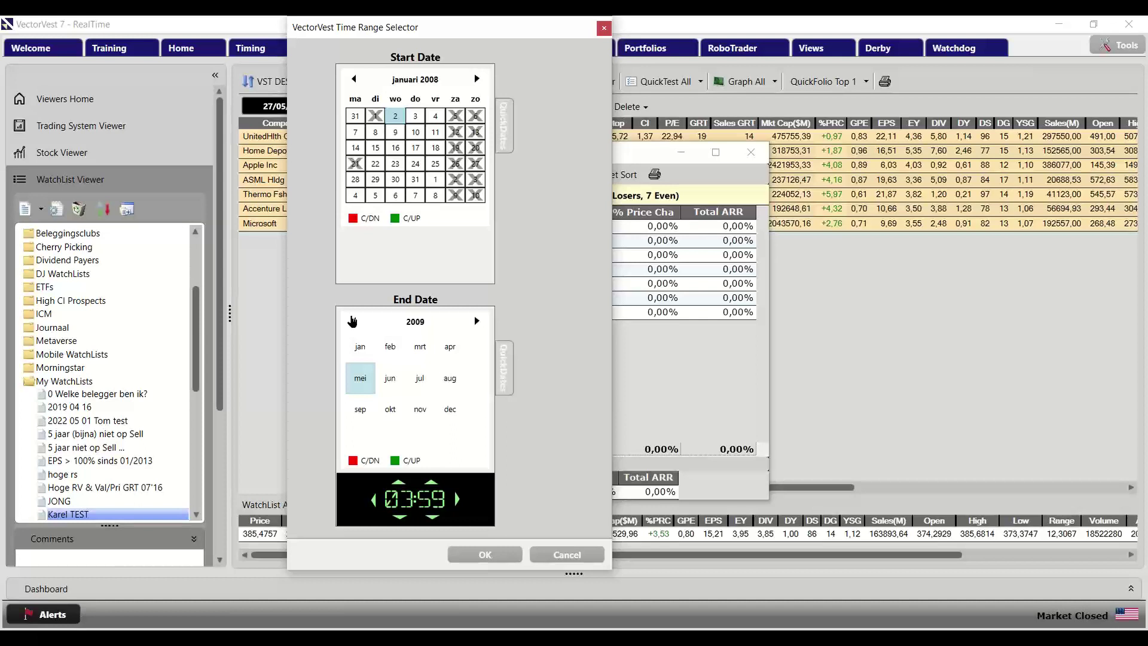
{"action": "left_click", "coordinate": [450, 409]}
{"action": "left_click", "coordinate": [395, 437]}
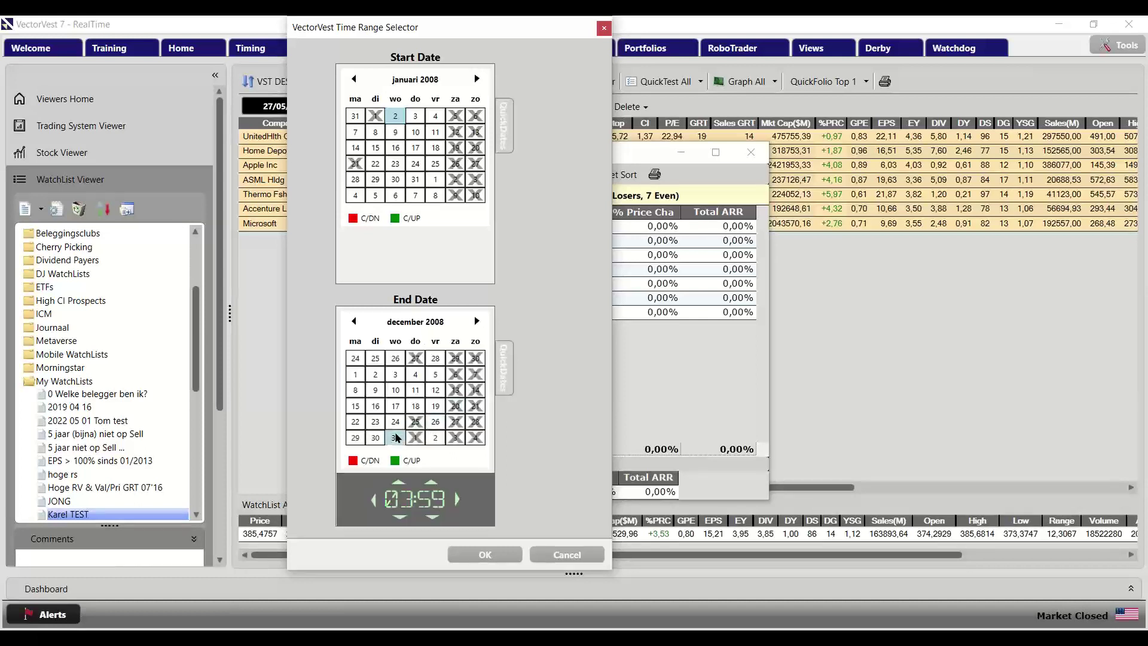
{"action": "left_click", "coordinate": [495, 554]}
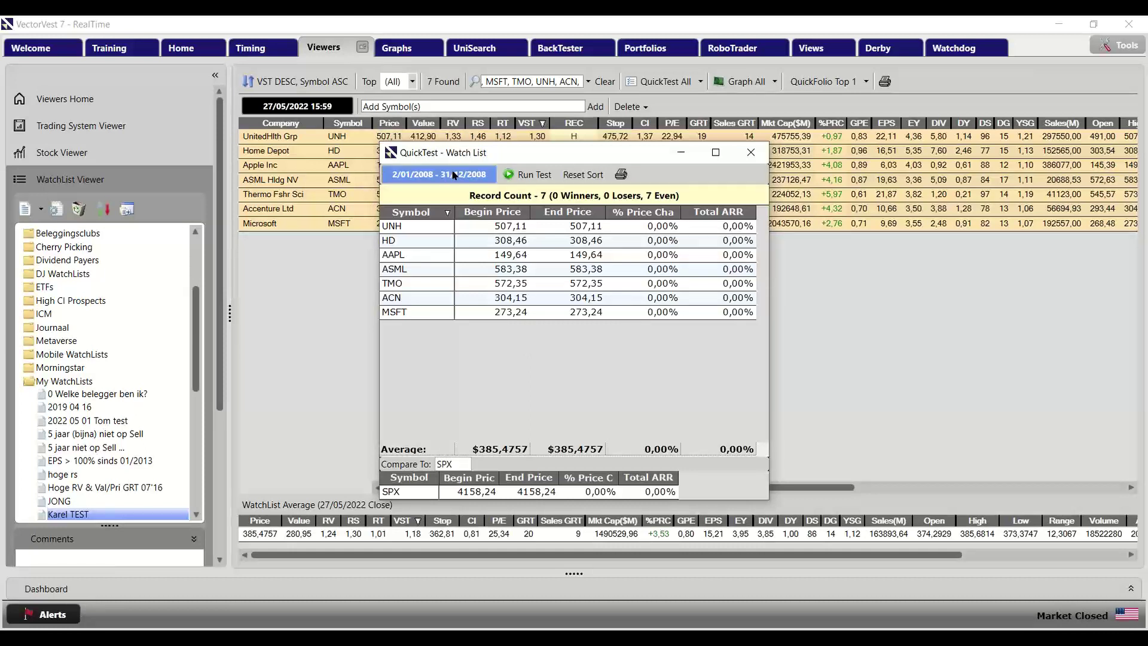
Run the QuickTest for 2008 and examine the percentage price change of each stock from UNH to MSFT
{"action": "left_click", "coordinate": [524, 176]}
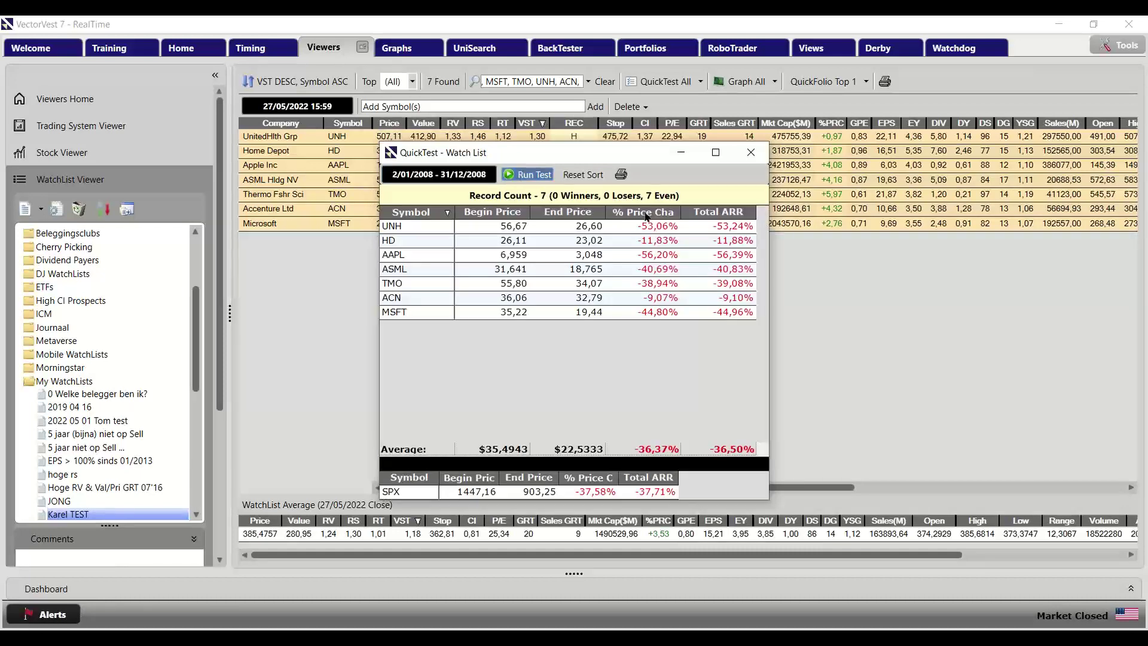
{"action": "left_click", "coordinate": [662, 227]}
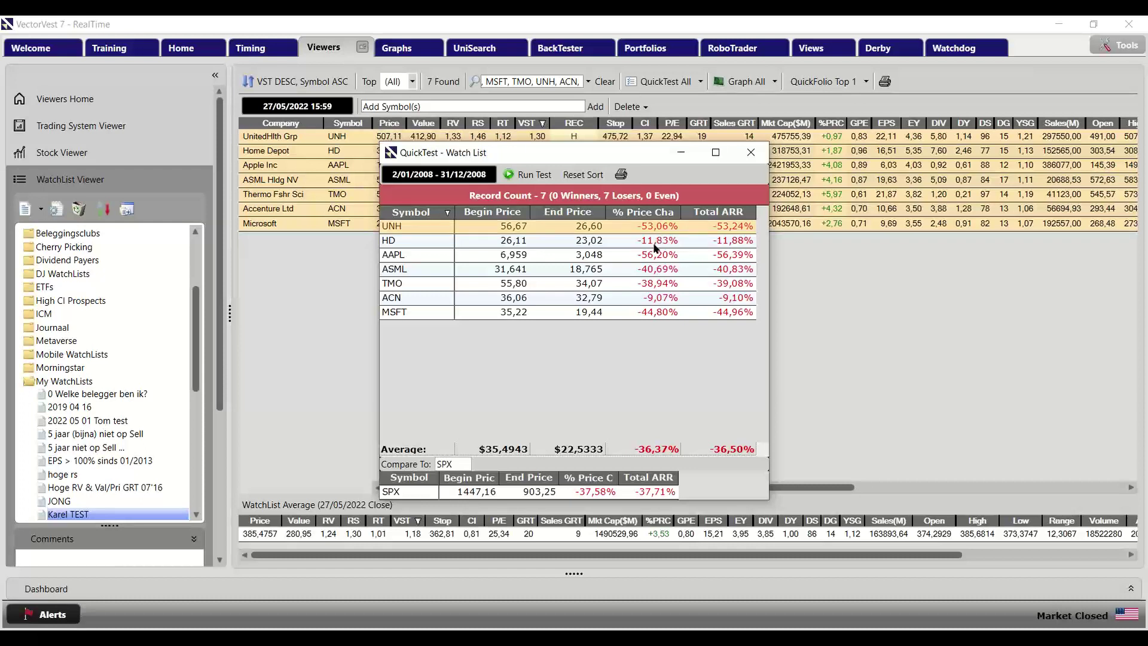
{"action": "left_click", "coordinate": [658, 239]}
{"action": "left_click", "coordinate": [658, 257]}
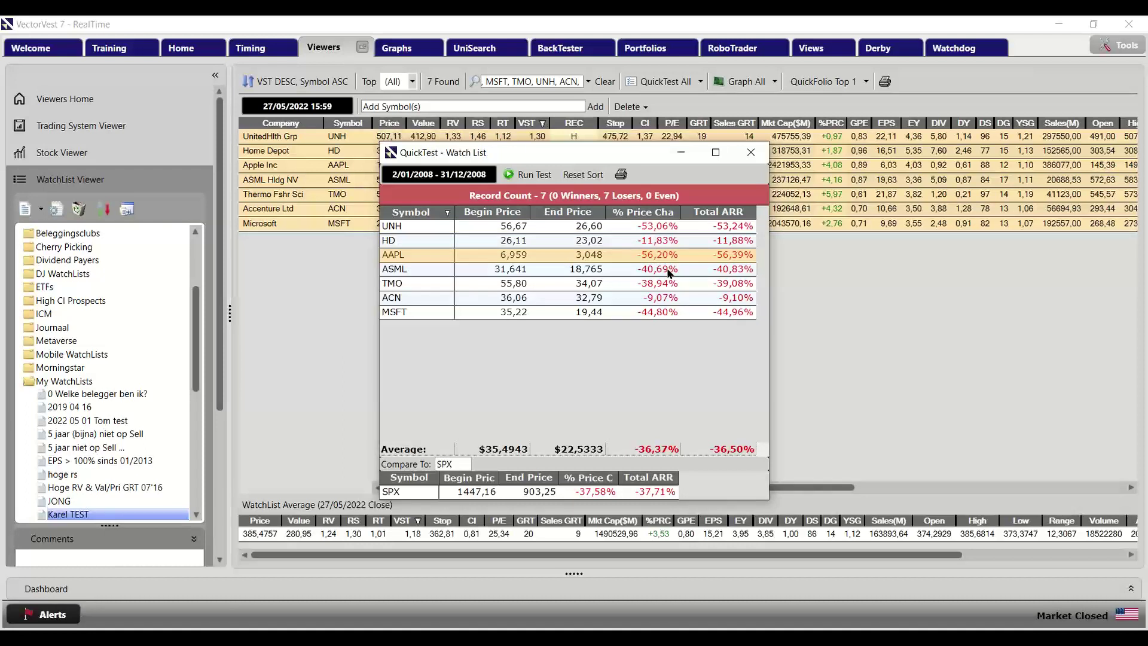
{"action": "left_click", "coordinate": [668, 270]}
{"action": "left_click", "coordinate": [669, 286]}
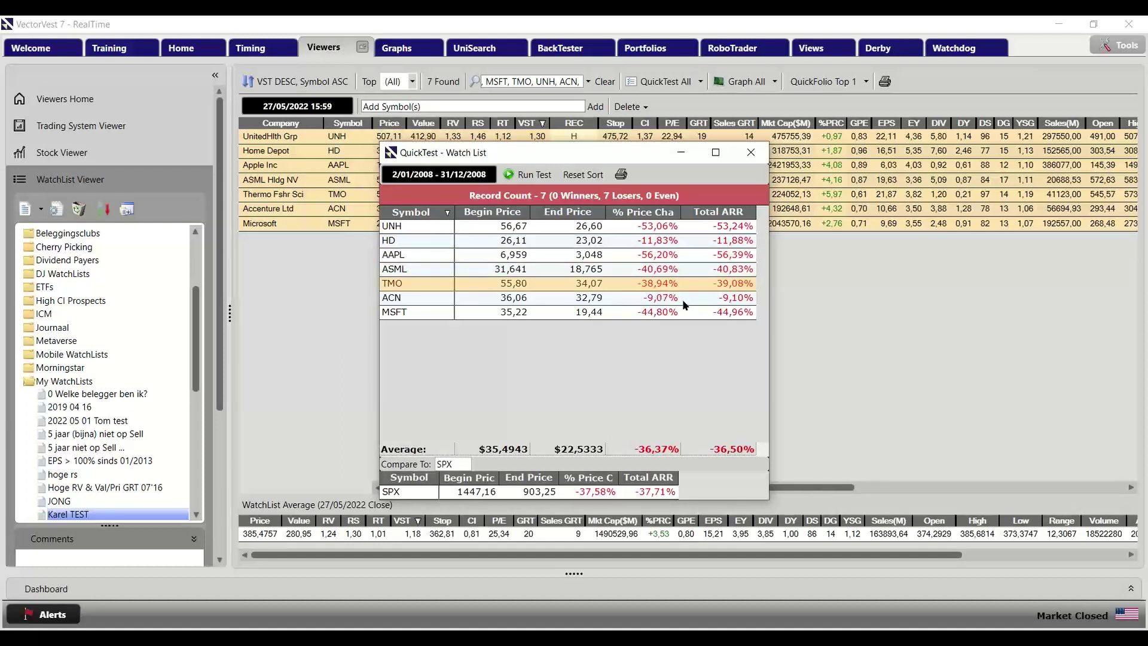
{"action": "left_click", "coordinate": [653, 312]}
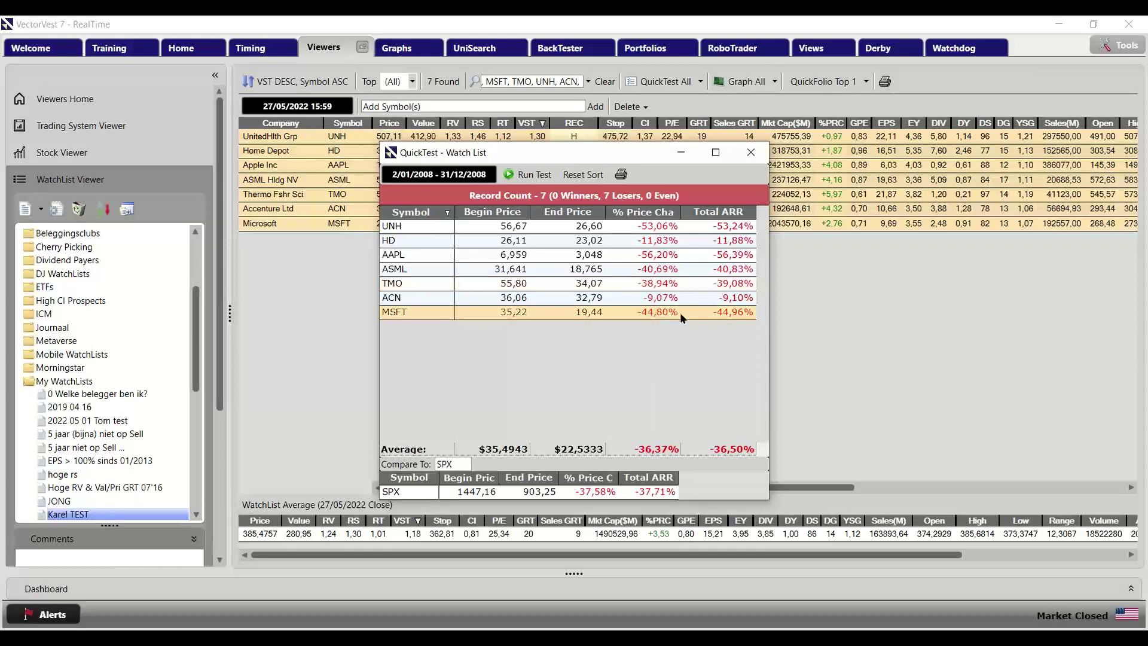
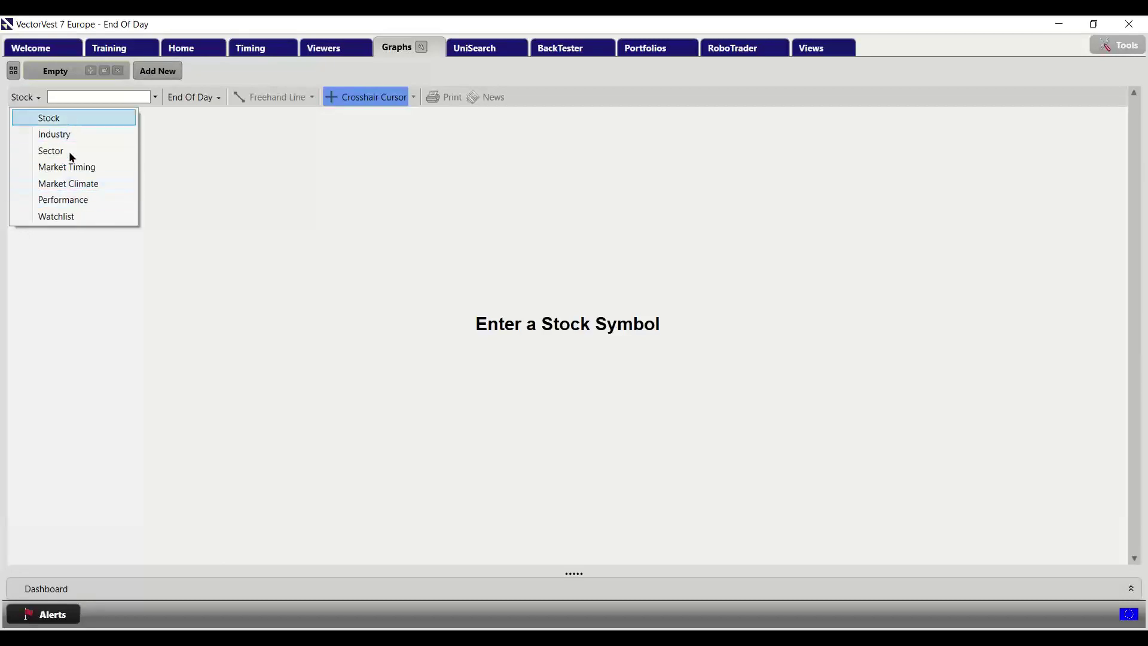
Create a Performance graph in VectorVest 7 Europe and hide its VVC/EU line
{"action": "left_click", "coordinate": [68, 207]}
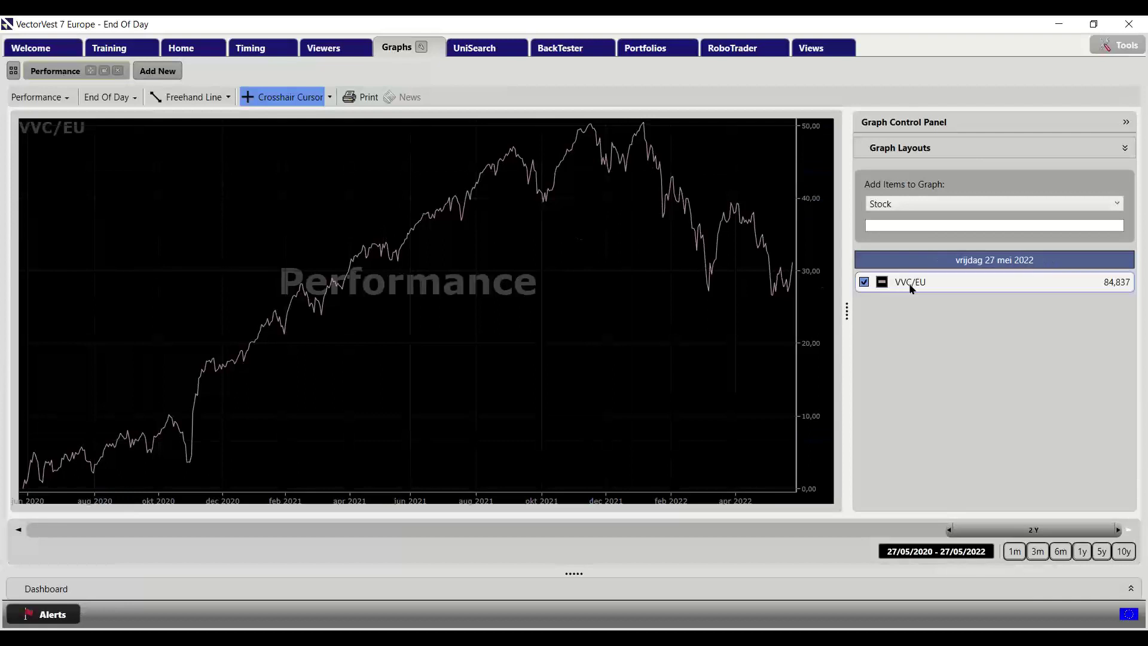
{"action": "left_click", "coordinate": [911, 288]}
{"action": "left_click", "coordinate": [897, 227]}
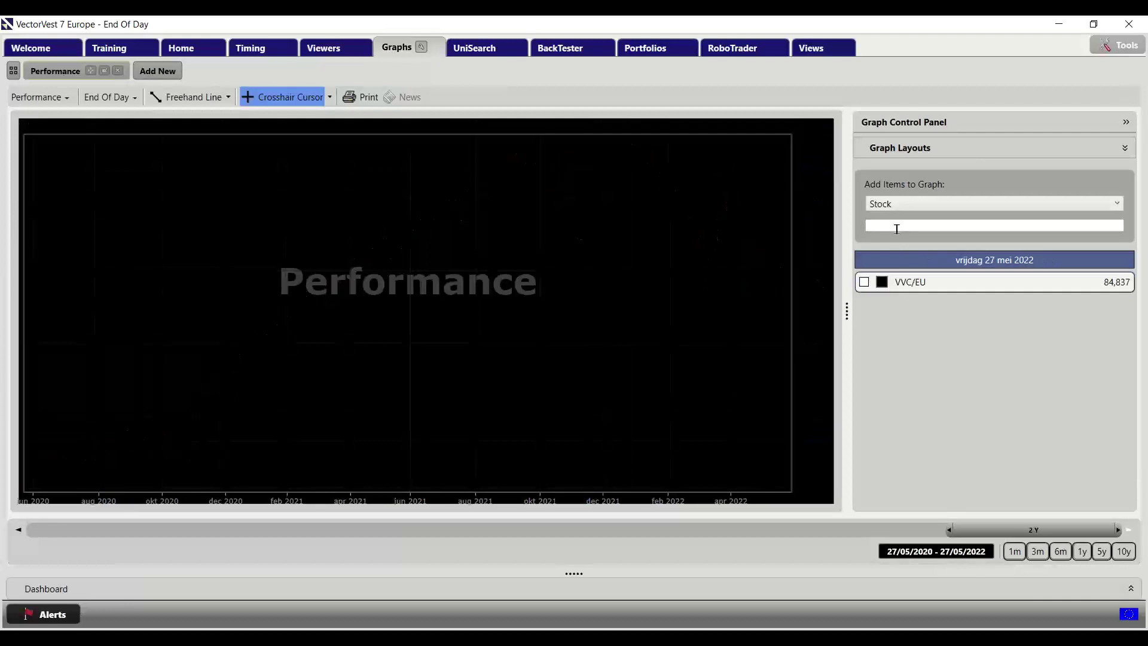
Add the ETFs IMAE.AS and CSPX.AS to the Performance graph's items
{"action": "type", "text": "IMAM"}
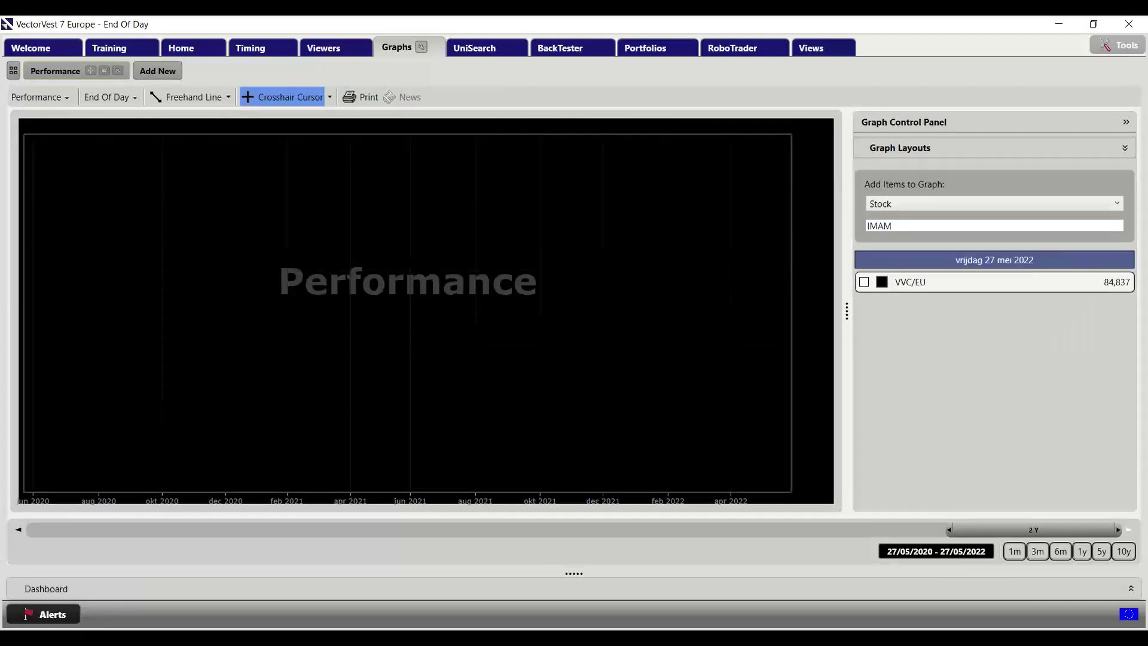
{"action": "key", "text": "BackSpace"}
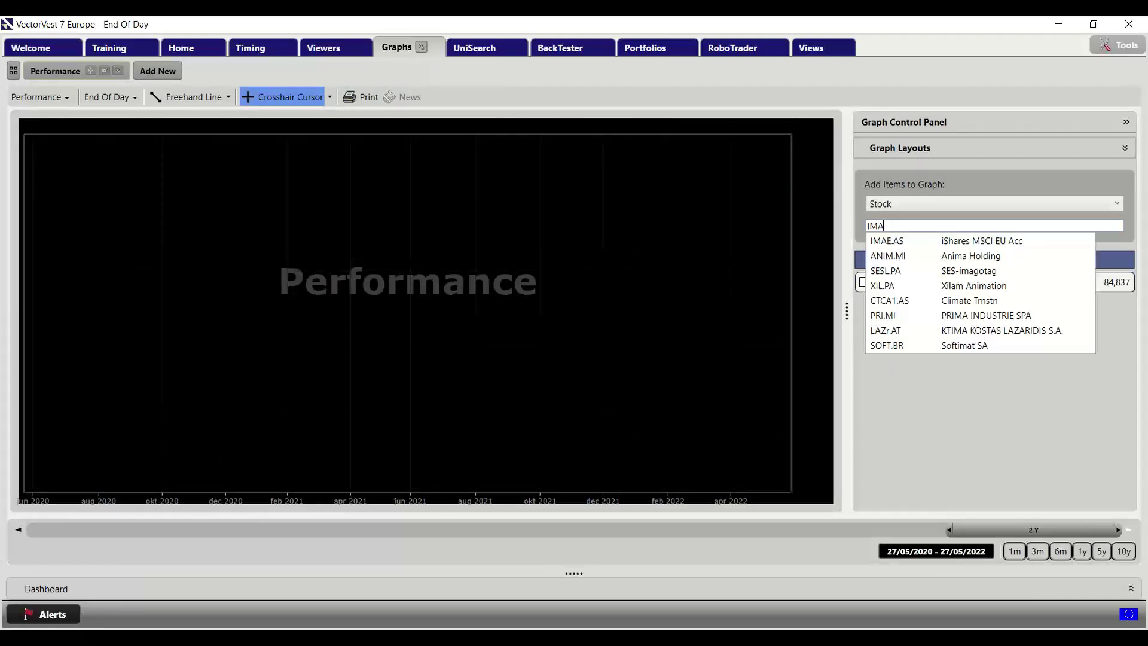
{"action": "key", "text": "Return"}
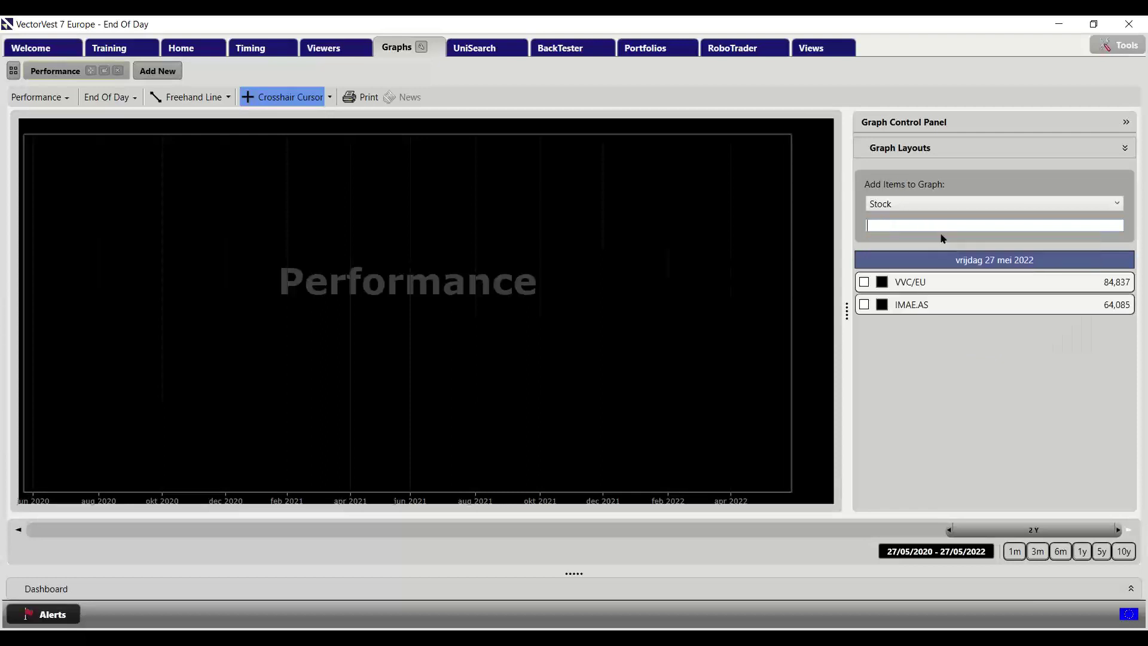
{"action": "type", "text": "C"}
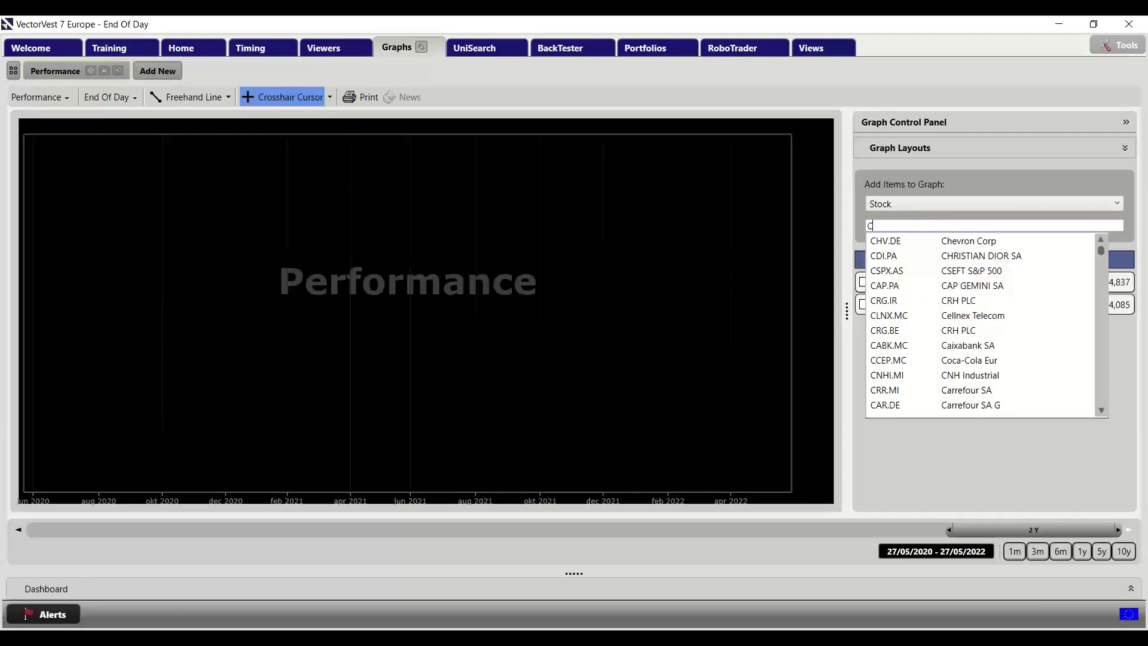
{"action": "type", "text": "SPX"}
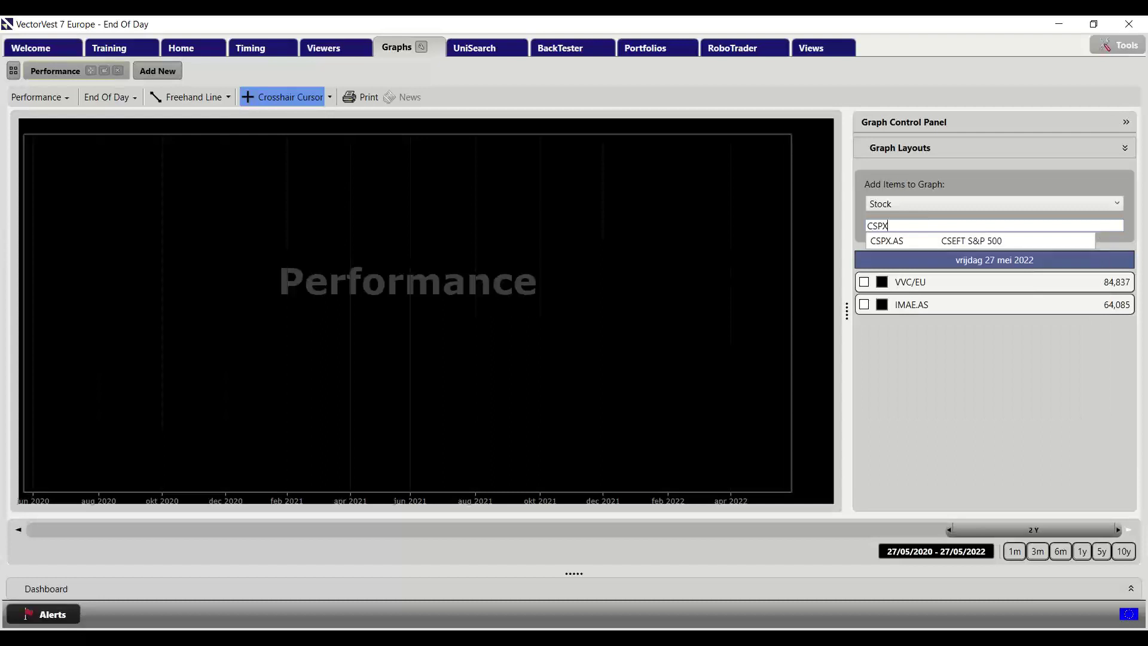
{"action": "left_click", "coordinate": [936, 240]}
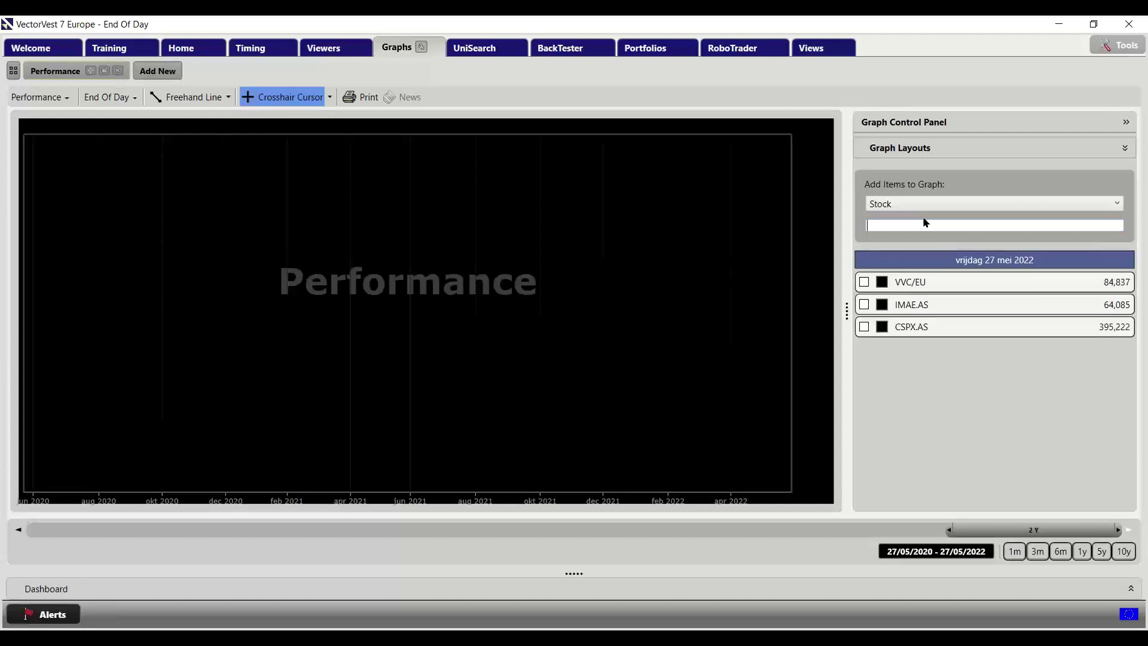
Add the ETFs QDVW.DE and EMIM.AS to the Performance graph's items
{"action": "type", "text": "QDVW"}
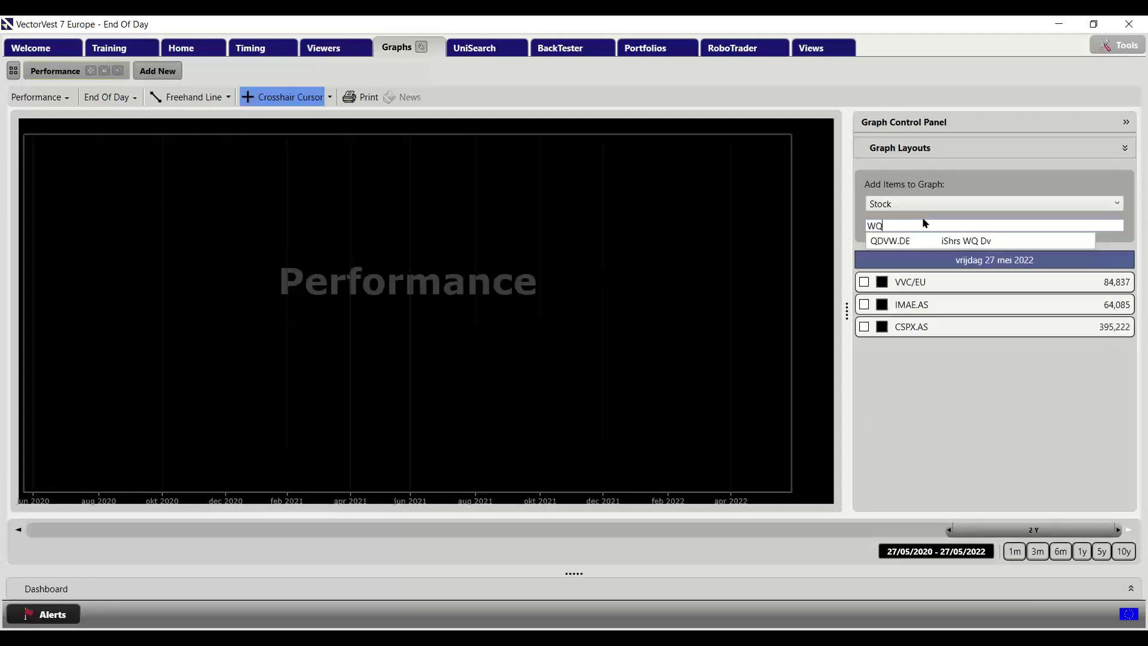
{"action": "left_click", "coordinate": [959, 239]}
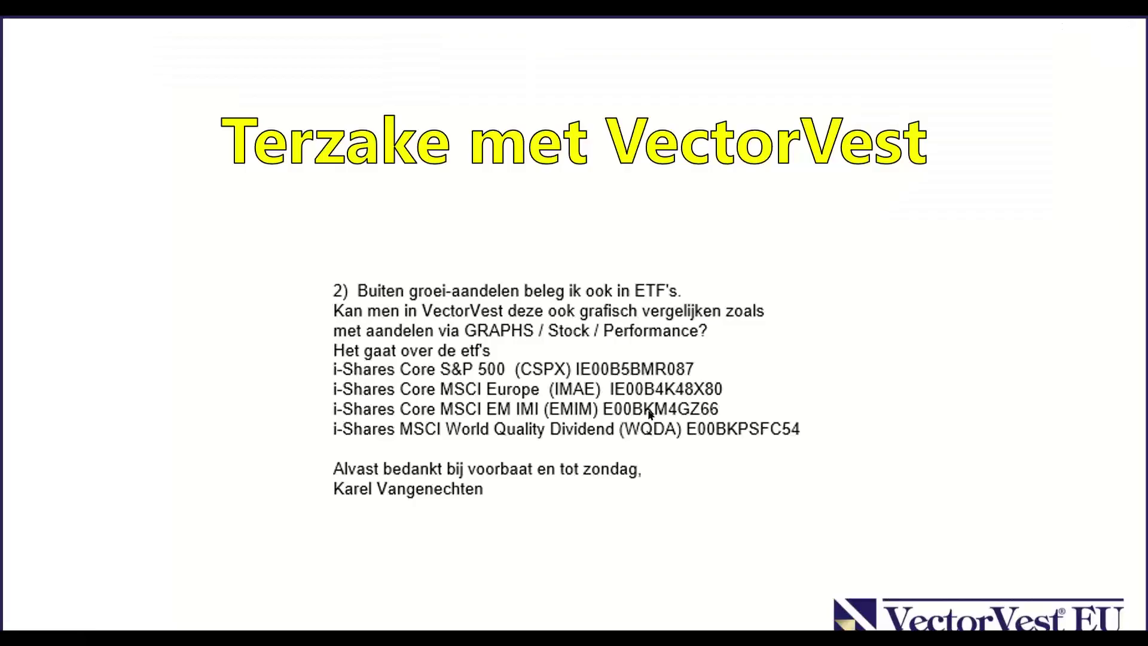
{"action": "key", "text": "alt+Tab"}
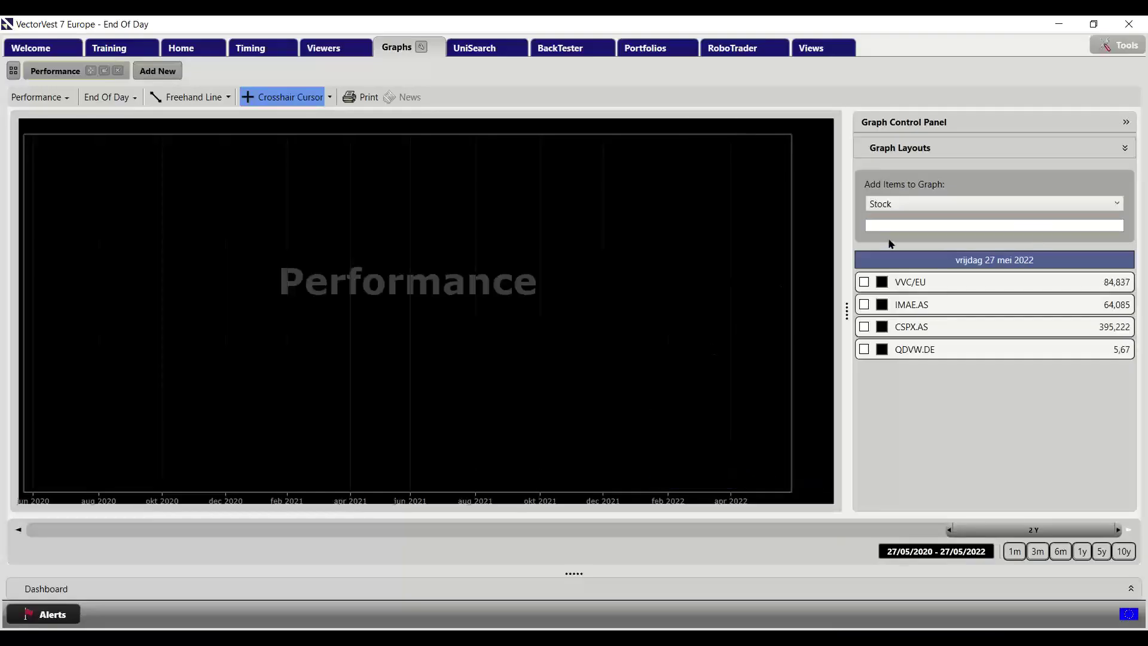
{"action": "type", "text": "EMIM"}
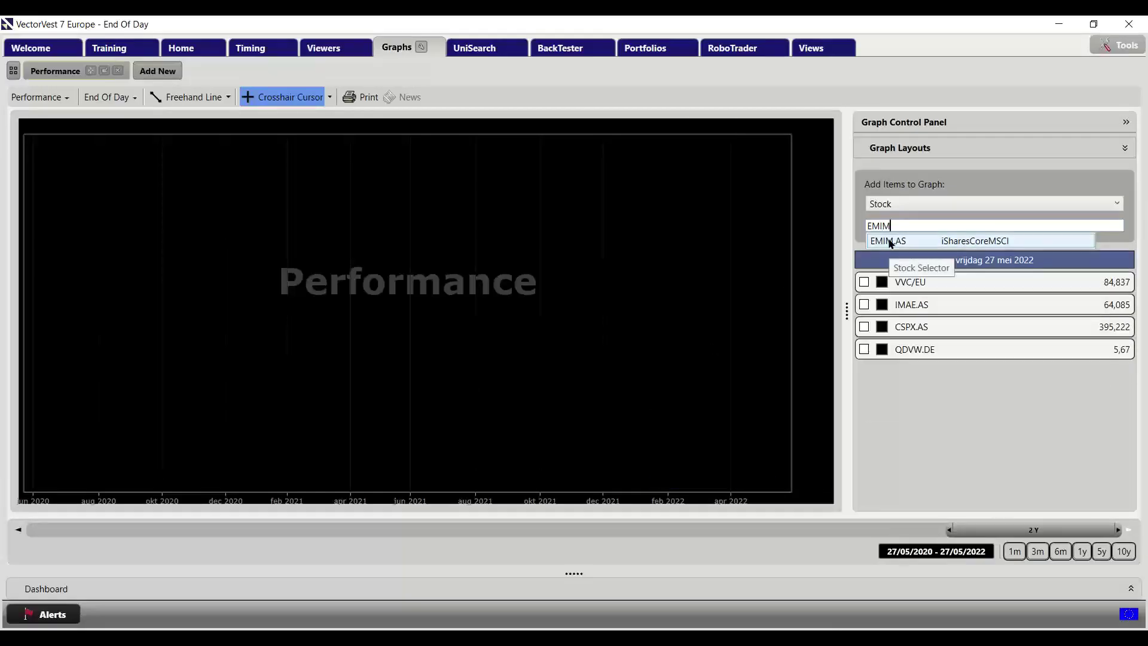
{"action": "left_click", "coordinate": [890, 242]}
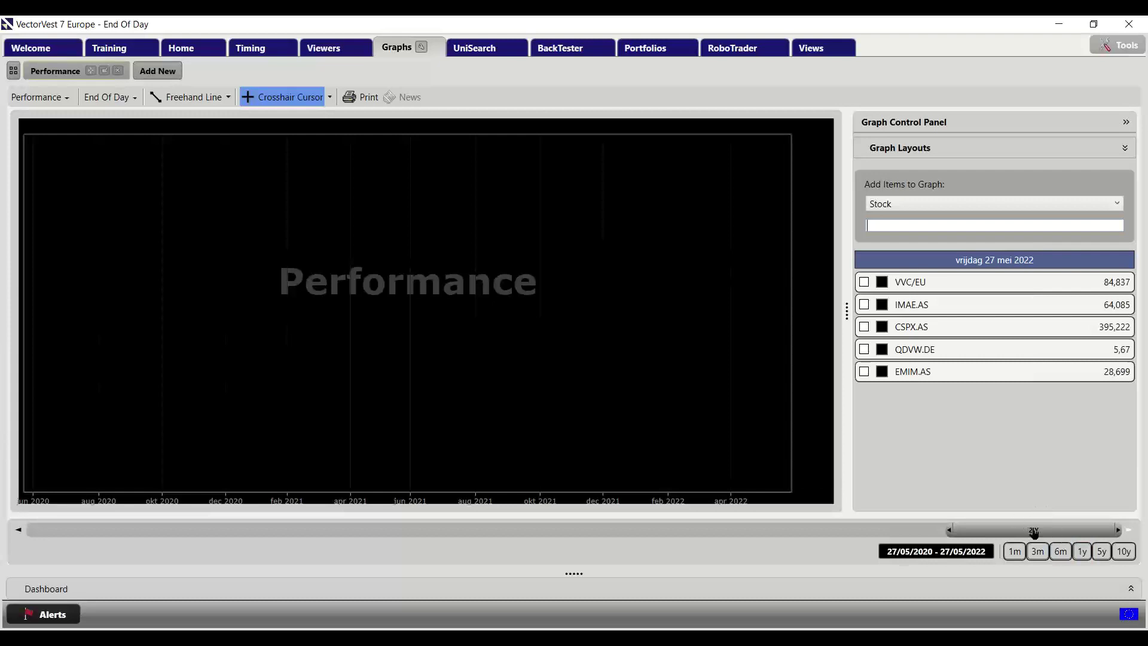
Display the lines of IMAE.AS, CSPX.AS, QDVW.DE and EMIM.AS and narrow the graph's period to 8/09/2021 – 27/05/2022
{"action": "left_click", "coordinate": [948, 304]}
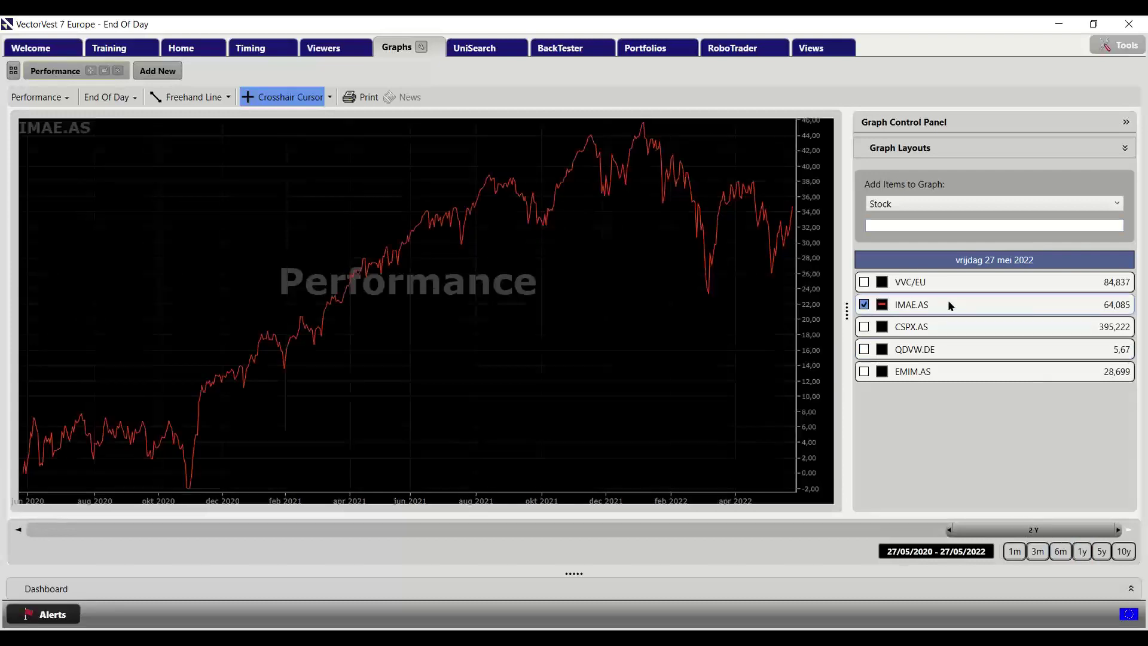
{"action": "left_click", "coordinate": [945, 323]}
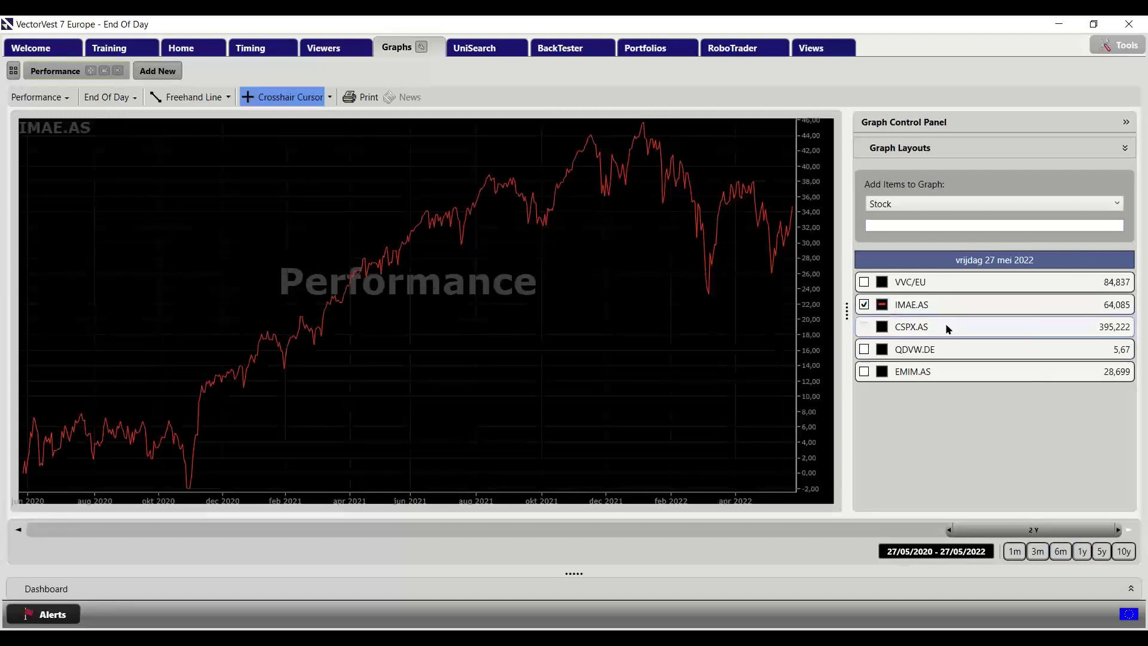
{"action": "left_click", "coordinate": [947, 349]}
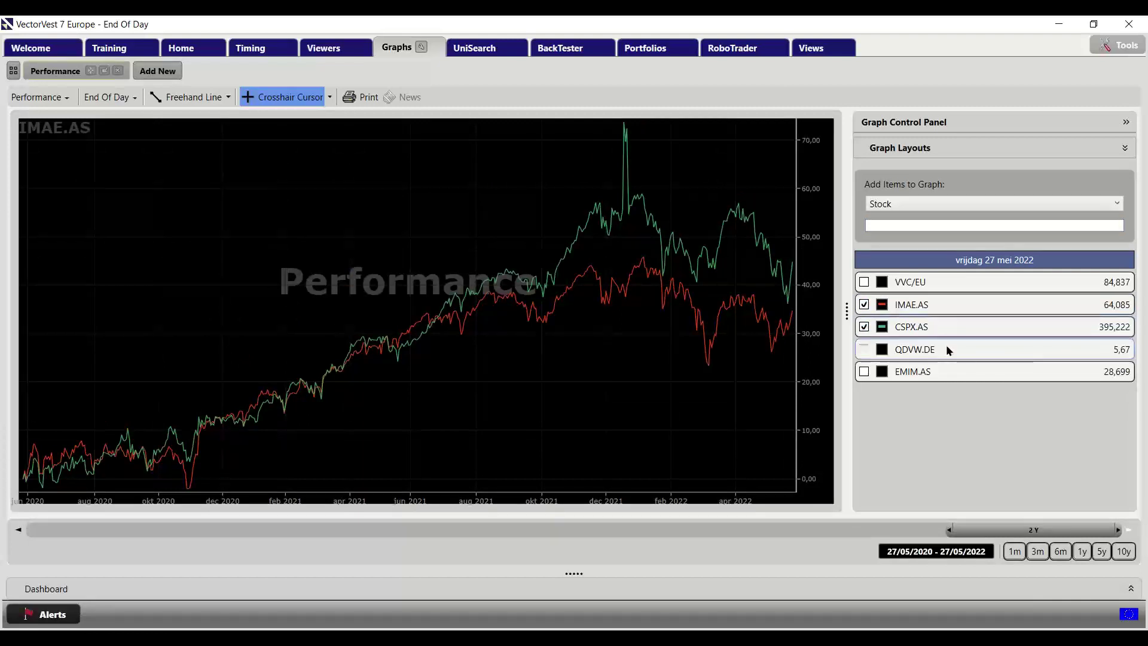
{"action": "left_click", "coordinate": [945, 371]}
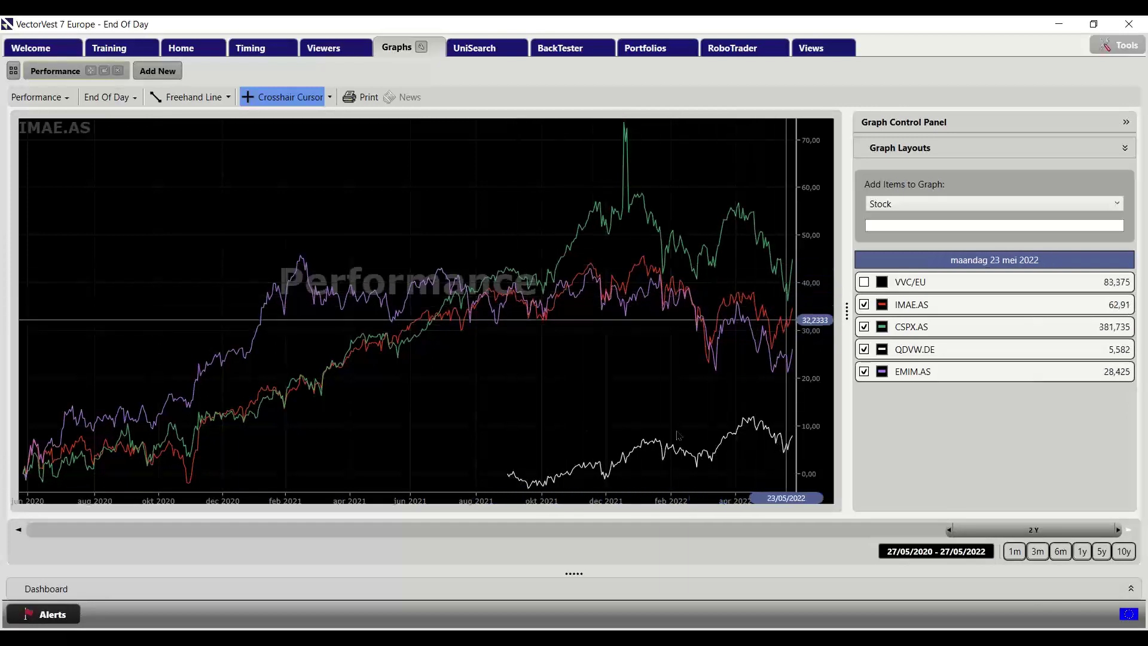
{"action": "left_click", "coordinate": [505, 402]}
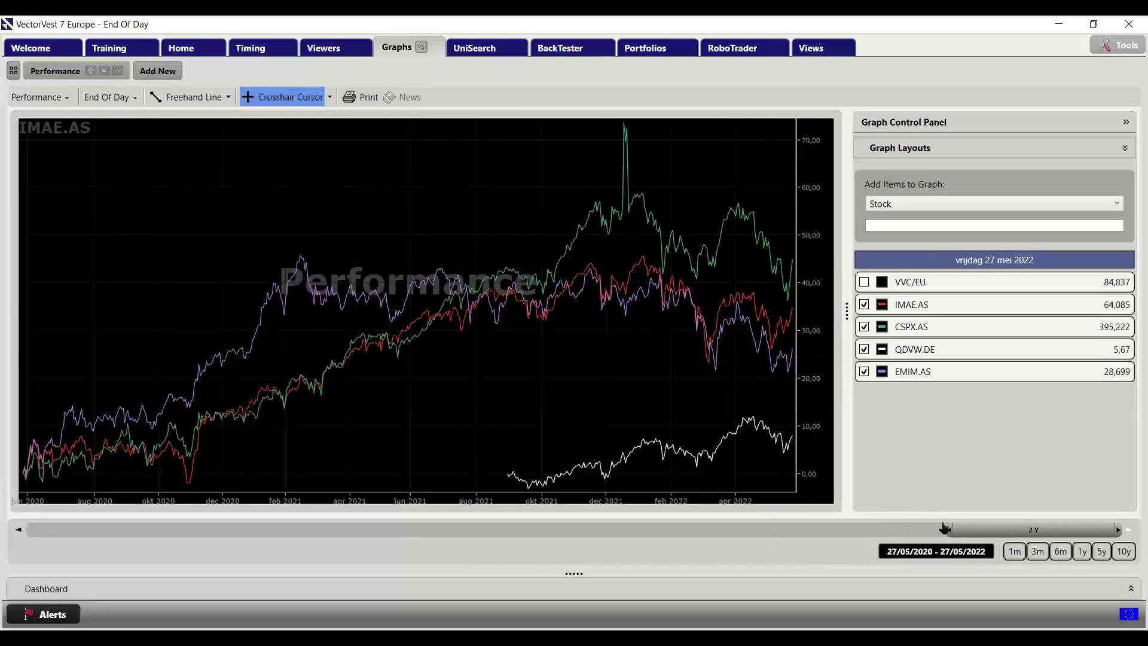
{"action": "left_click_drag", "start_coordinate": [948, 526], "coordinate": [1028, 527]}
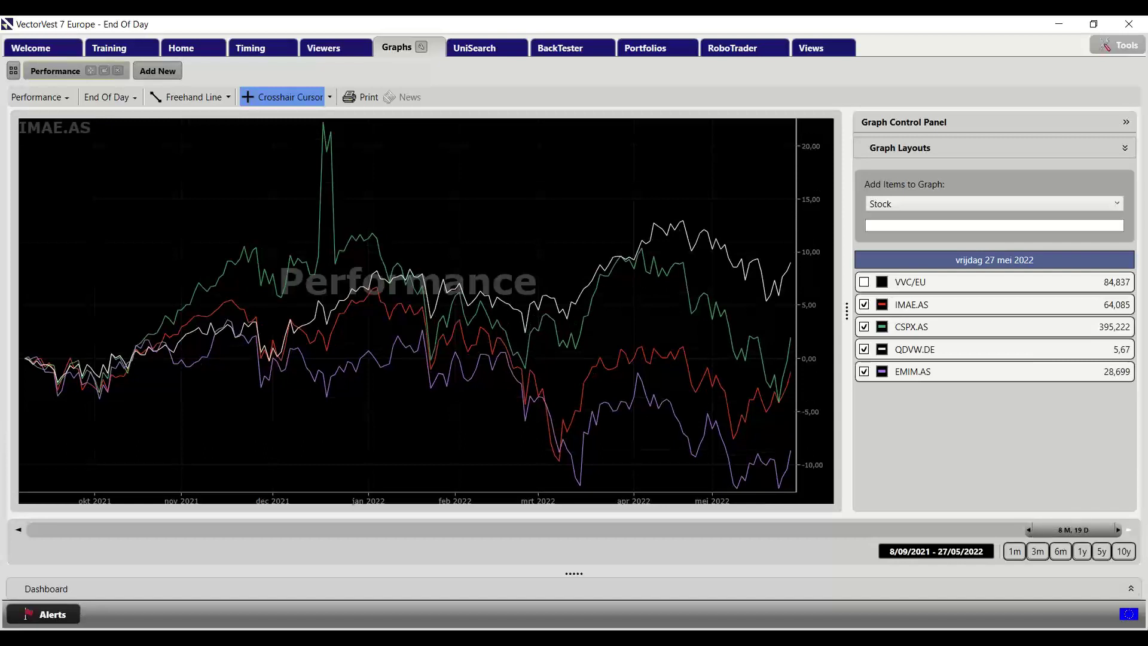
Compare the ETFs' performance over 5 years and over 7 years of End of Day data
{"action": "left_click", "coordinate": [1101, 551]}
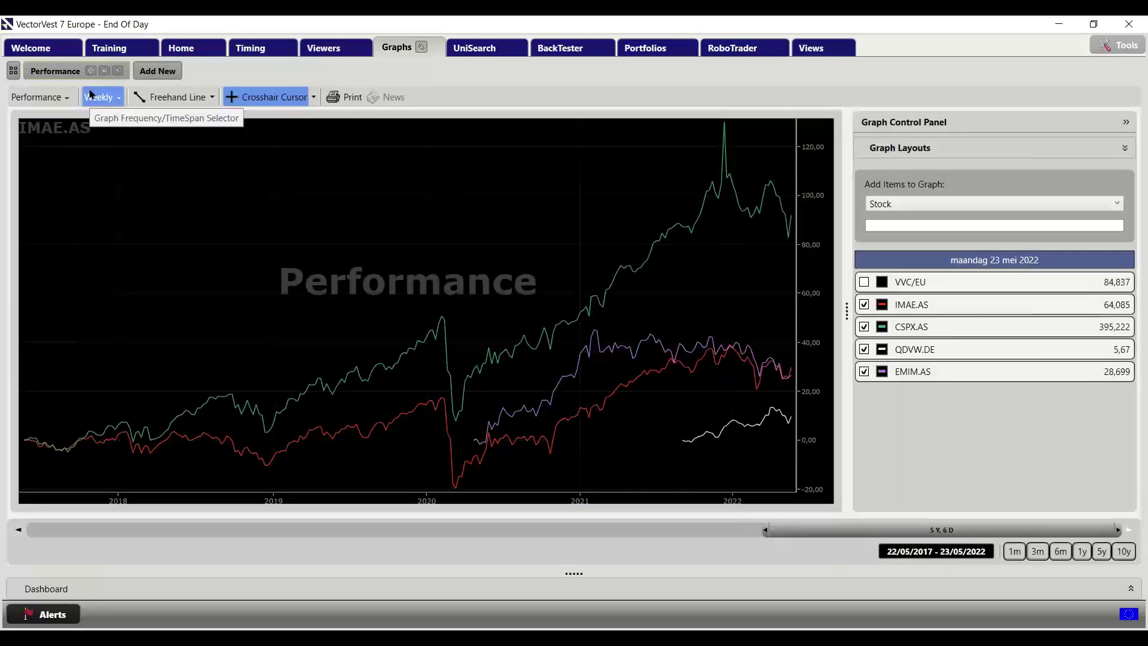
{"action": "left_click", "coordinate": [117, 102]}
{"action": "mouse_move", "coordinate": [128, 122]}
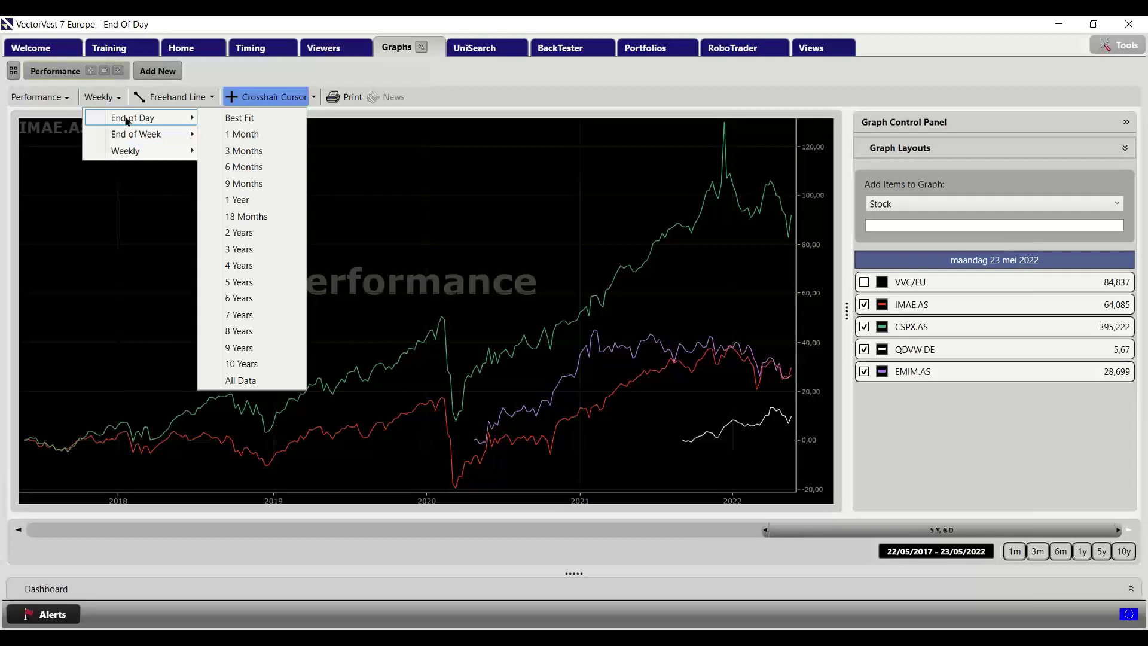
{"action": "left_click", "coordinate": [247, 318]}
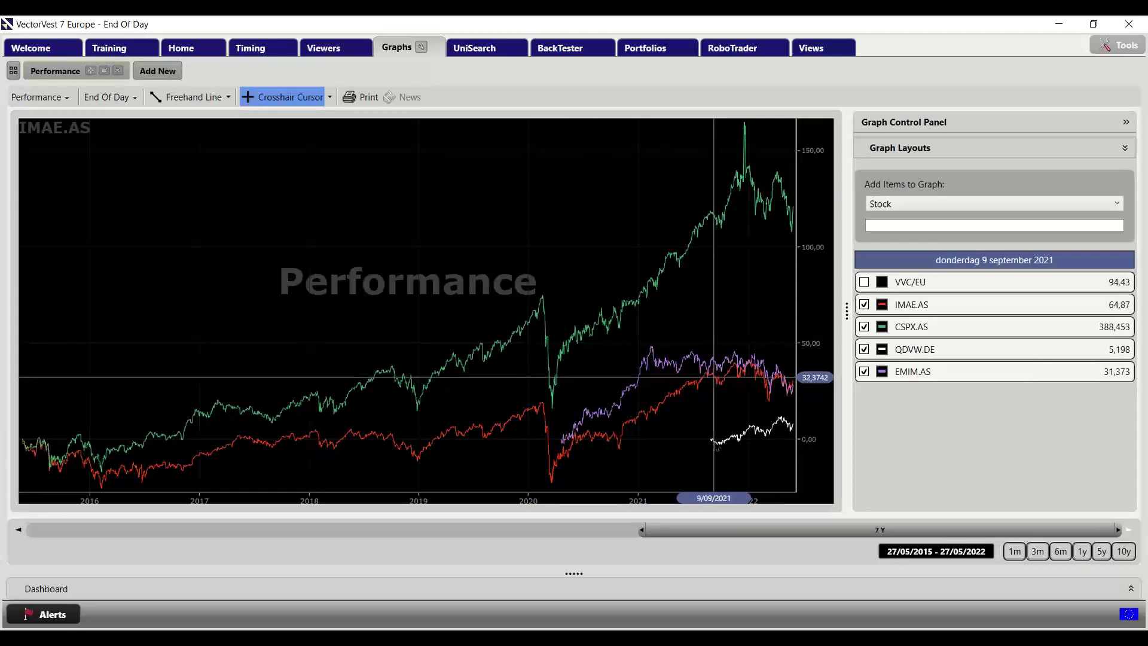
{"action": "mouse_move", "coordinate": [716, 448]}
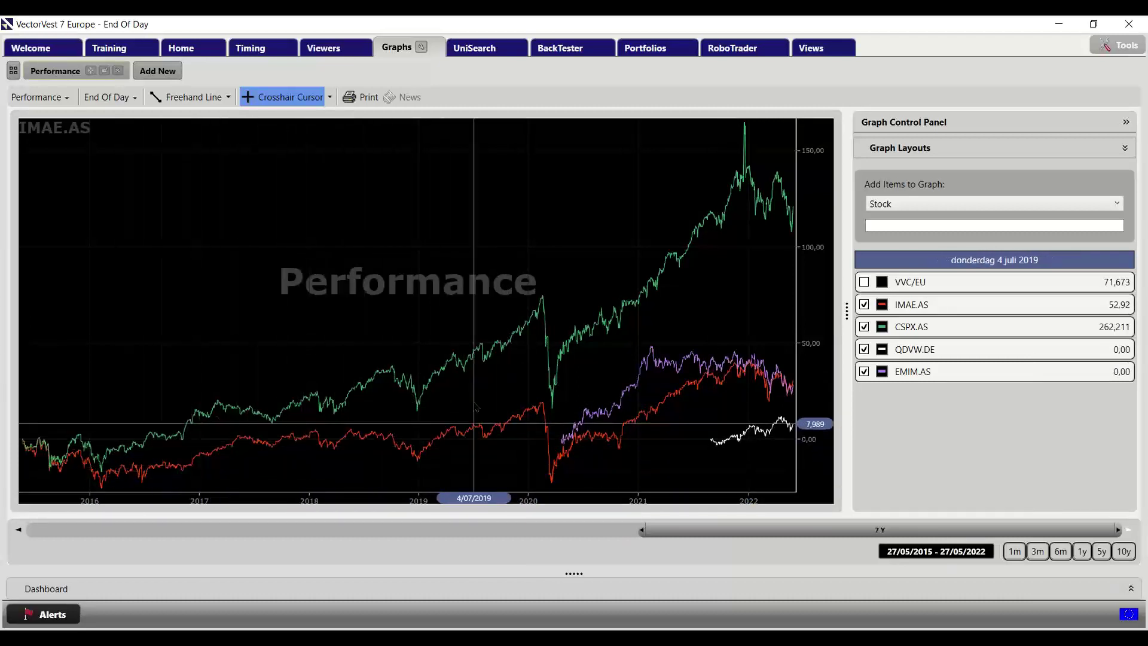
Run a QuickTest on the four ETFs in the Stock Viewer from 26 November 2021 to 27 May 2022
{"action": "left_click", "coordinate": [322, 49]}
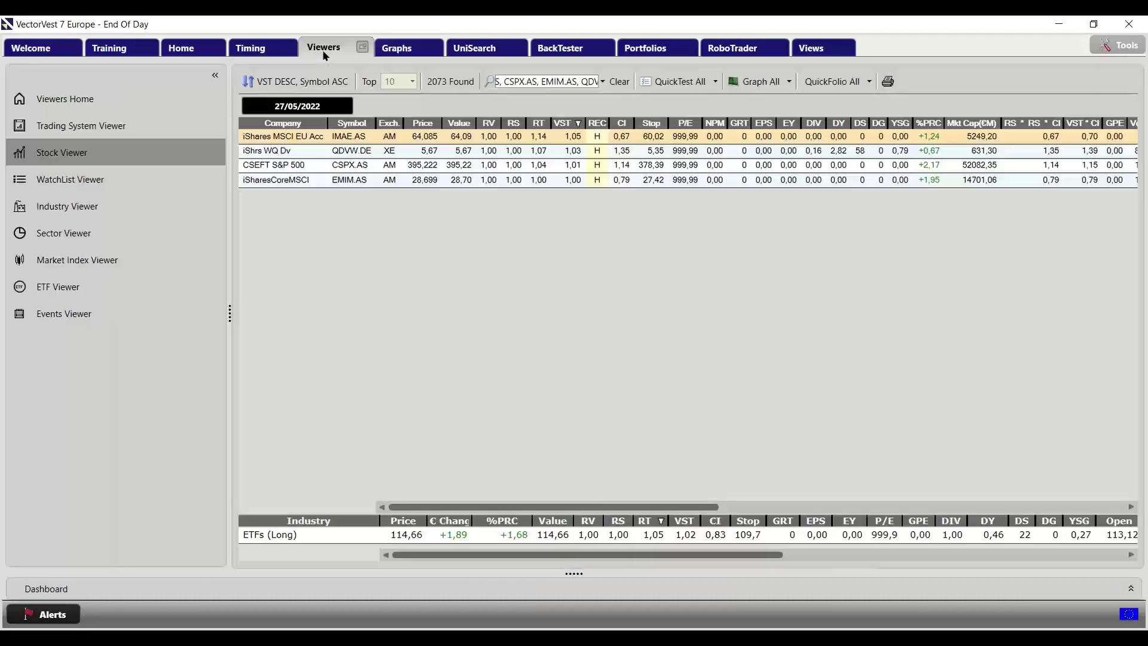
{"action": "left_click", "coordinate": [663, 82]}
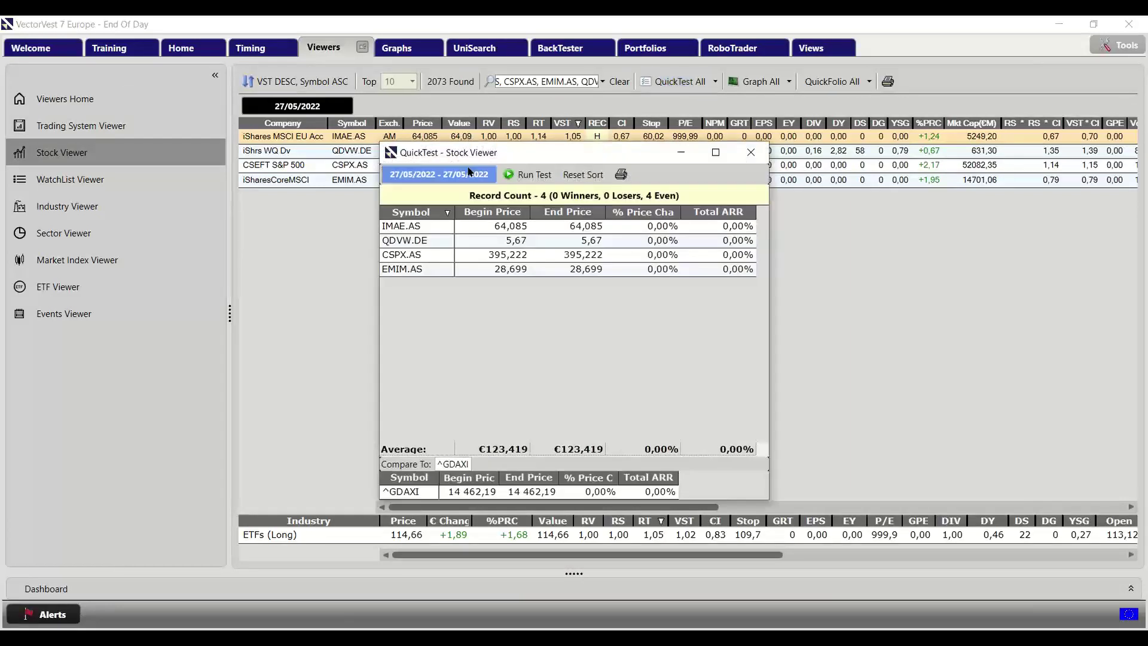
{"action": "left_click", "coordinate": [469, 176]}
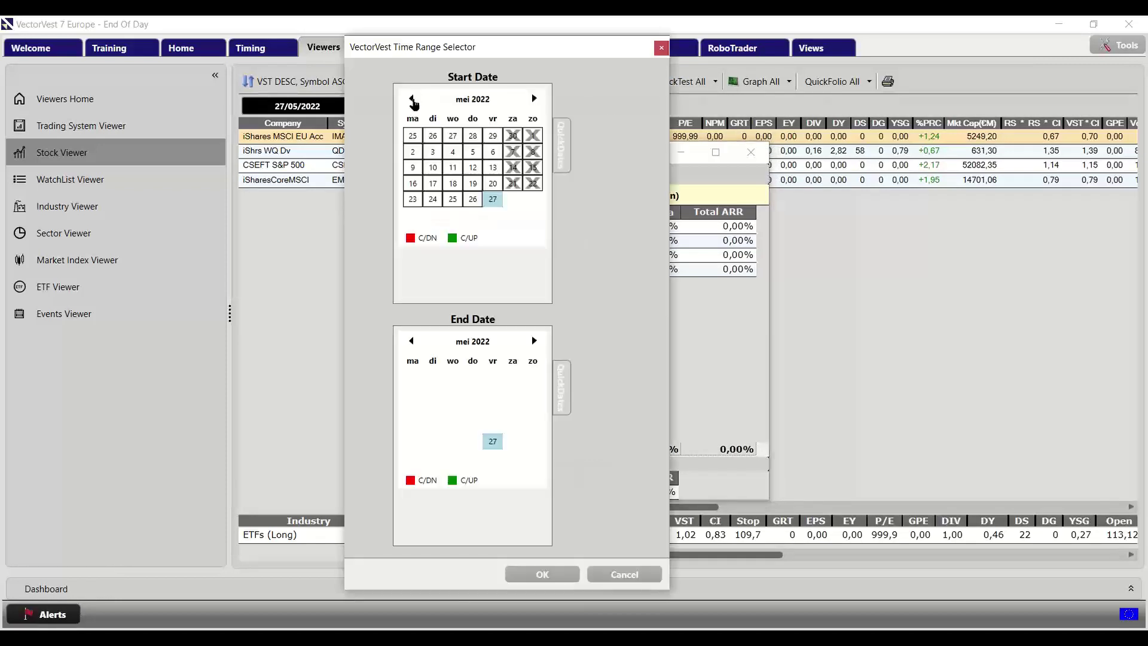
{"action": "left_click", "coordinate": [412, 98]}
{"action": "left_click", "coordinate": [412, 99]}
{"action": "left_click", "coordinate": [412, 99]}
{"action": "left_click", "coordinate": [413, 99]}
{"action": "left_click", "coordinate": [412, 99]}
{"action": "left_click", "coordinate": [412, 98]}
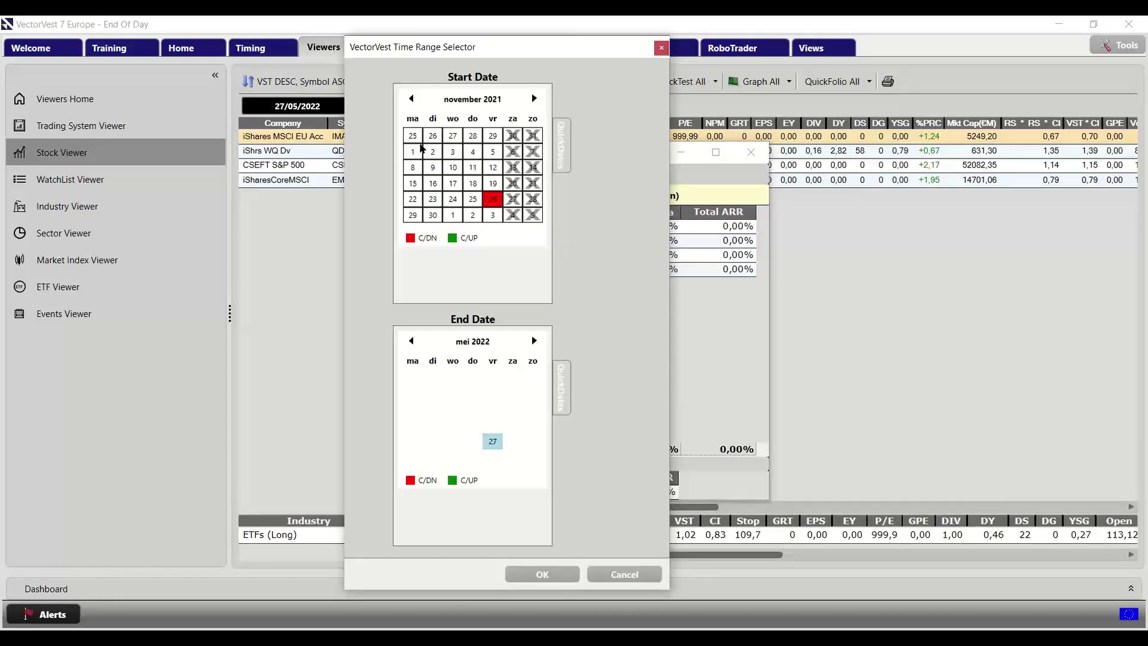
{"action": "left_click", "coordinate": [493, 199]}
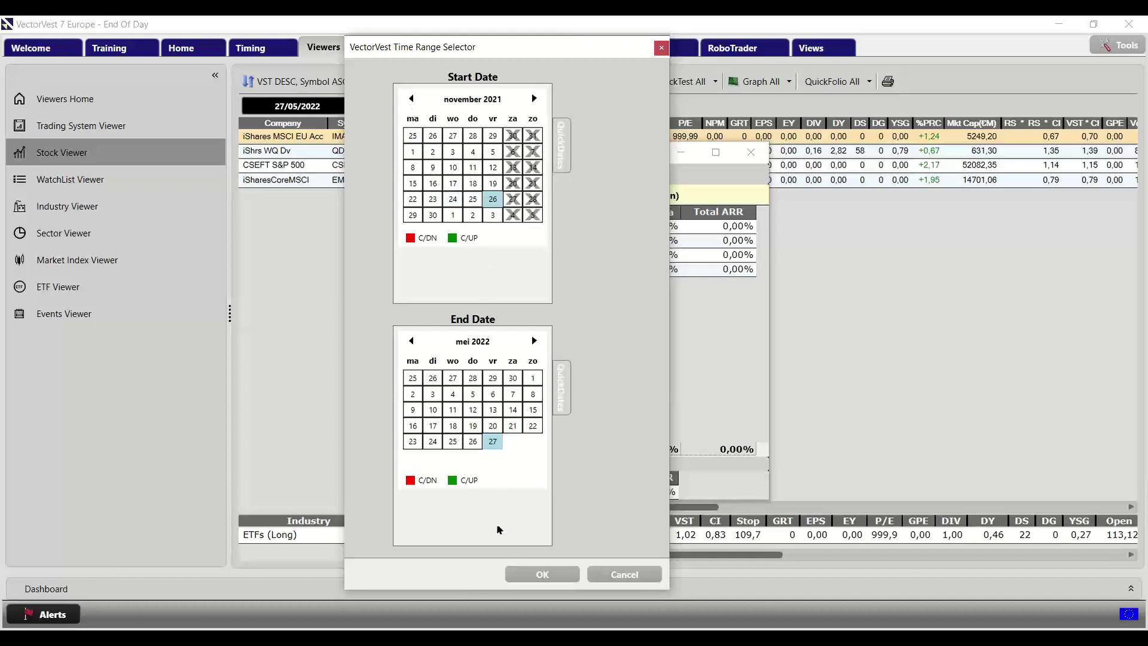
{"action": "left_click", "coordinate": [541, 574]}
{"action": "left_click", "coordinate": [520, 175]}
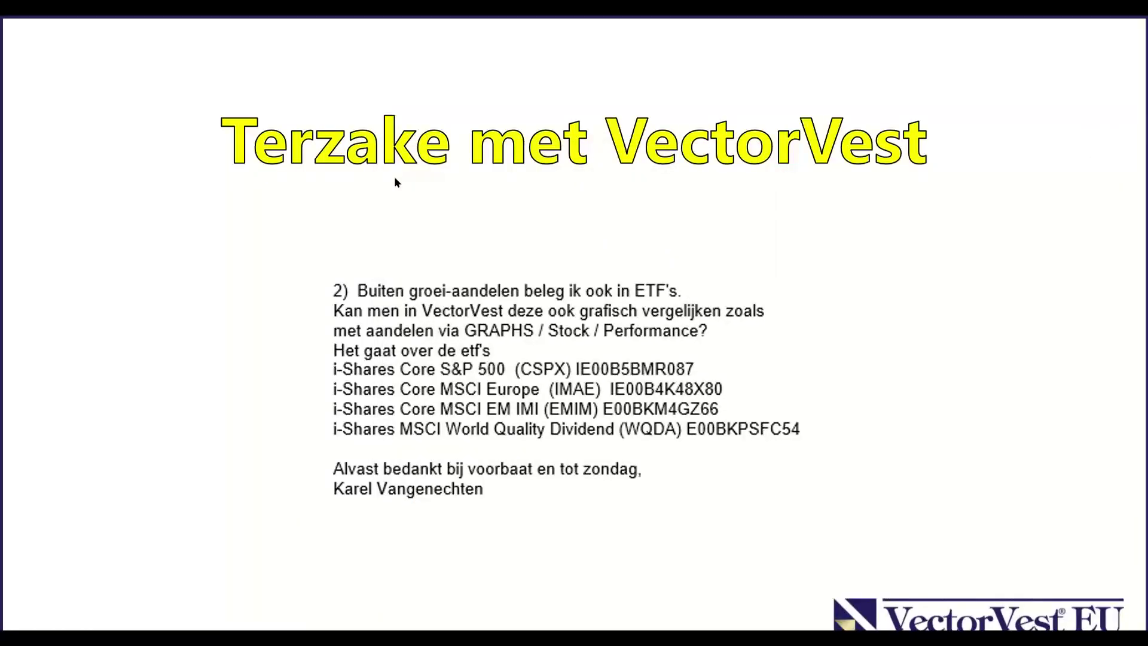
Return to the Performance graph in VectorVest 7 Europe and set its period to 6 months
{"action": "key", "text": "alt+Tab"}
{"action": "key", "text": "alt+Tab"}
{"action": "key", "text": "alt+Tab"}
{"action": "key", "text": "alt+Tab"}
{"action": "key", "text": "alt+Tab"}
{"action": "key", "text": "alt+Tab"}
{"action": "key", "text": "alt+Tab"}
{"action": "key", "text": "alt+Tab"}
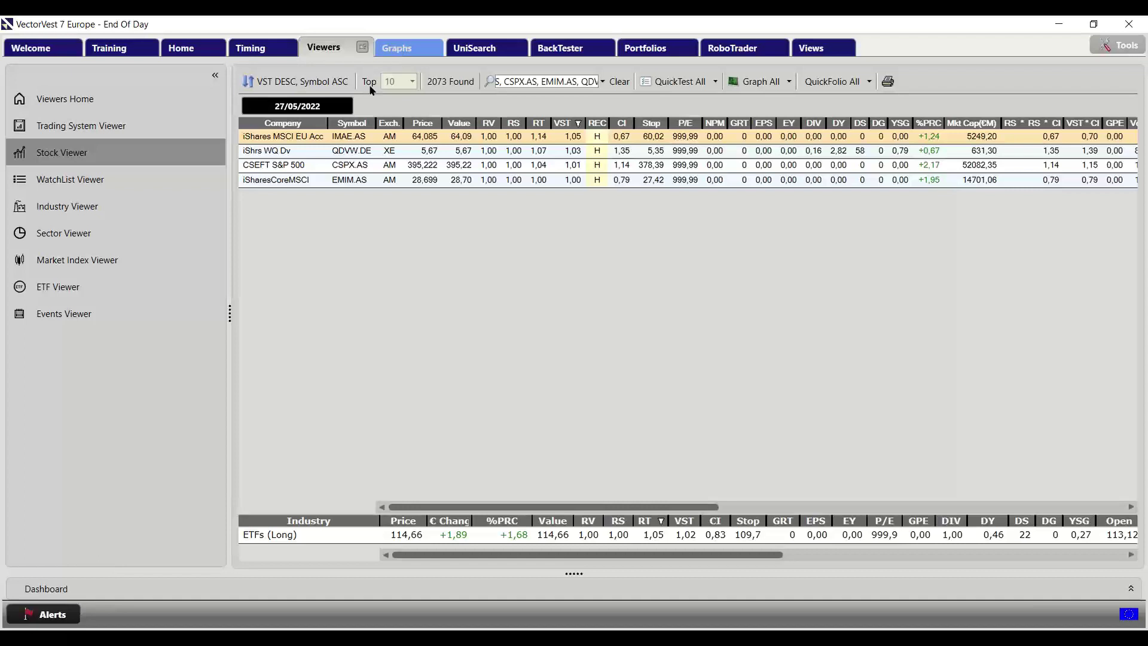
{"action": "left_click", "coordinate": [402, 50]}
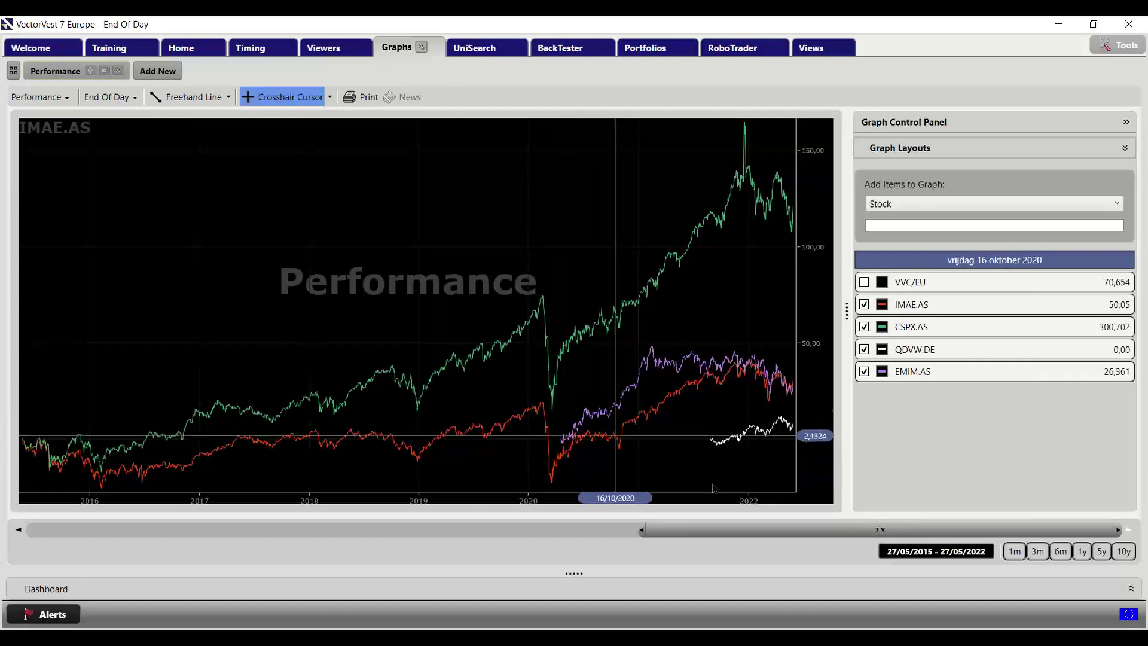
{"action": "left_click", "coordinate": [1063, 550]}
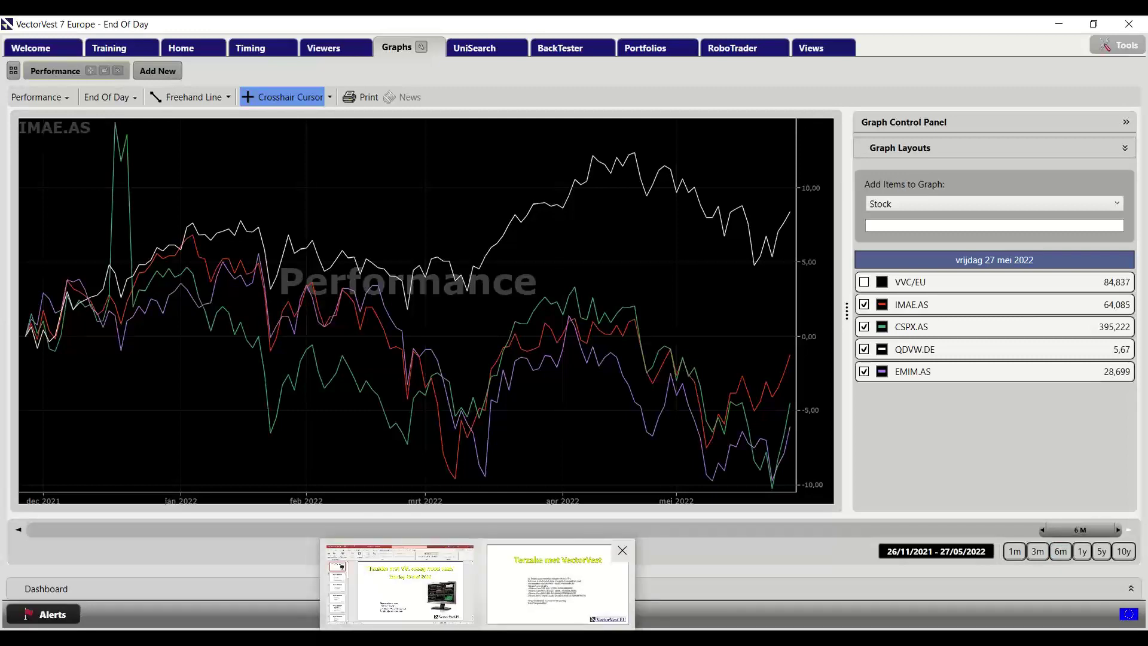
Advance the presentation to the question about technical signals before TGT's fall and switch to VectorVest 7 RealTime
{"action": "left_click", "coordinate": [557, 583]}
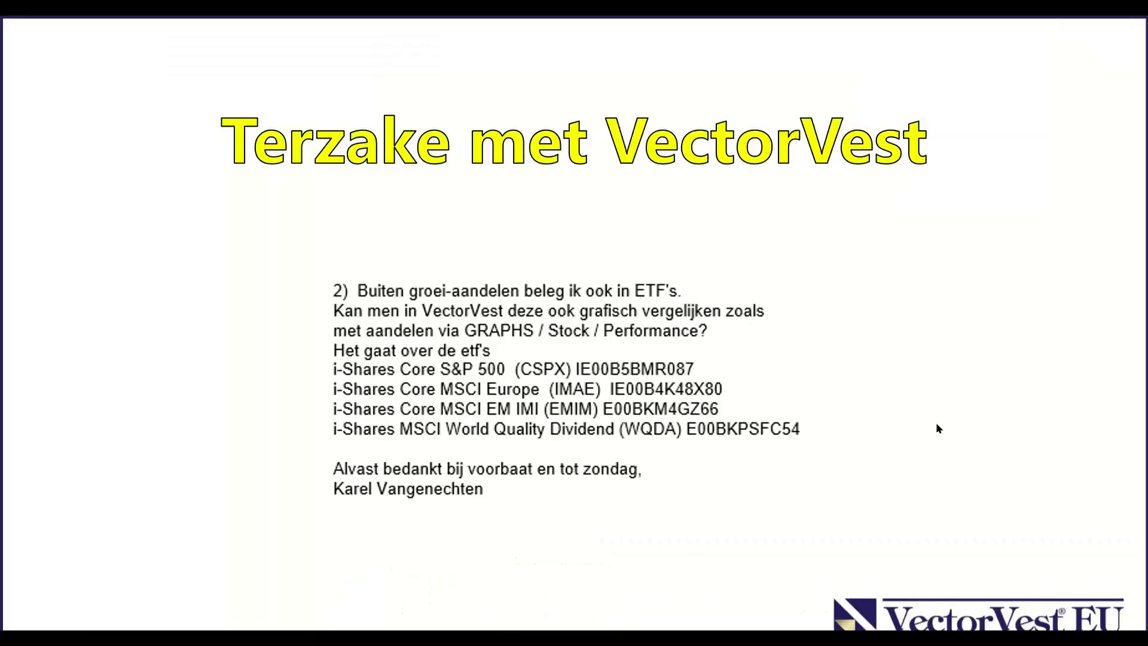
{"action": "left_click", "coordinate": [693, 430]}
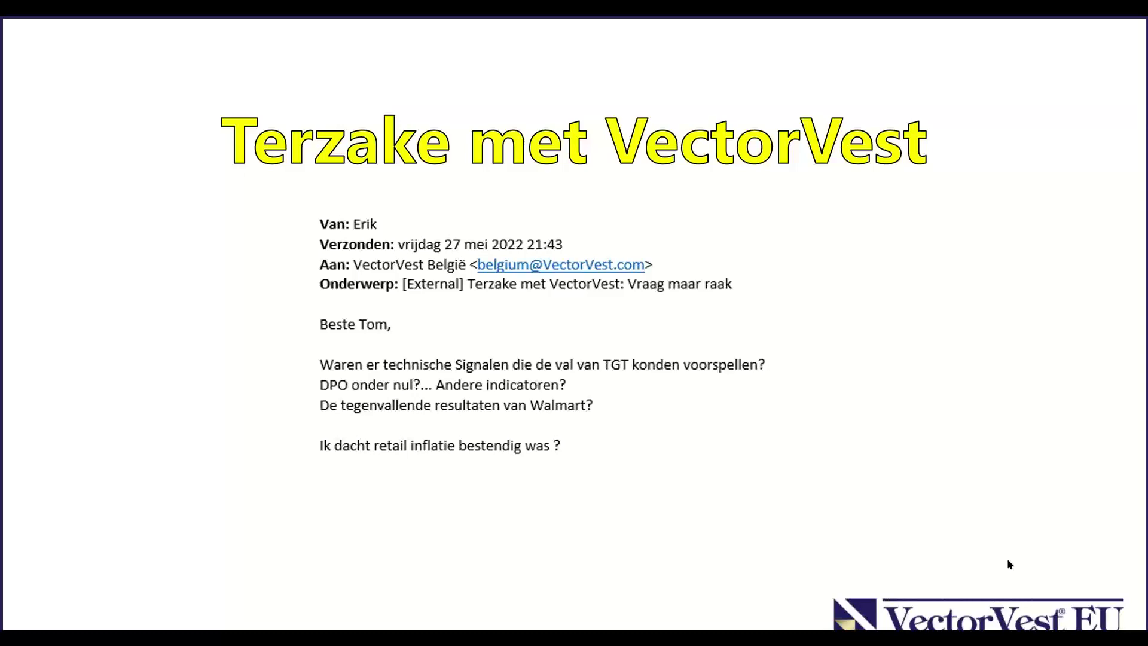
{"action": "key", "text": "alt+Tab"}
{"action": "key", "text": "alt+Tab"}
{"action": "key", "text": "alt+Tab"}
{"action": "key", "text": "alt+Tab"}
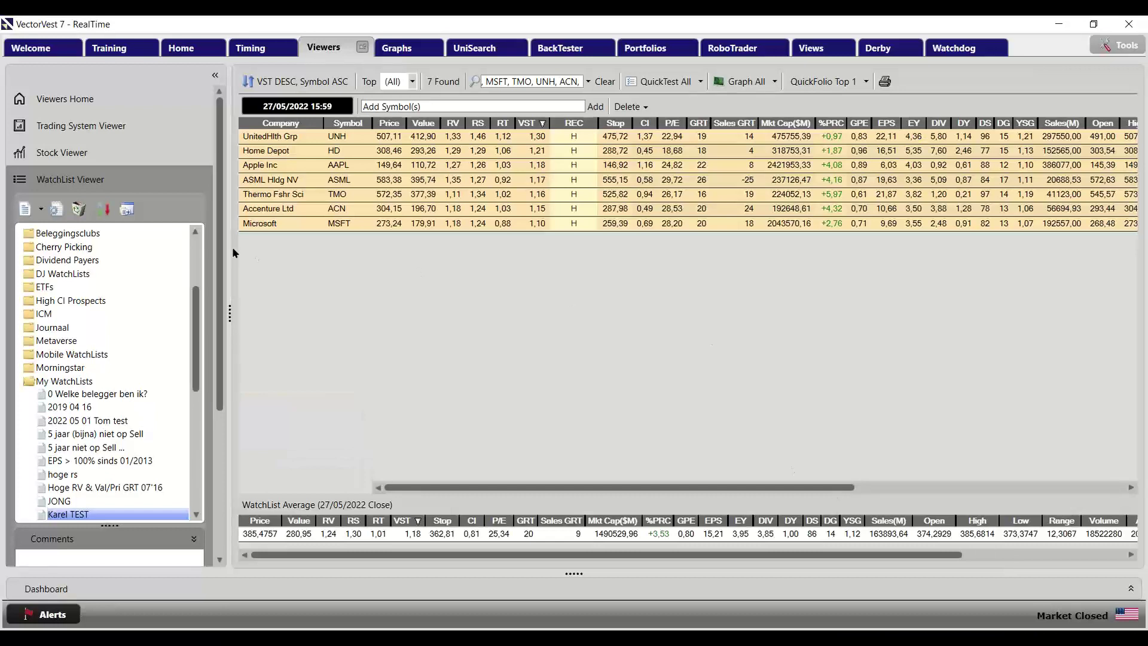
Replace the Stock Viewer's symbol filter with TGT
{"action": "left_click_drag", "start_coordinate": [196, 299], "coordinate": [196, 252]}
{"action": "left_click", "coordinate": [85, 149]}
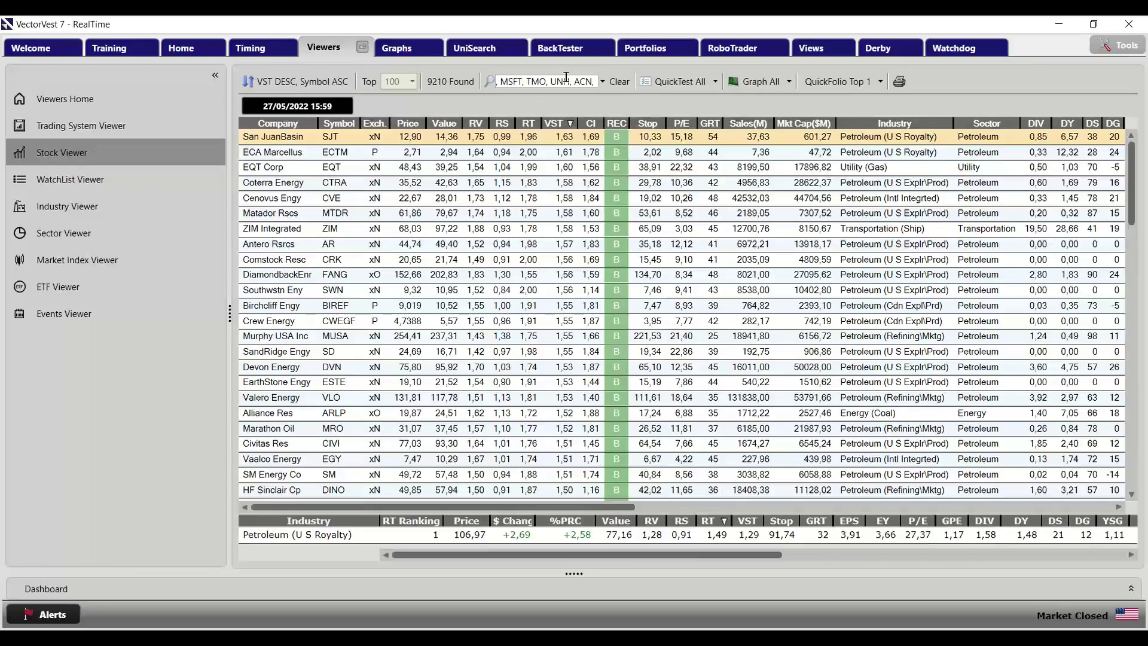
{"action": "double_click", "coordinate": [567, 79]}
{"action": "left_click", "coordinate": [620, 82]}
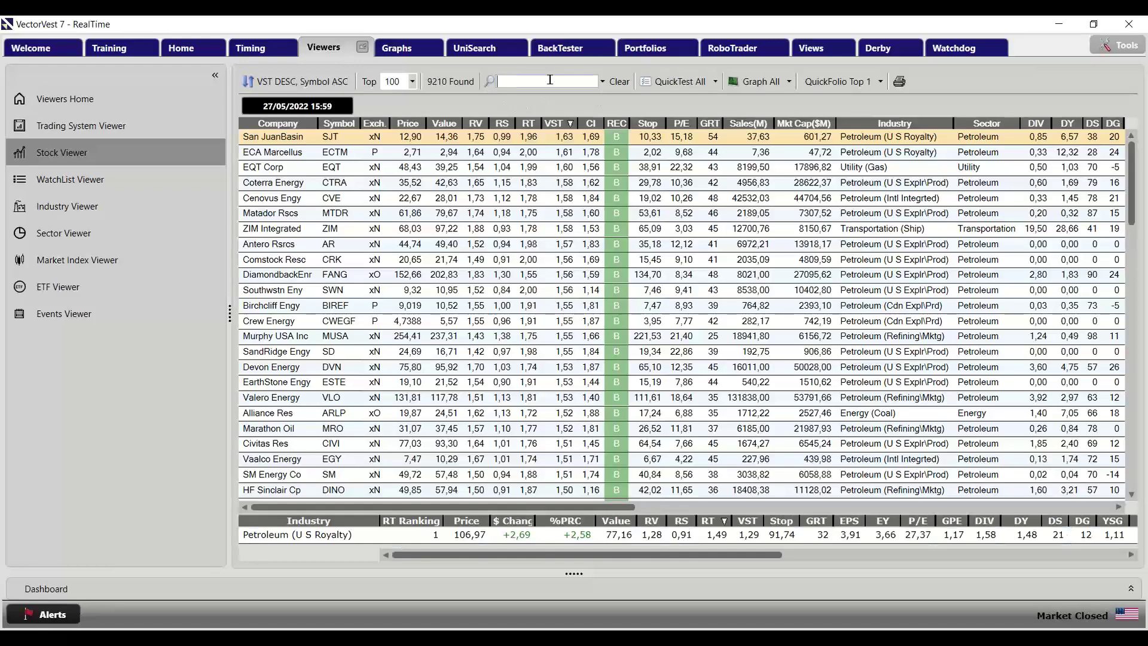
{"action": "left_click", "coordinate": [551, 81]}
{"action": "type", "text": "TGT"}
{"action": "left_click", "coordinate": [550, 95]}
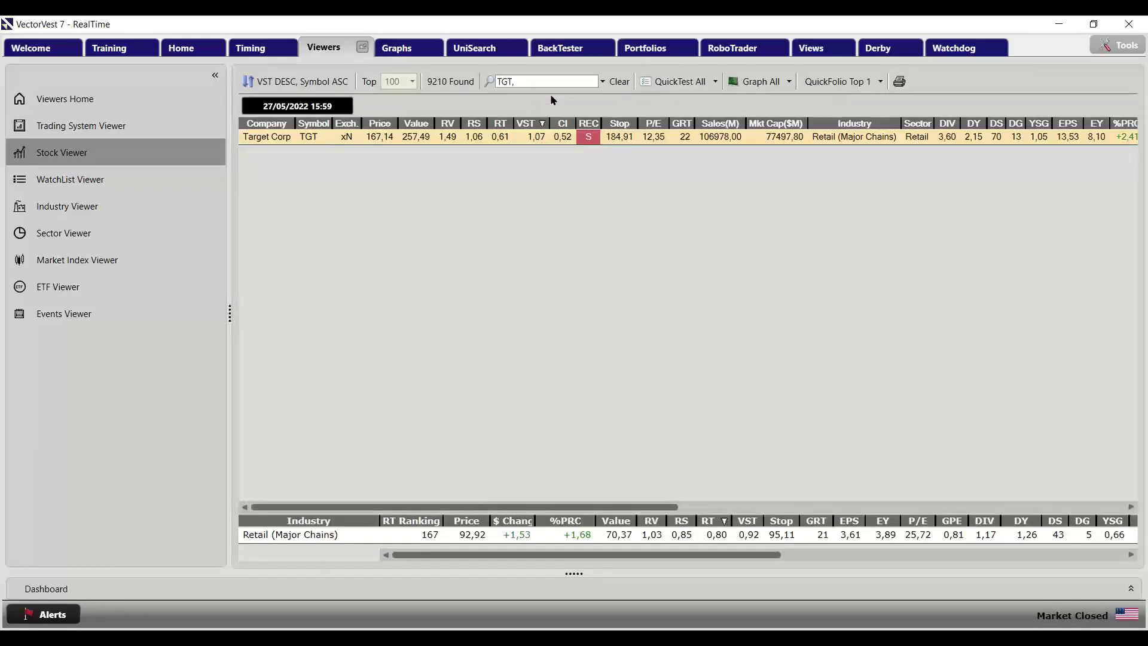
Open TGT's graph in a maximized window and set its period to 6 months
{"action": "left_click", "coordinate": [747, 81]}
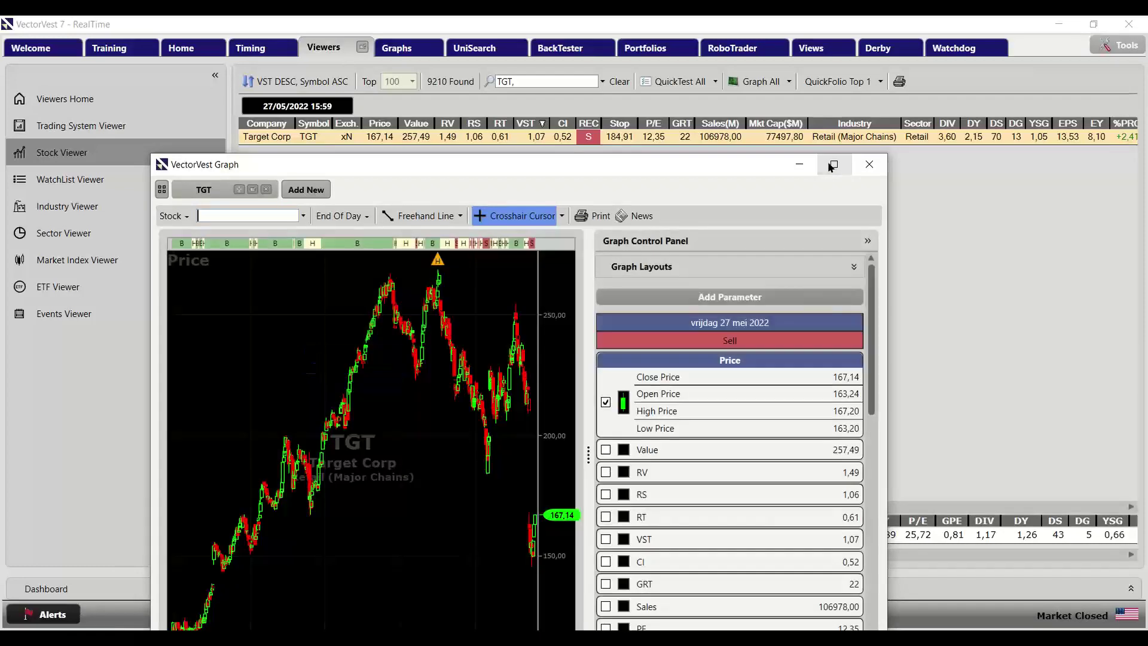
{"action": "left_click", "coordinate": [831, 165]}
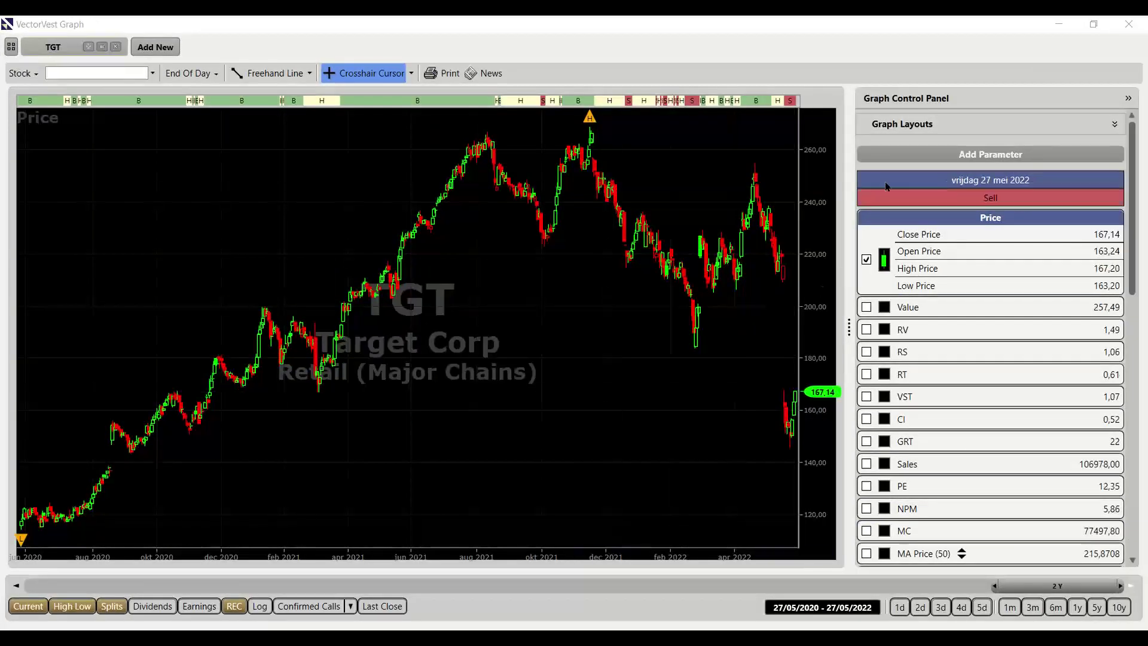
{"action": "left_click", "coordinate": [1077, 607]}
{"action": "left_click", "coordinate": [1057, 607]}
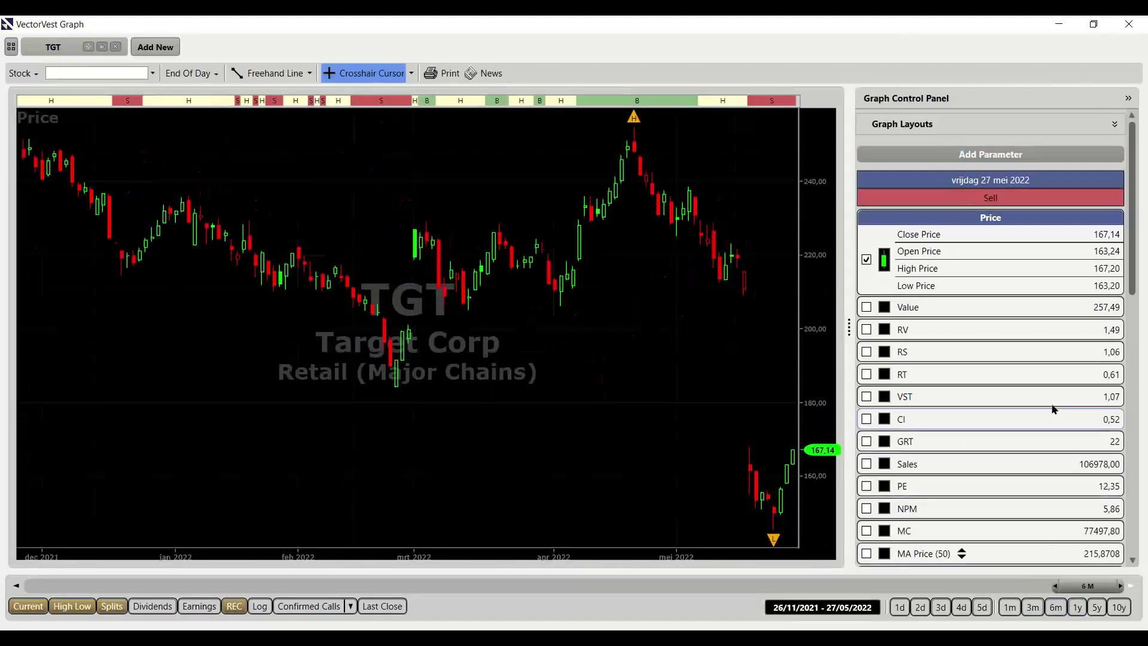
Plot RT beneath TGT's price and mark its 1,00 level with a horizontal line
{"action": "left_click", "coordinate": [949, 371]}
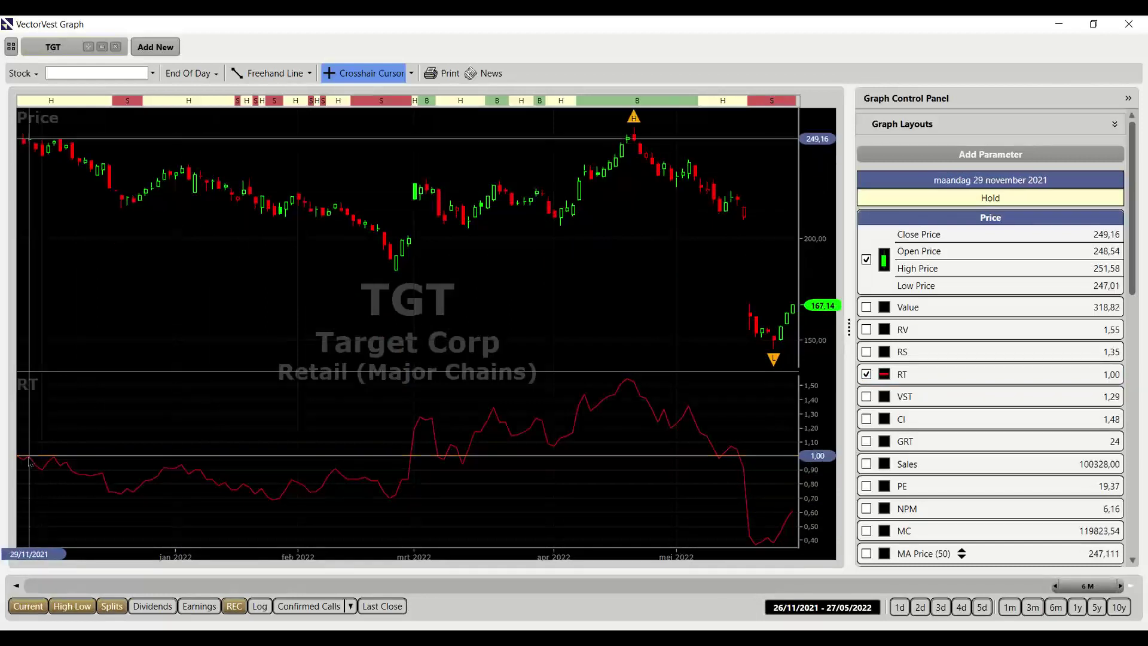
{"action": "key", "text": "Escape"}
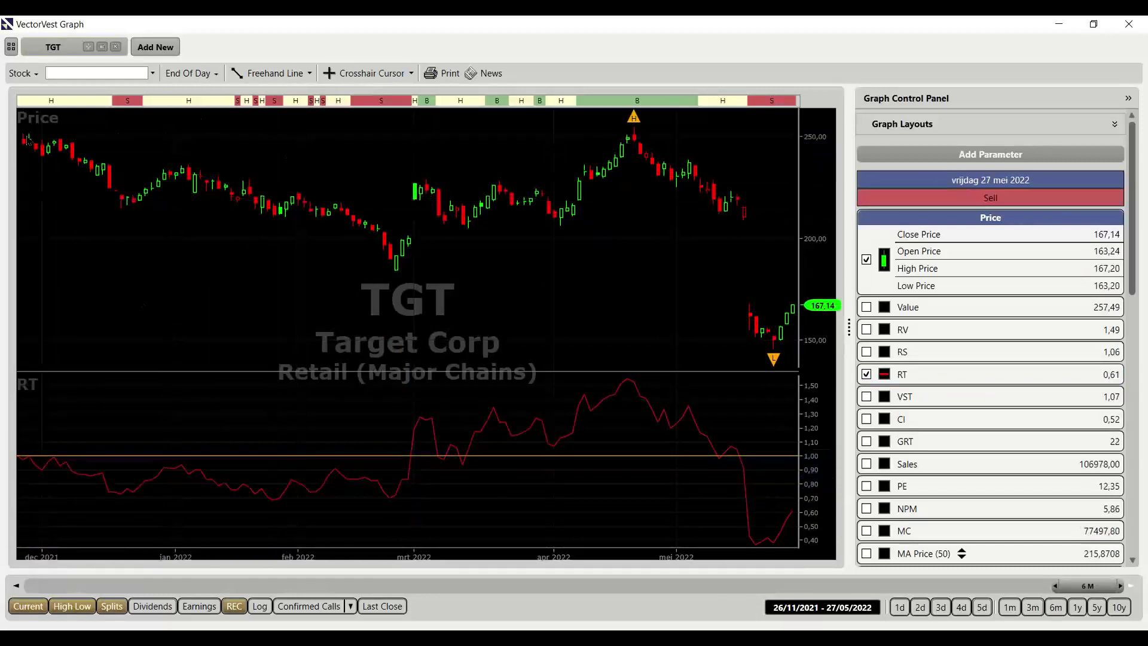
{"action": "left_click", "coordinate": [269, 73]}
Trace TGT's price and RT with the crosshair cursor from November 2021 to April 2022
{"action": "left_click", "coordinate": [332, 73]}
{"action": "left_click", "coordinate": [23, 144]}
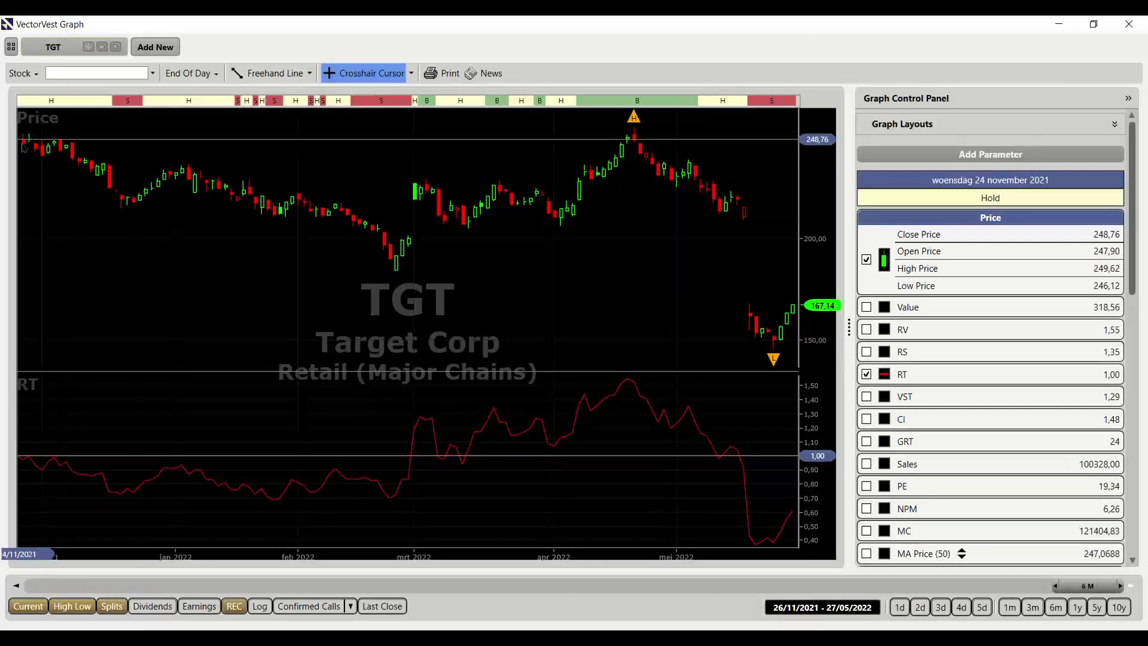
{"action": "left_click_drag", "start_coordinate": [22, 144], "coordinate": [603, 240]}
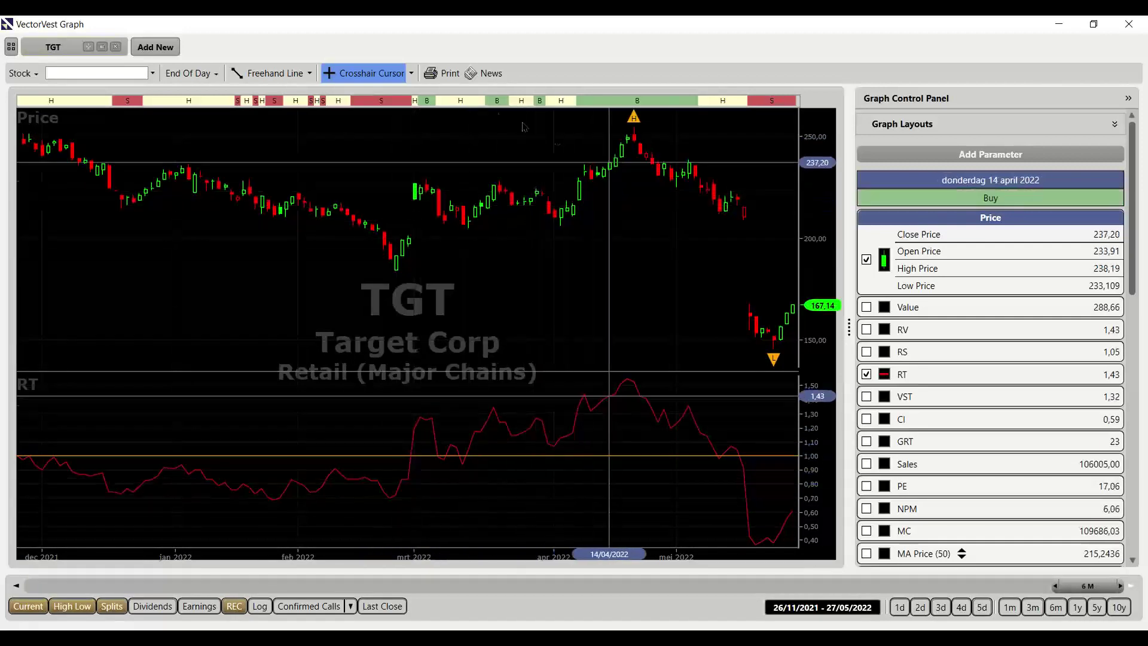
{"action": "left_click", "coordinate": [366, 73]}
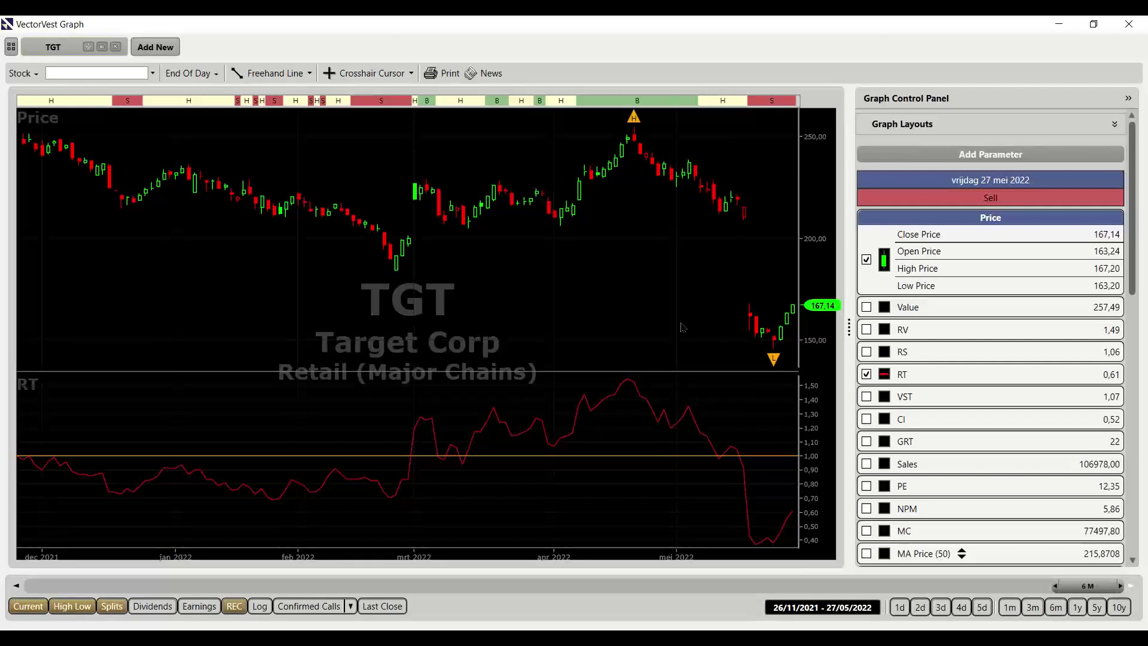
Place a Date Line on TGT's graph at 17/05/2022, just before the price gap
{"action": "left_click", "coordinate": [411, 73]}
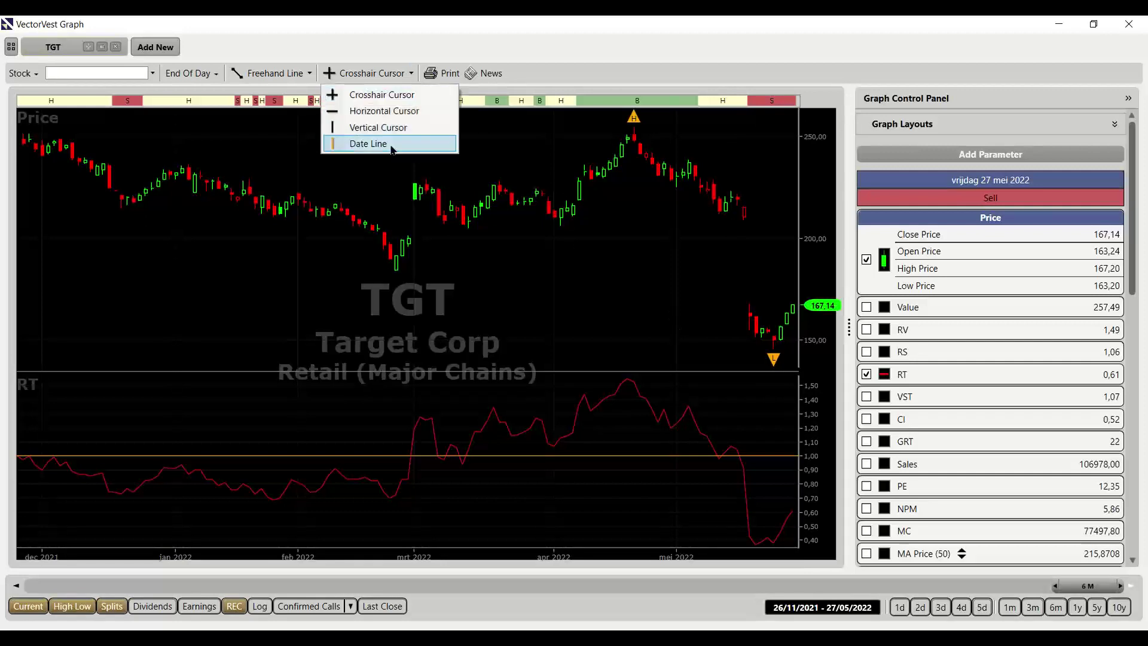
{"action": "left_click", "coordinate": [362, 141]}
{"action": "left_click", "coordinate": [745, 217]}
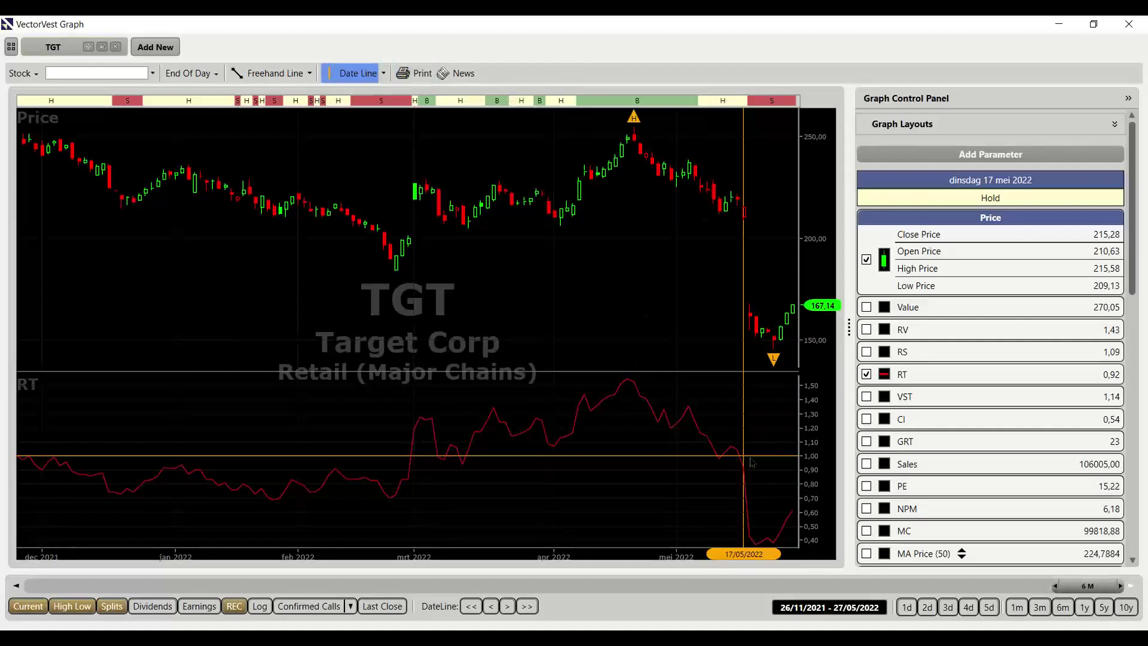
Switch TGT's graph to the Crosshair Cursor and remove the RT plot
{"action": "left_click", "coordinate": [385, 75]}
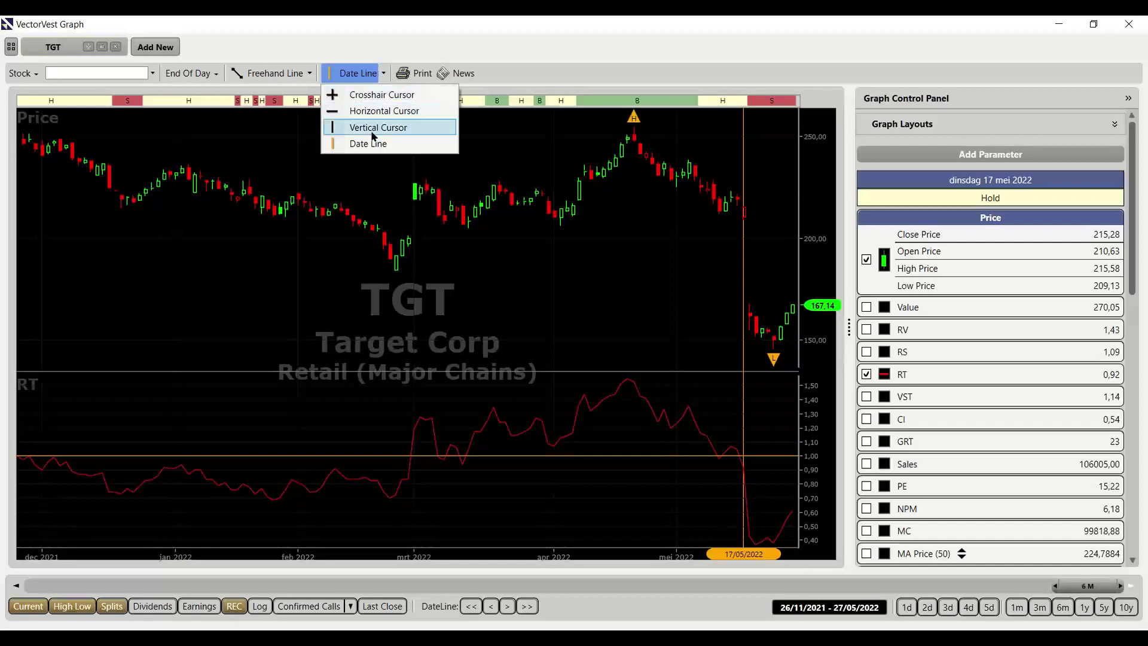
{"action": "left_click", "coordinate": [393, 96]}
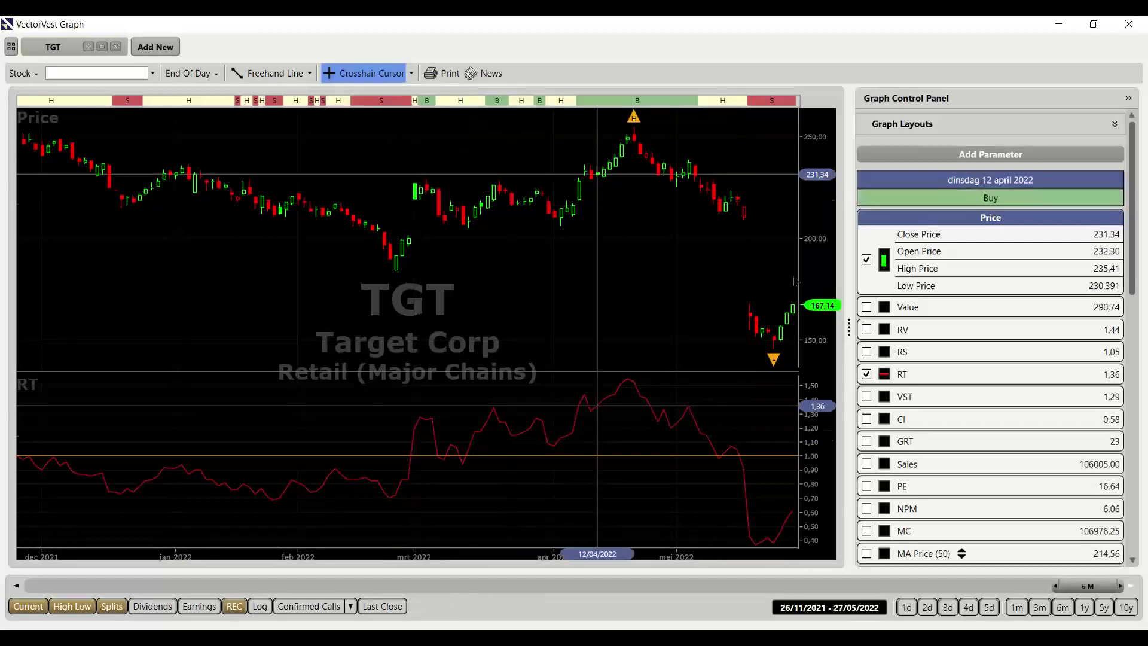
{"action": "left_click", "coordinate": [929, 369]}
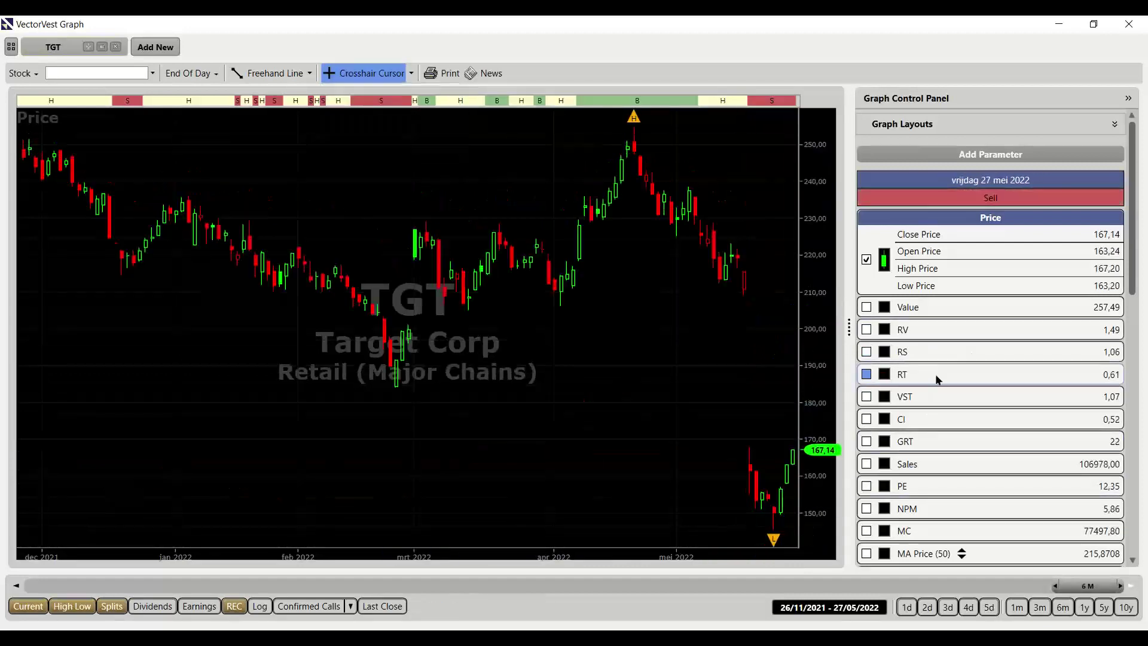
Overlay the shorter MA Price line on TGT's price and set its period to 40
{"action": "scroll", "coordinate": [1005, 496], "scroll_direction": "down", "scroll_amount": 1}
{"action": "left_click", "coordinate": [996, 516]}
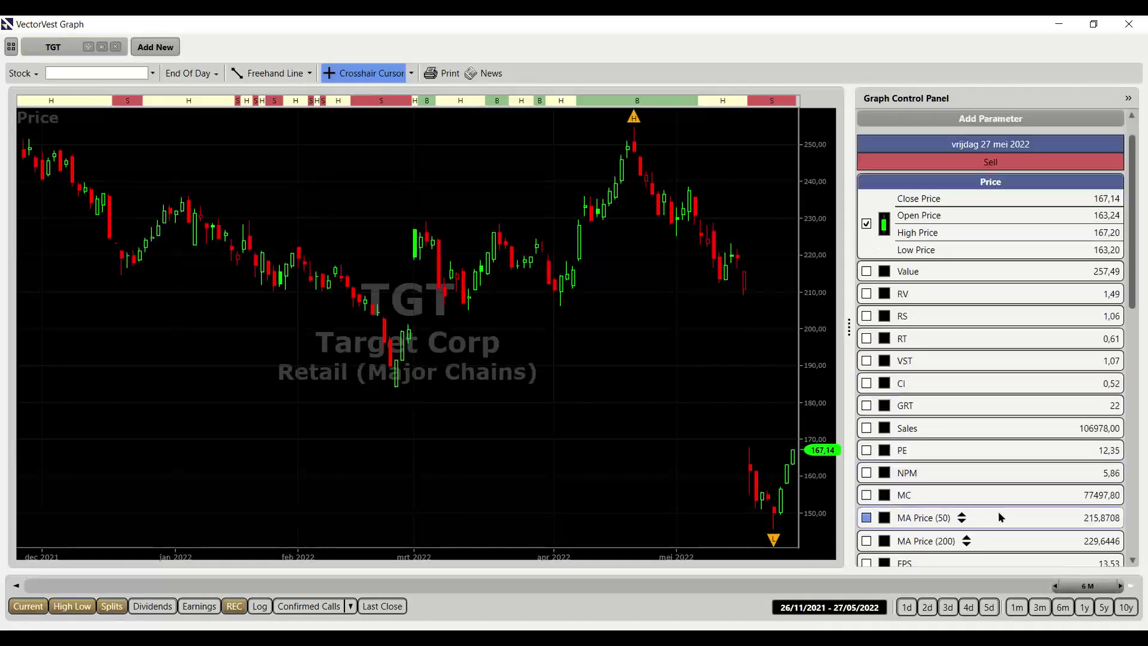
{"action": "left_click", "coordinate": [961, 517]}
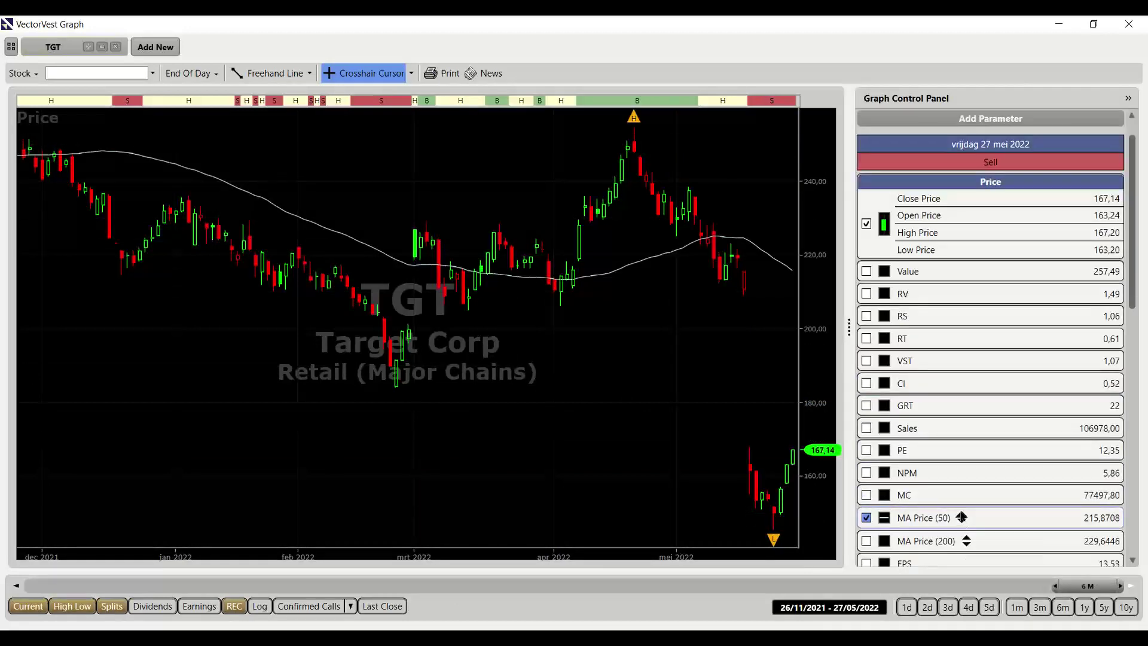
{"action": "left_click", "coordinate": [962, 521]}
{"action": "left_click", "coordinate": [962, 520]}
{"action": "left_click", "coordinate": [961, 521]}
{"action": "left_click", "coordinate": [962, 520]}
{"action": "left_click", "coordinate": [962, 521]}
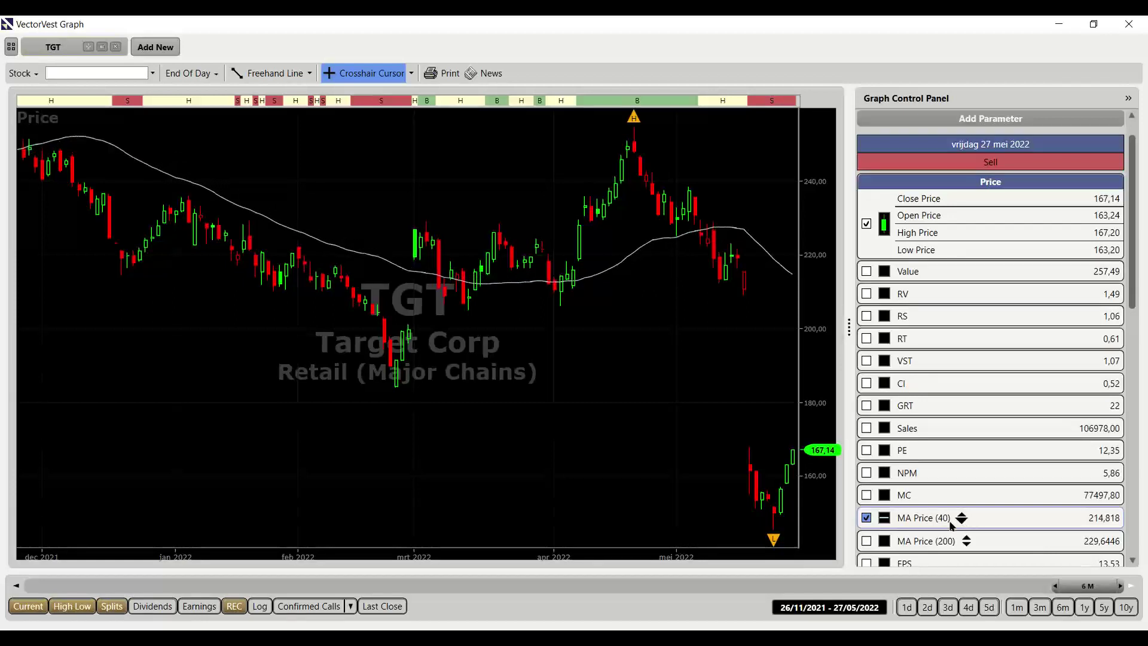
Place a Date Line at 17/05/2022 to compare TGT's price with the 40-period moving average
{"action": "left_click", "coordinate": [412, 73]}
{"action": "left_click", "coordinate": [408, 141]}
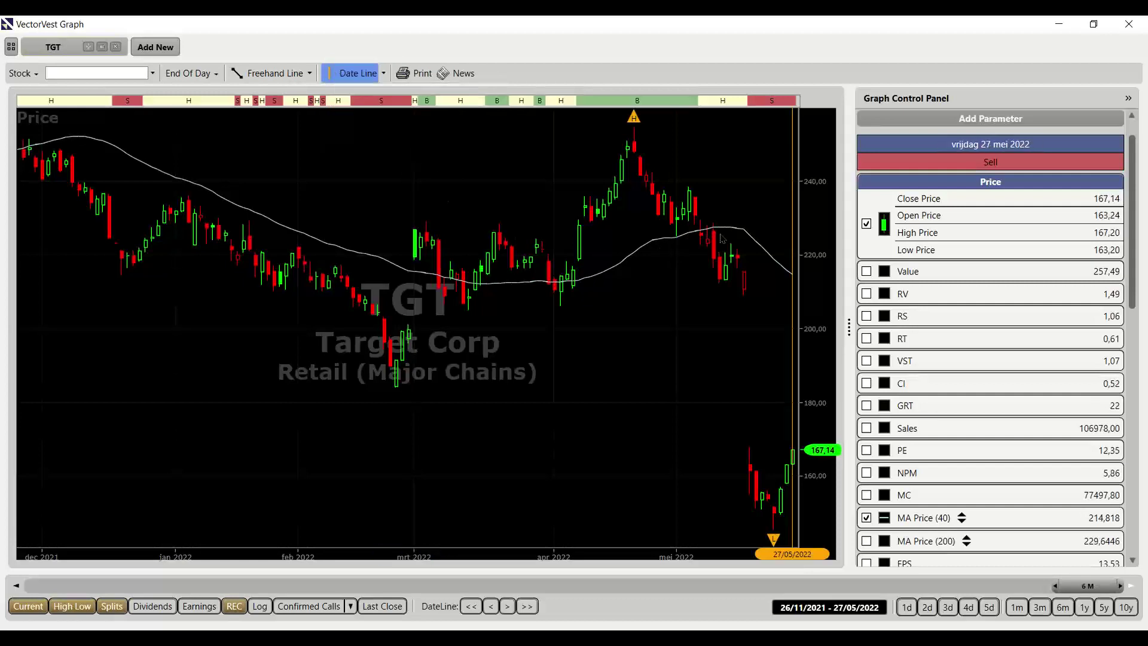
{"action": "left_click", "coordinate": [743, 270]}
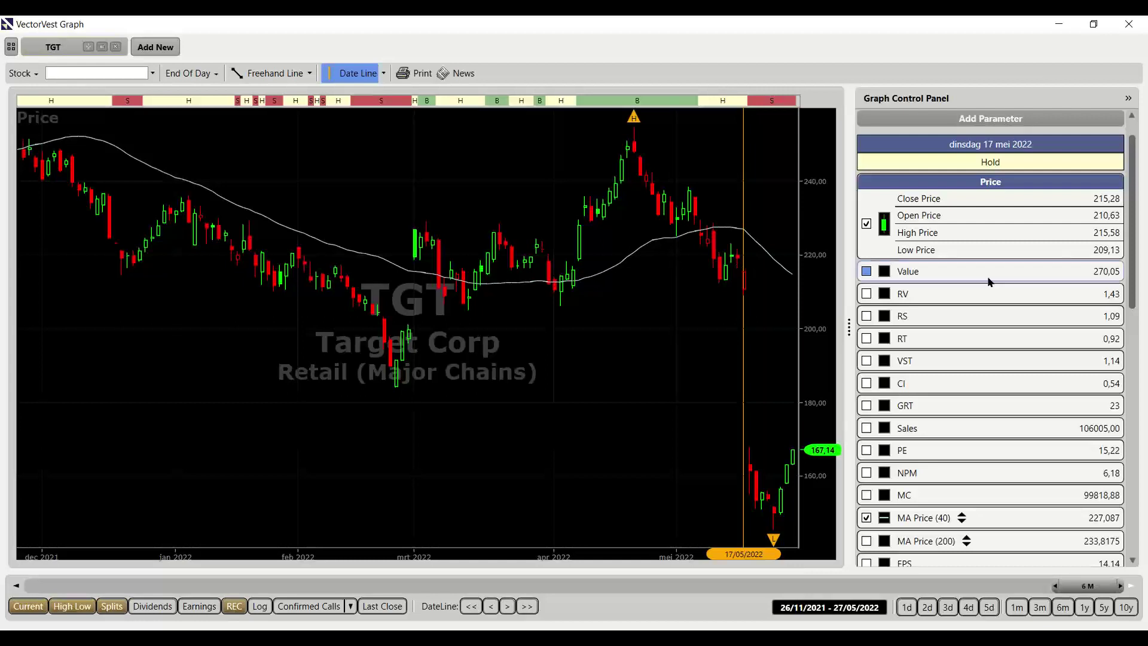
Remove the moving average and the Date Line from TGT's graph
{"action": "scroll", "coordinate": [964, 516], "scroll_direction": "up", "scroll_amount": 10}
{"action": "left_click", "coordinate": [980, 519]}
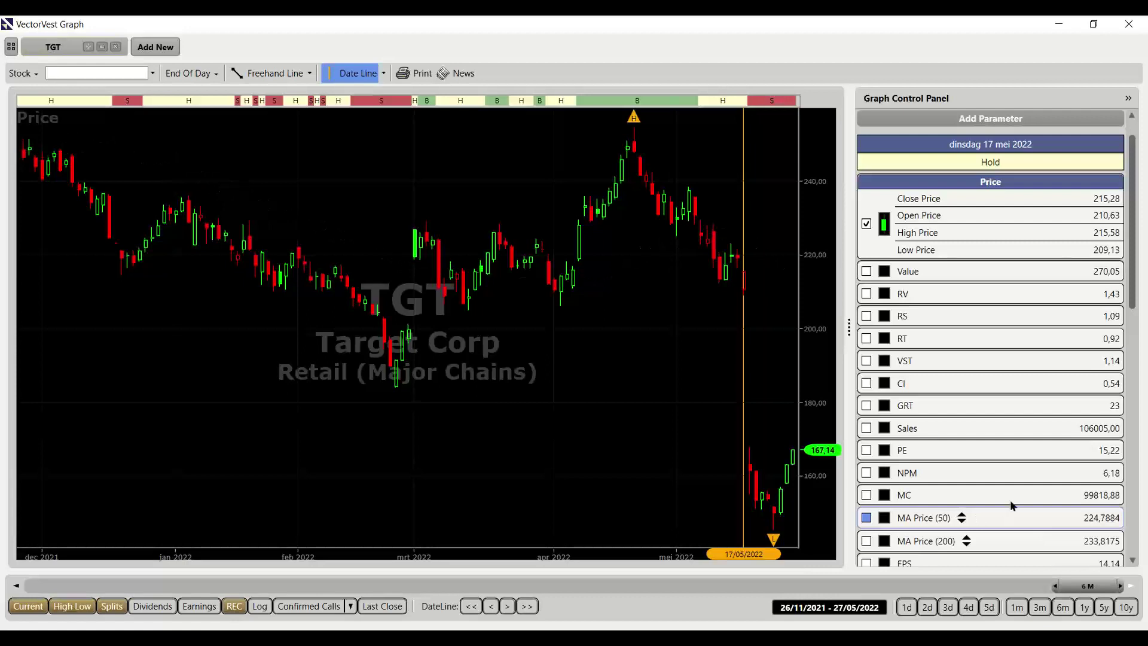
{"action": "scroll", "coordinate": [1007, 366], "scroll_direction": "up", "scroll_amount": 1}
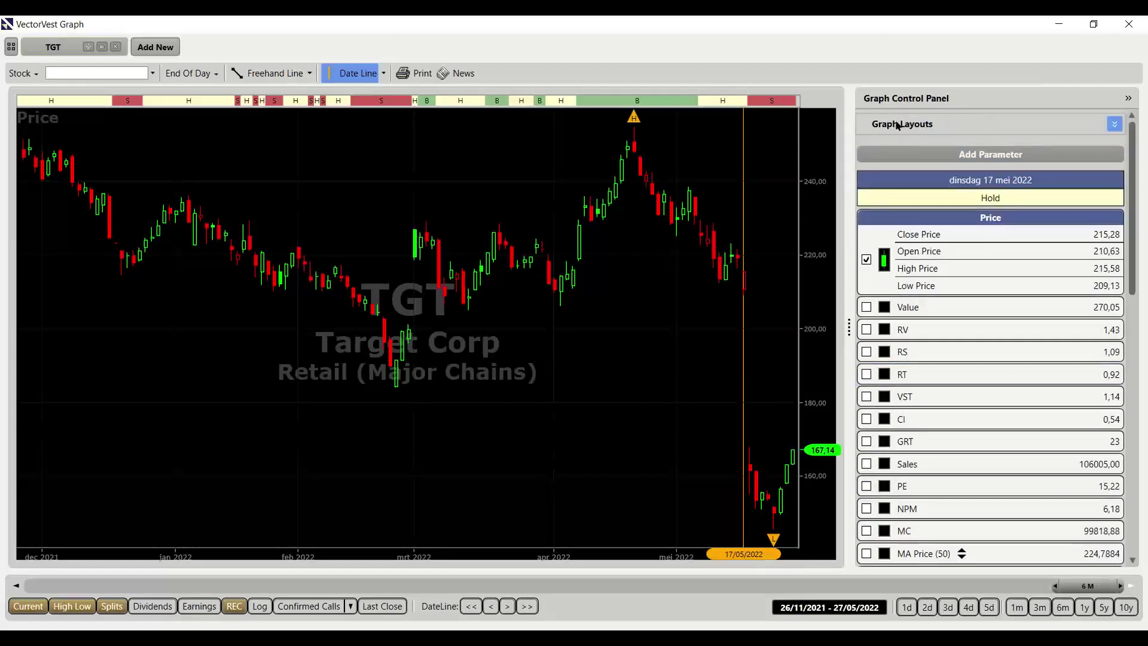
{"action": "key", "text": "Escape"}
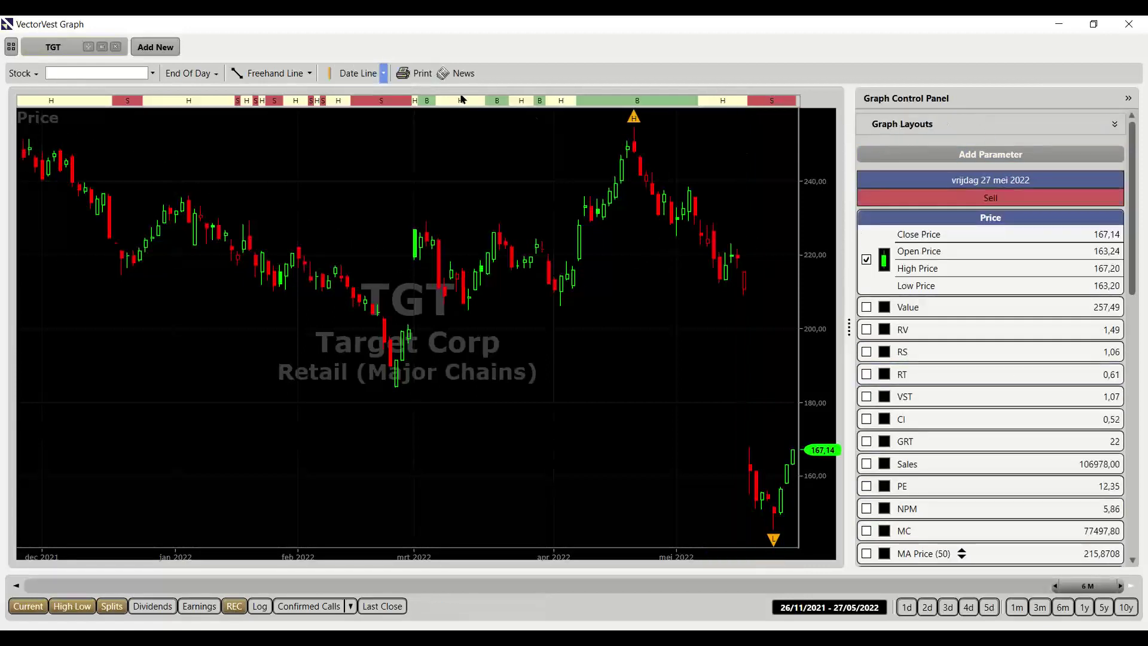
Load the ProTrader Timing DEW layout on TGT's graph and collapse the layout list
{"action": "left_click", "coordinate": [939, 125]}
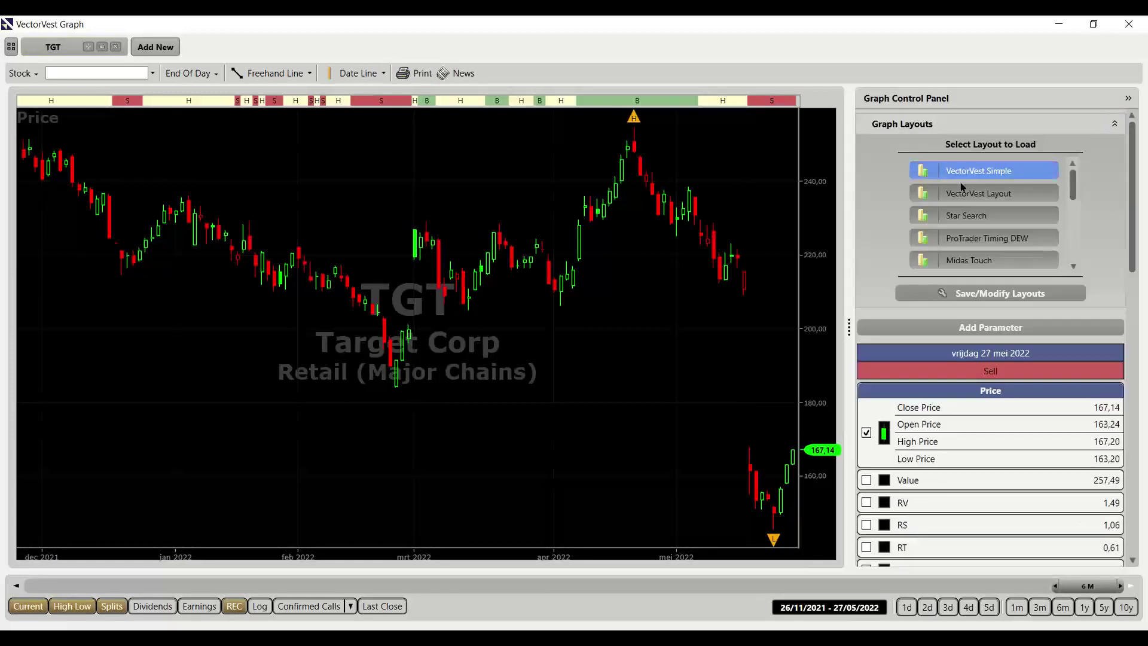
{"action": "left_click", "coordinate": [1008, 239]}
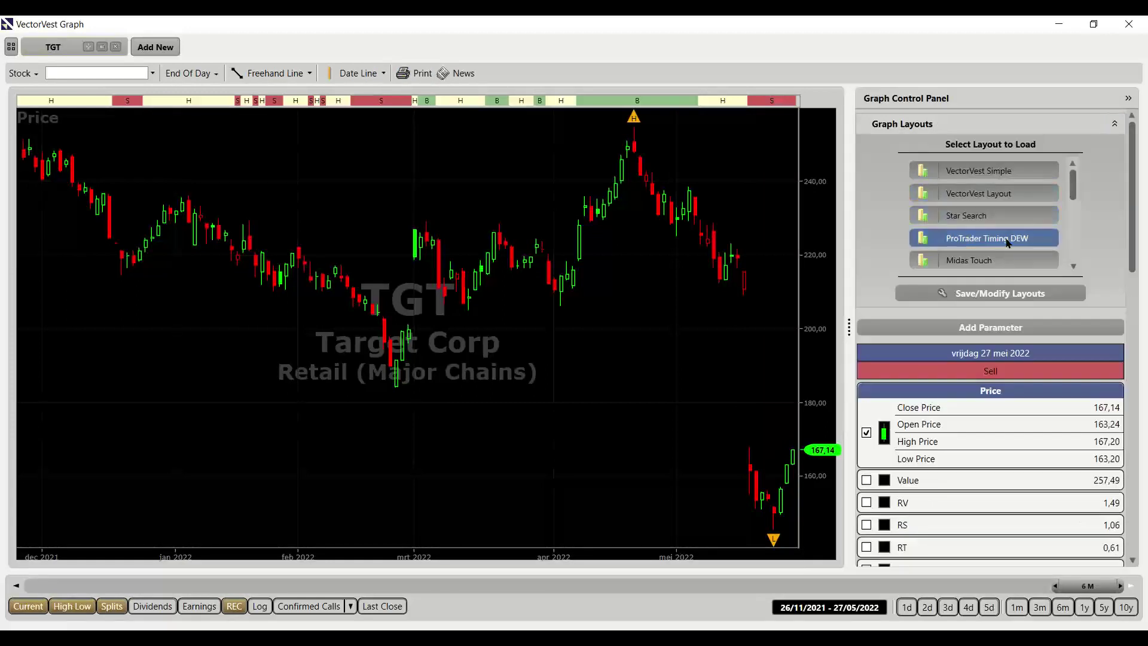
{"action": "left_click", "coordinate": [1115, 124]}
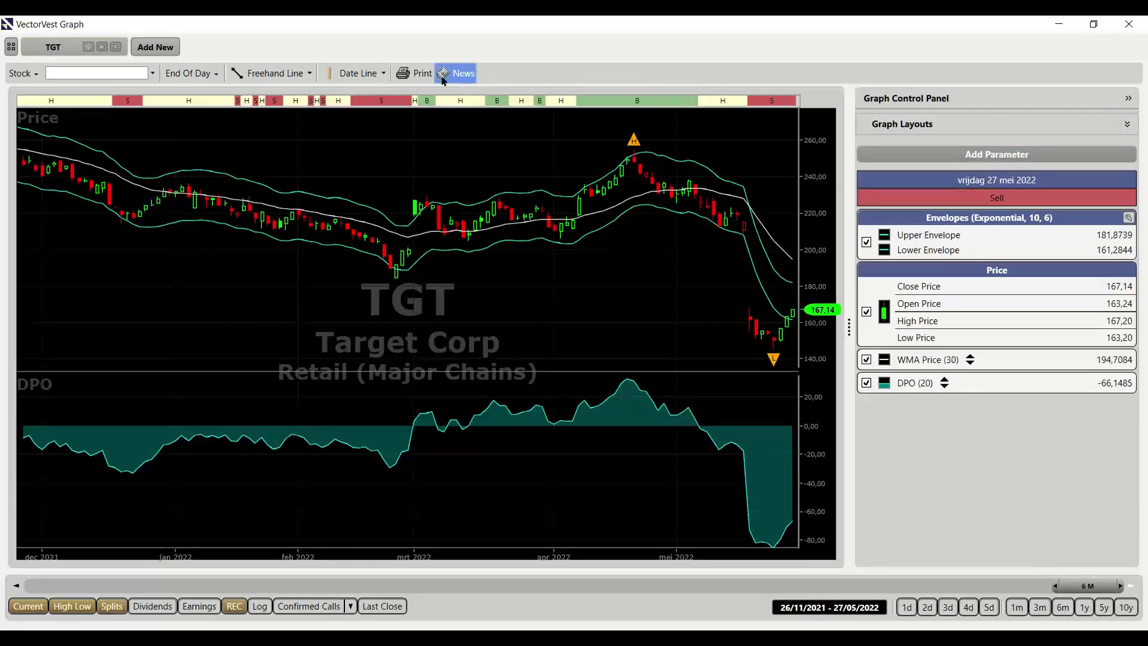
Position a Date Line at 17/05/2022 on the envelopes and DPO graph, and hide DPO (20)
{"action": "left_click", "coordinate": [354, 73]}
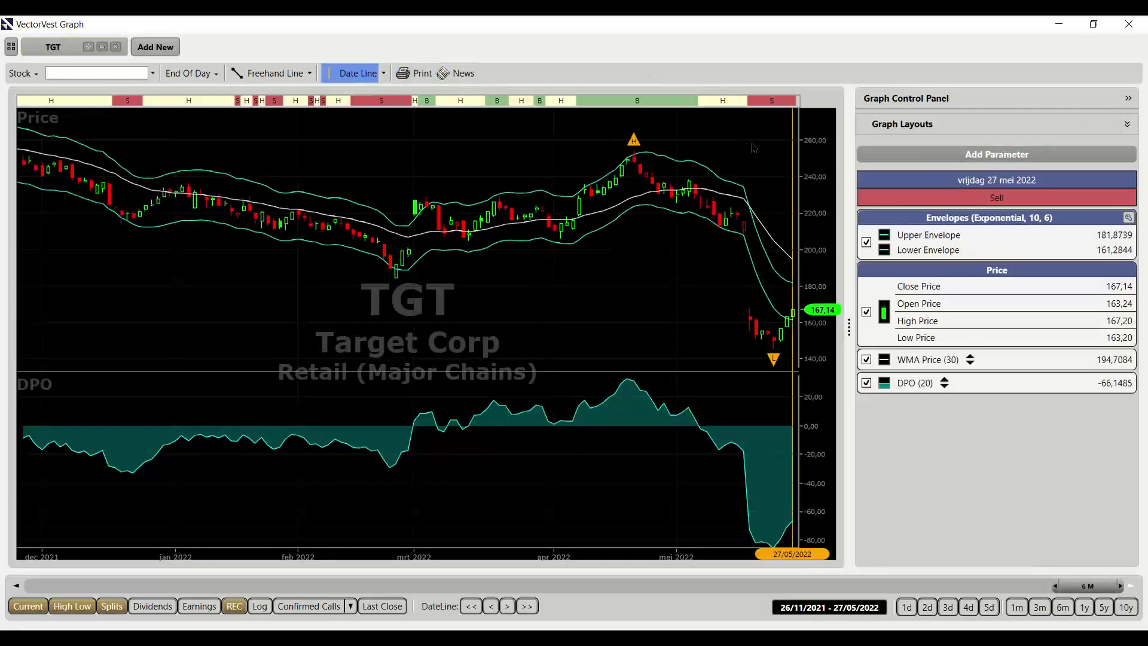
{"action": "left_click", "coordinate": [739, 146]}
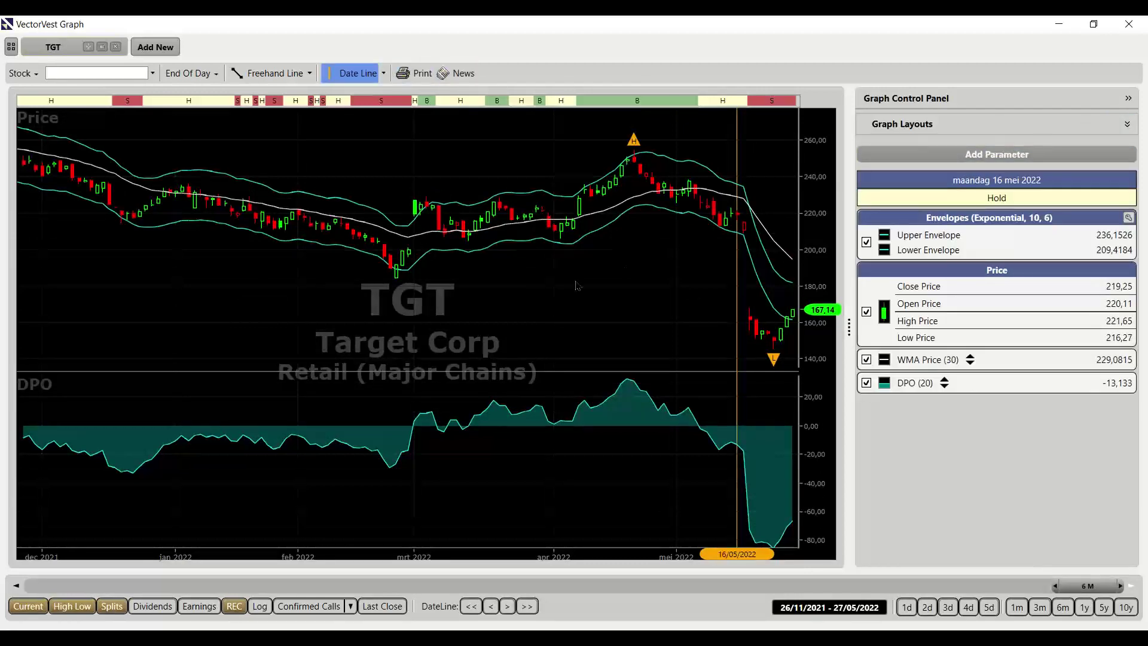
{"action": "left_click", "coordinate": [509, 606]}
{"action": "left_click", "coordinate": [509, 607]}
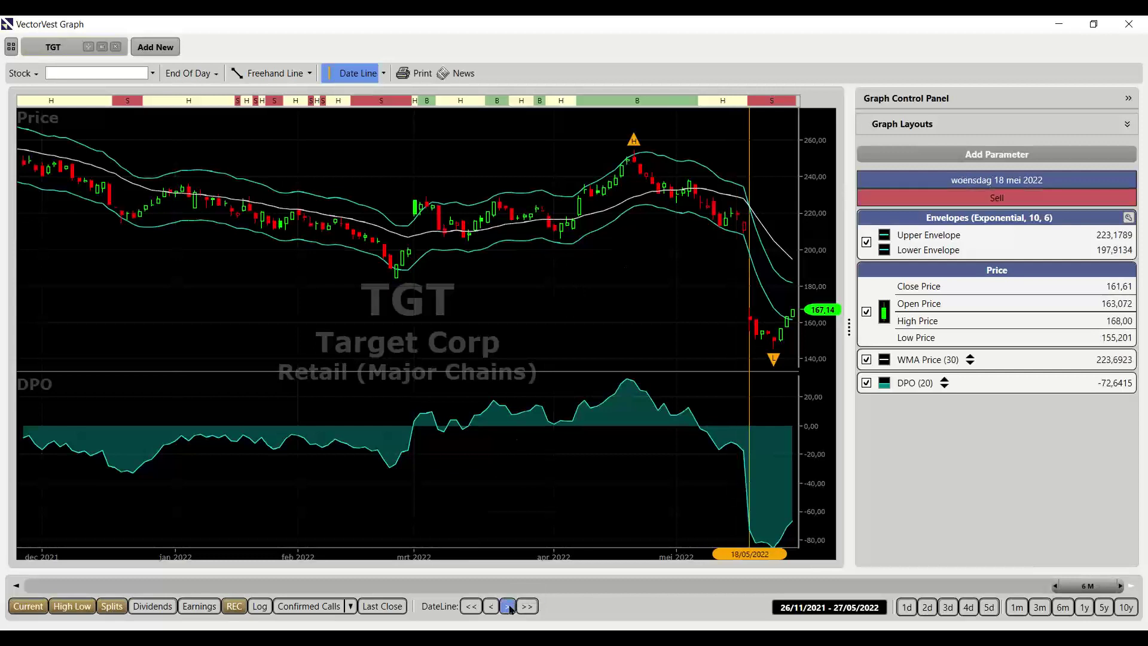
{"action": "left_click", "coordinate": [490, 607]}
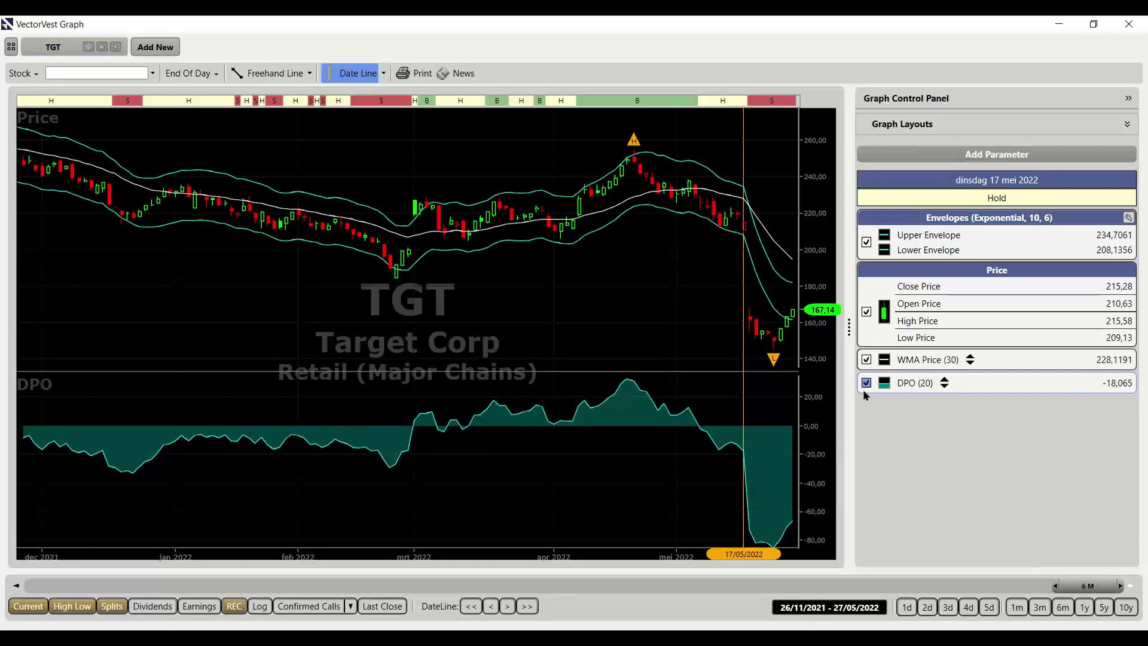
{"action": "left_click", "coordinate": [1067, 382]}
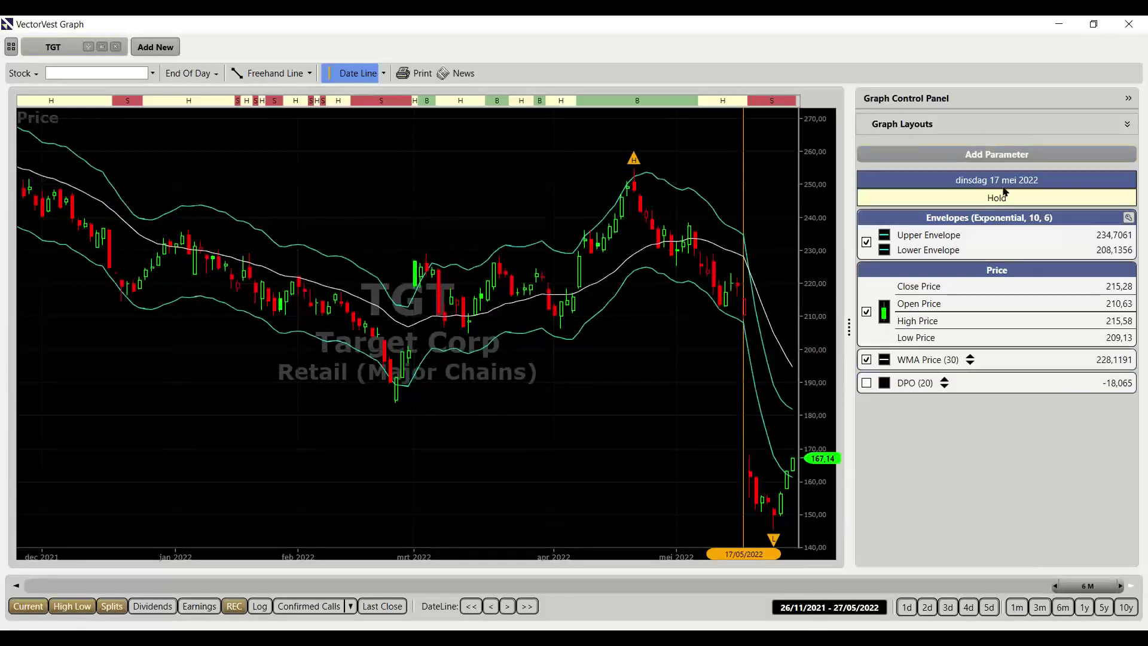
Load the custom layout listed between Acid Test and DPO Layout End Of Week, and remove its RT plot
{"action": "left_click", "coordinate": [981, 129]}
{"action": "scroll", "coordinate": [966, 216], "scroll_direction": "down", "scroll_amount": 5}
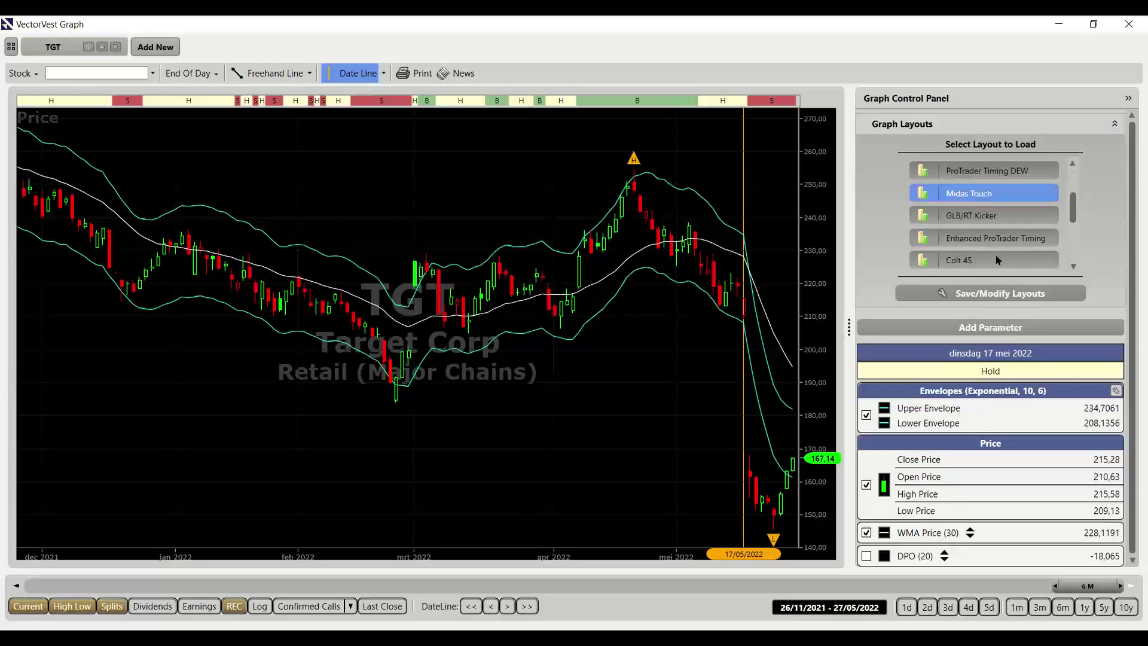
{"action": "left_click", "coordinate": [965, 217]}
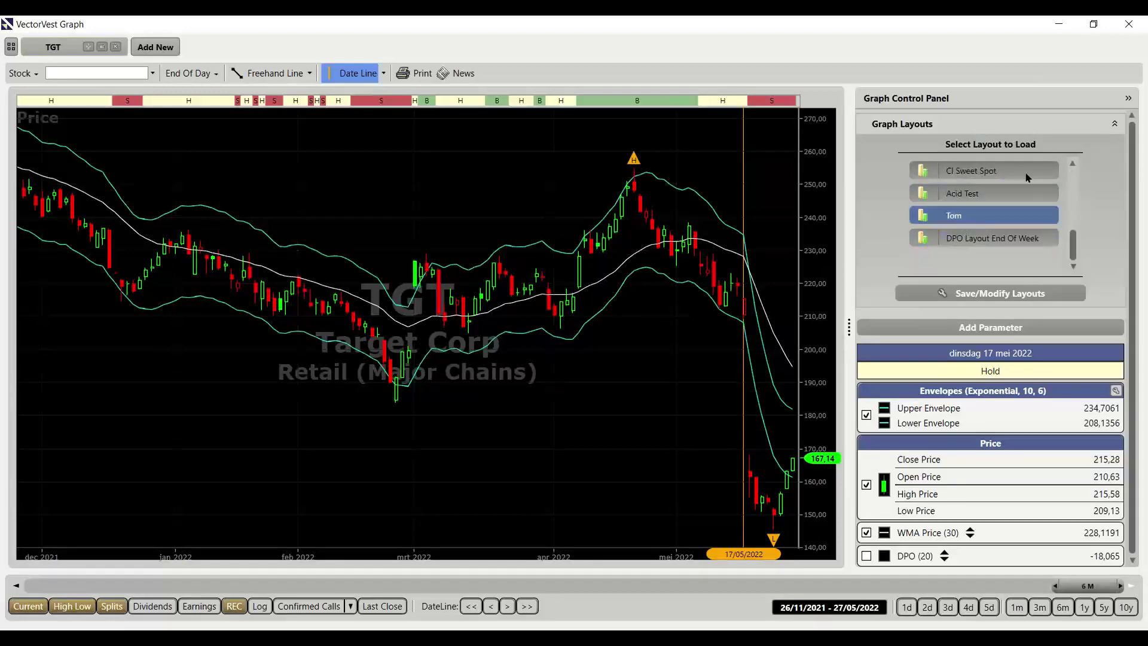
{"action": "left_click", "coordinate": [1114, 123]}
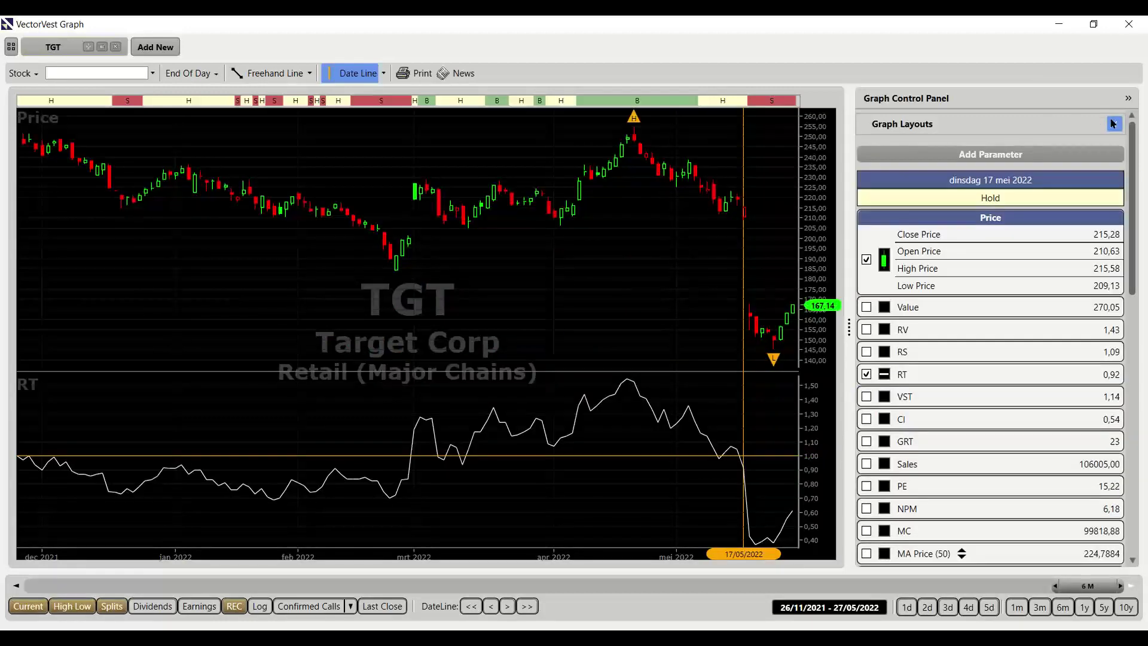
{"action": "left_click", "coordinate": [939, 375]}
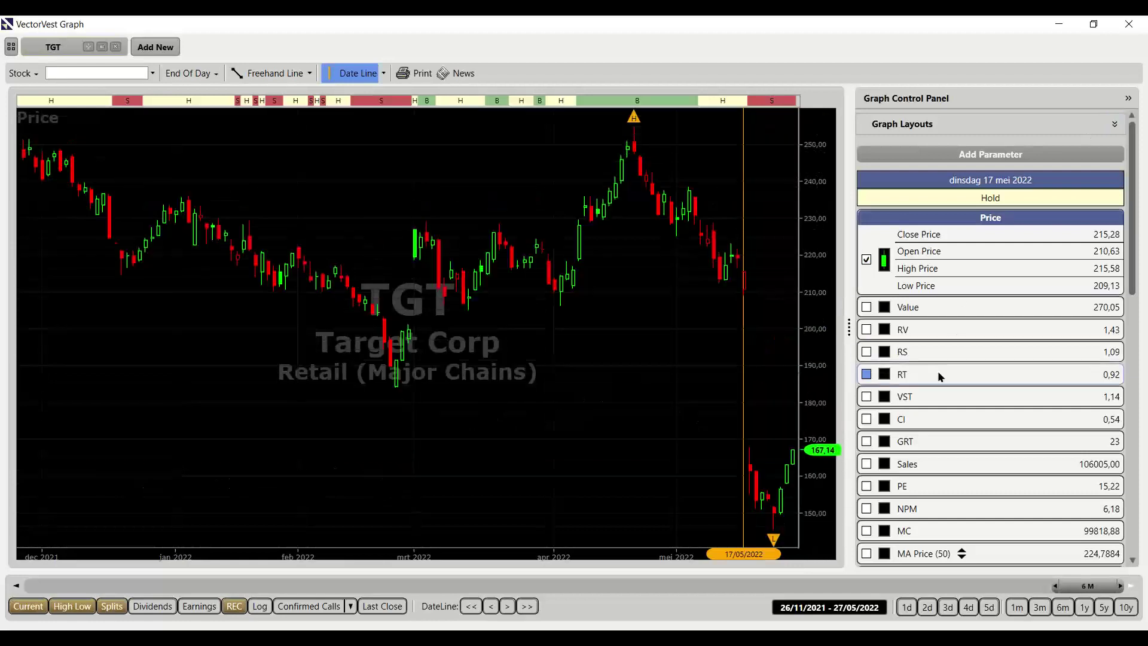
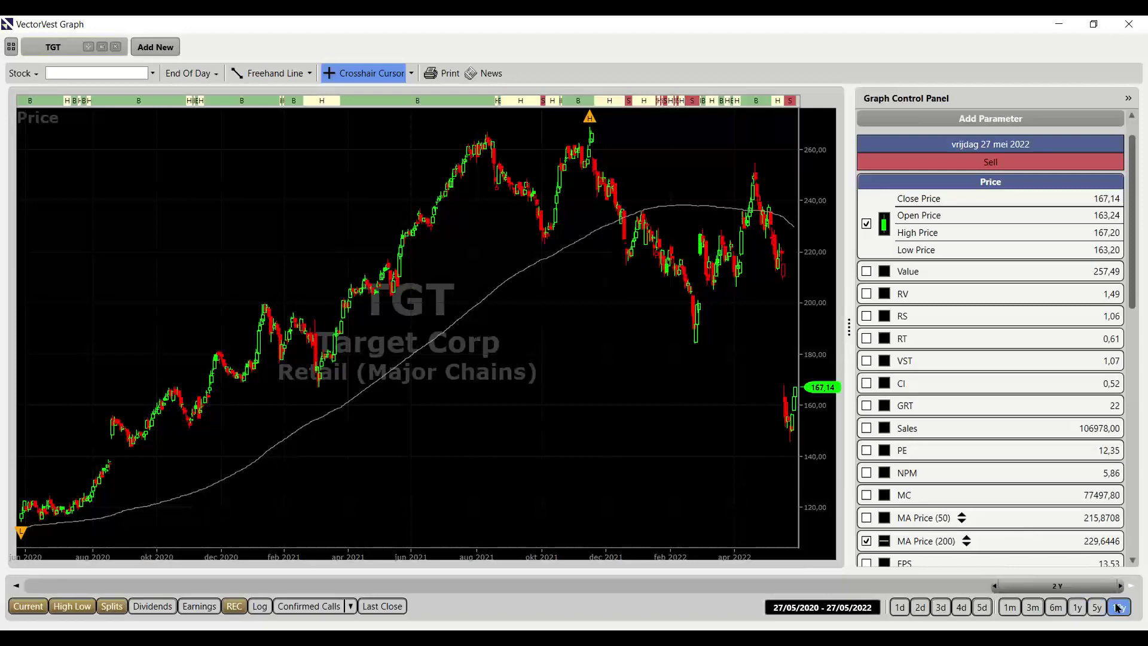
Compare TGT's price and MA Price (200) over 10 years and 1 year without the crosshair, ending on 10 years
{"action": "left_click", "coordinate": [1117, 607]}
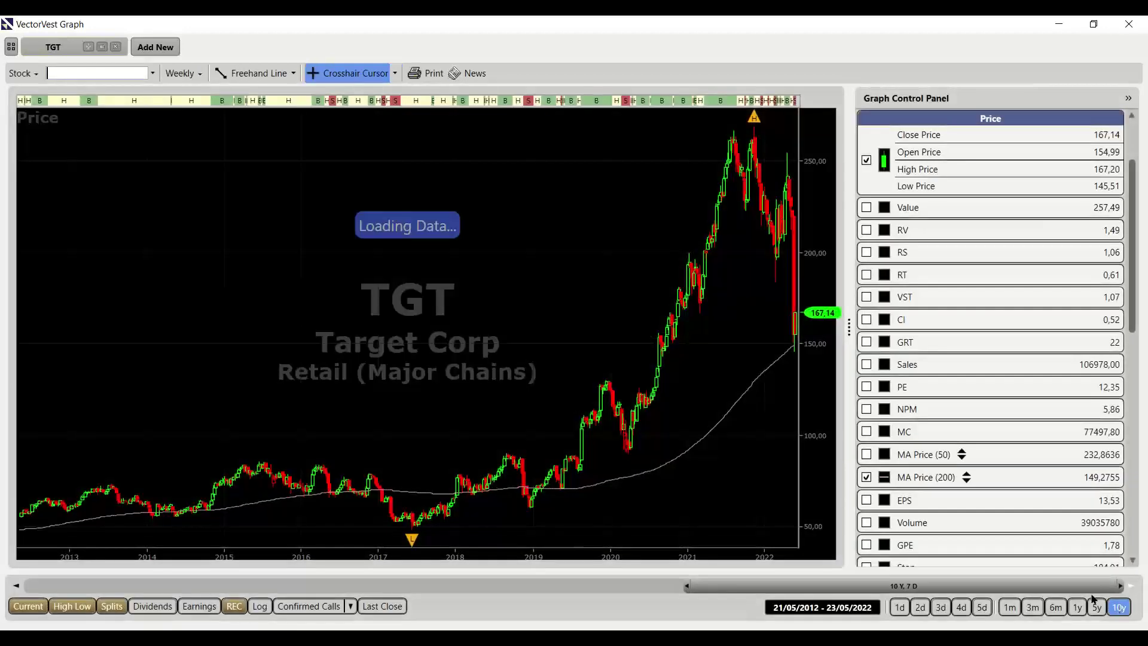
{"action": "left_click", "coordinate": [351, 73]}
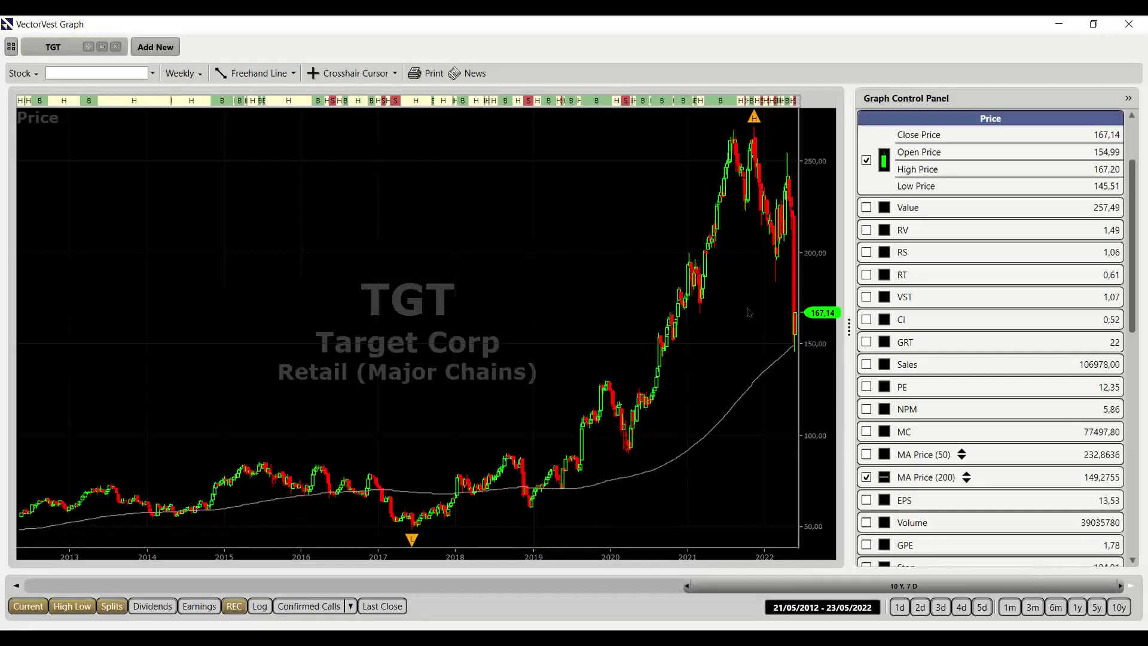
{"action": "left_click", "coordinate": [1077, 607]}
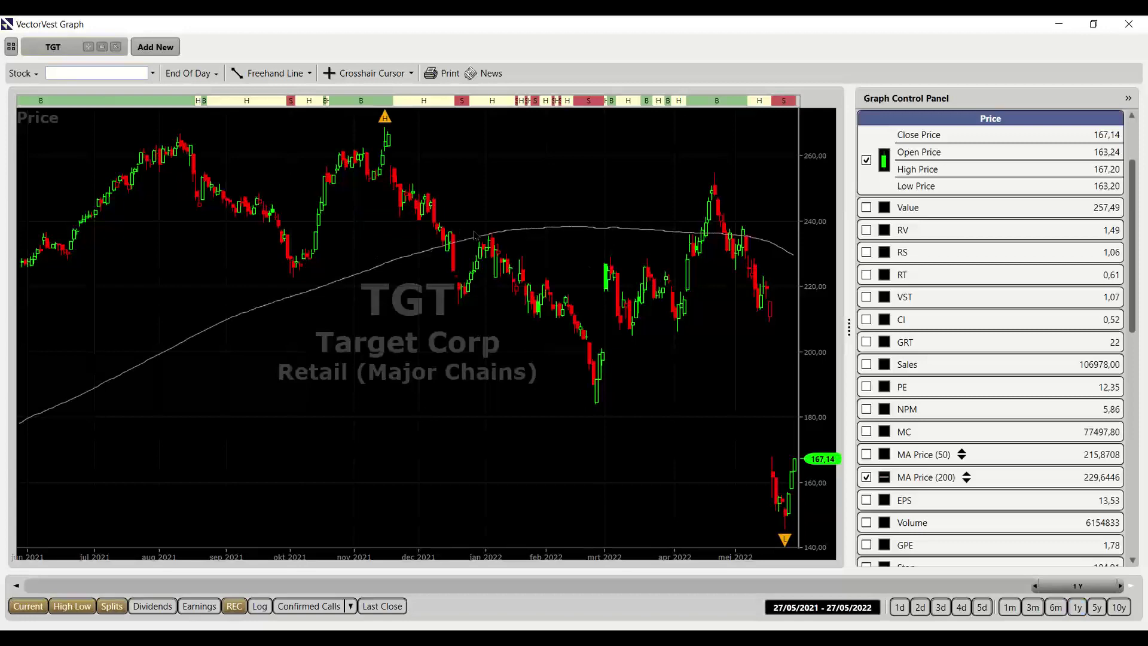
{"action": "left_click", "coordinate": [1117, 607]}
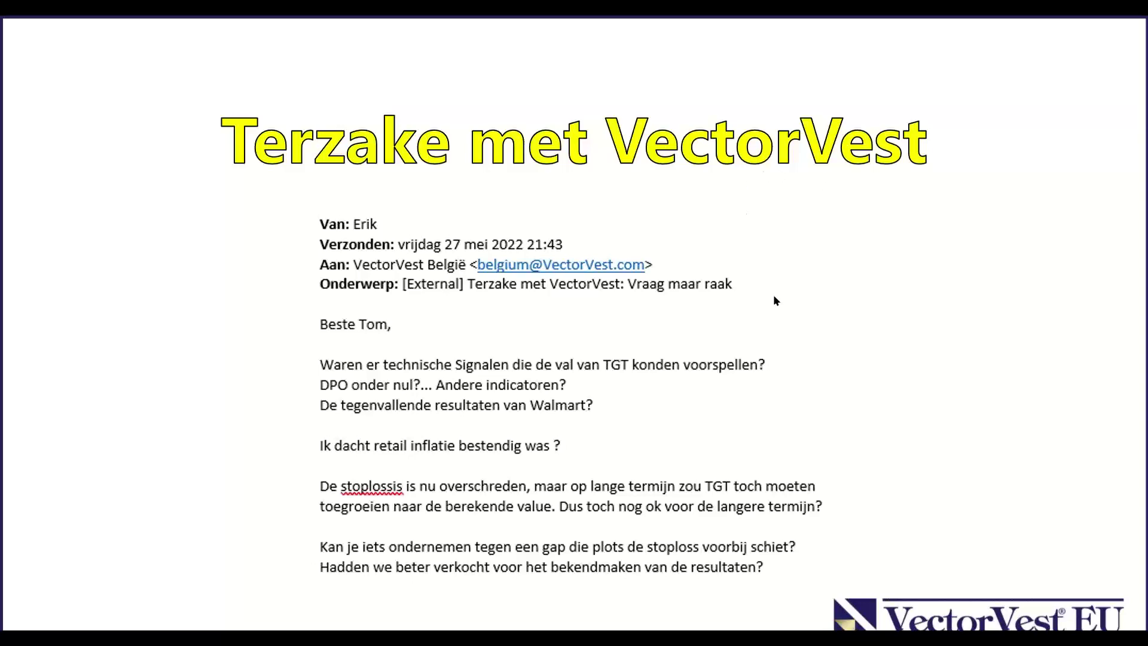
Switch to the VectorVest 7 RealTime window and look up DG in the Stock Viewer
{"action": "key", "text": "alt+Tab"}
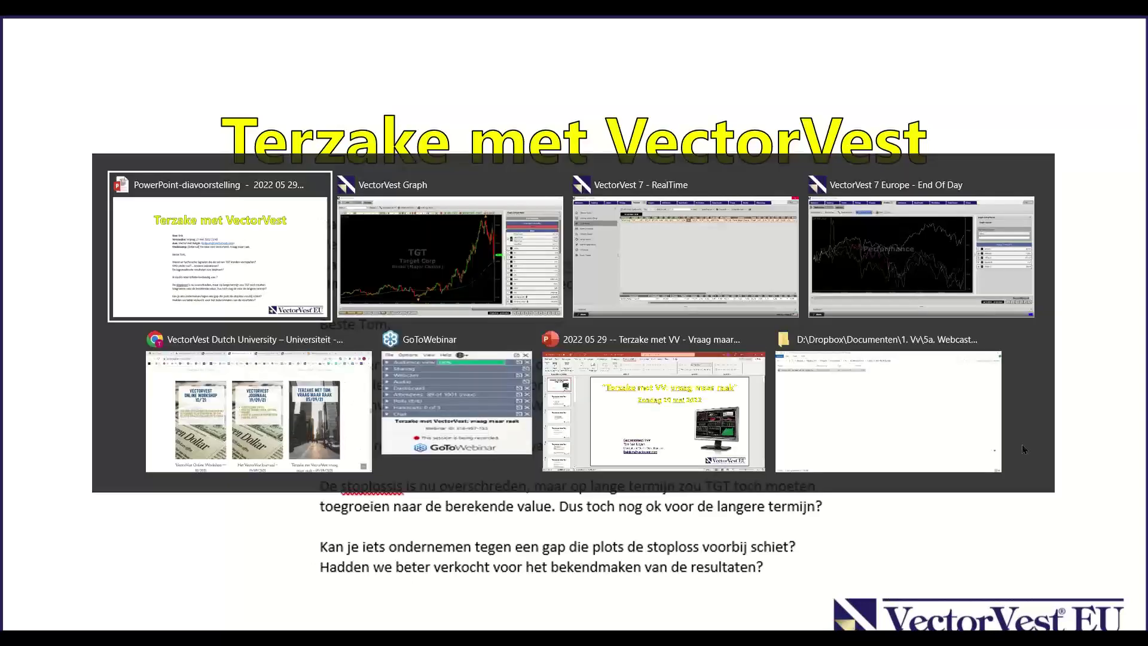
{"action": "key", "text": "alt+Tab"}
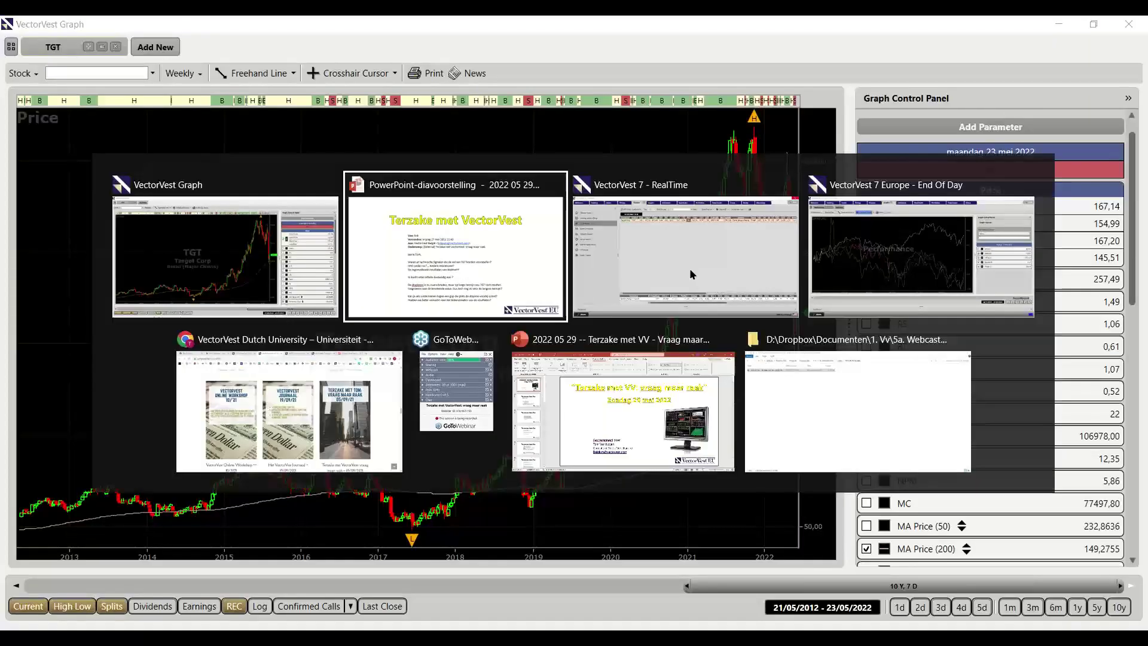
{"action": "left_click", "coordinate": [690, 268]}
{"action": "triple_click", "coordinate": [571, 81]}
{"action": "type", "text": "DG"}
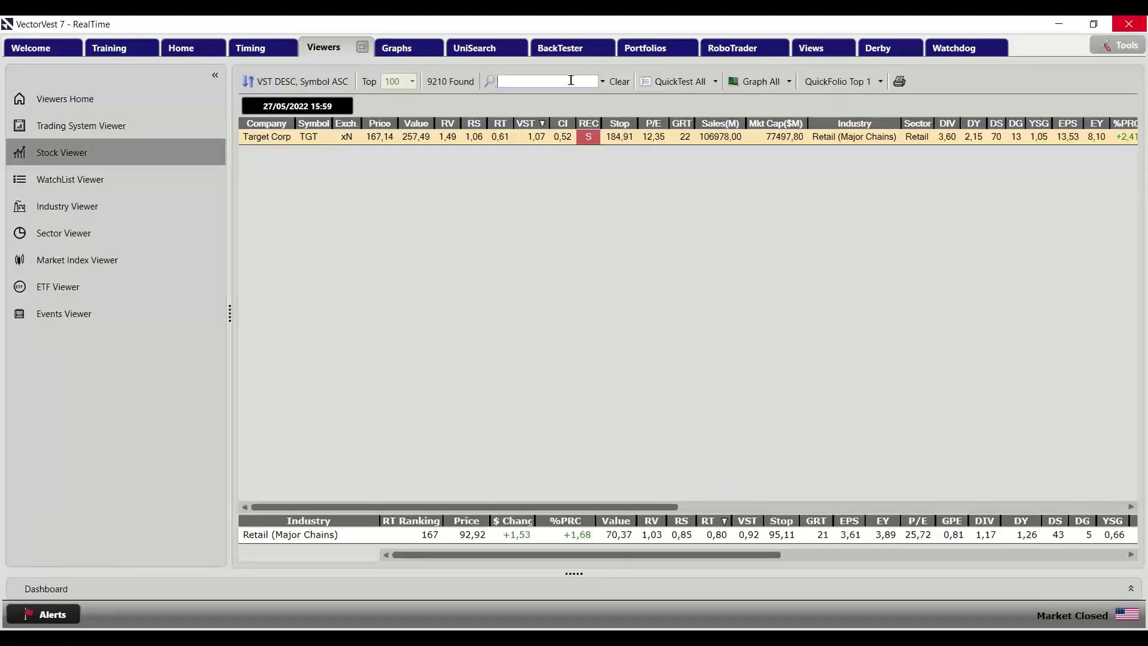
{"action": "key", "text": "Down"}
{"action": "key", "text": "Return"}
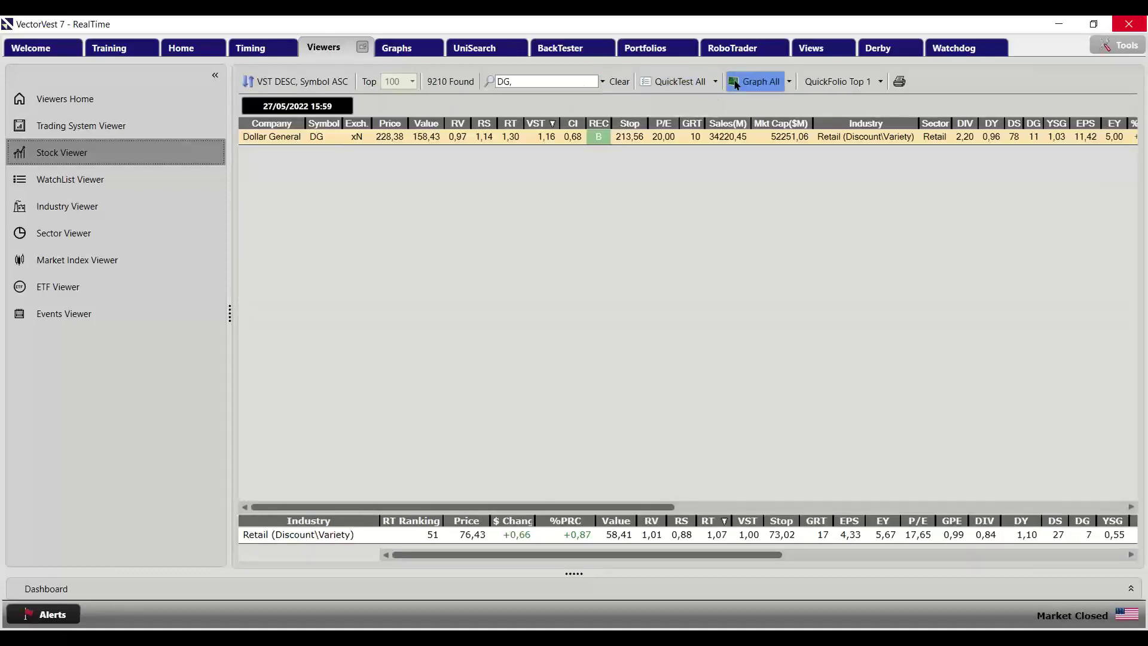
Graph DG with its period extended back to 7/04/2017 and RS plotted beneath the price
{"action": "left_click", "coordinate": [755, 81]}
{"action": "left_click", "coordinate": [834, 163]}
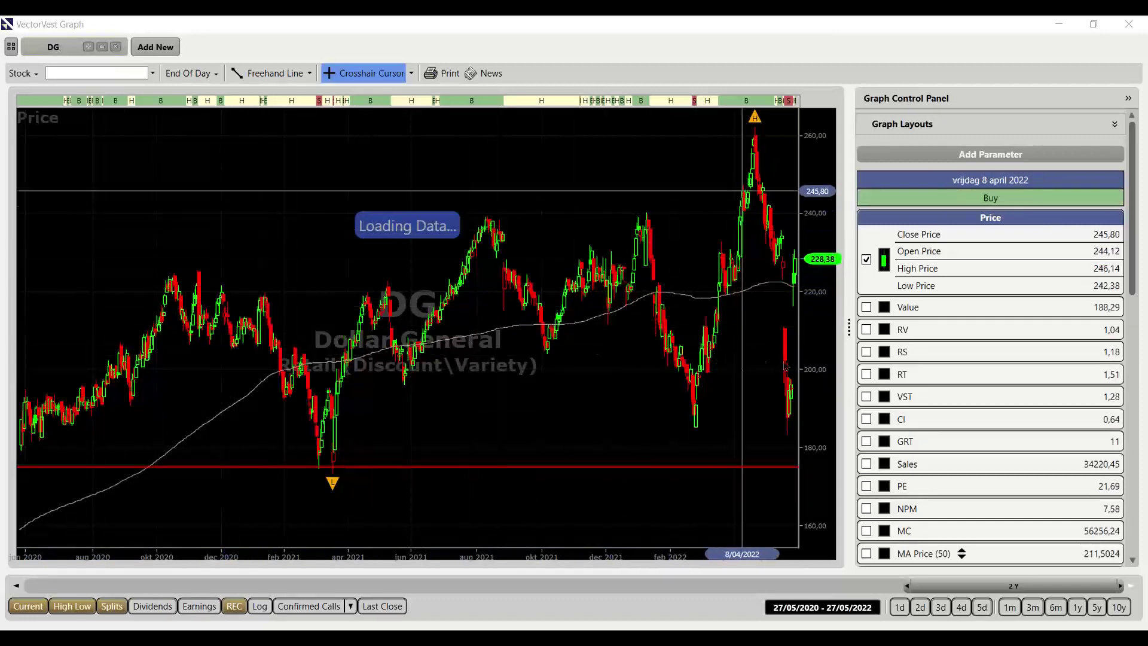
{"action": "left_click_drag", "start_coordinate": [906, 585], "coordinate": [701, 581]}
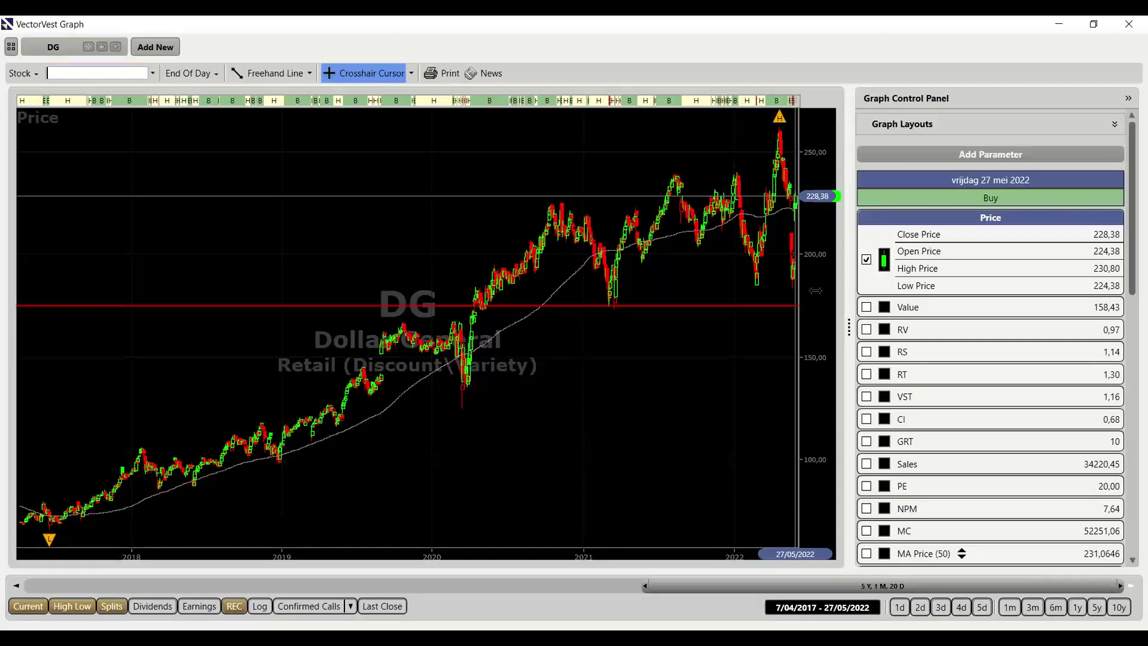
{"action": "left_click", "coordinate": [1003, 353]}
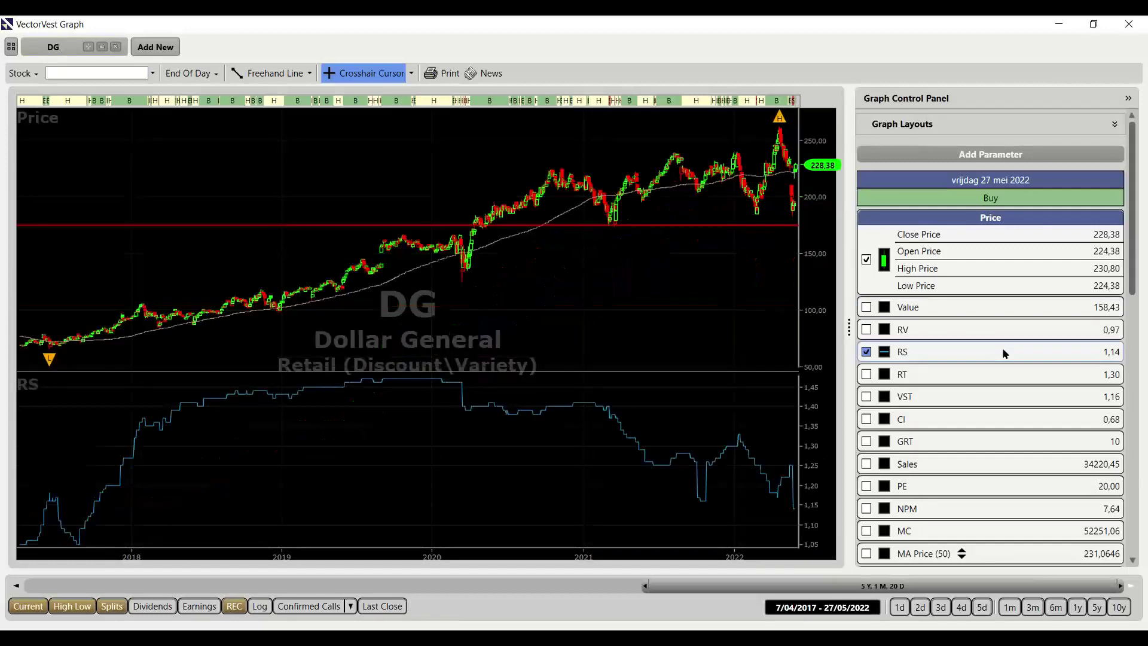
Replace DG's RS plot with Value to compare it with the price, remove Value again and close the graph
{"action": "left_click", "coordinate": [1003, 352]}
{"action": "left_click", "coordinate": [1016, 307]}
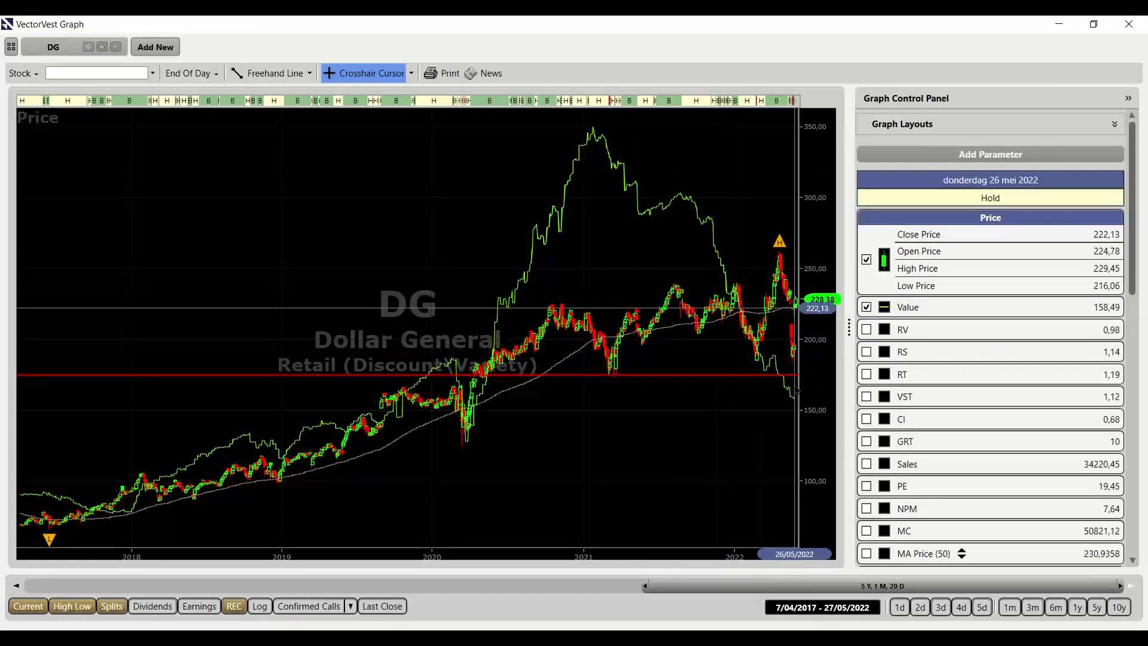
{"action": "left_click", "coordinate": [973, 308]}
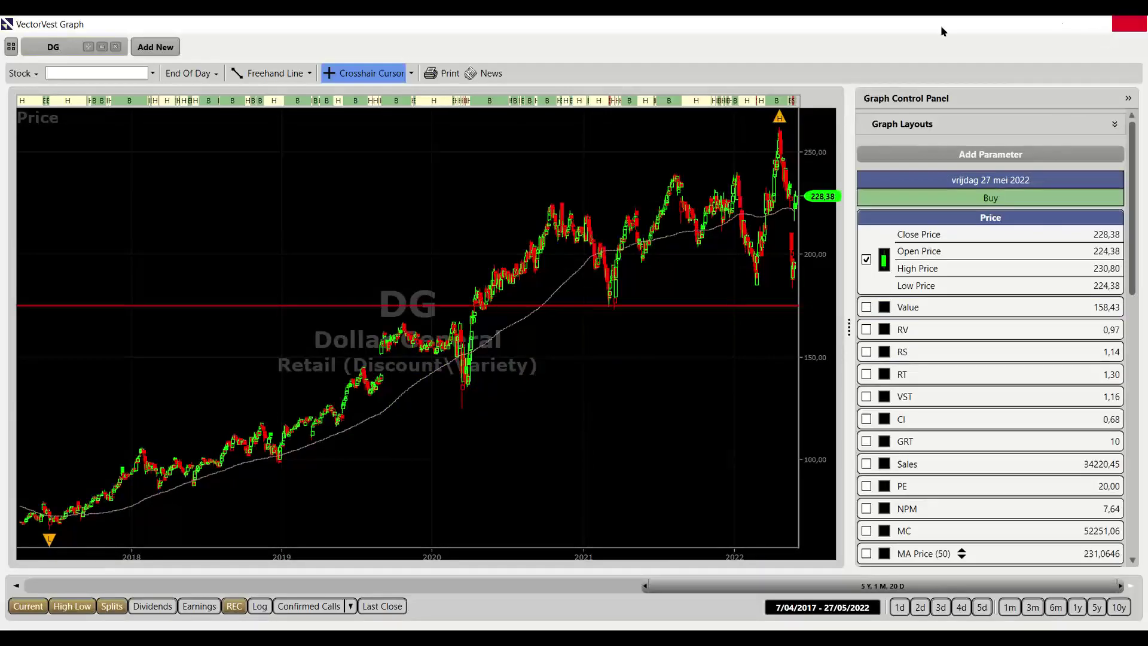
{"action": "left_click", "coordinate": [1129, 23]}
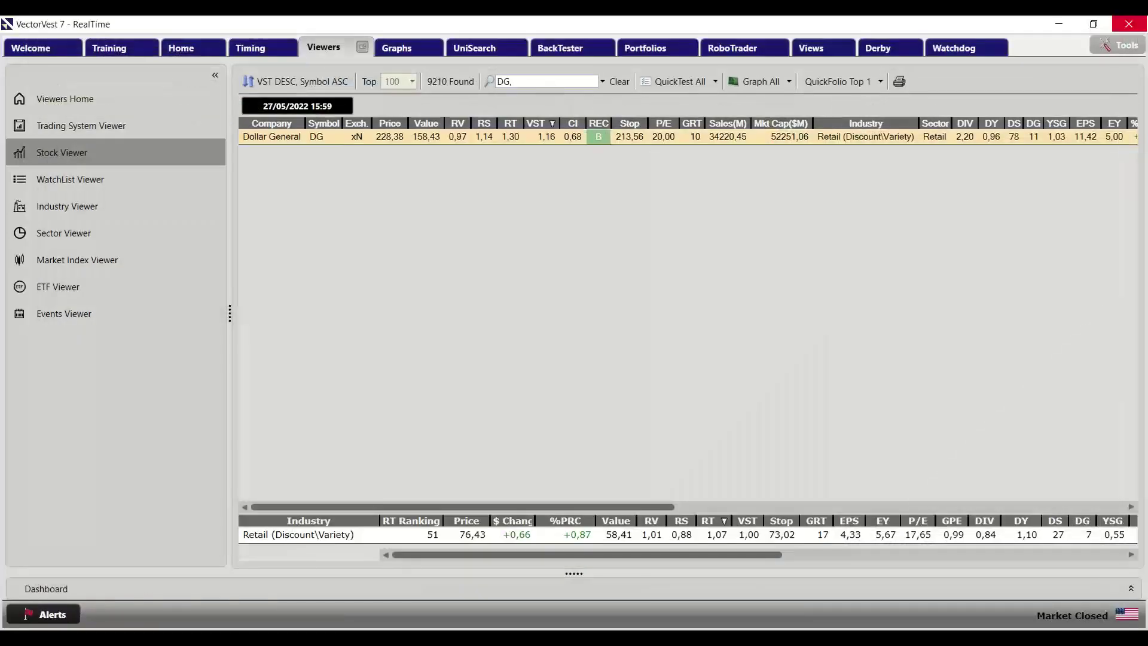
Add TGT beside DG in the Stock Viewer to compare the two stocks' values
{"action": "type", "text": "TGT"}
{"action": "left_click", "coordinate": [567, 96]}
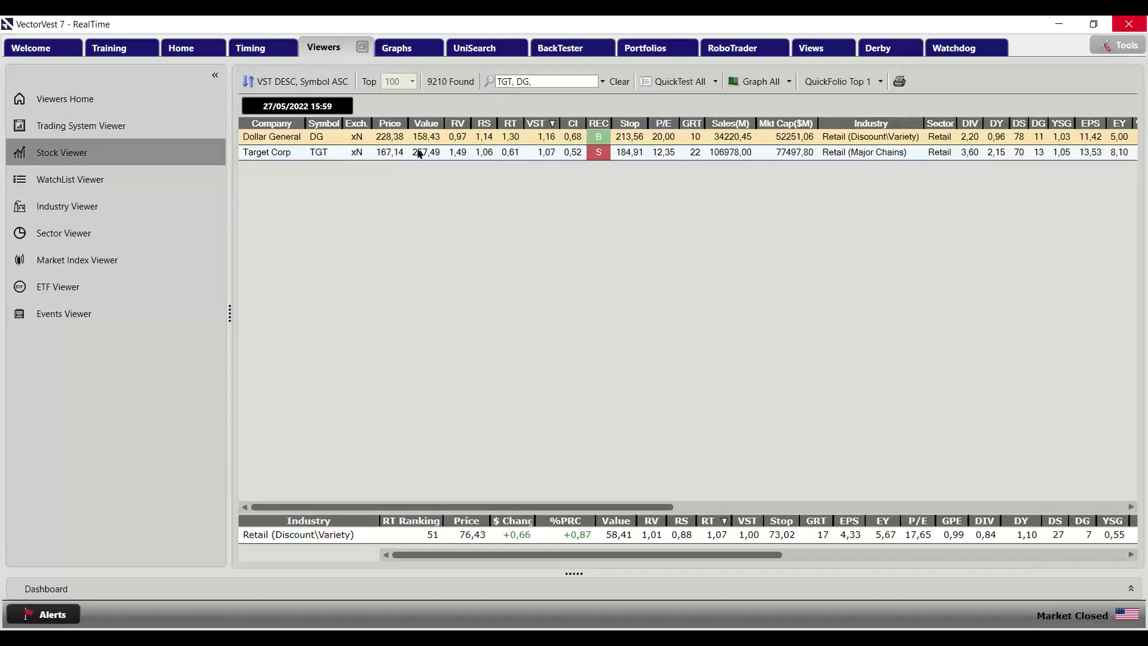
{"action": "left_click", "coordinate": [351, 154]}
{"action": "left_click", "coordinate": [302, 139]}
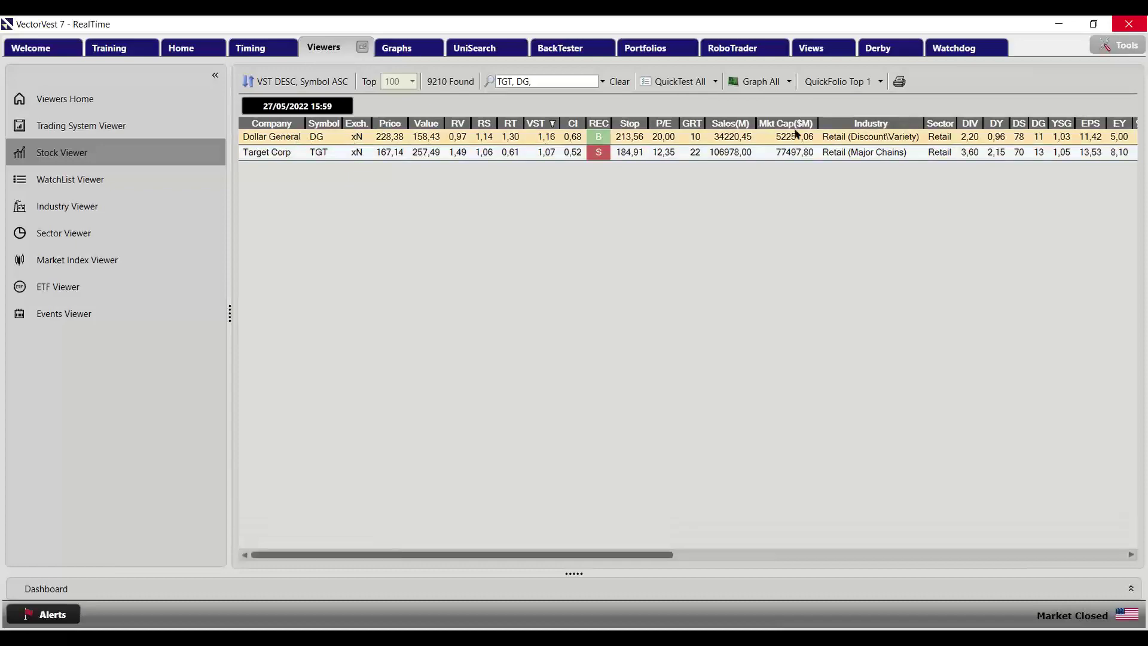
Minimize the VectorVest 7 RealTime and TGT graph windows to return to the presentation slide with the investor's question
{"action": "left_click", "coordinate": [1058, 24]}
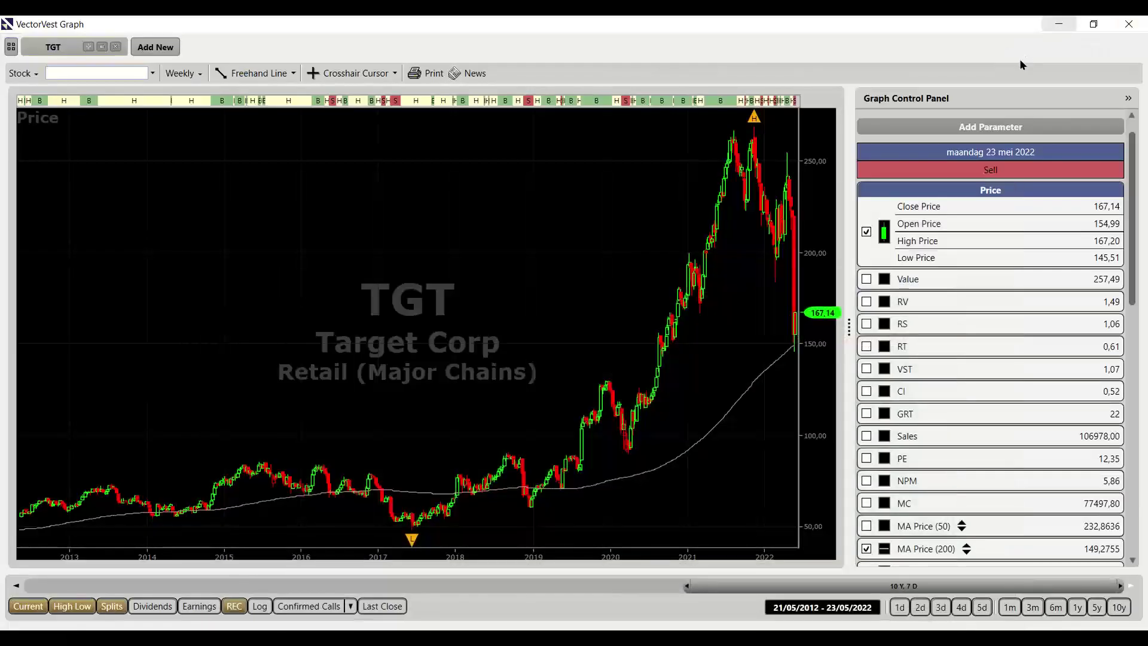
{"action": "left_click", "coordinate": [1058, 25]}
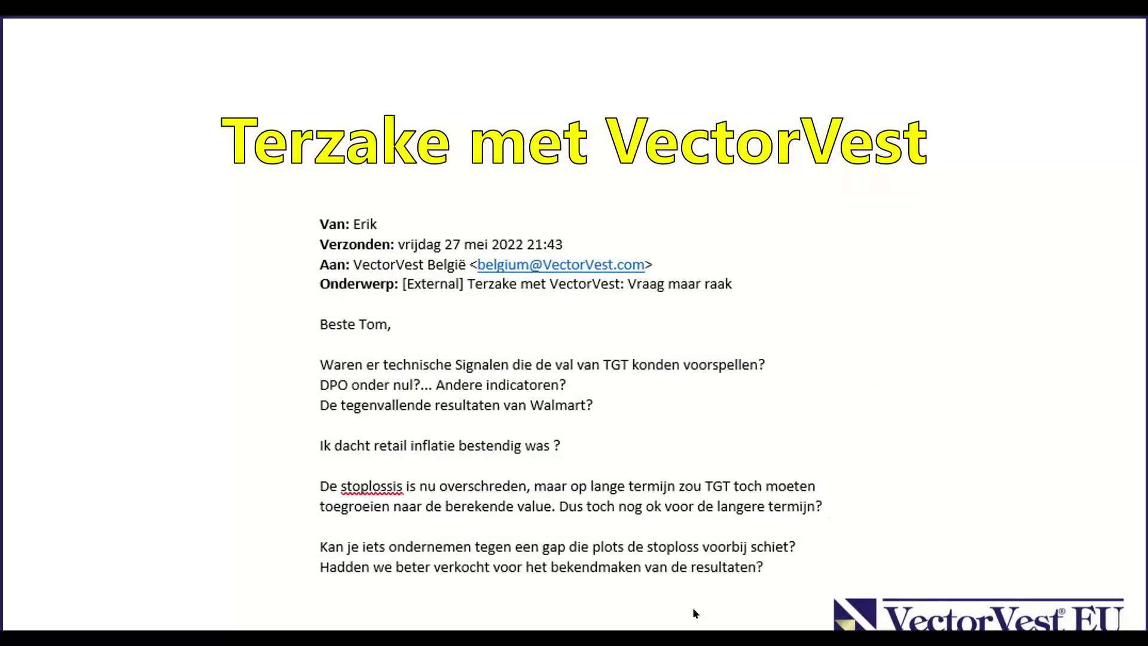
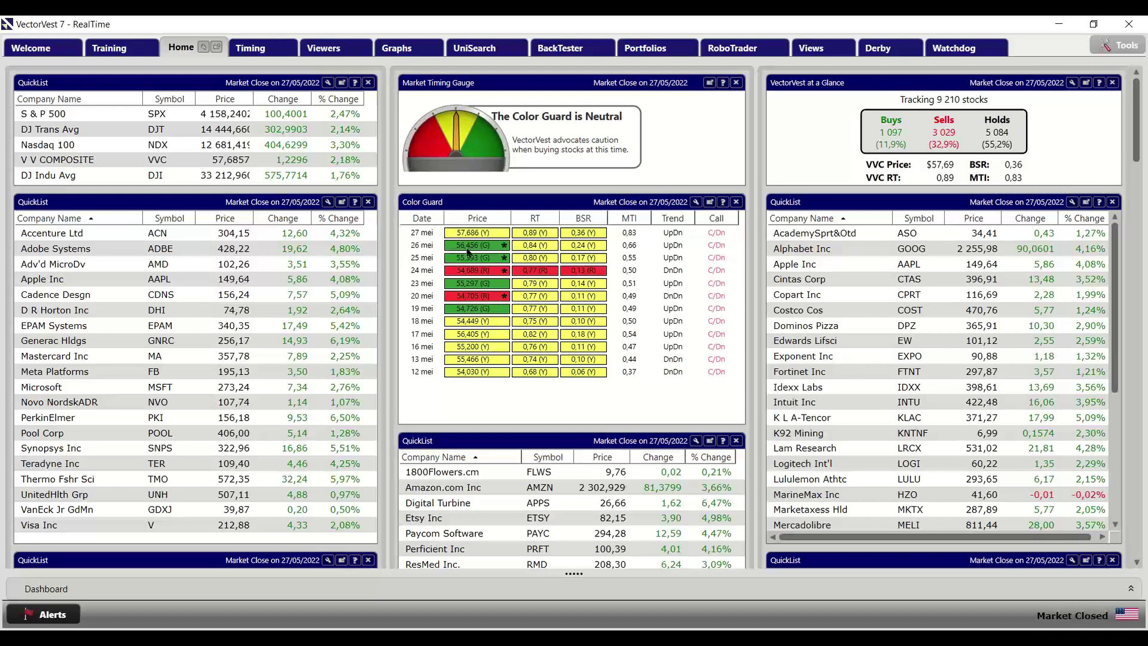
Sort the market index QuickList on the Home page by symbol, and switch from the question slide back to VectorVest 7
{"action": "left_click", "coordinate": [167, 98]}
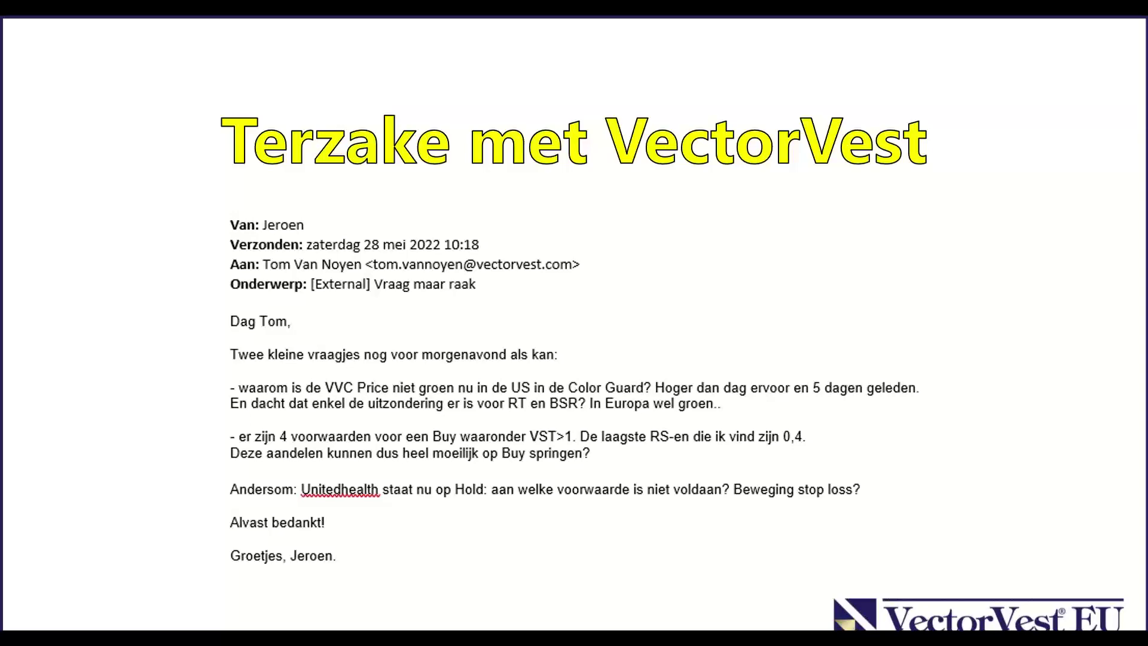
{"action": "key", "text": "alt+Tab"}
{"action": "key", "text": "alt+Tab"}
{"action": "key", "text": "alt+Tab"}
{"action": "key", "text": "alt+Tab"}
{"action": "key", "text": "alt+Tab"}
{"action": "key", "text": "alt+Tab"}
{"action": "key", "text": "alt+Tab"}
{"action": "key", "text": "alt+Tab"}
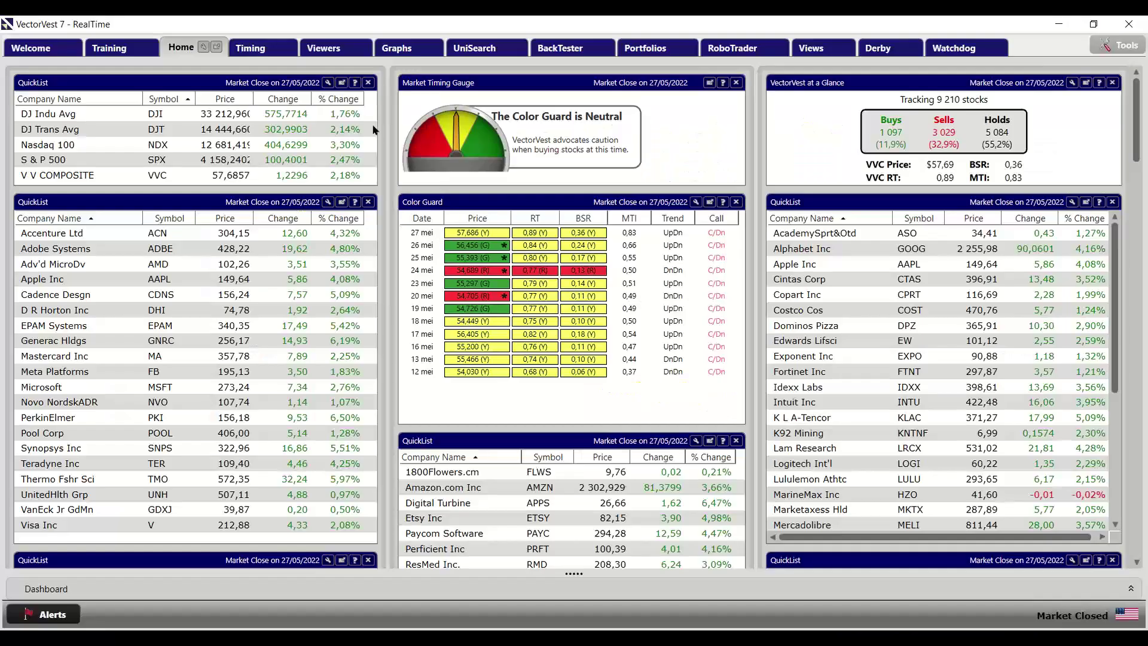
Build a UniSearch for stocks with RS - (Relative Safety) < 0,5 and run it
{"action": "left_click", "coordinate": [474, 48]}
{"action": "left_click", "coordinate": [359, 173]}
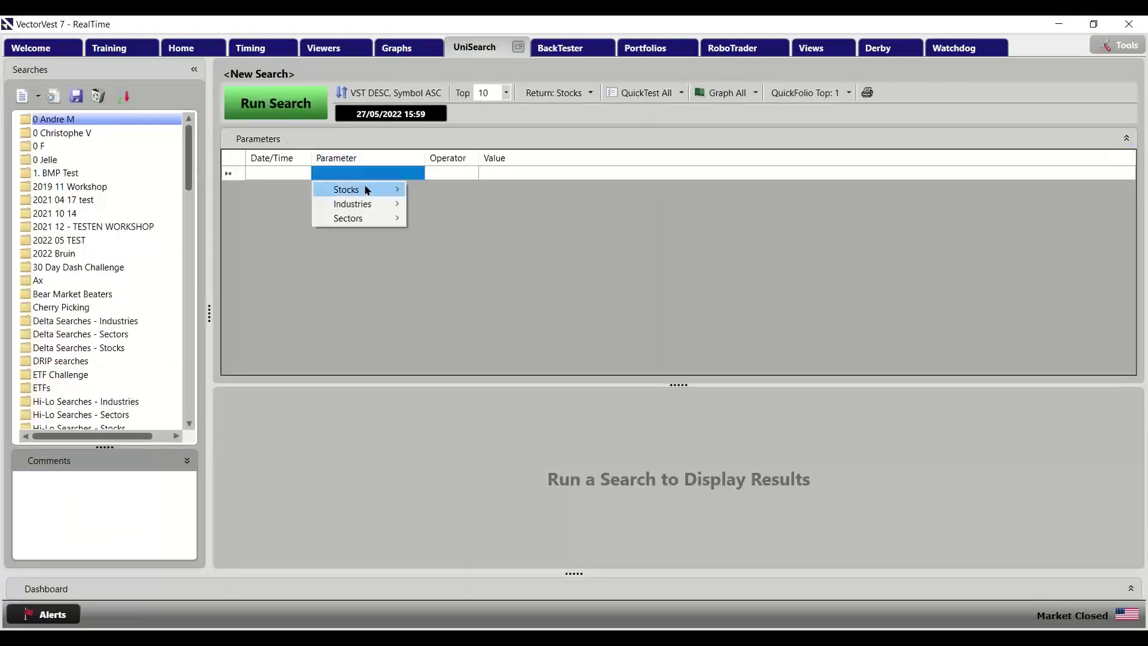
{"action": "mouse_move", "coordinate": [364, 184]}
{"action": "mouse_move", "coordinate": [452, 195]}
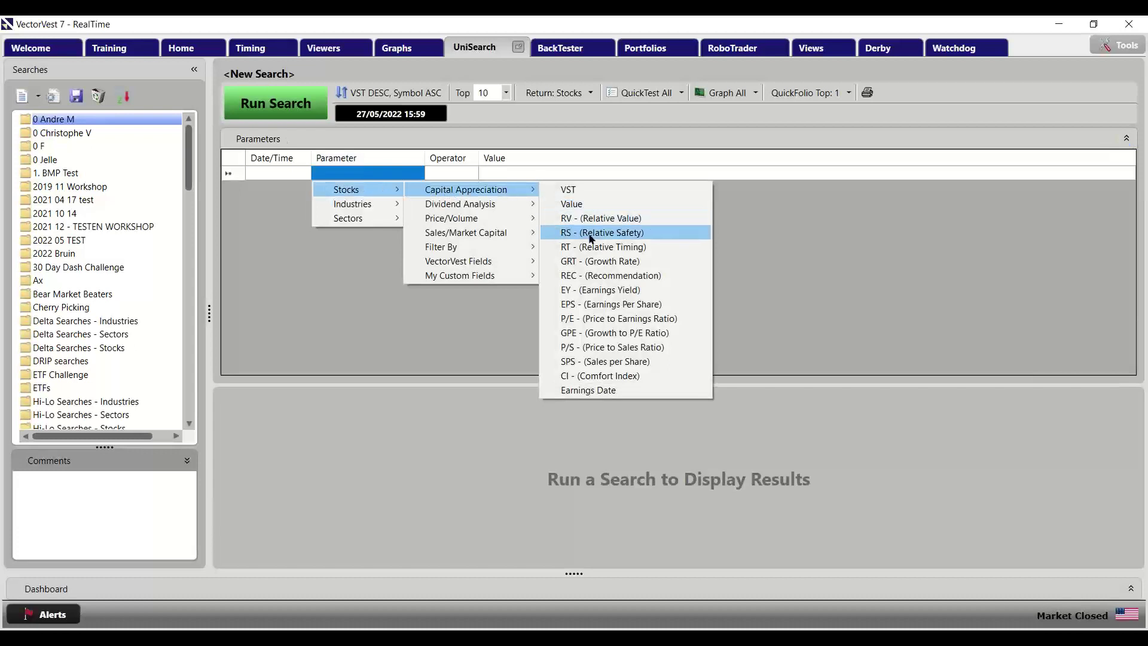
{"action": "left_click", "coordinate": [571, 232]}
{"action": "left_click", "coordinate": [457, 172]}
{"action": "left_click", "coordinate": [457, 247]}
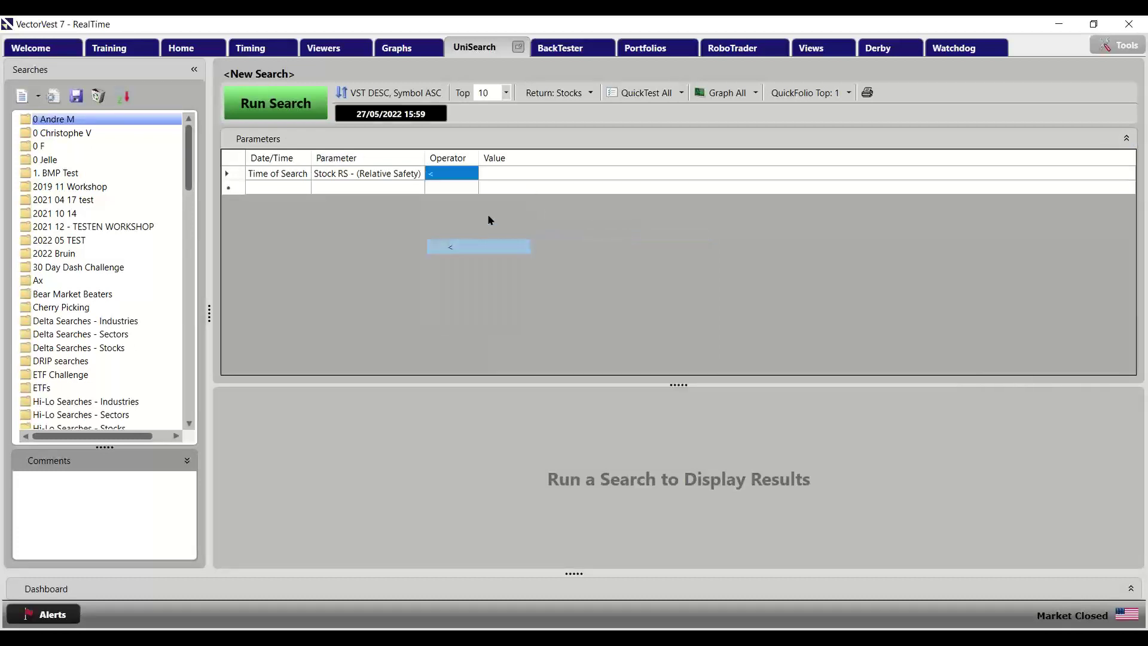
{"action": "left_click", "coordinate": [506, 173]}
{"action": "left_click", "coordinate": [520, 190]}
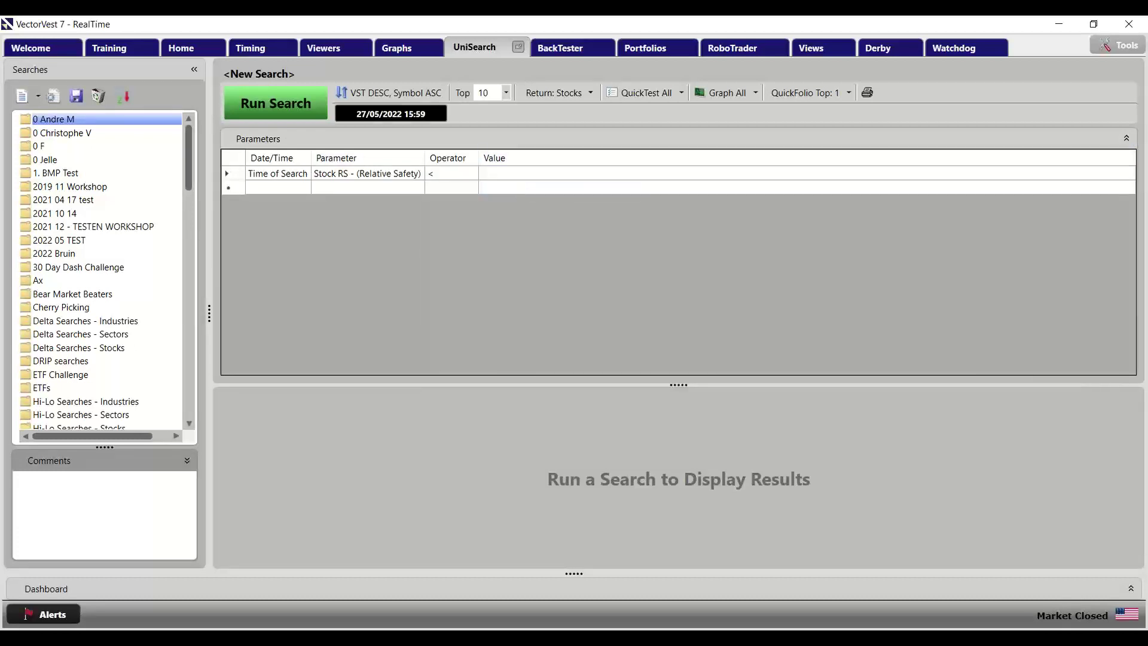
{"action": "left_click", "coordinate": [312, 103]}
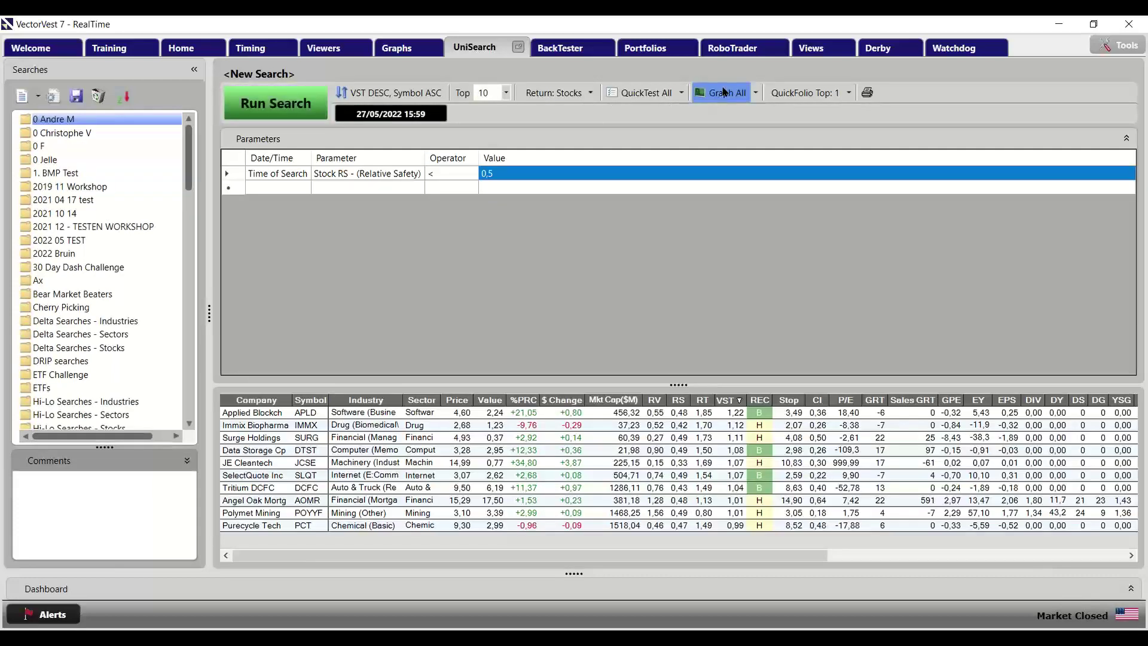
Graph all the search results in a maximized window over three months and advance from APLD to IMMX
{"action": "left_click", "coordinate": [724, 92]}
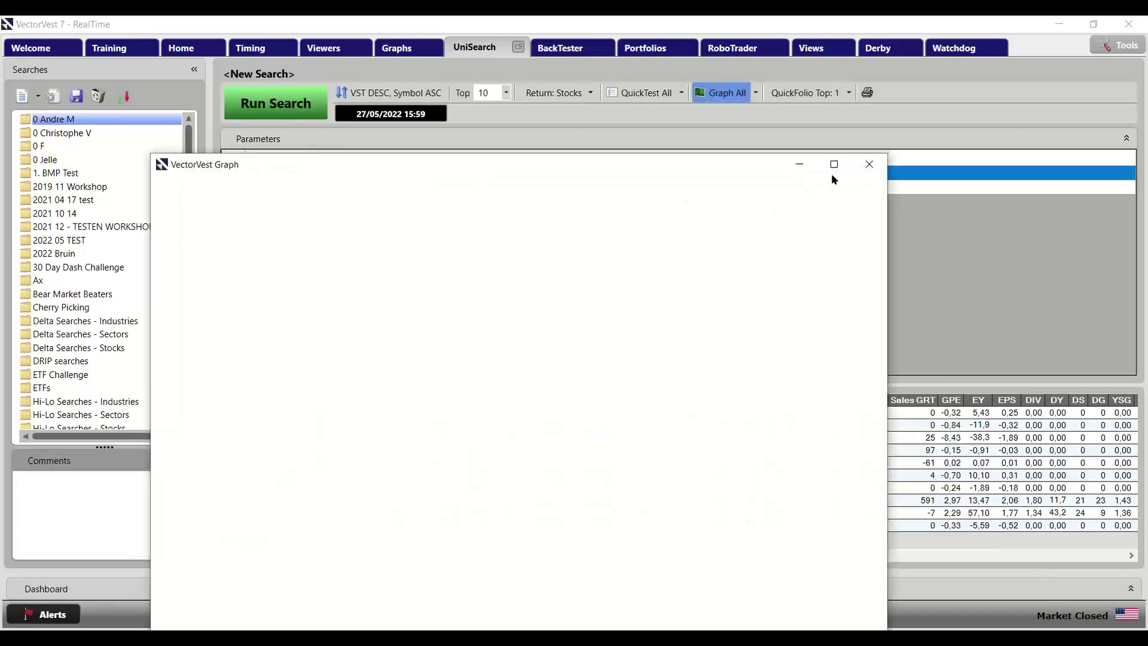
{"action": "left_click", "coordinate": [835, 165]}
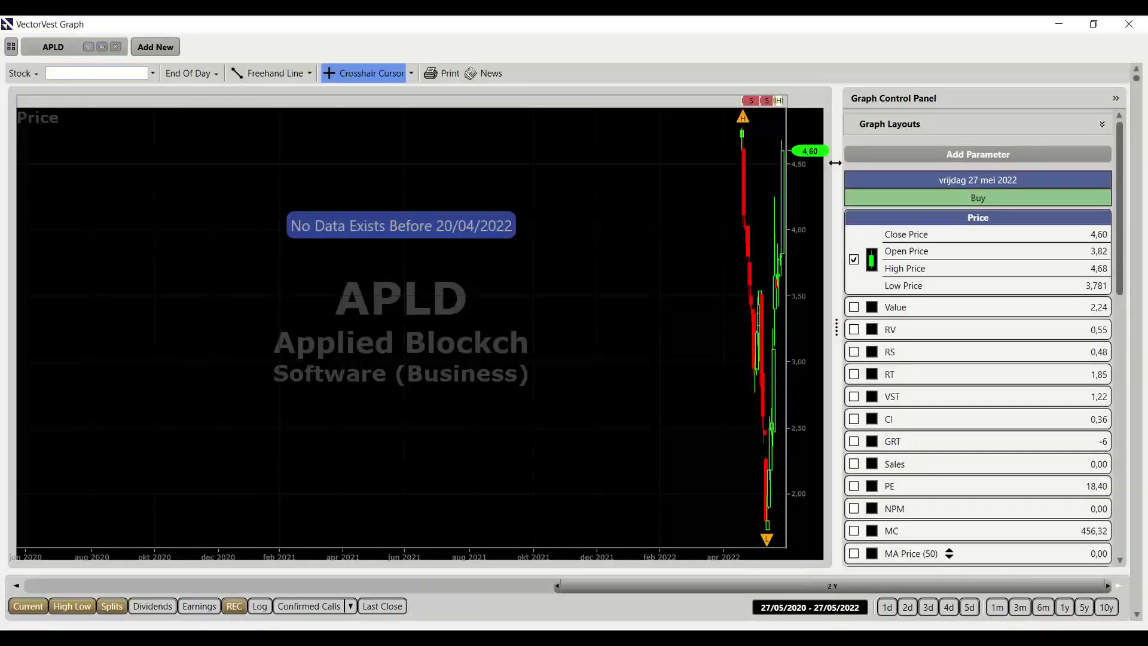
{"action": "left_click", "coordinate": [1020, 607]}
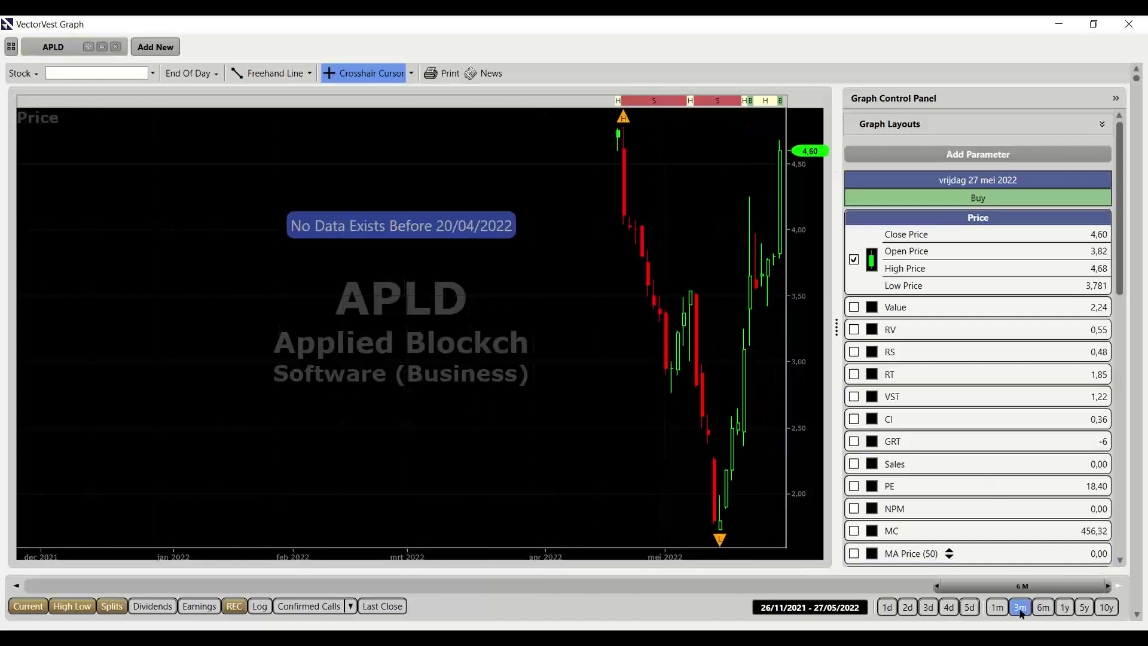
{"action": "left_click", "coordinate": [1138, 616]}
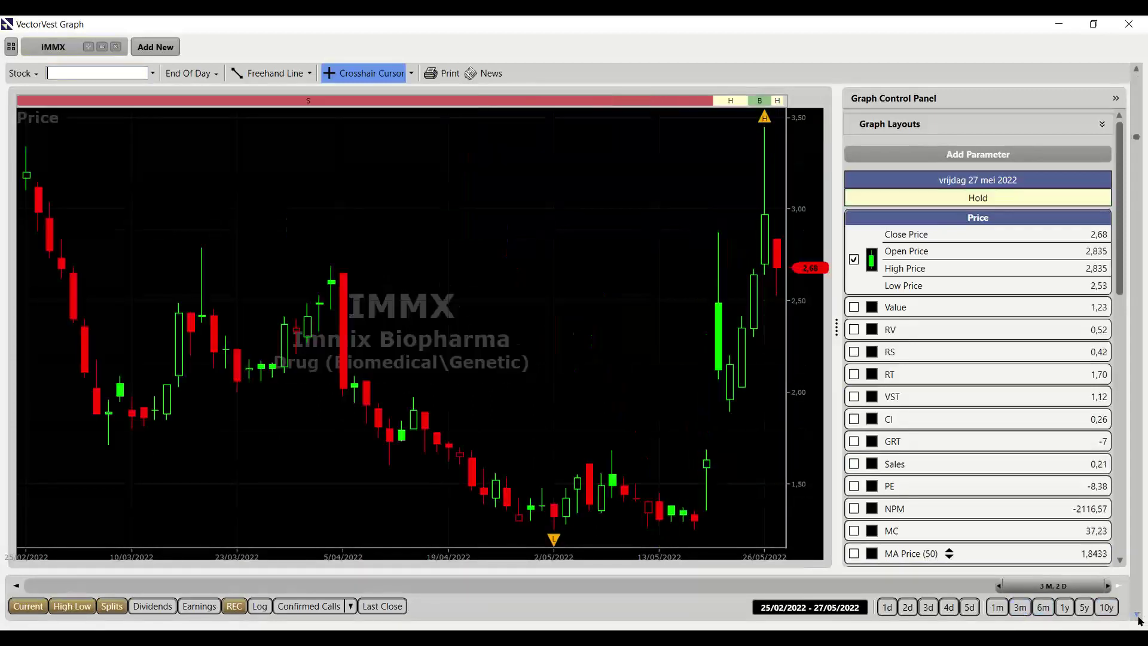
Check IMMX over one year, turn off the crosshair cursor and set the graph period to six months
{"action": "left_click", "coordinate": [1065, 607]}
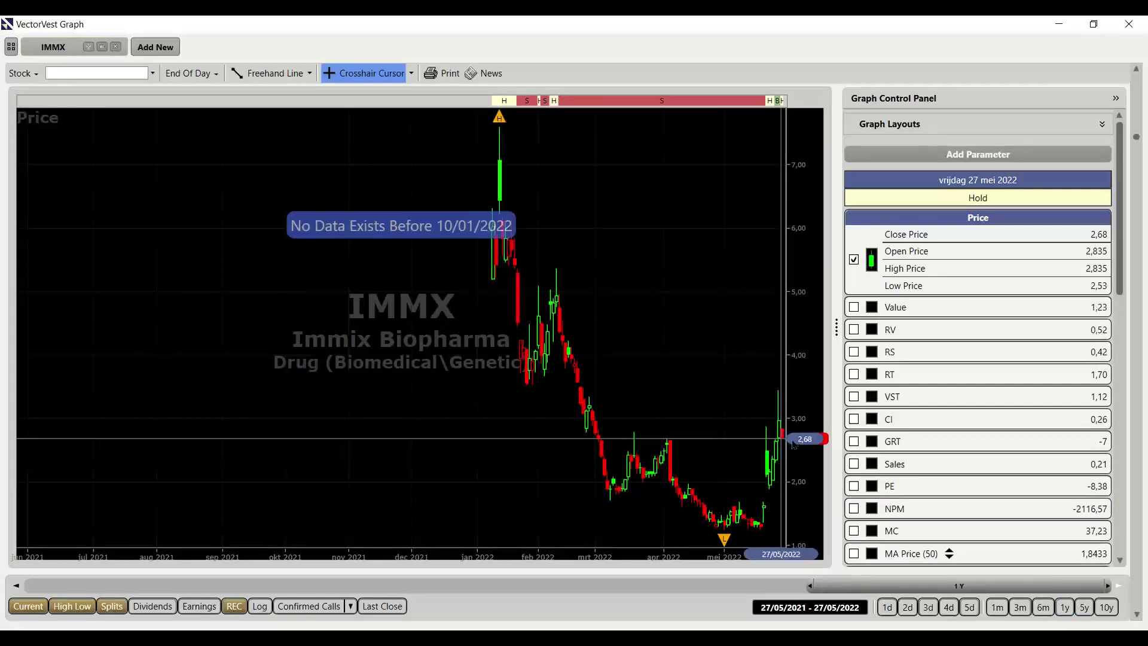
{"action": "left_click", "coordinate": [382, 73]}
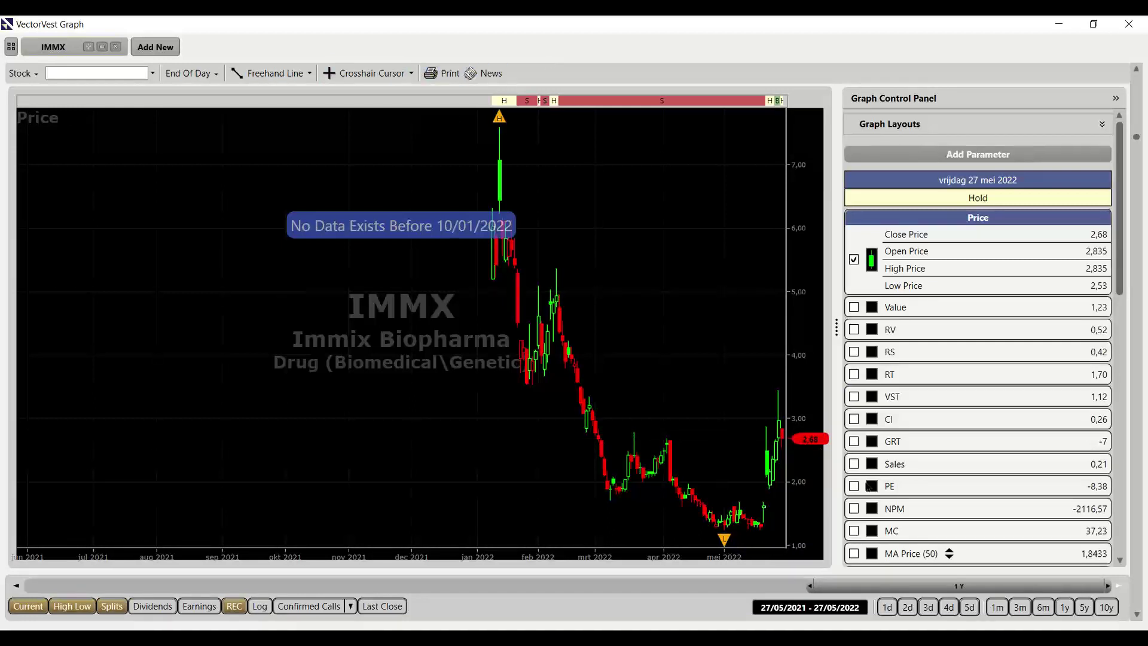
{"action": "left_click", "coordinate": [1044, 607]}
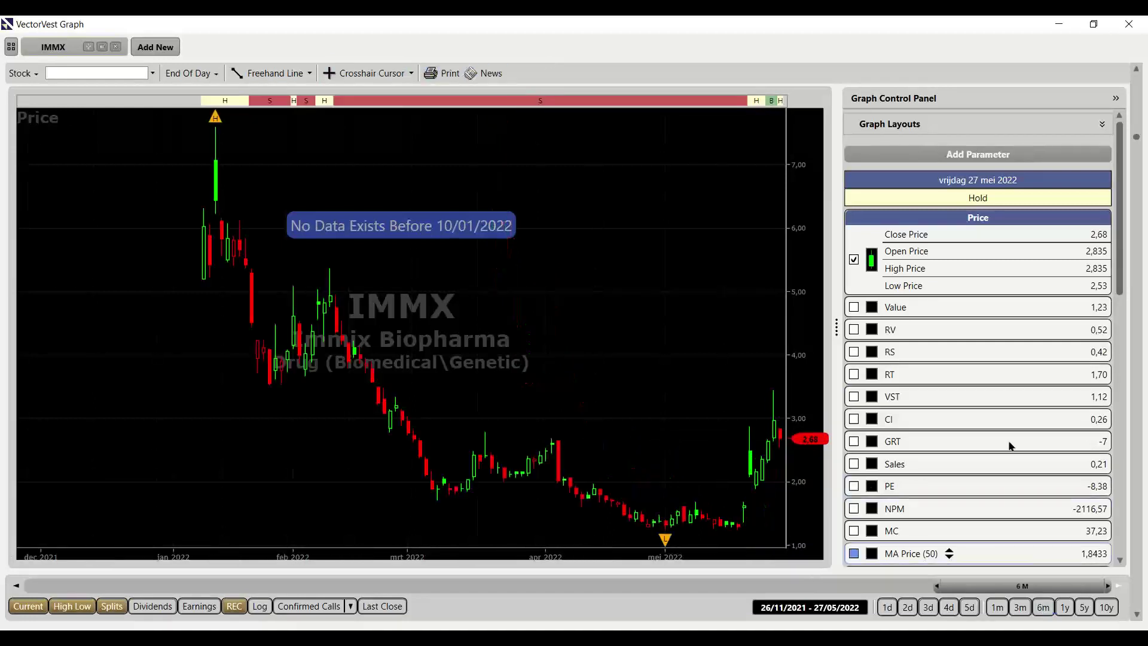
Plot RT beneath IMMX's price and place a Date Line on 25/05/2022
{"action": "left_click", "coordinate": [923, 372]}
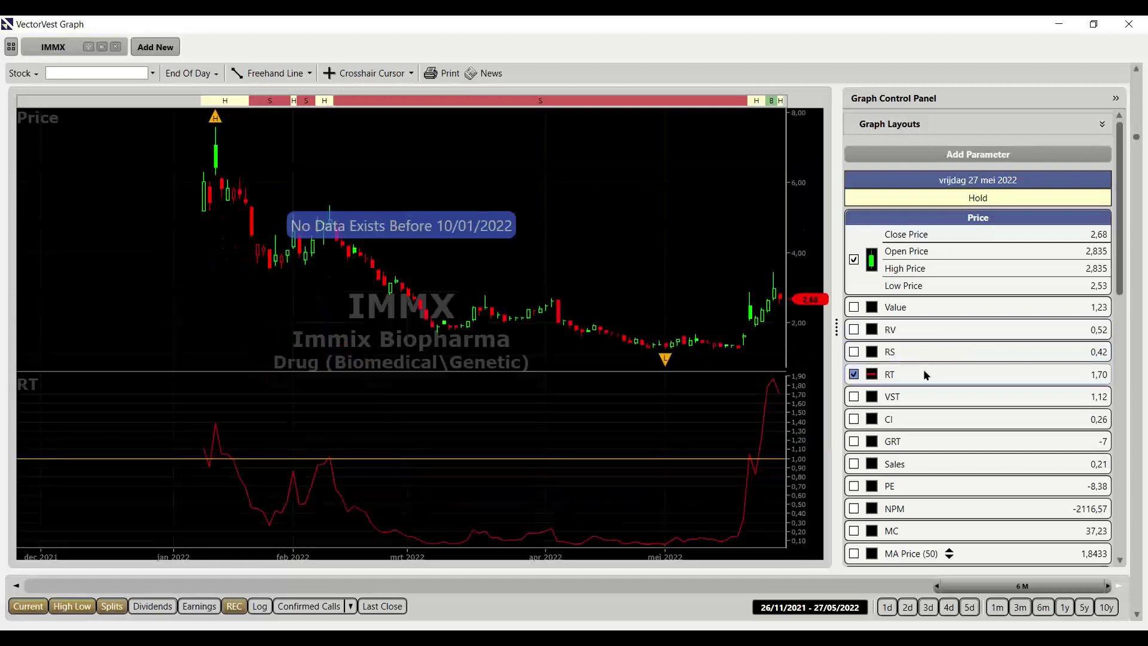
{"action": "left_click", "coordinate": [310, 73]}
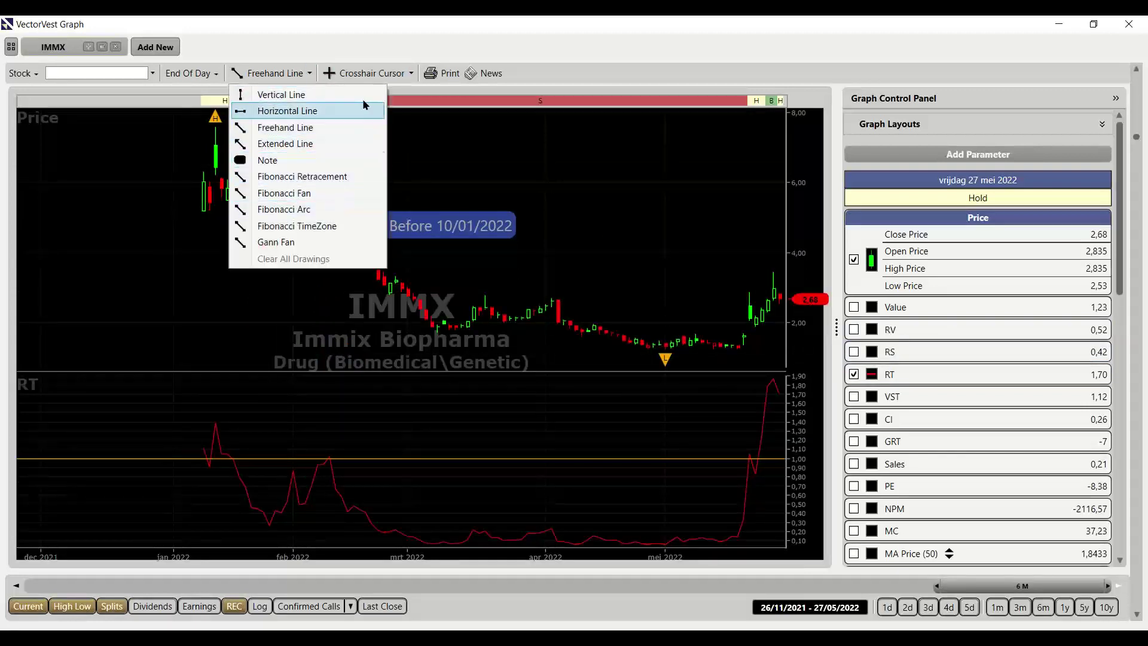
{"action": "left_click", "coordinate": [413, 73]}
{"action": "left_click", "coordinate": [362, 142]}
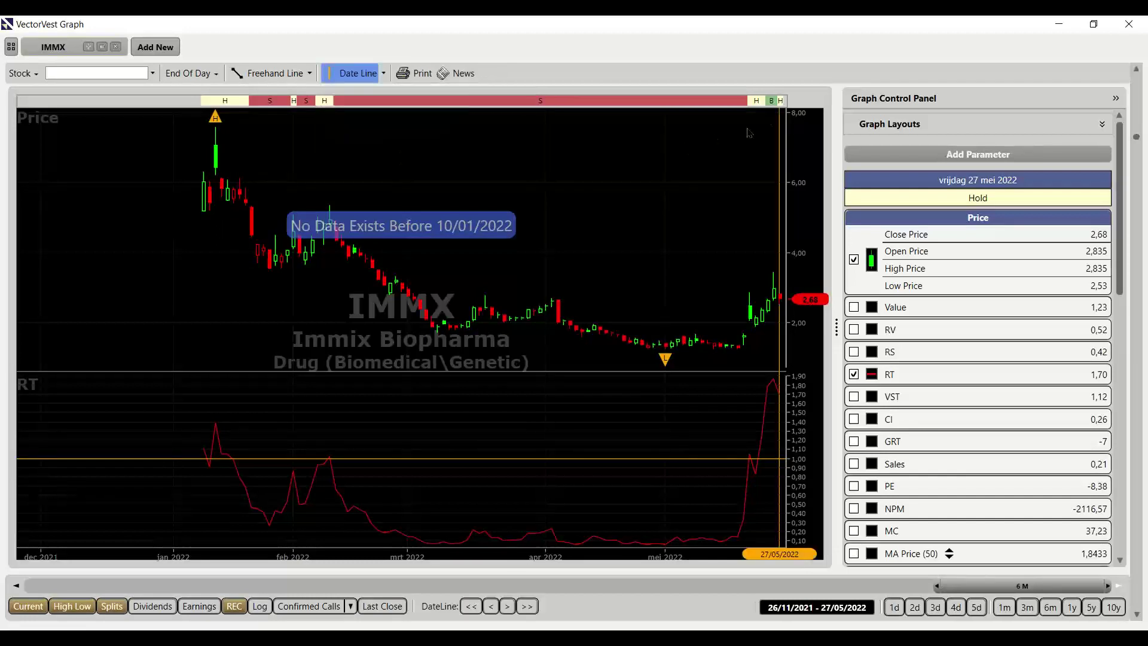
{"action": "left_click", "coordinate": [767, 123]}
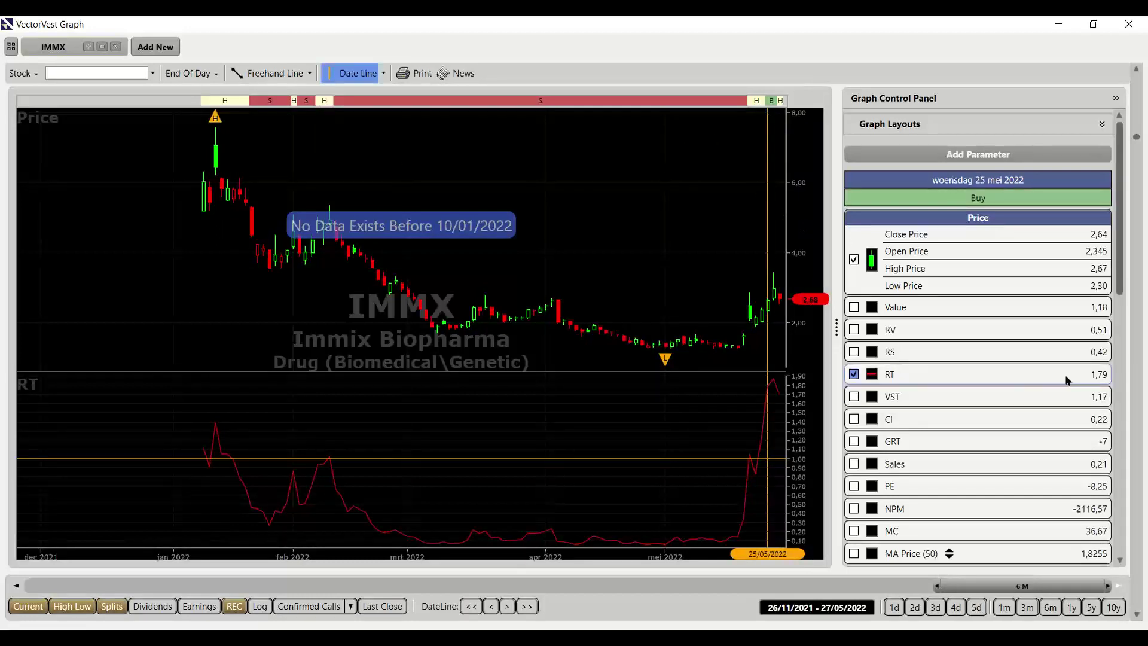
Replace IMMX's RT plot with VST to inspect it, and remove the VST plot again
{"action": "left_click", "coordinate": [1004, 376]}
{"action": "left_click", "coordinate": [960, 394]}
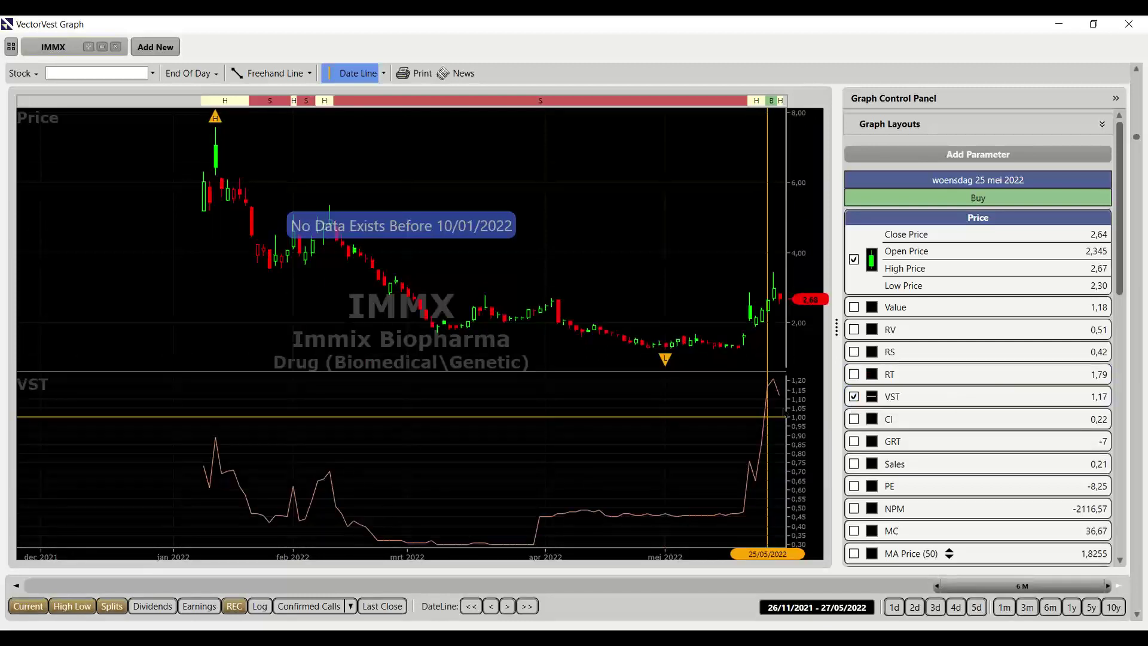
{"action": "left_click", "coordinate": [916, 394]}
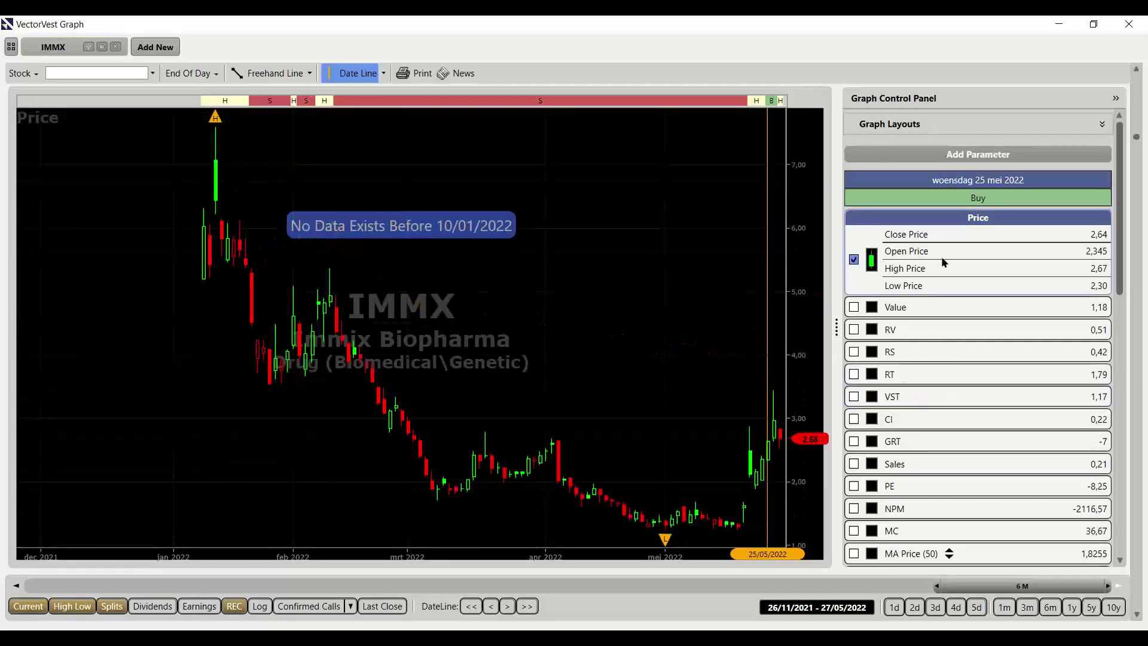
Plot Stop over IMMX's price and narrow the graph to 6/05/2022 - 27/05/2022
{"action": "scroll", "coordinate": [957, 419], "scroll_direction": "down", "scroll_amount": 1}
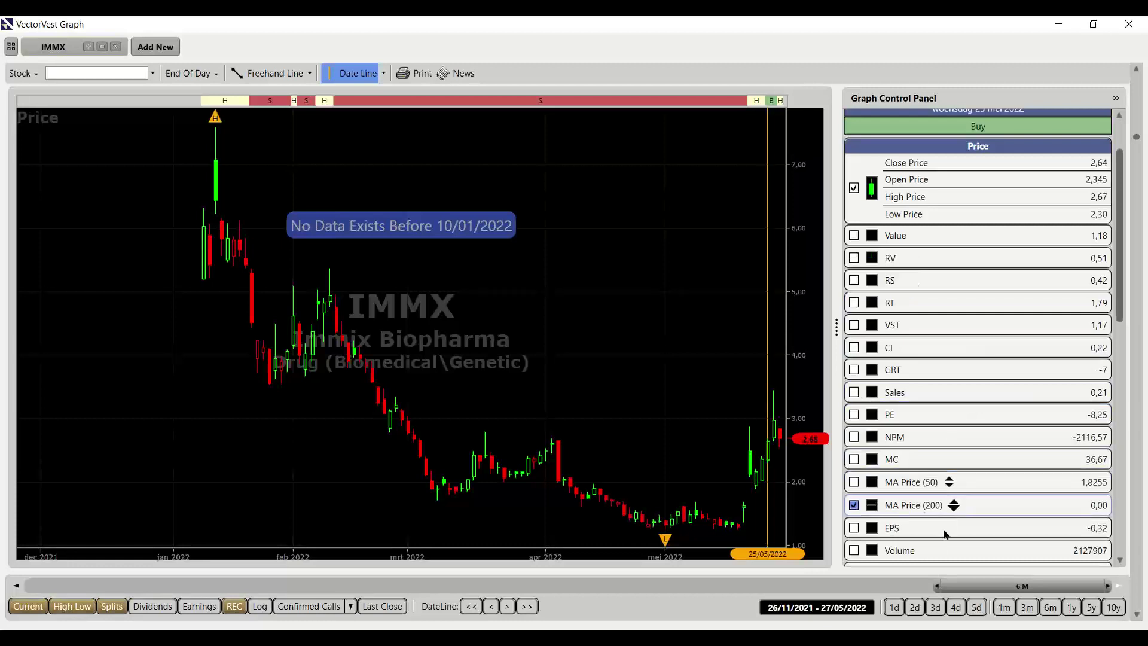
{"action": "scroll", "coordinate": [960, 540], "scroll_direction": "down", "scroll_amount": 1}
{"action": "left_click", "coordinate": [941, 558]}
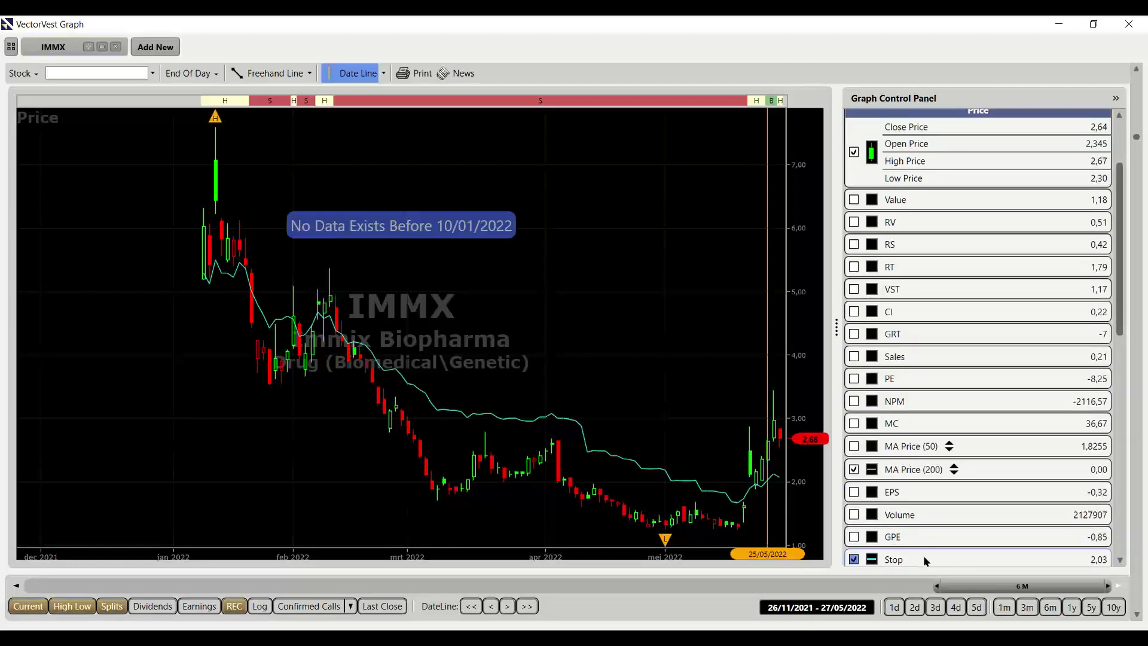
{"action": "left_click_drag", "start_coordinate": [685, 496], "coordinate": [779, 496]}
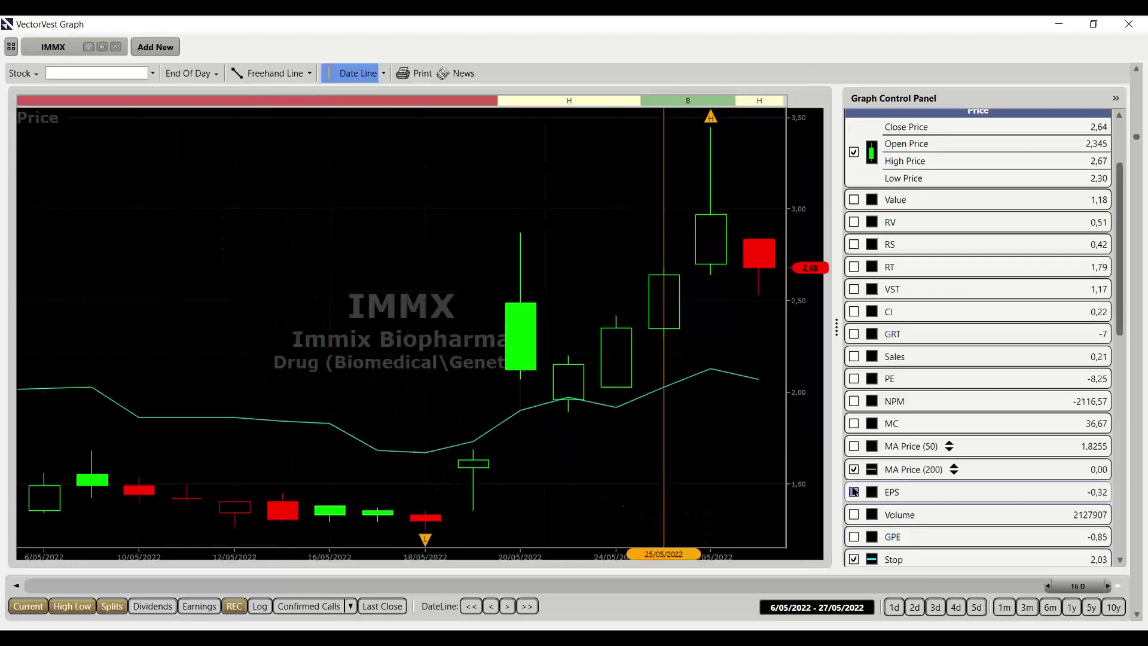
Compare IMMX's price, VST and Stop values on 24/05/2022 and 25/05/2022 with the Date Line, ending on 25/05/2022
{"action": "left_click", "coordinate": [625, 371]}
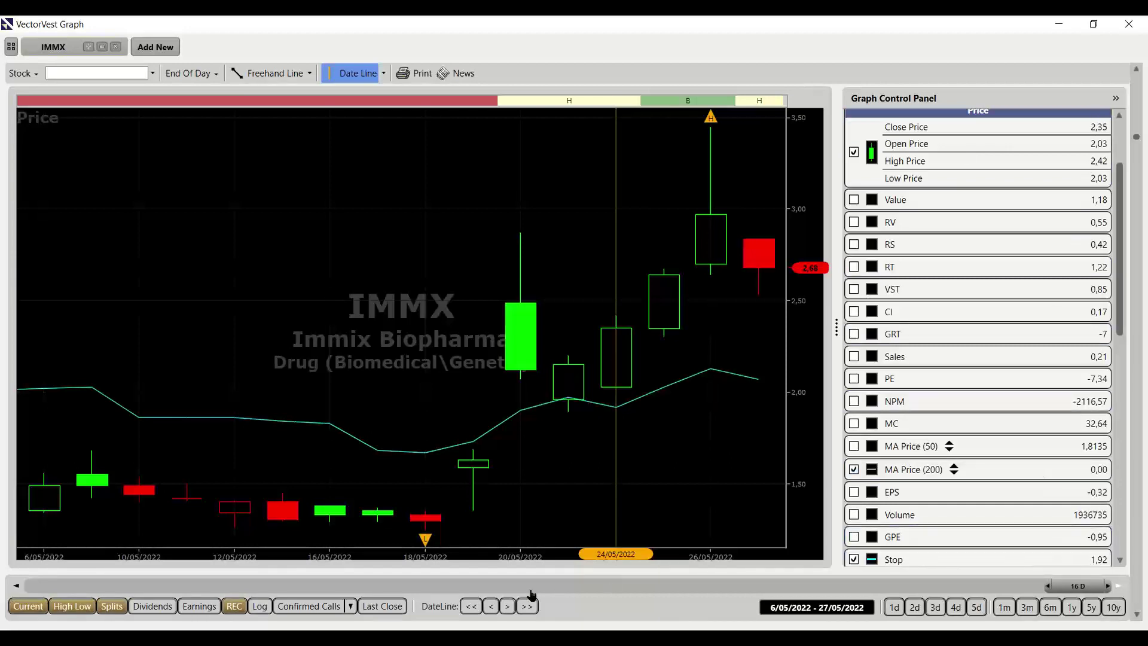
{"action": "left_click", "coordinate": [507, 607]}
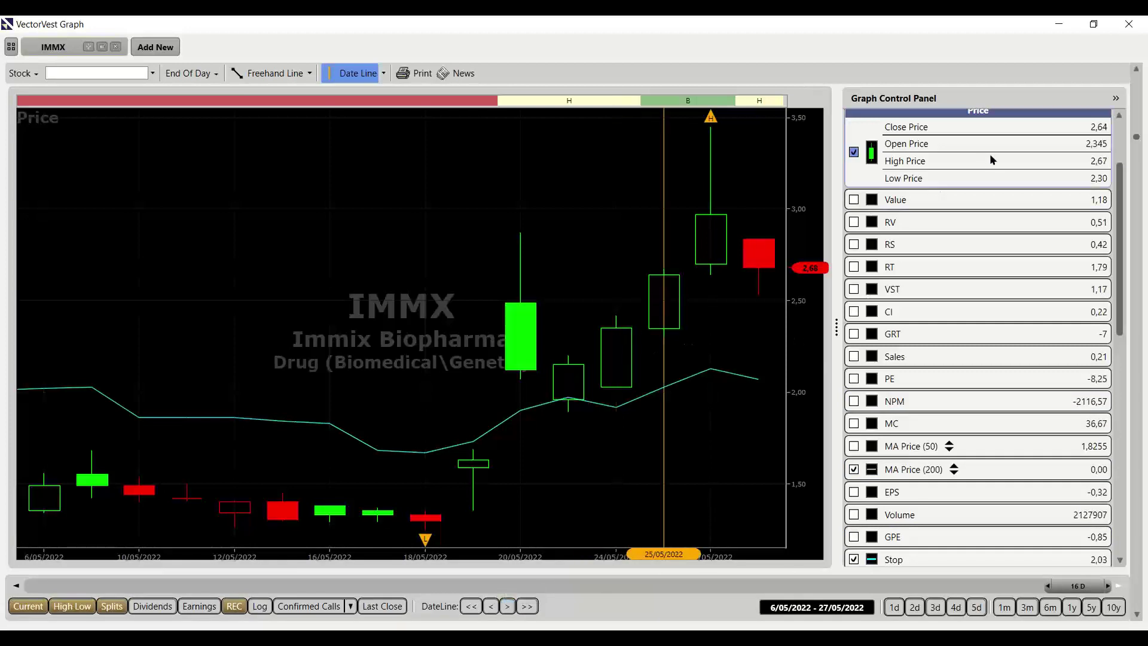
{"action": "left_click", "coordinate": [490, 608]}
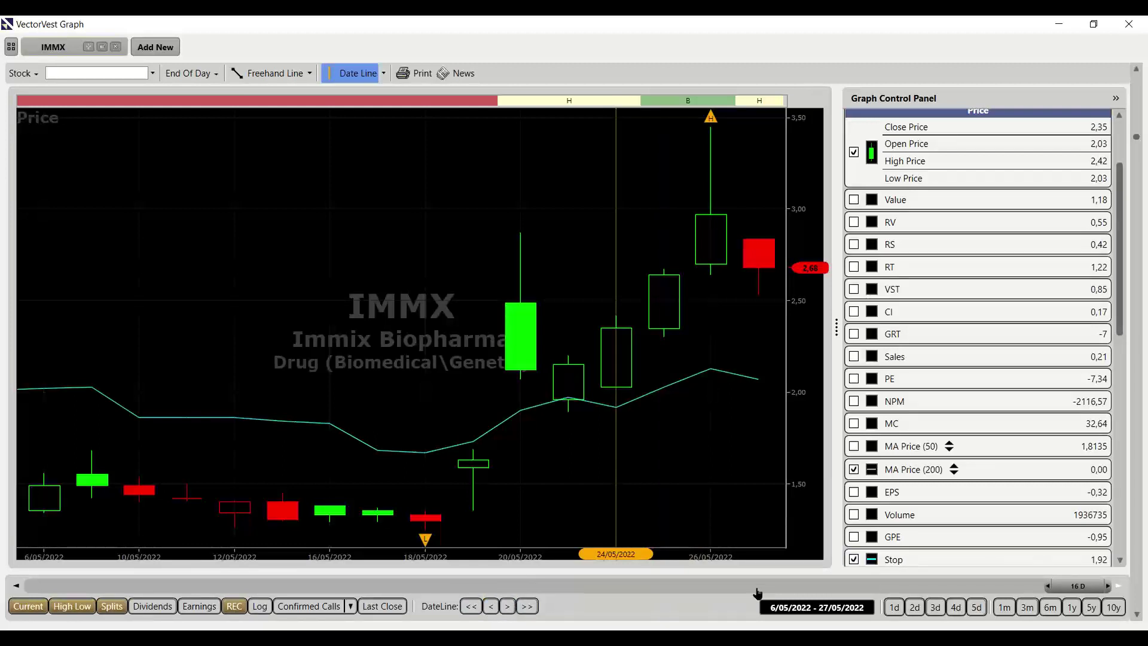
{"action": "left_click", "coordinate": [509, 606]}
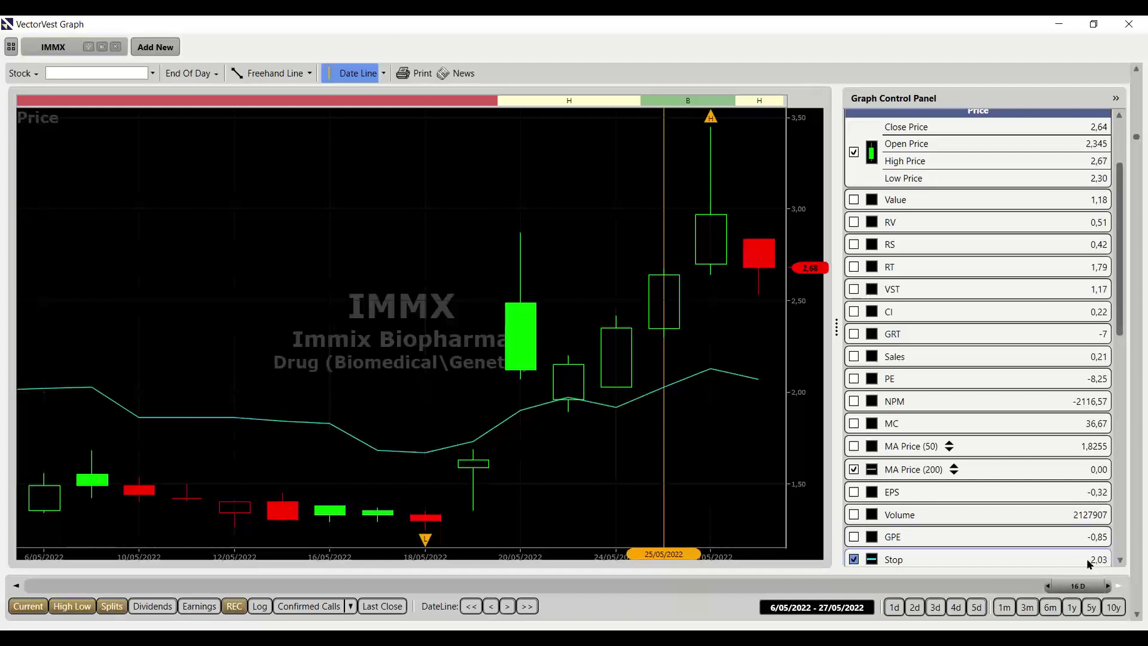
Move IMMX's Date Line back to 24/05/2022, switch to the Crosshair Cursor and plot VST beneath the price
{"action": "left_click", "coordinate": [491, 606]}
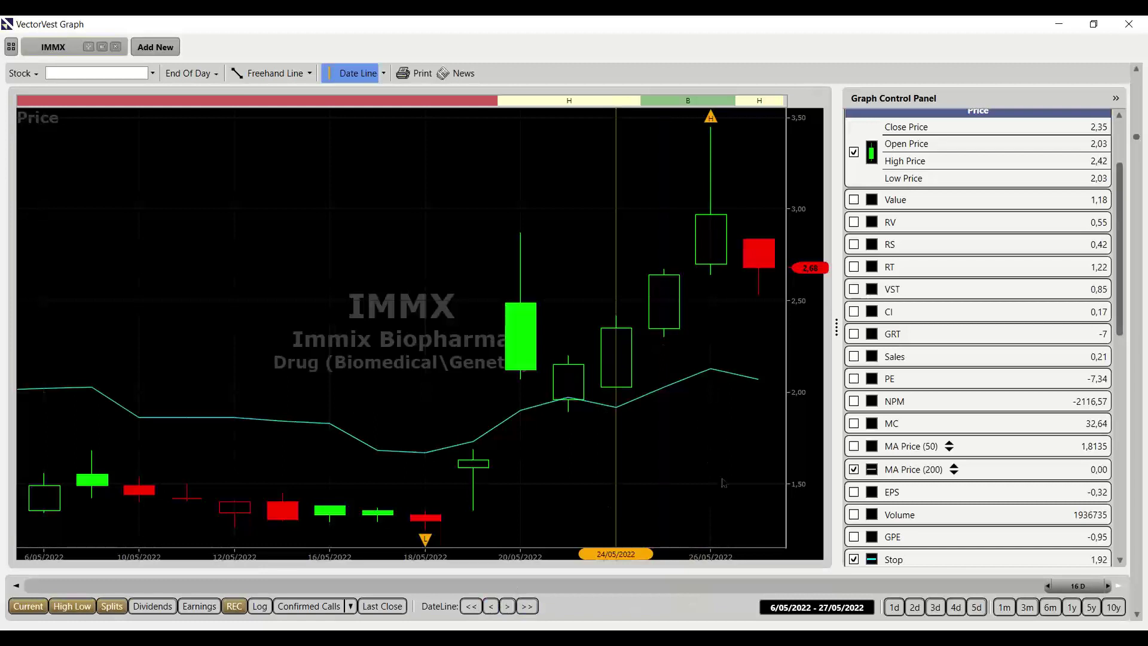
{"action": "scroll", "coordinate": [1037, 323], "scroll_direction": "up", "scroll_amount": 3}
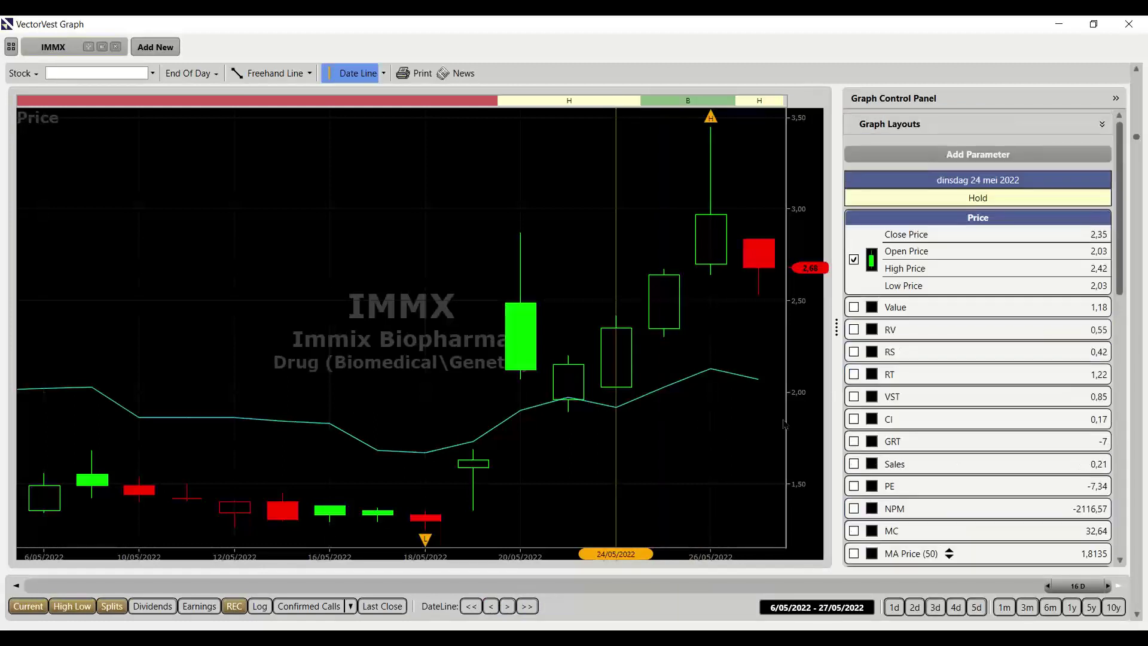
{"action": "left_click", "coordinate": [385, 73]}
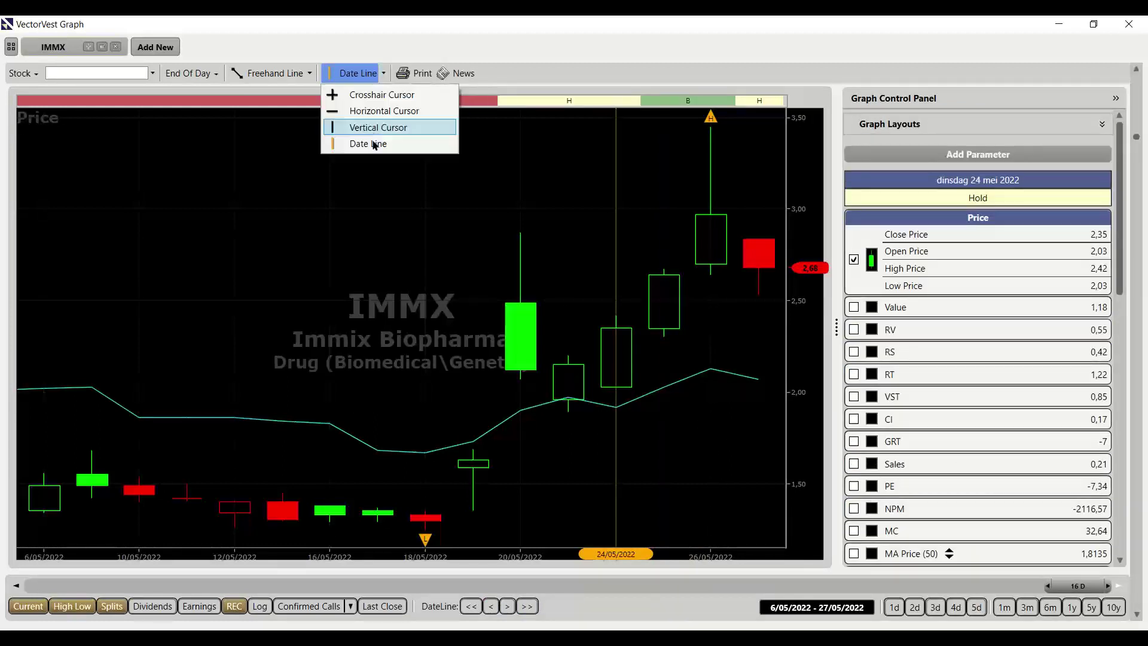
{"action": "left_click", "coordinate": [376, 95]}
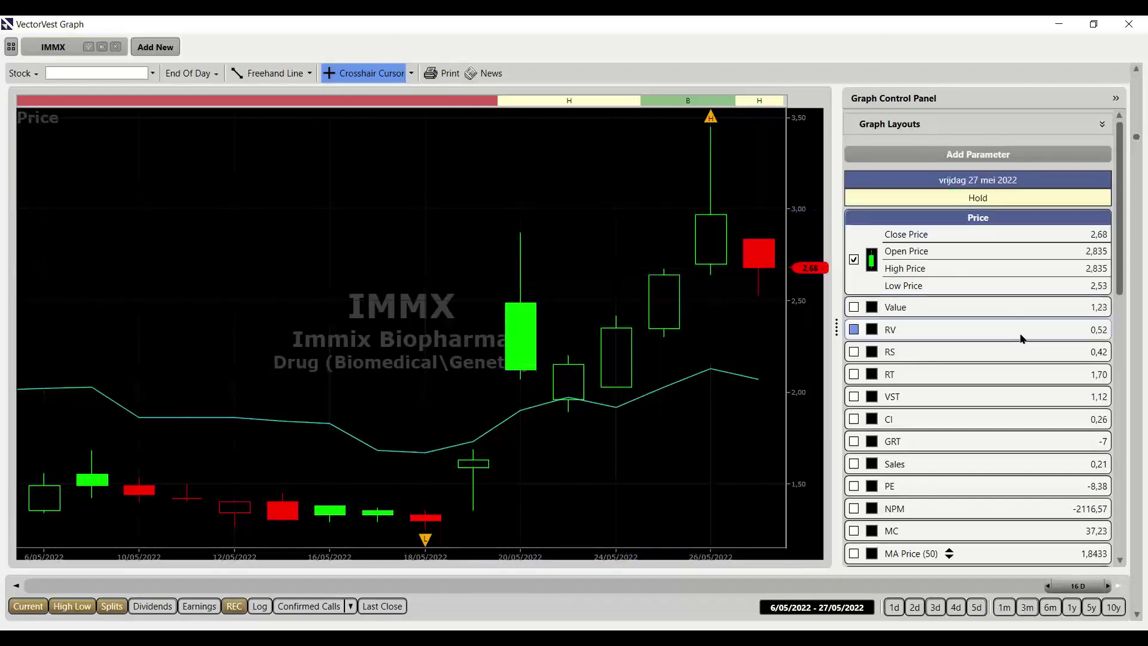
{"action": "left_click", "coordinate": [948, 394]}
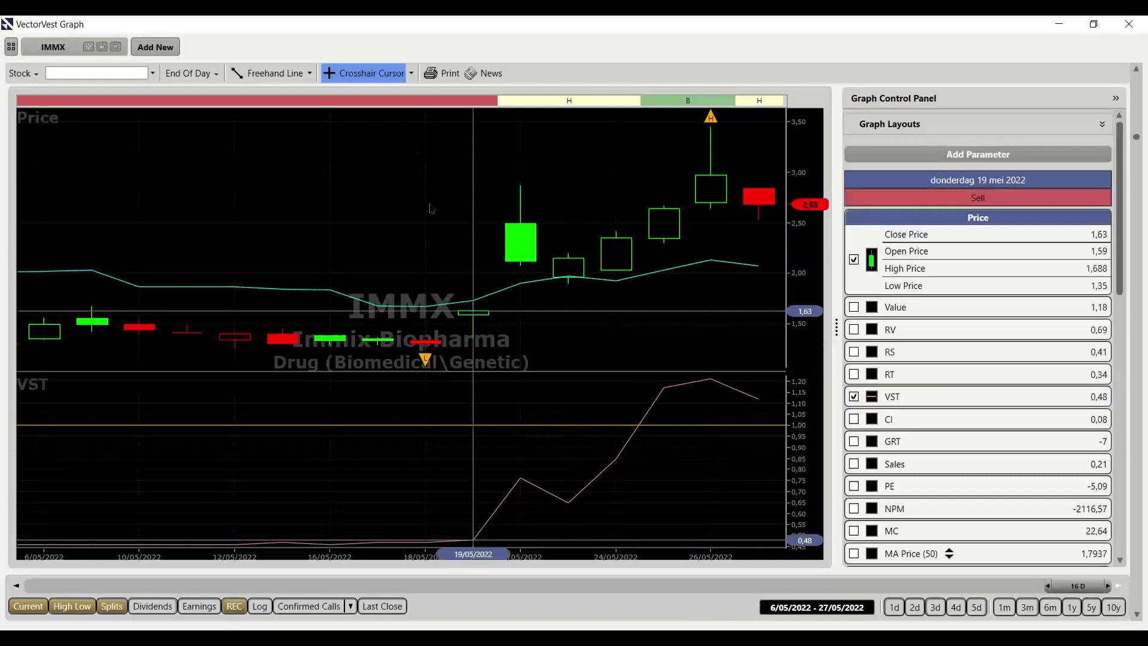
Compare IMMX's values from 23/05/2022 to 26/05/2022 with the Date Line, ending on 25/05/2022
{"action": "left_click", "coordinate": [411, 73]}
{"action": "left_click", "coordinate": [395, 144]}
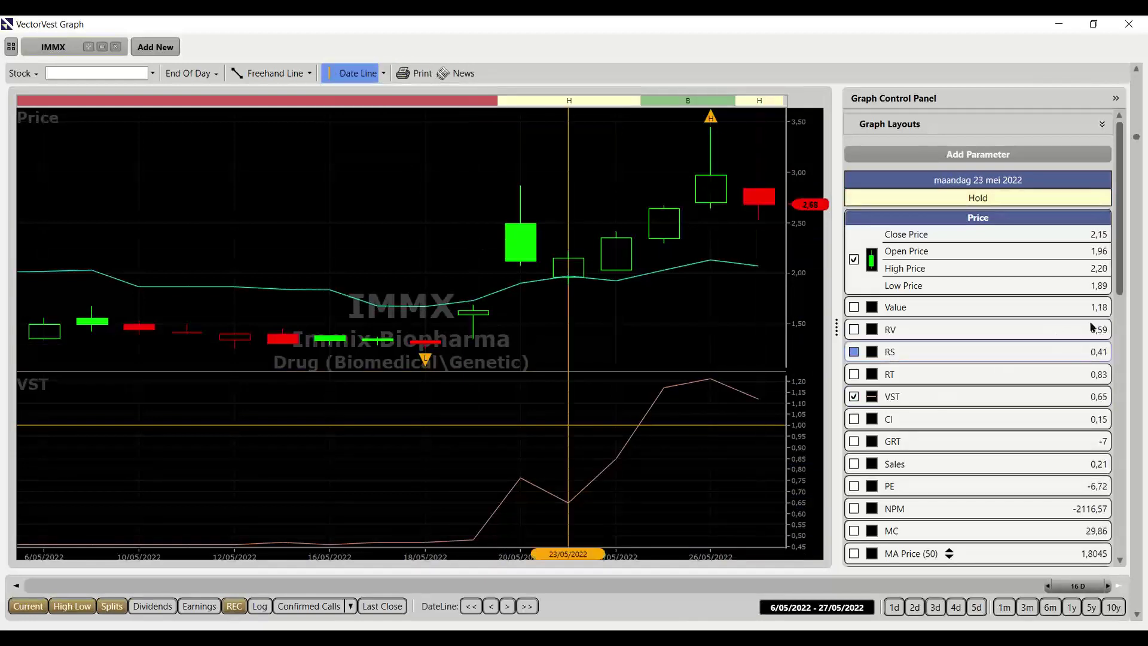
{"action": "left_click", "coordinate": [507, 606]}
{"action": "left_click", "coordinate": [507, 606]}
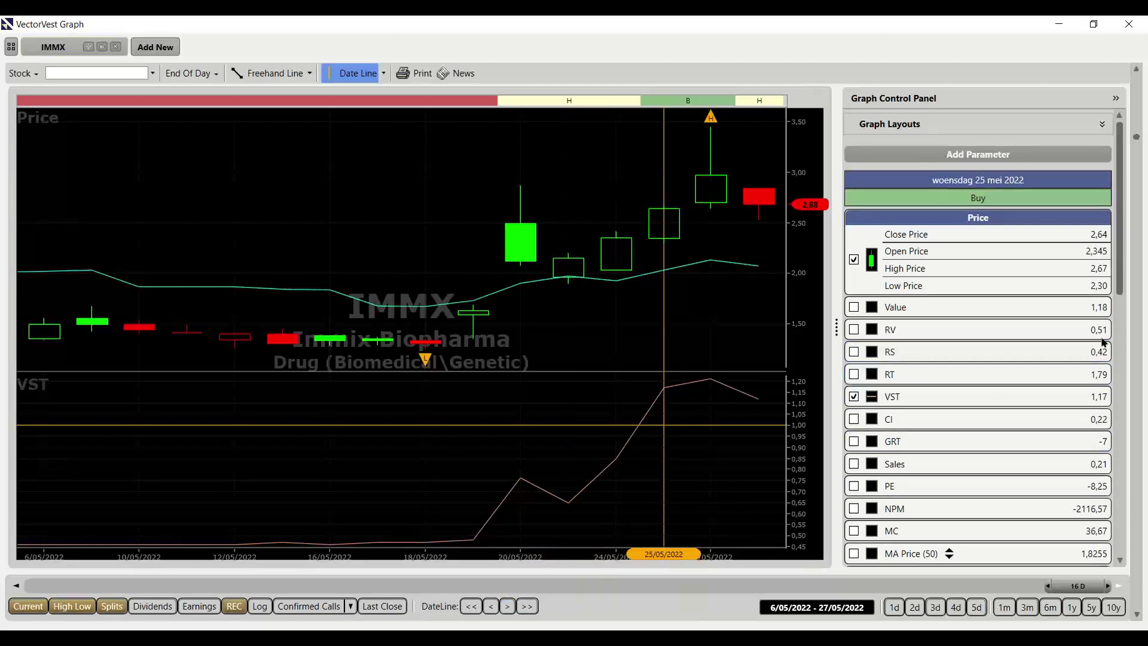
{"action": "left_click", "coordinate": [508, 606]}
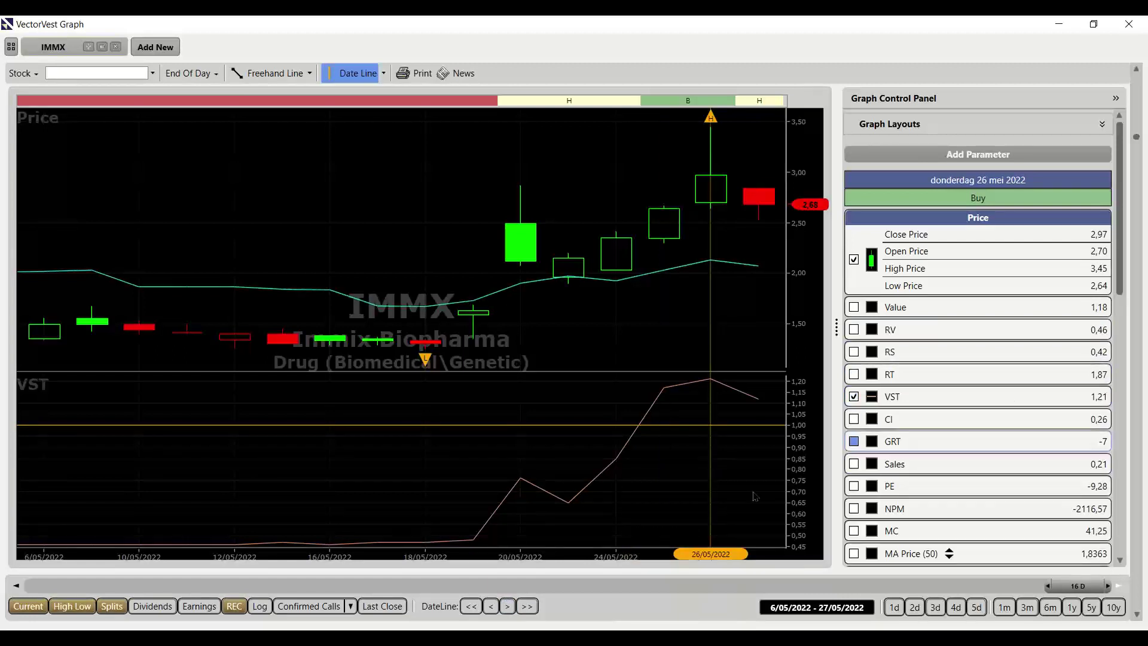
{"action": "key", "text": "Left"}
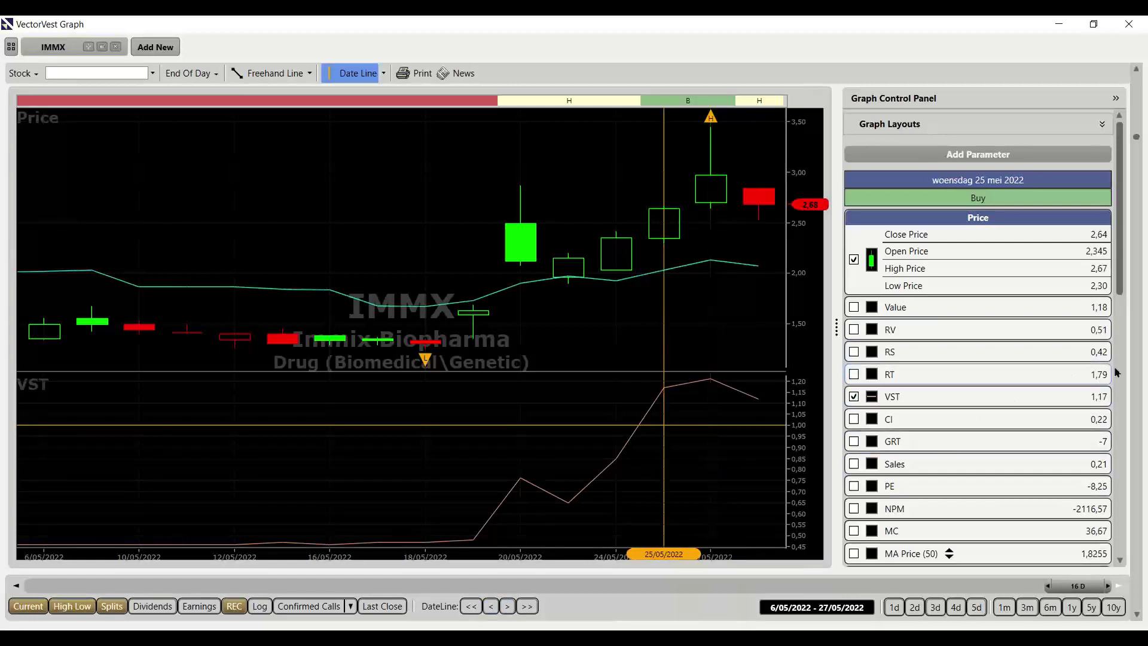
Plot RT and VST beneath IMMX's price with RT above VST to inspect both, and close the graph
{"action": "left_click", "coordinate": [1074, 374]}
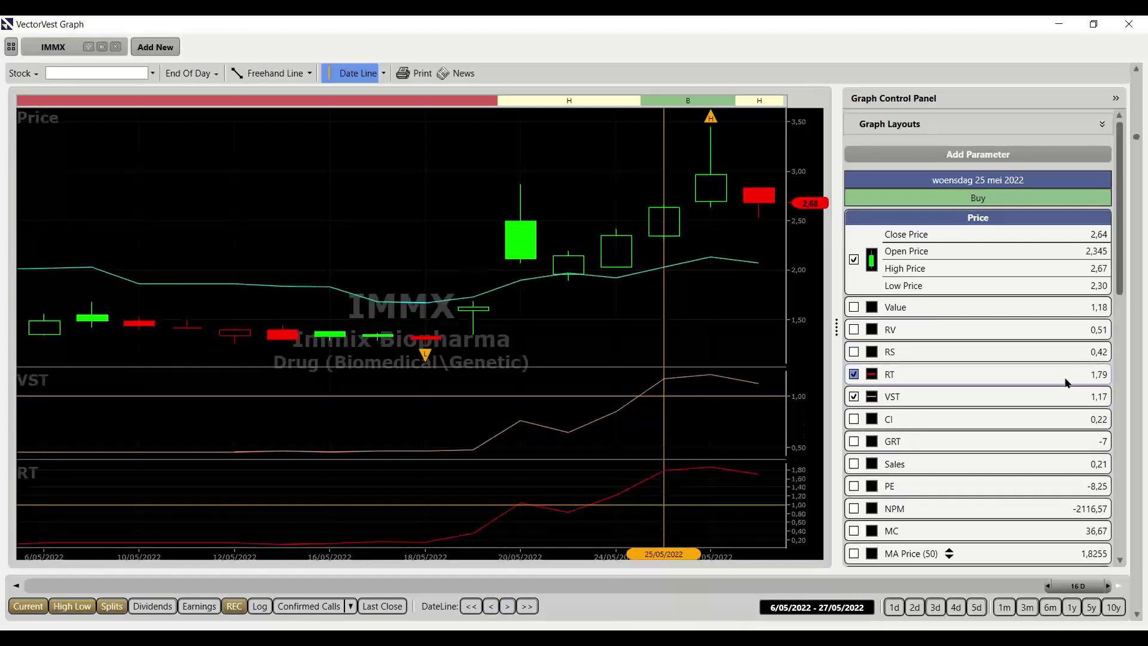
{"action": "left_click", "coordinate": [930, 401]}
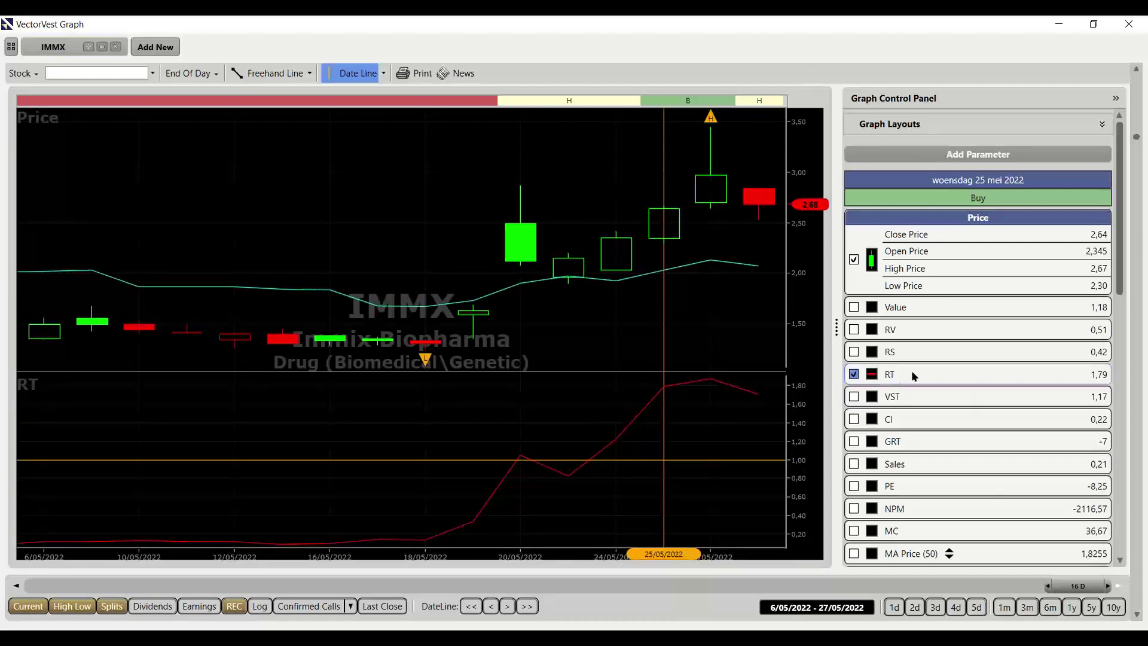
{"action": "left_click", "coordinate": [918, 395]}
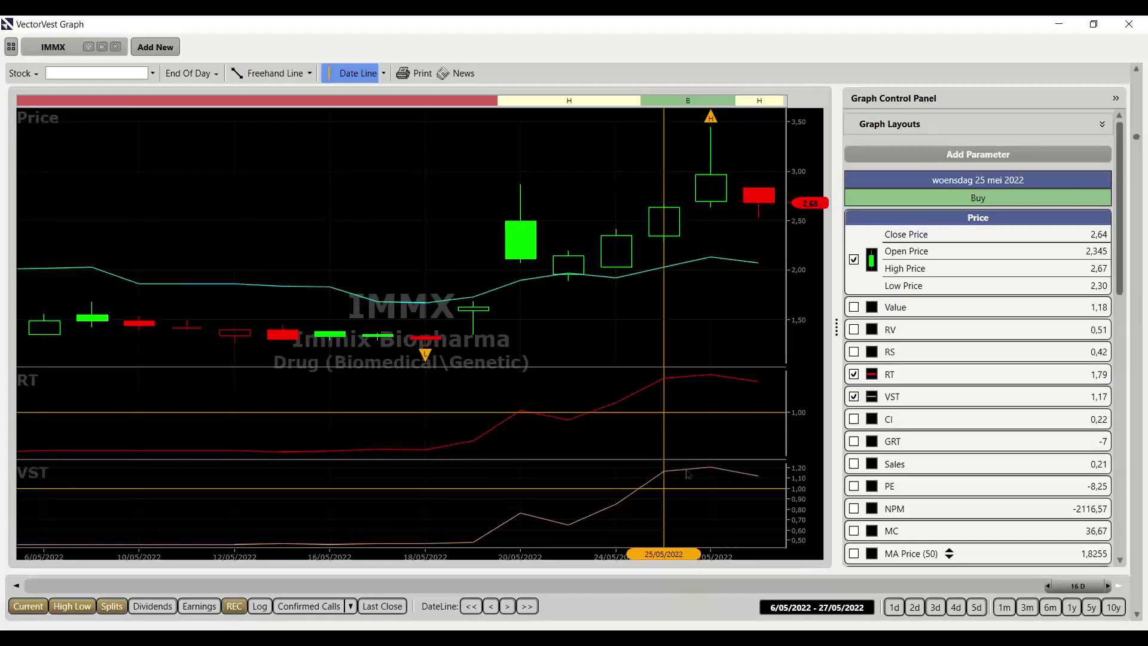
{"action": "left_click", "coordinate": [1129, 24]}
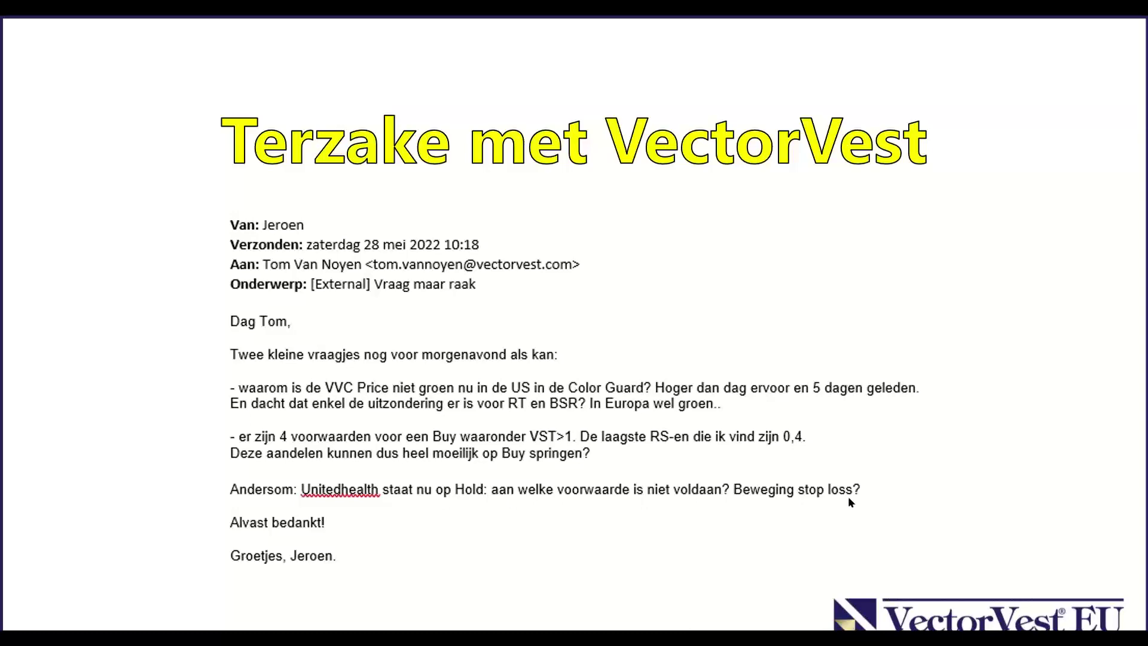
Switch from the slides to VectorVest and replace the tickers in the Stock Viewer search with UNH
{"action": "key", "text": "alt+Tab"}
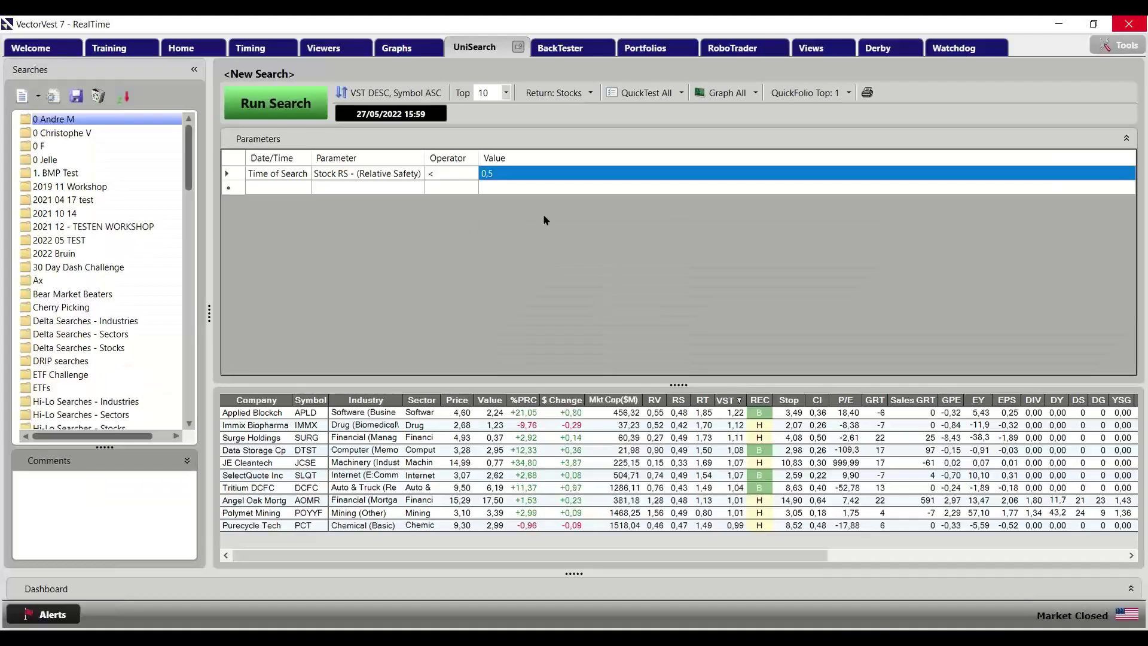
{"action": "left_click", "coordinate": [347, 50]}
{"action": "left_click", "coordinate": [551, 79]}
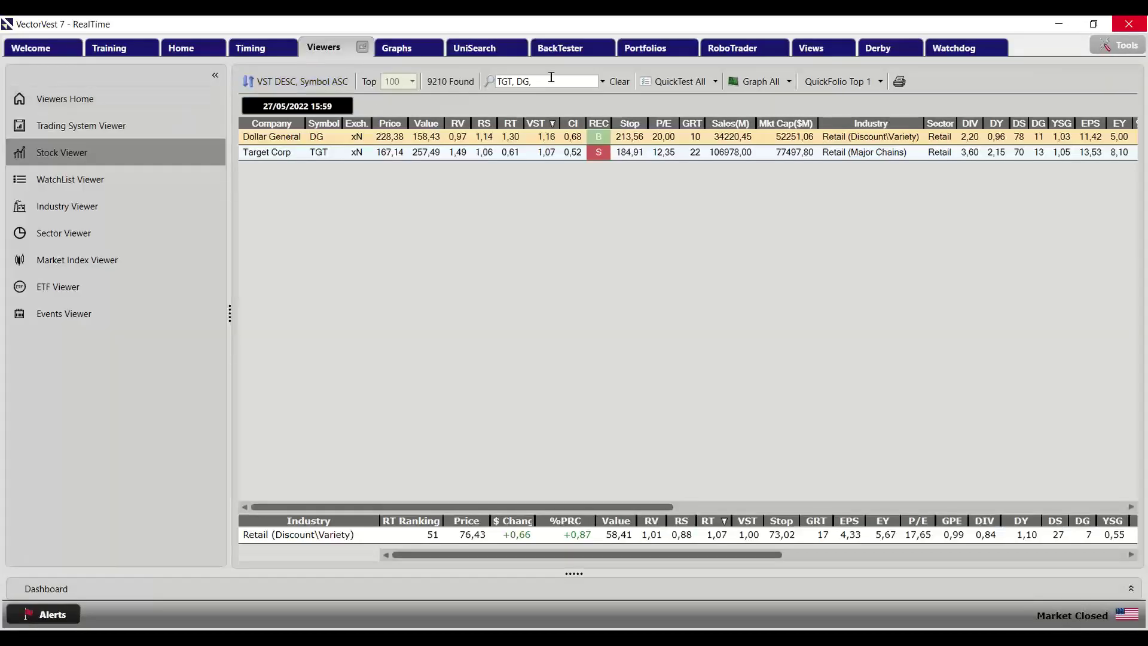
{"action": "key", "text": "BackSpace"}
{"action": "key", "text": "BackSpace"}
{"action": "key", "text": "BackSpace"}
{"action": "key", "text": "BackSpace"}
{"action": "key", "text": "BackSpace"}
{"action": "key", "text": "BackSpace"}
{"action": "key", "text": "BackSpace"}
{"action": "key", "text": "BackSpace"}
{"action": "key", "text": "BackSpace"}
{"action": "type", "text": "UNH"}
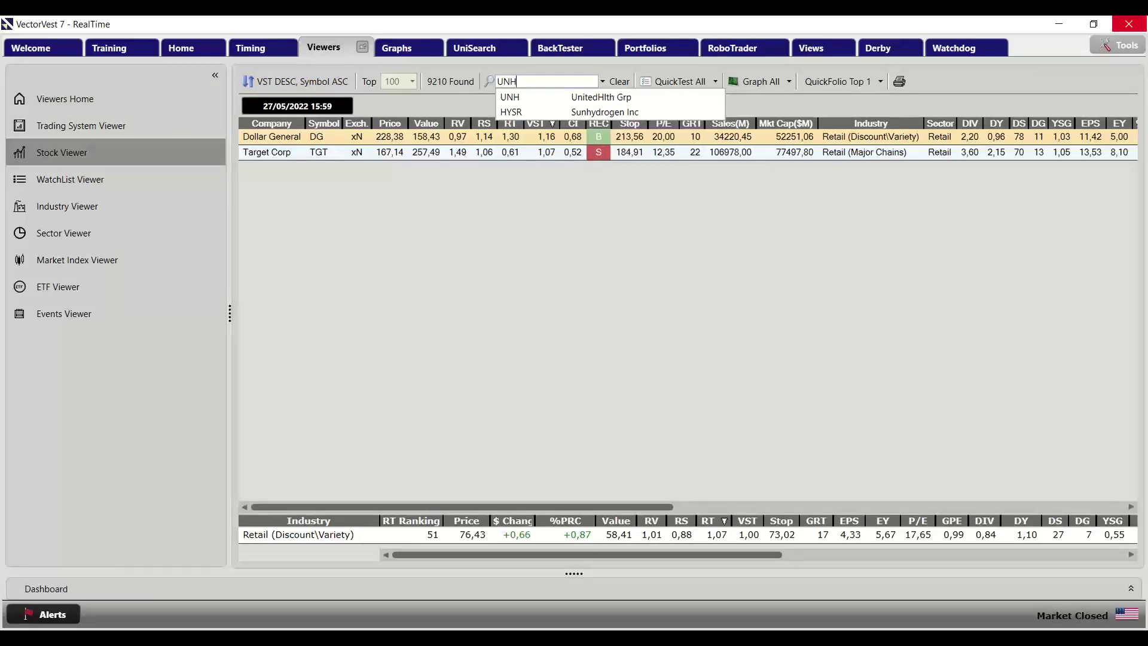
{"action": "key", "text": "Down"}
{"action": "key", "text": "Return"}
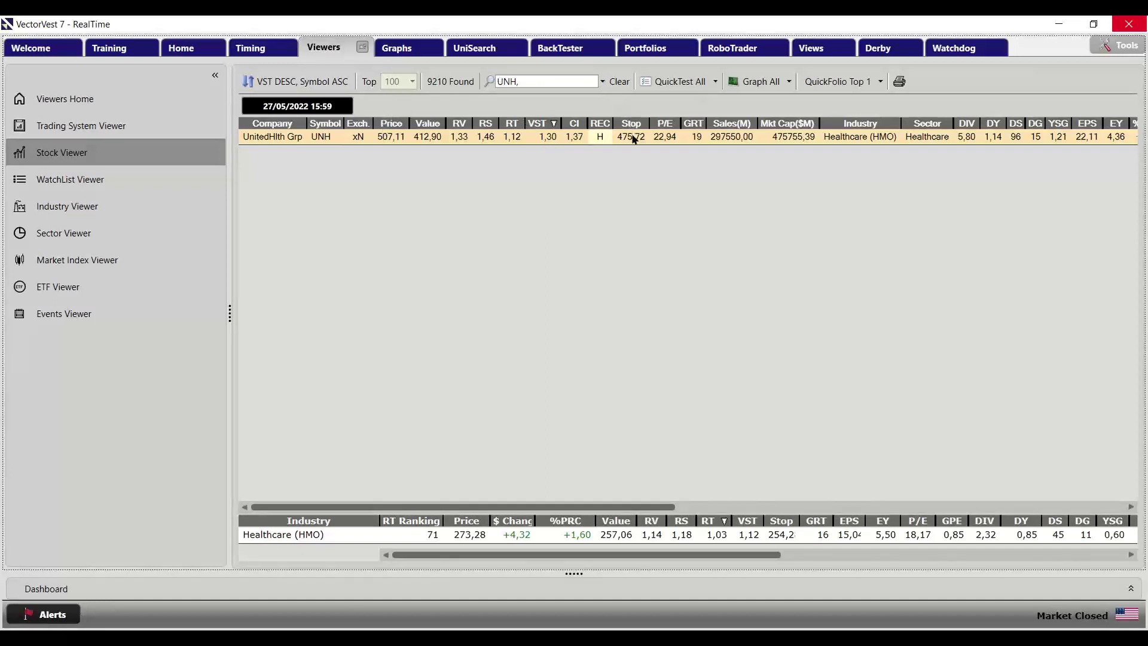
Graph UNH in a maximized window, remove the RT and VST plots, and set the period to three months
{"action": "left_click", "coordinate": [755, 81]}
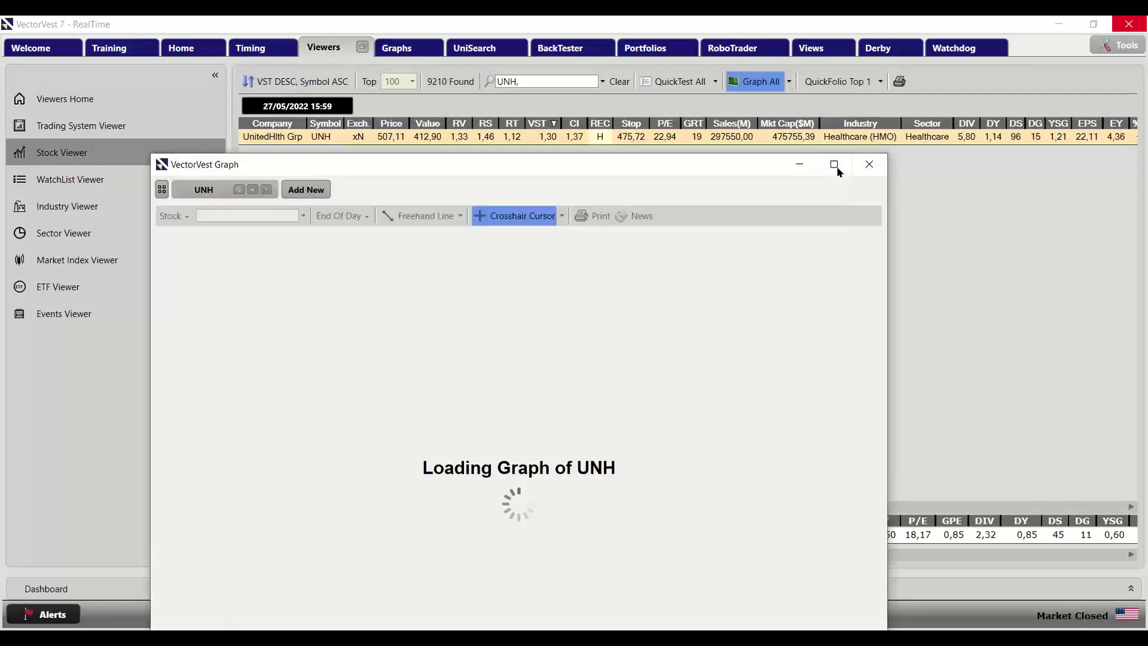
{"action": "left_click", "coordinate": [836, 166]}
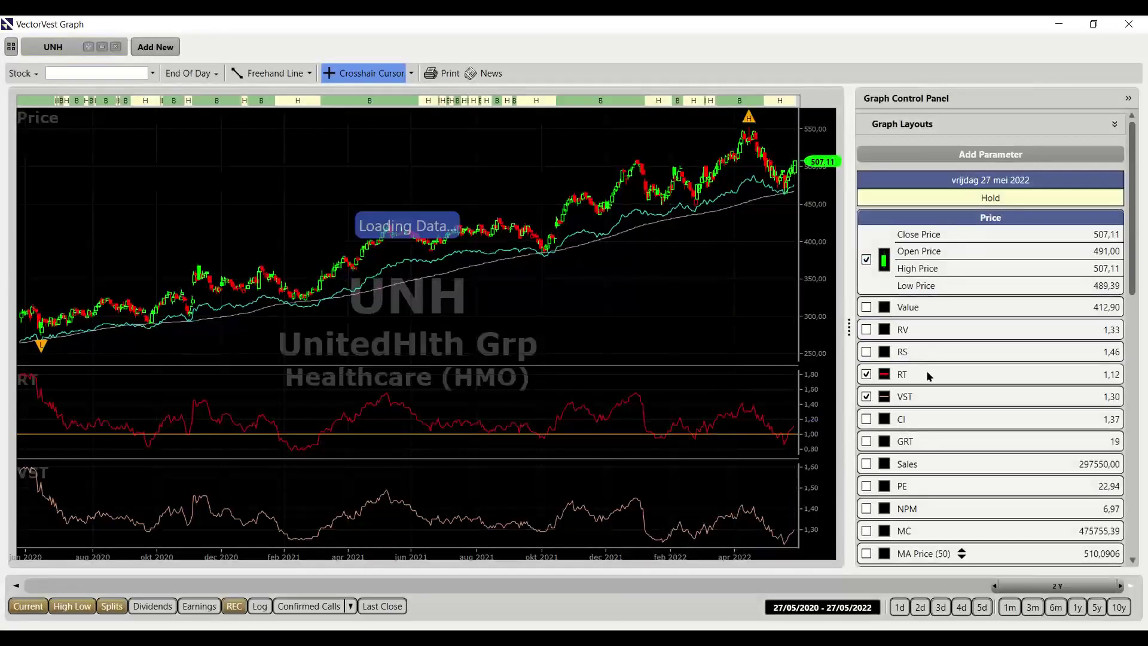
{"action": "left_click", "coordinate": [929, 396]}
{"action": "left_click", "coordinate": [929, 396]}
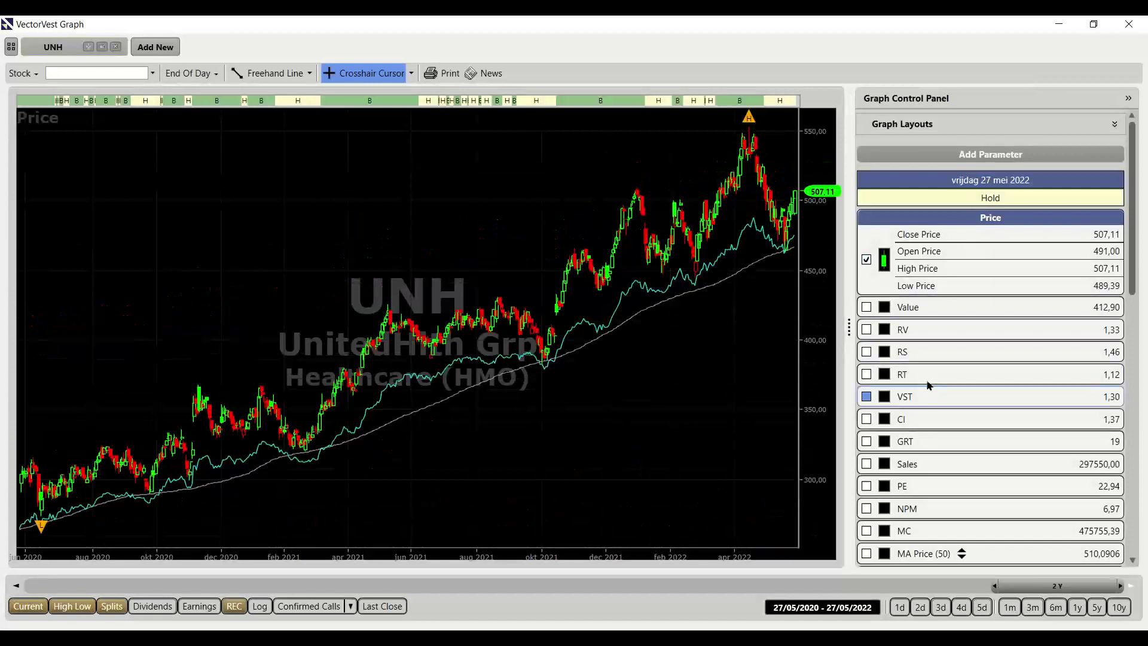
{"action": "left_click", "coordinate": [1033, 607]}
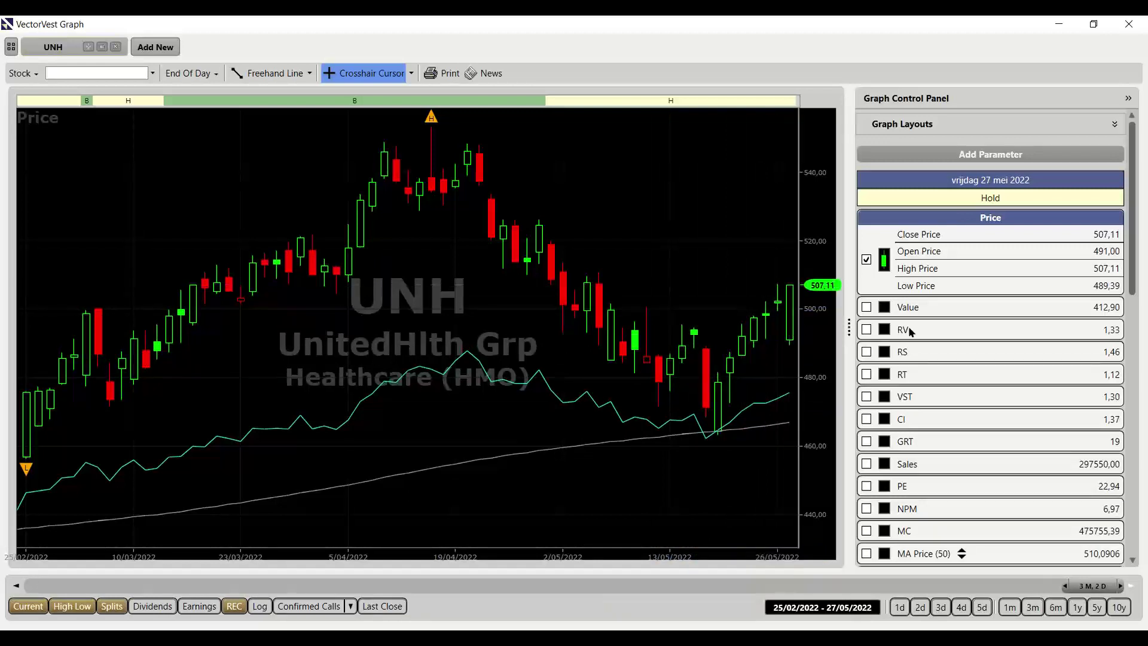
Inspect RT beneath UNH's price, and advance the slides to the question about programming a candle pattern in UniSearch
{"action": "left_click", "coordinate": [1023, 375]}
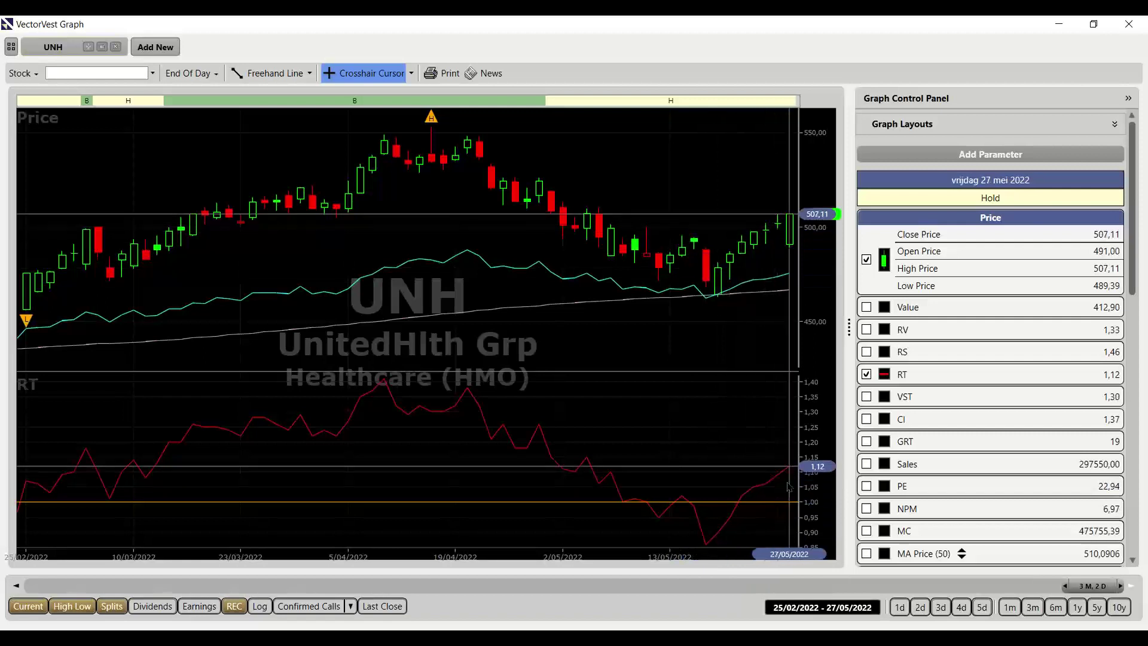
{"action": "left_click", "coordinate": [924, 371]}
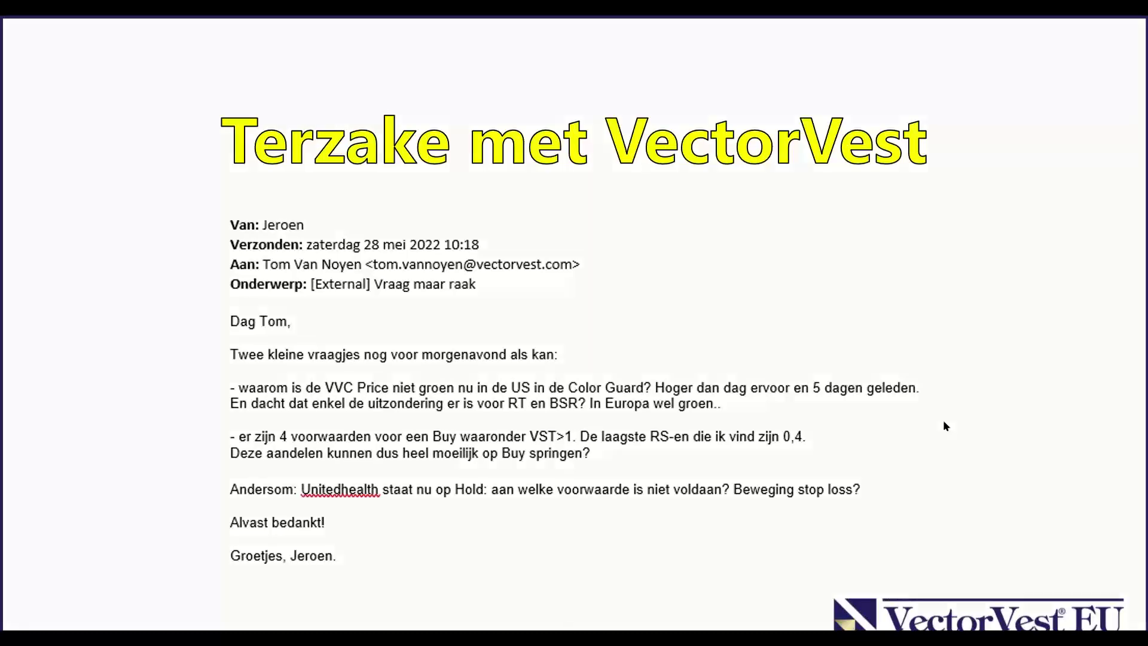
{"action": "key", "text": "Right"}
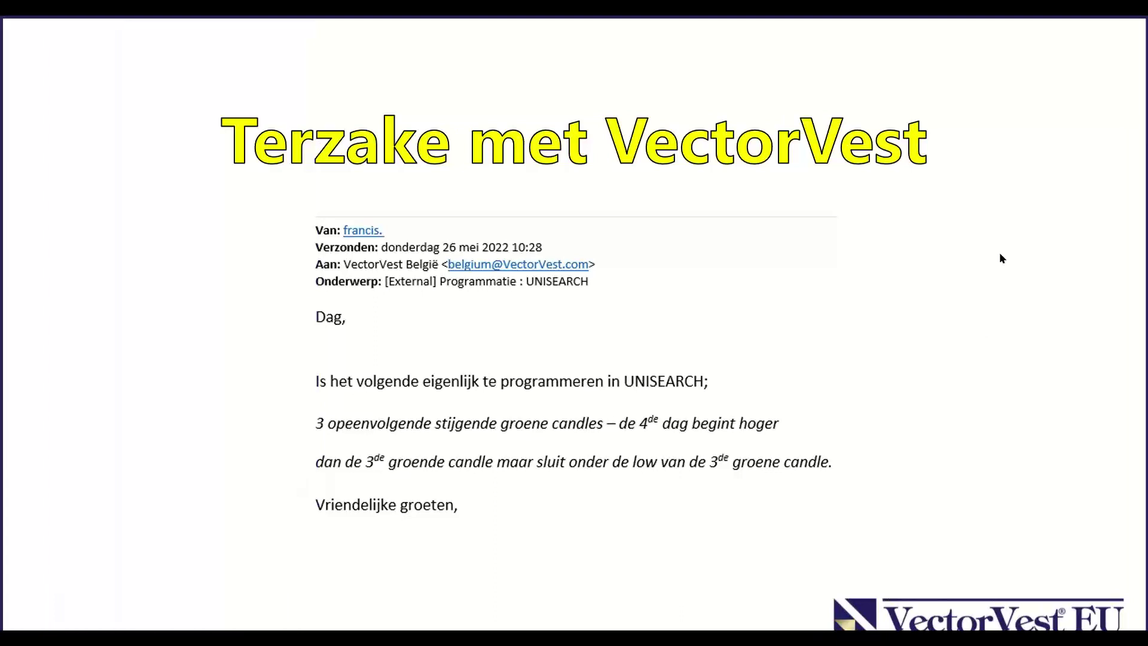
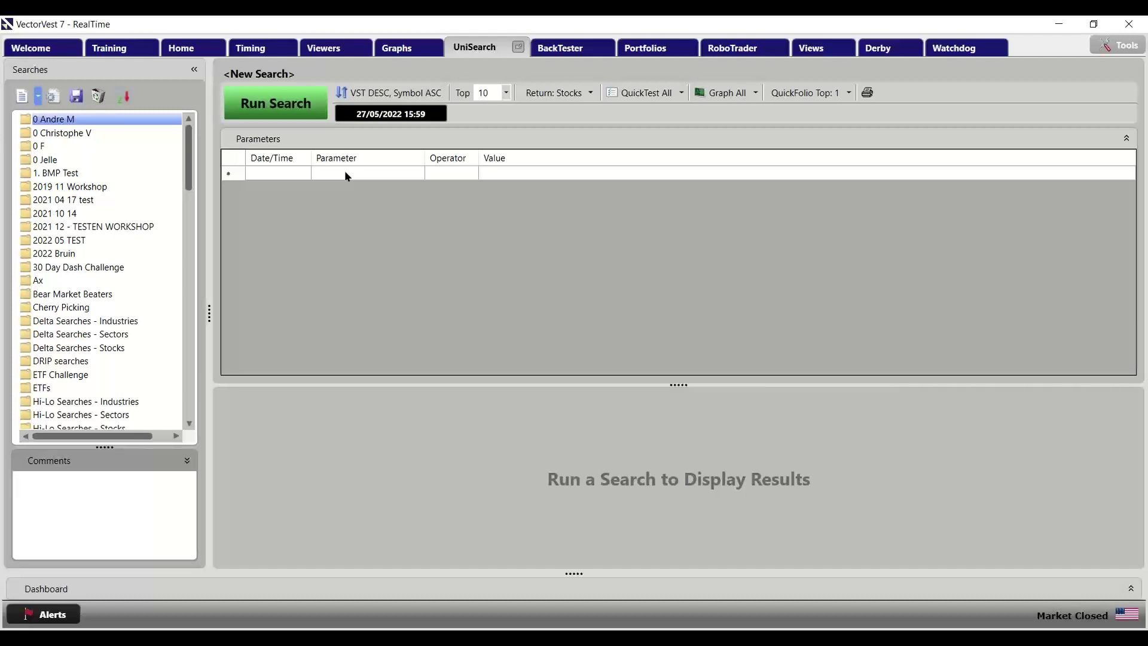
Add a search condition on Stock Open - (Day's Open) at Time of Search with the > operator
{"action": "left_click", "coordinate": [345, 174]}
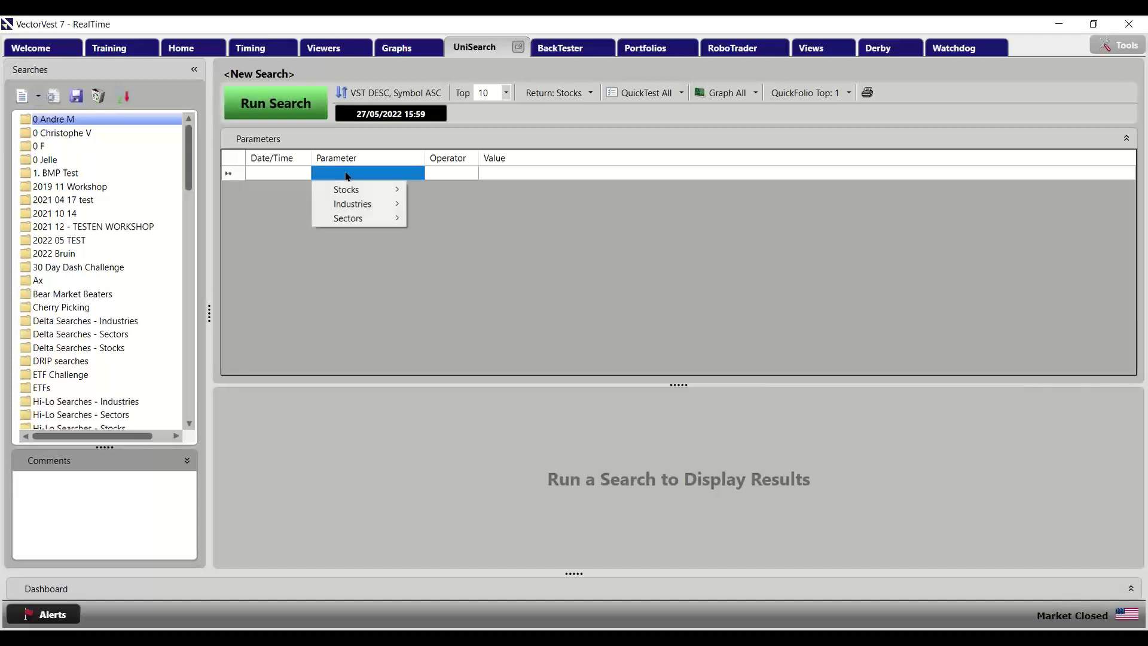
{"action": "mouse_move", "coordinate": [350, 189]}
{"action": "mouse_move", "coordinate": [465, 219]}
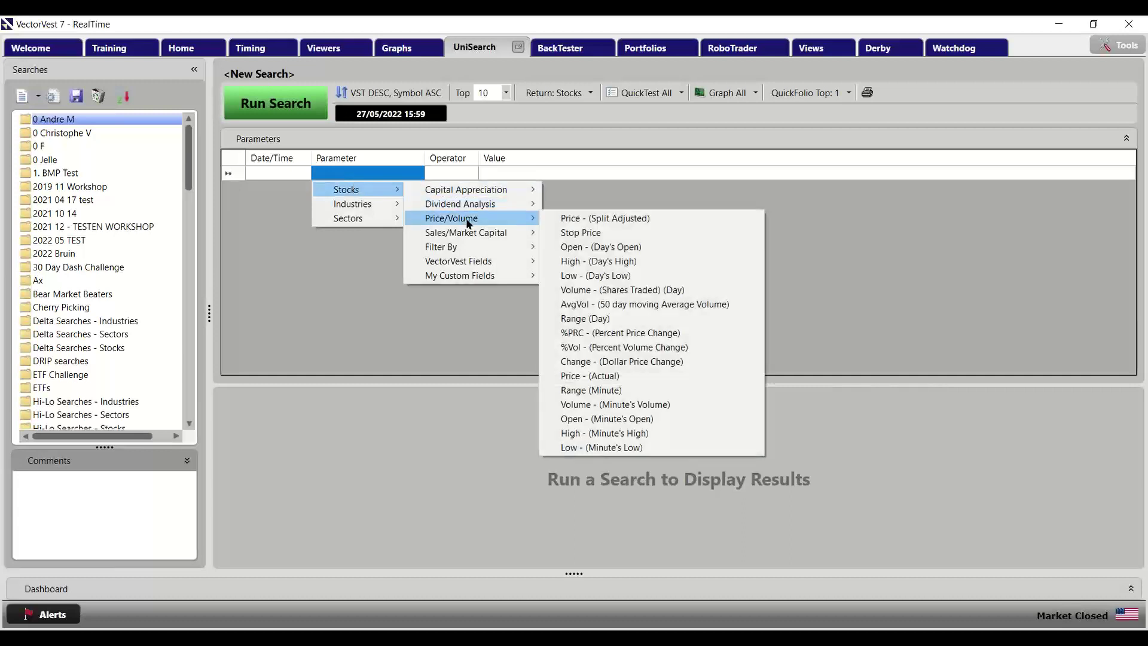
{"action": "left_click", "coordinate": [654, 246]}
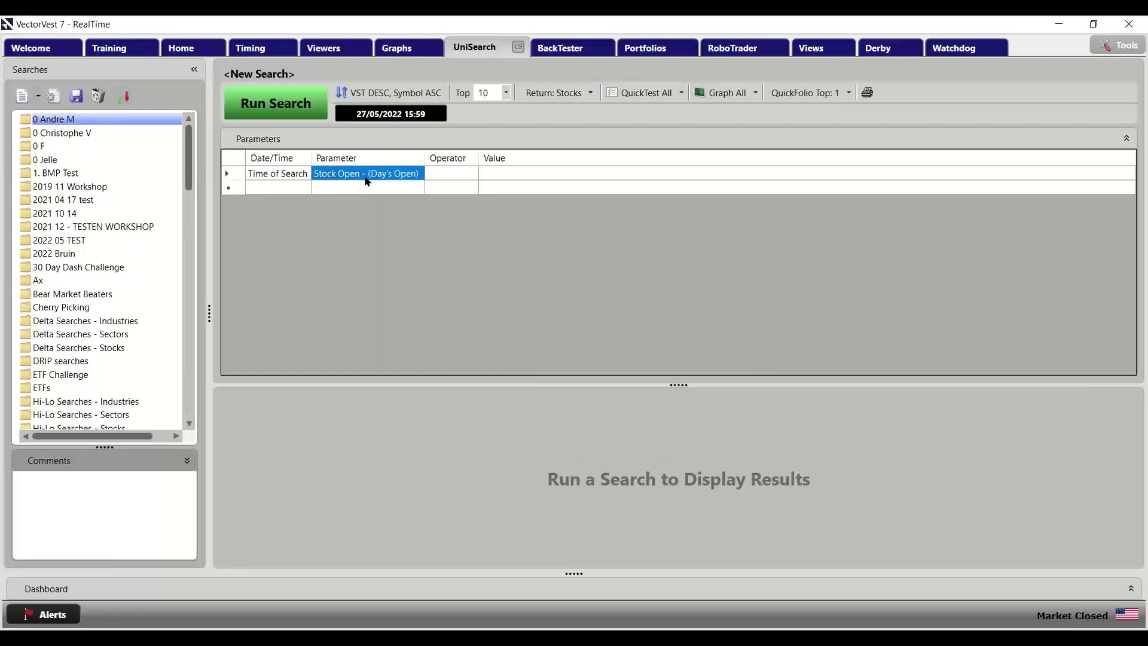
{"action": "left_click", "coordinate": [447, 173]}
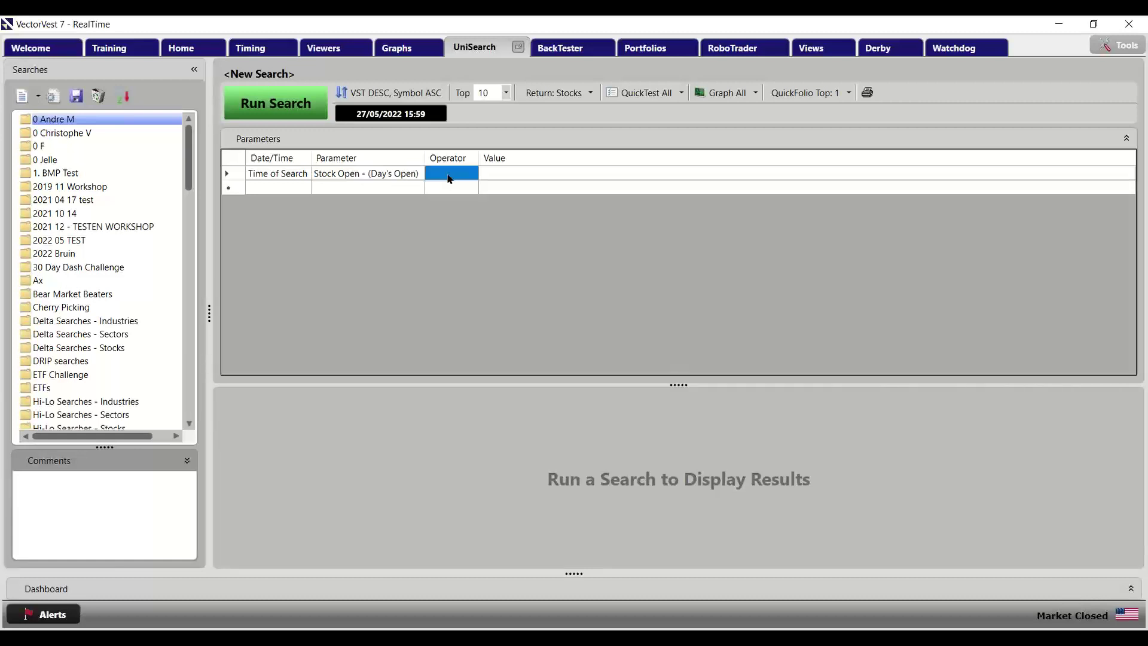
{"action": "left_click", "coordinate": [457, 217]}
Set the comparison value of the Stock Open condition to the split-adjusted stock price of 1 day ago
{"action": "left_click", "coordinate": [508, 172]}
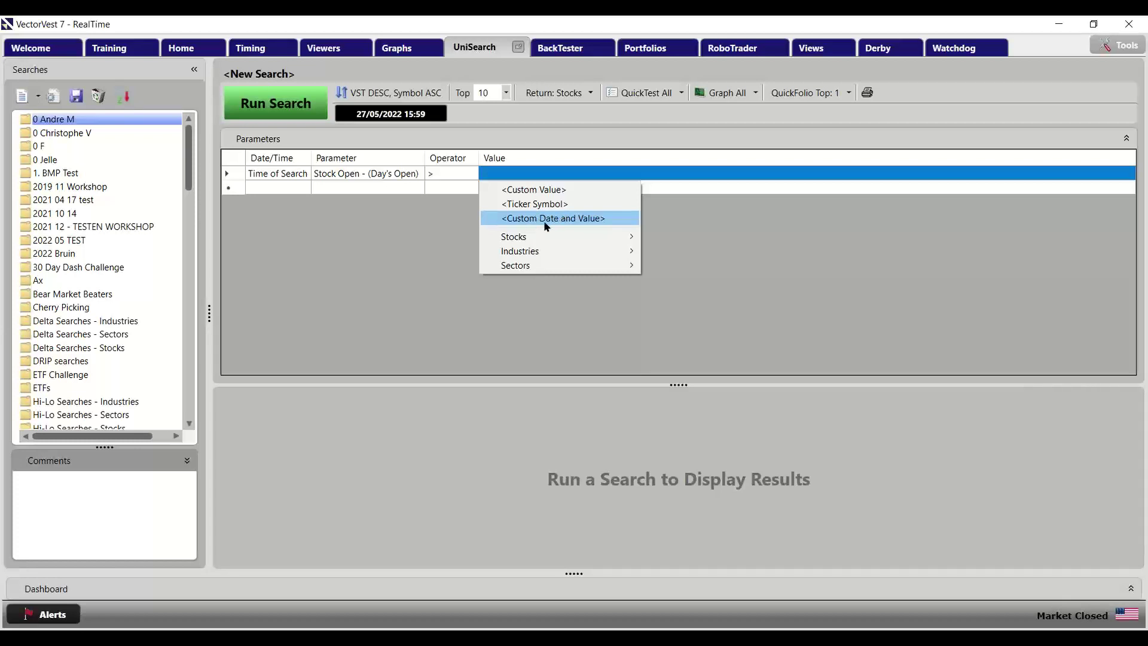
{"action": "left_click", "coordinate": [575, 222]}
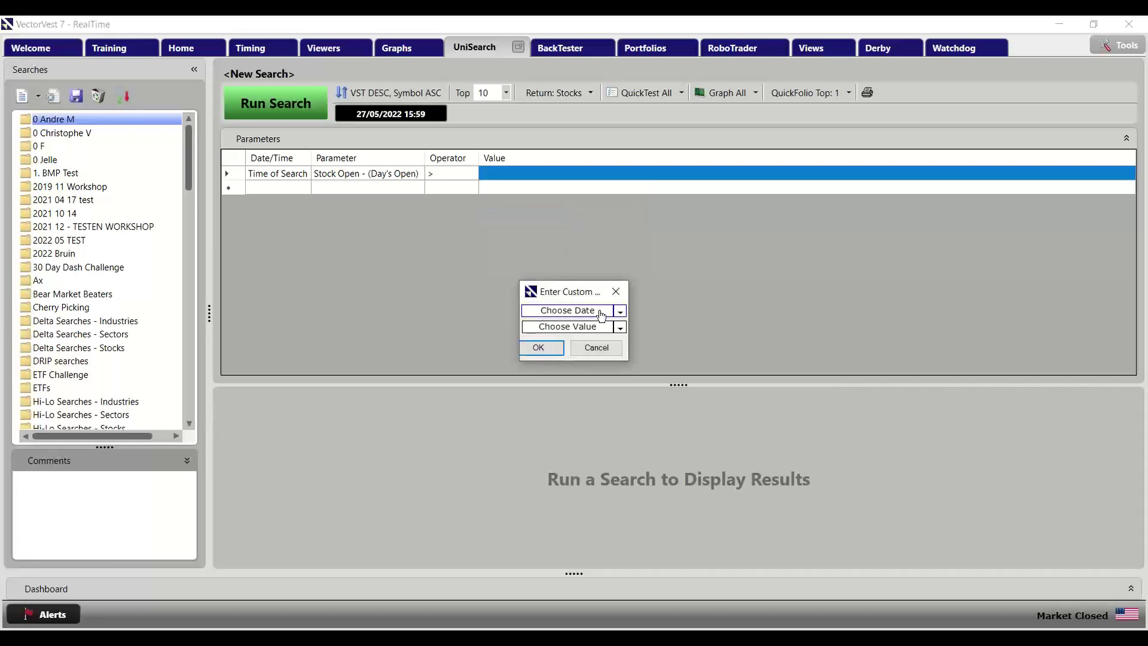
{"action": "left_click", "coordinate": [602, 312]}
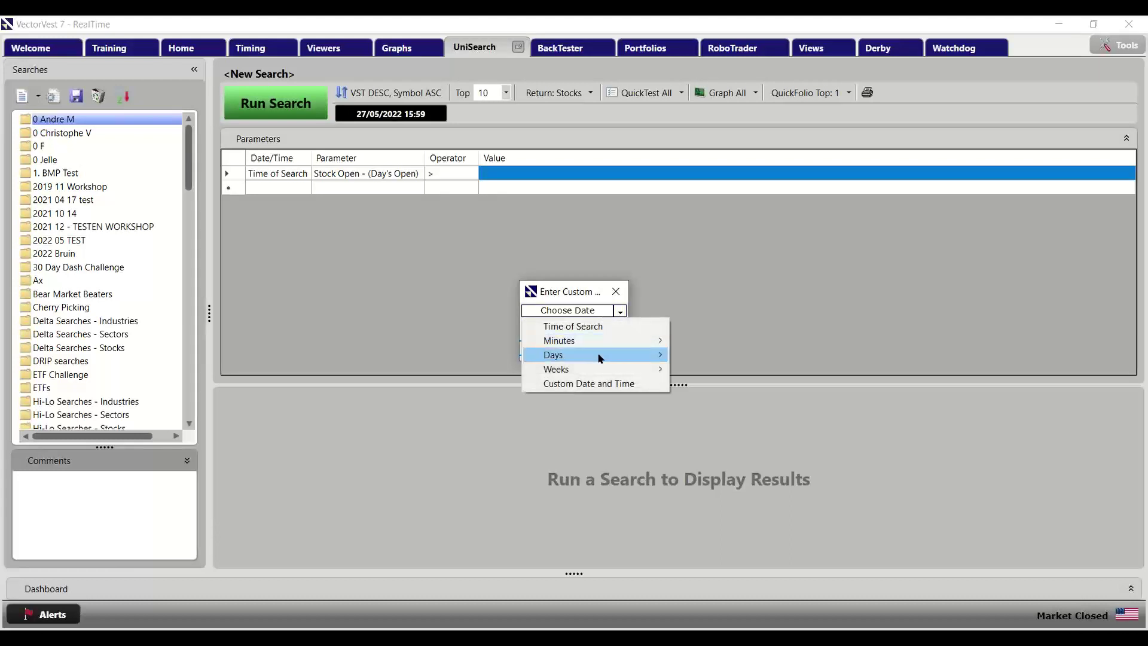
{"action": "mouse_move", "coordinate": [601, 355]}
{"action": "left_click", "coordinate": [676, 356]}
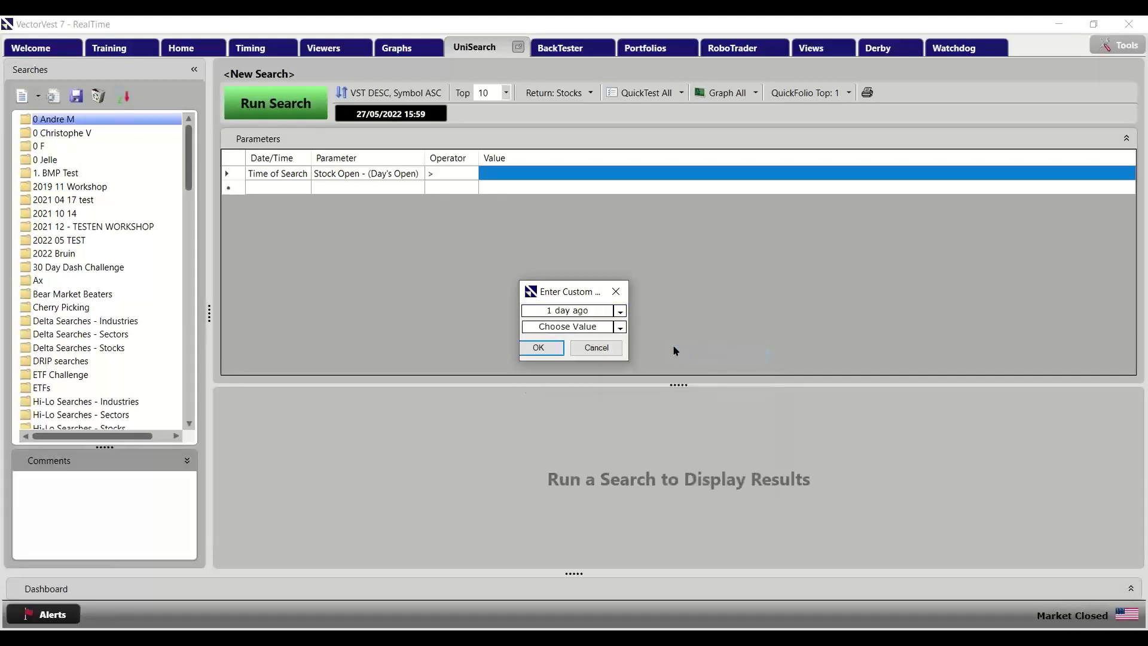
{"action": "left_click", "coordinate": [594, 329]}
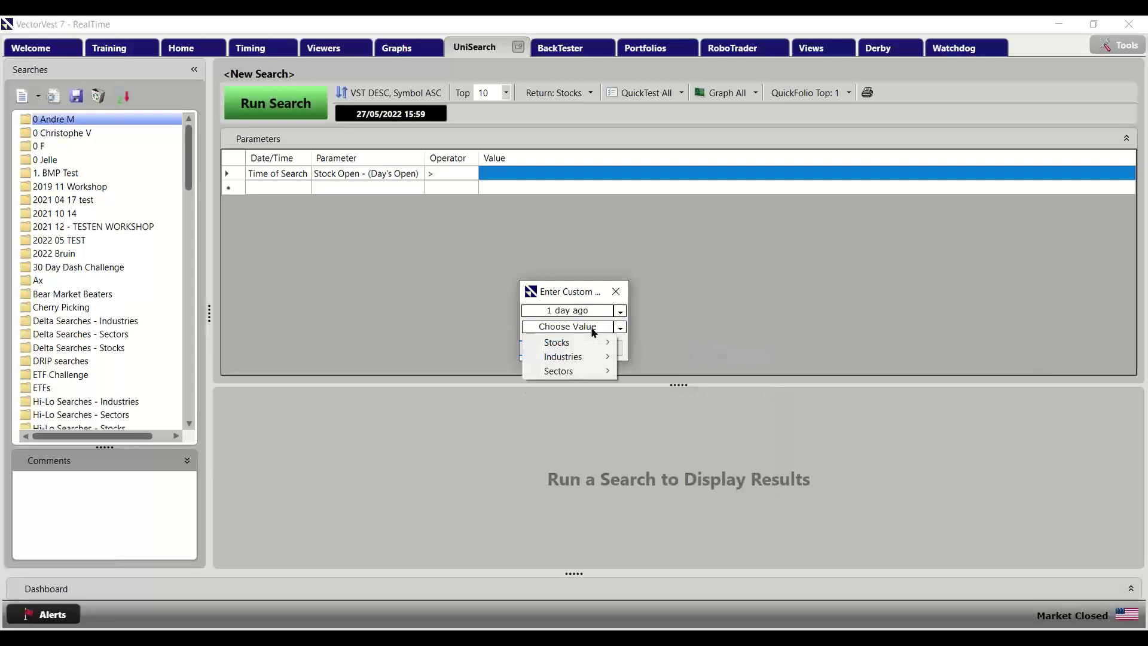
{"action": "mouse_move", "coordinate": [585, 343]}
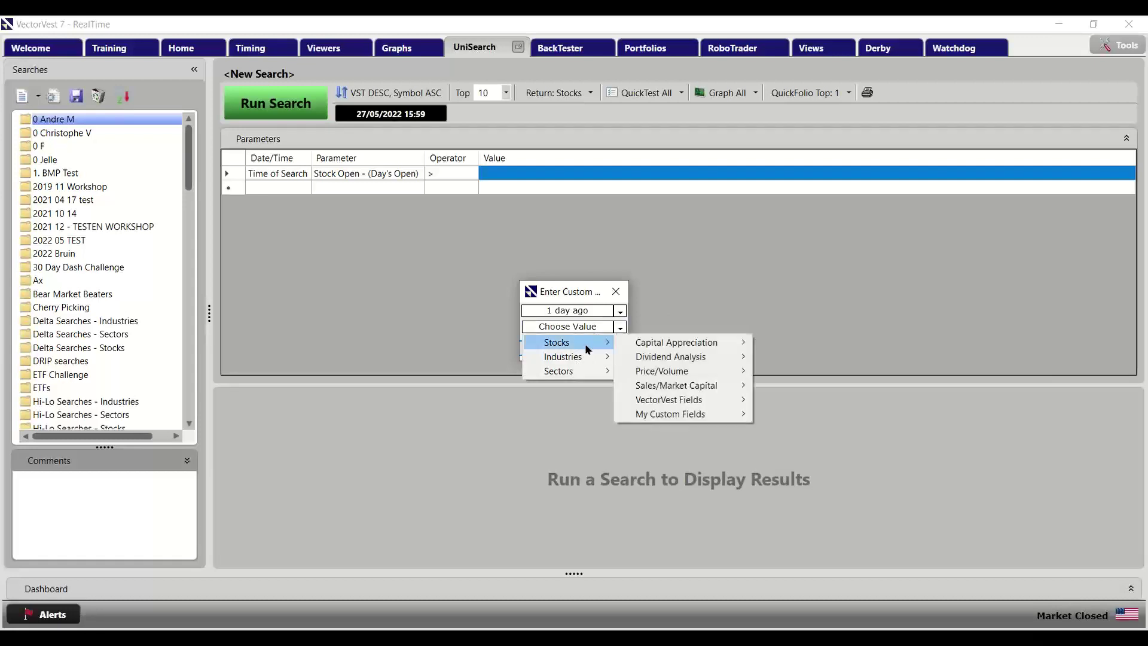
{"action": "mouse_move", "coordinate": [690, 372]}
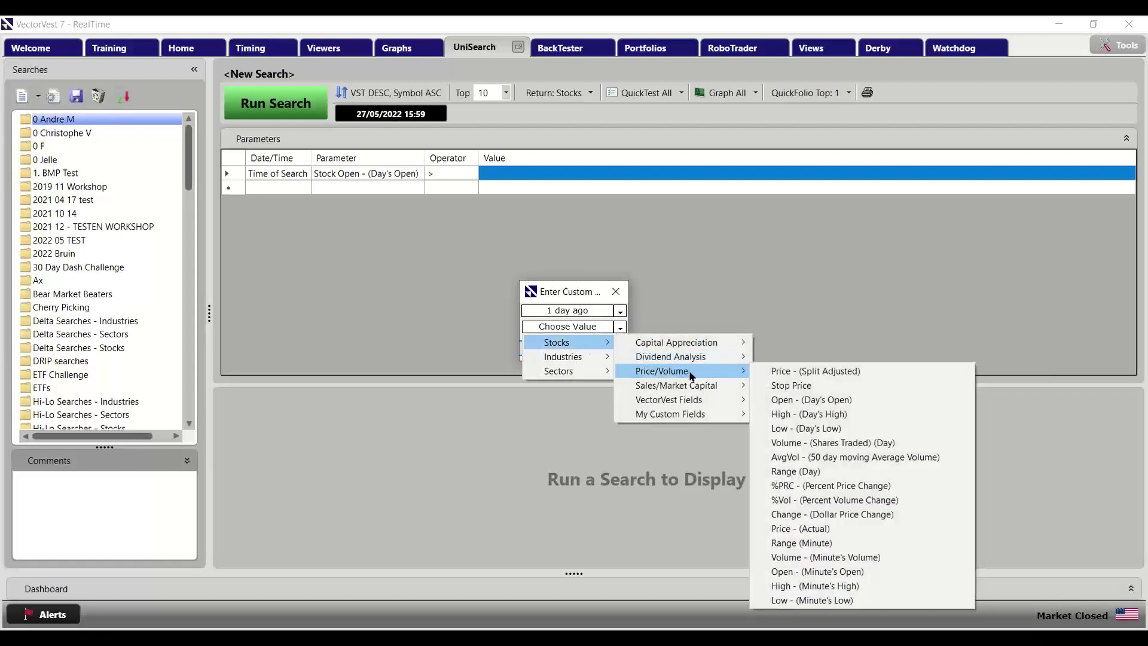
{"action": "left_click", "coordinate": [795, 374]}
{"action": "left_click", "coordinate": [545, 347]}
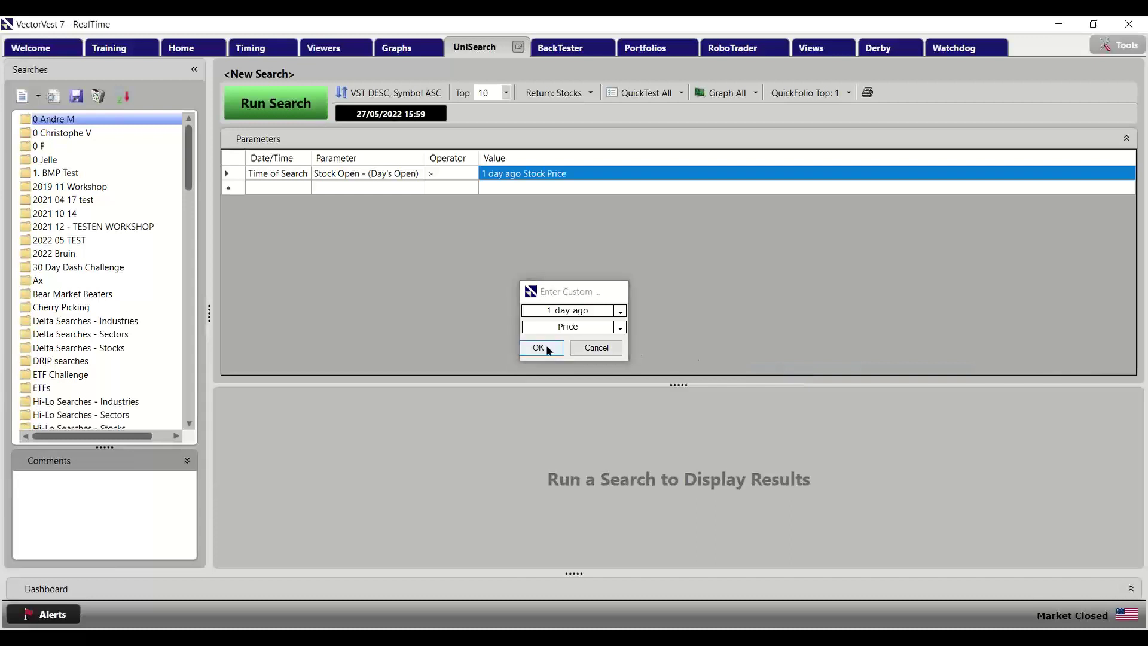
{"action": "left_click", "coordinate": [226, 175]}
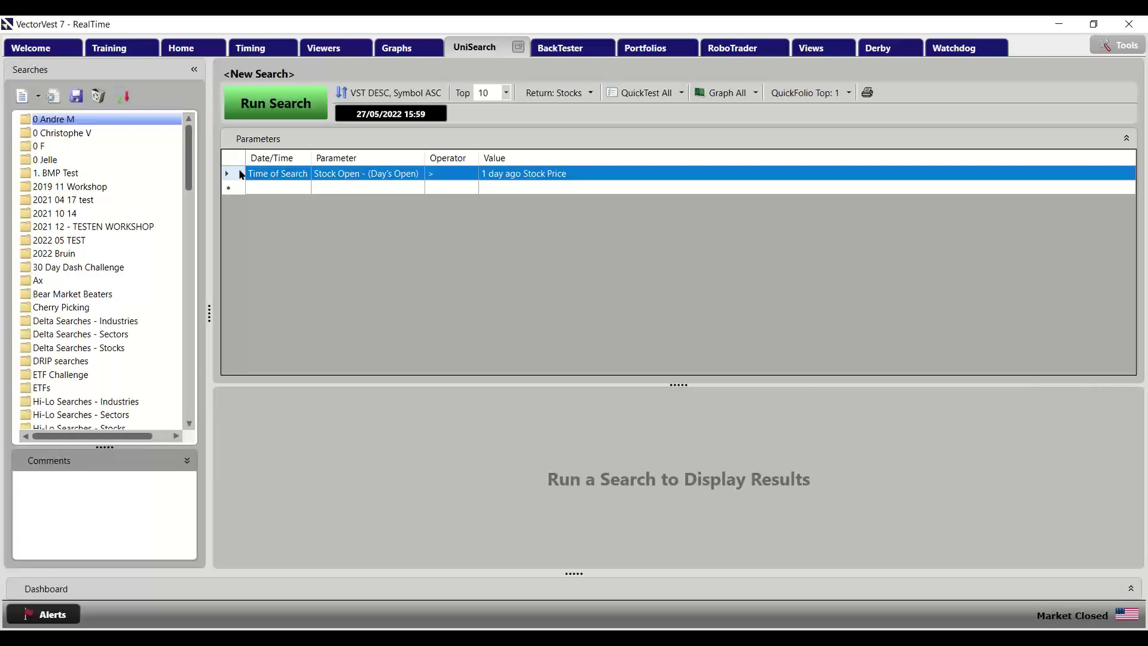
Add a second condition on Stock Price - (Split Adjusted) at Time of Search with the < operator
{"action": "left_click", "coordinate": [349, 188]}
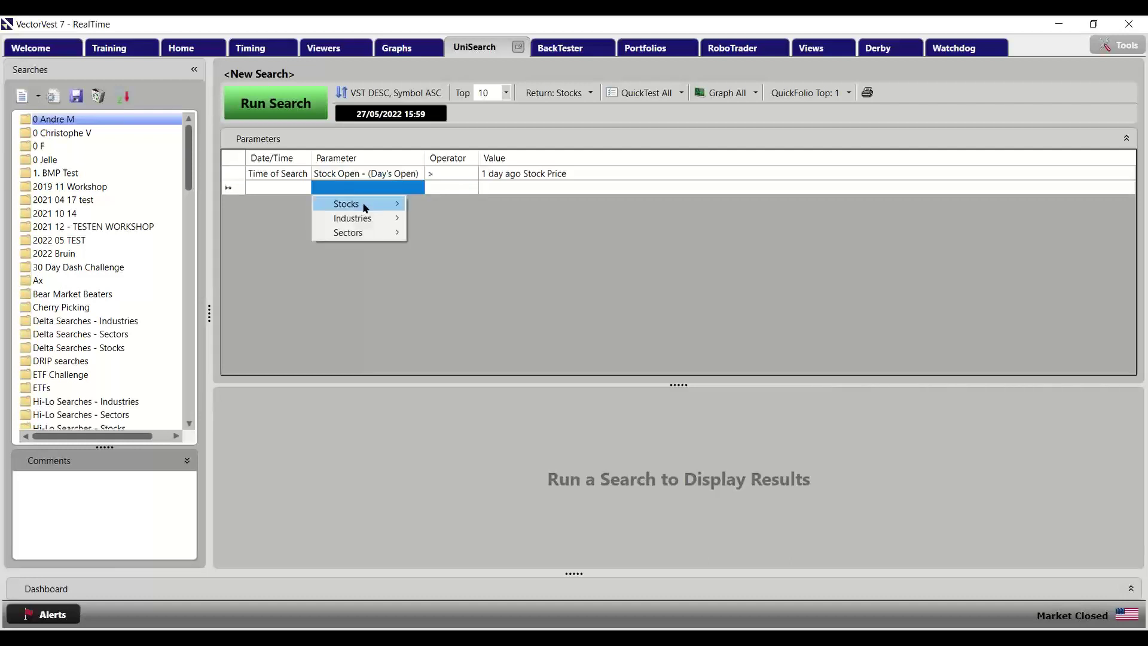
{"action": "mouse_move", "coordinate": [364, 206]}
{"action": "mouse_move", "coordinate": [436, 208]}
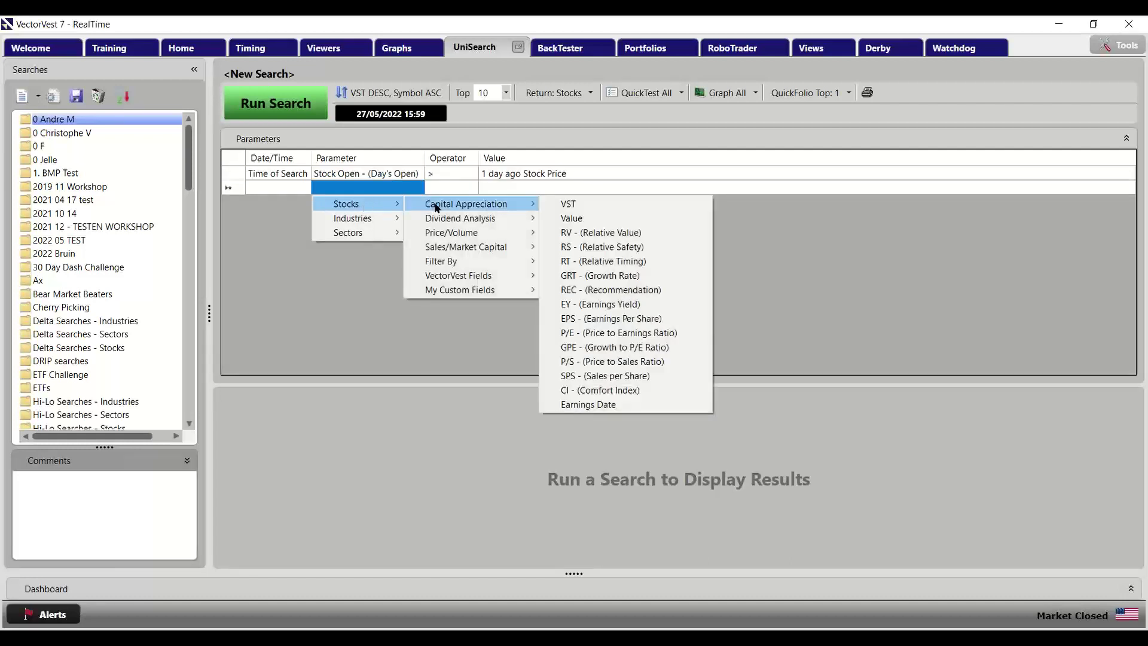
{"action": "mouse_move", "coordinate": [476, 234]}
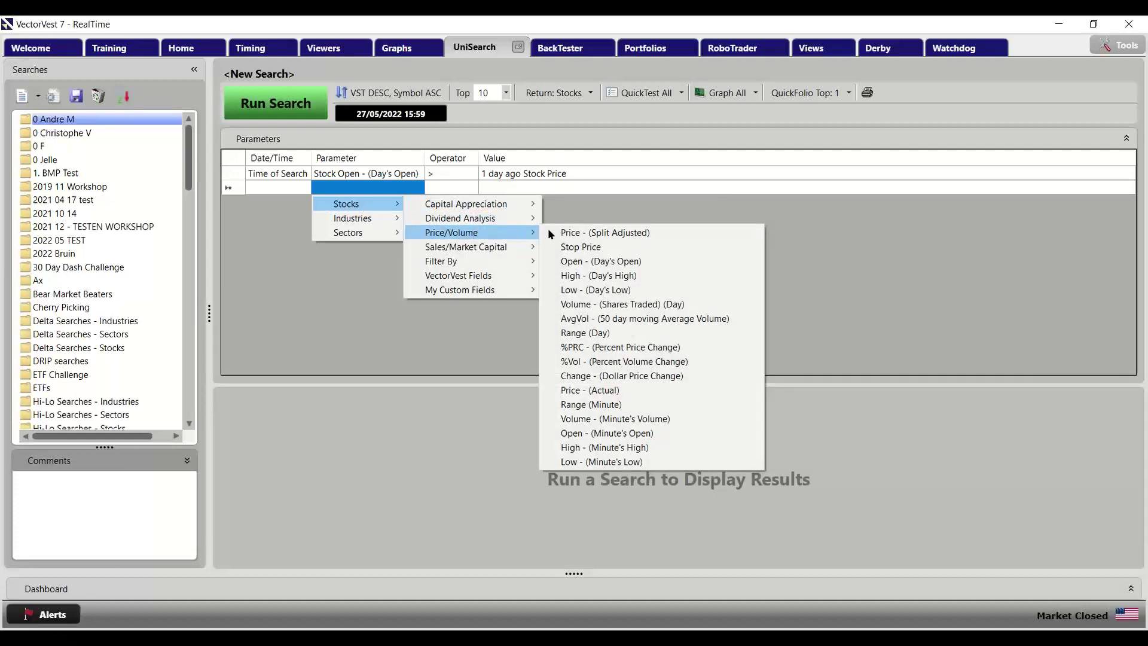
{"action": "left_click", "coordinate": [590, 234]}
{"action": "left_click", "coordinate": [447, 185]}
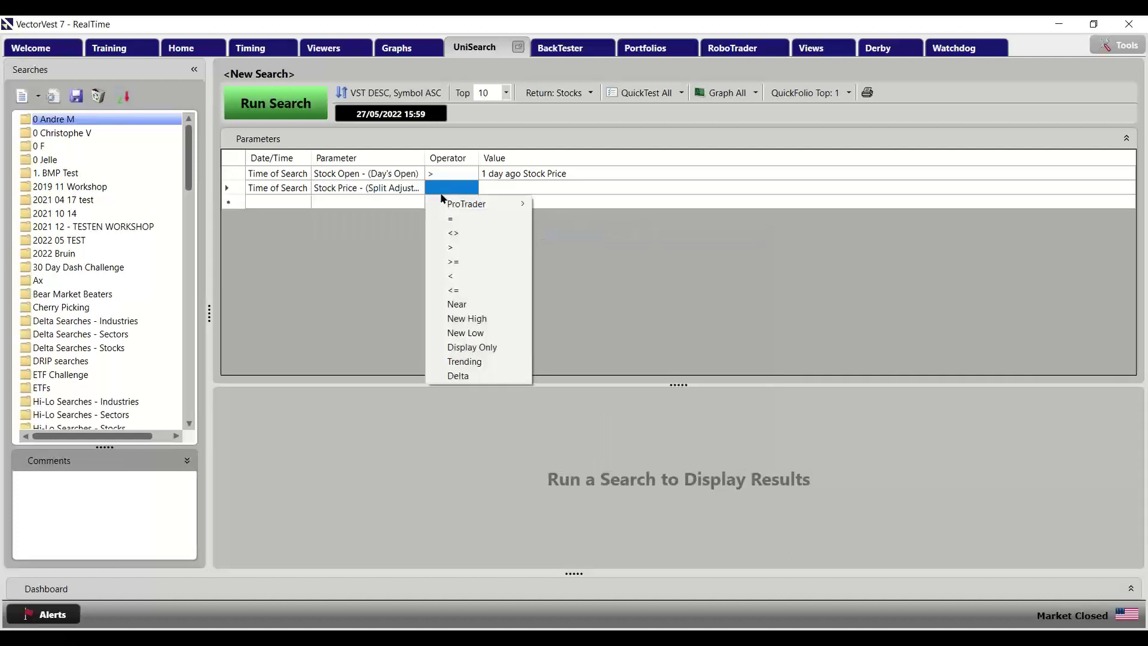
{"action": "left_click", "coordinate": [474, 278]}
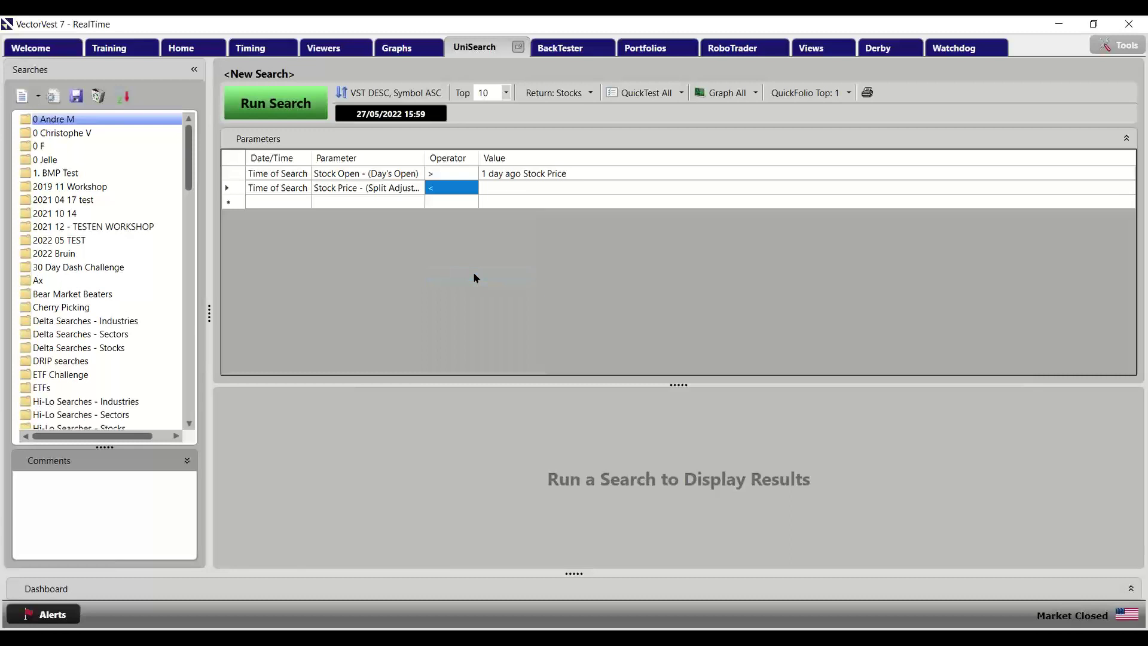
Set the second condition's comparison value to the split-adjusted stock price of 1 day ago
{"action": "left_click", "coordinate": [519, 186]}
{"action": "left_click", "coordinate": [544, 234]}
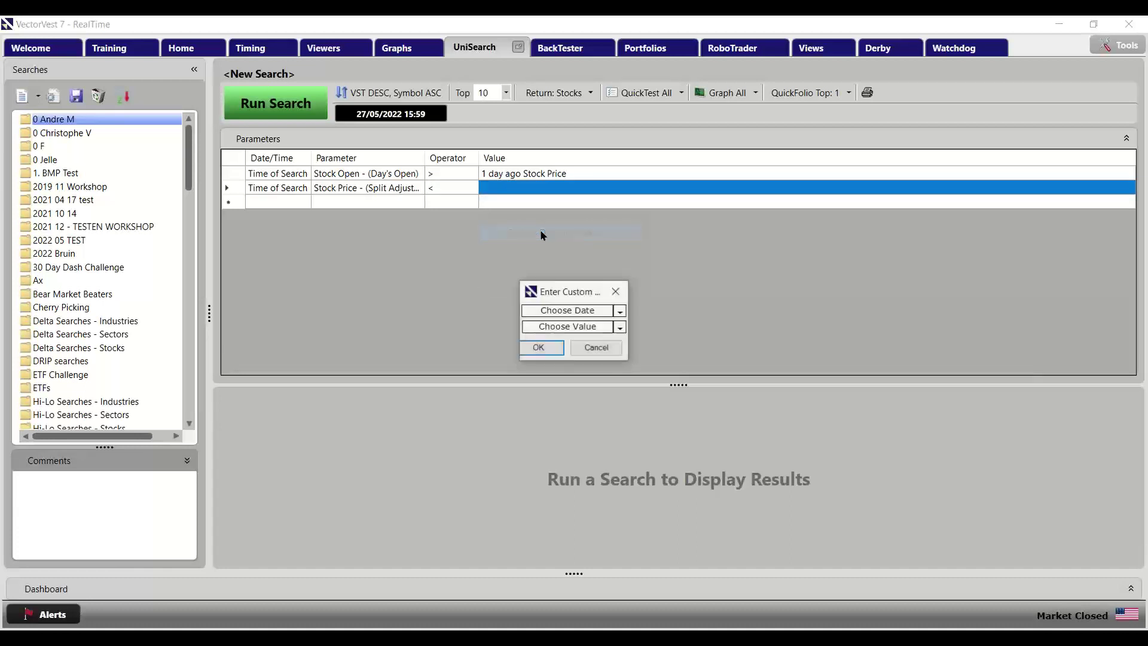
{"action": "left_click", "coordinate": [561, 314]}
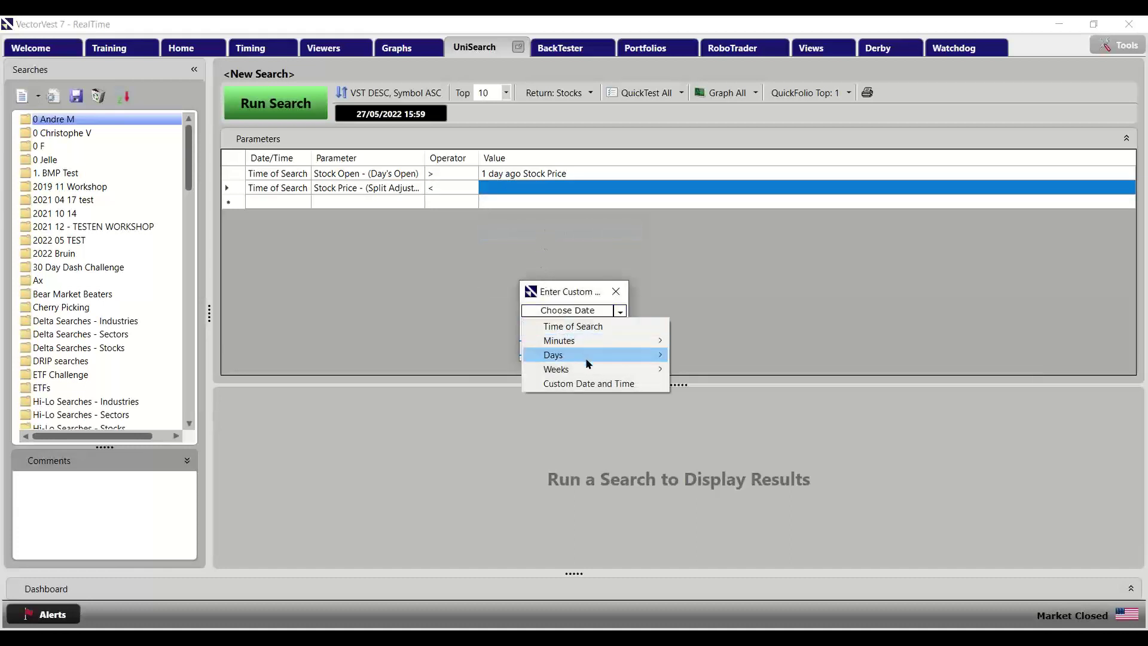
{"action": "mouse_move", "coordinate": [589, 356]}
{"action": "left_click", "coordinate": [696, 353]}
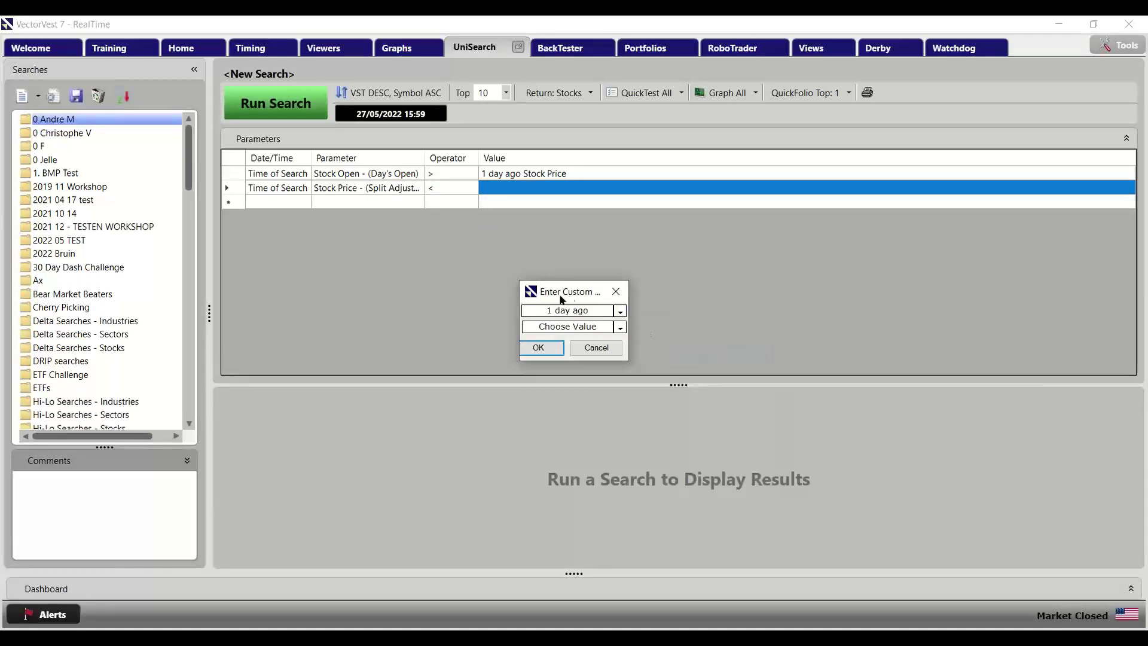
{"action": "left_click", "coordinate": [562, 328]}
{"action": "mouse_move", "coordinate": [582, 353]}
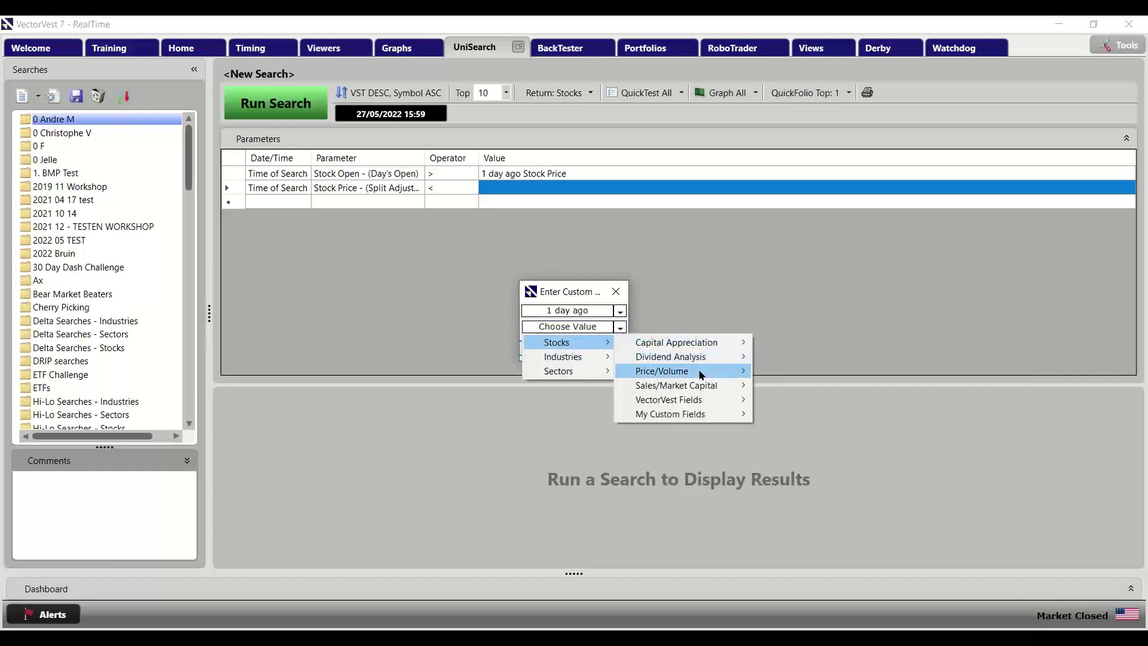
{"action": "mouse_move", "coordinate": [698, 370]}
{"action": "left_click", "coordinate": [782, 369]}
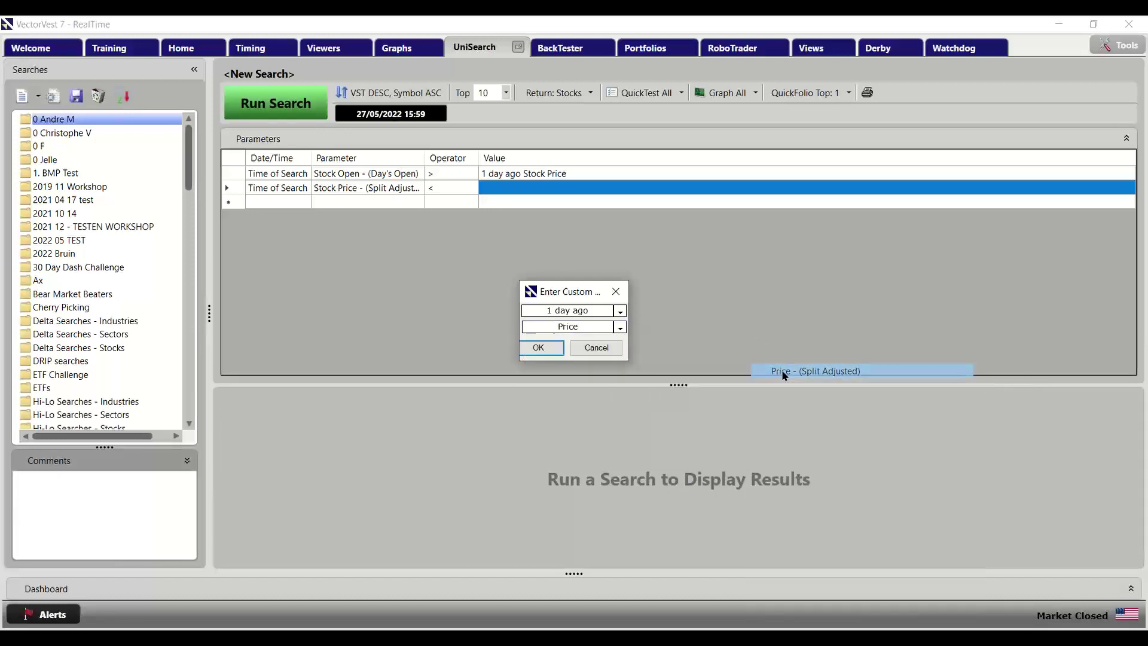
{"action": "left_click", "coordinate": [548, 347]}
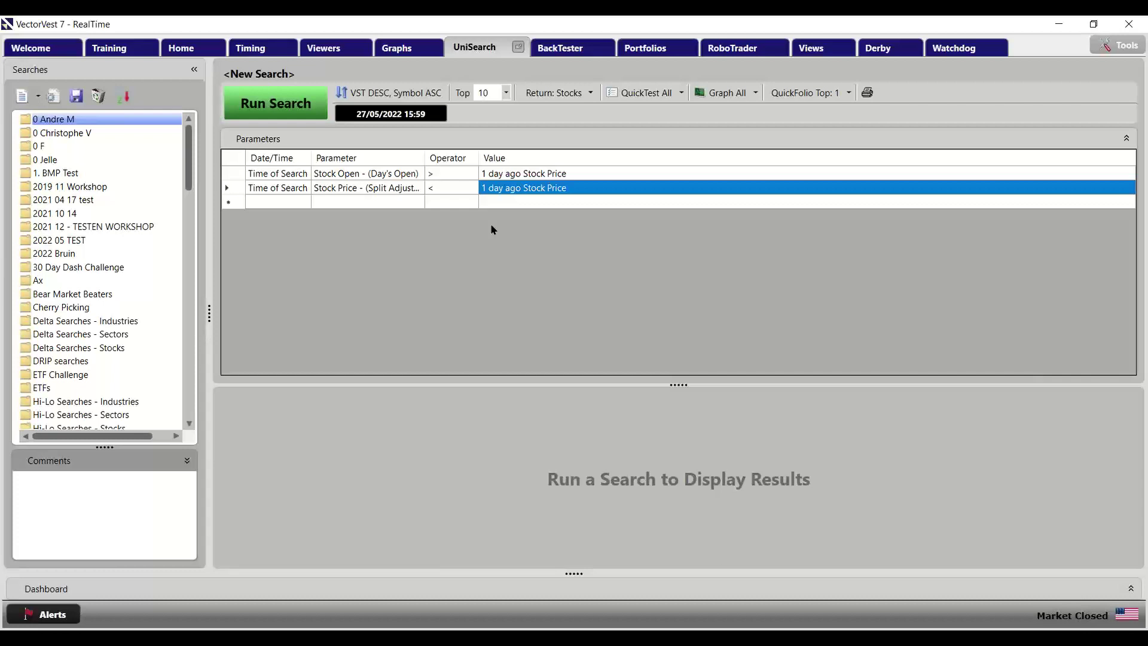
Add a third condition dated 1 day ago on Stock Price - (Split Adjusted) with the > operator
{"action": "left_click", "coordinate": [272, 200]}
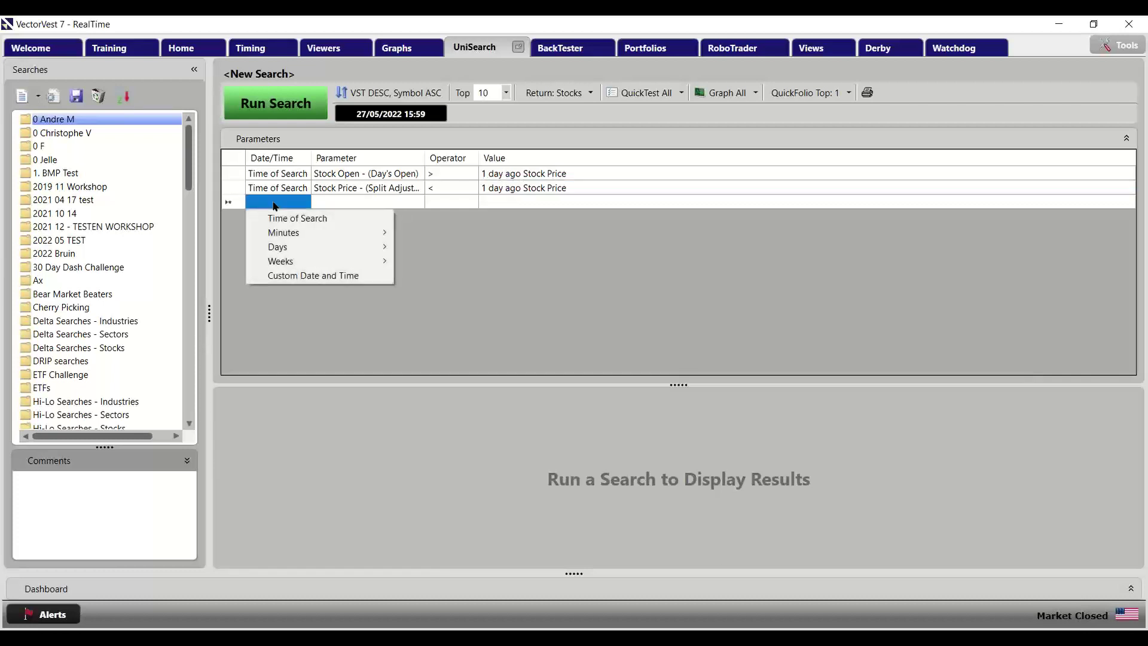
{"action": "mouse_move", "coordinate": [300, 248]}
{"action": "left_click", "coordinate": [425, 250]}
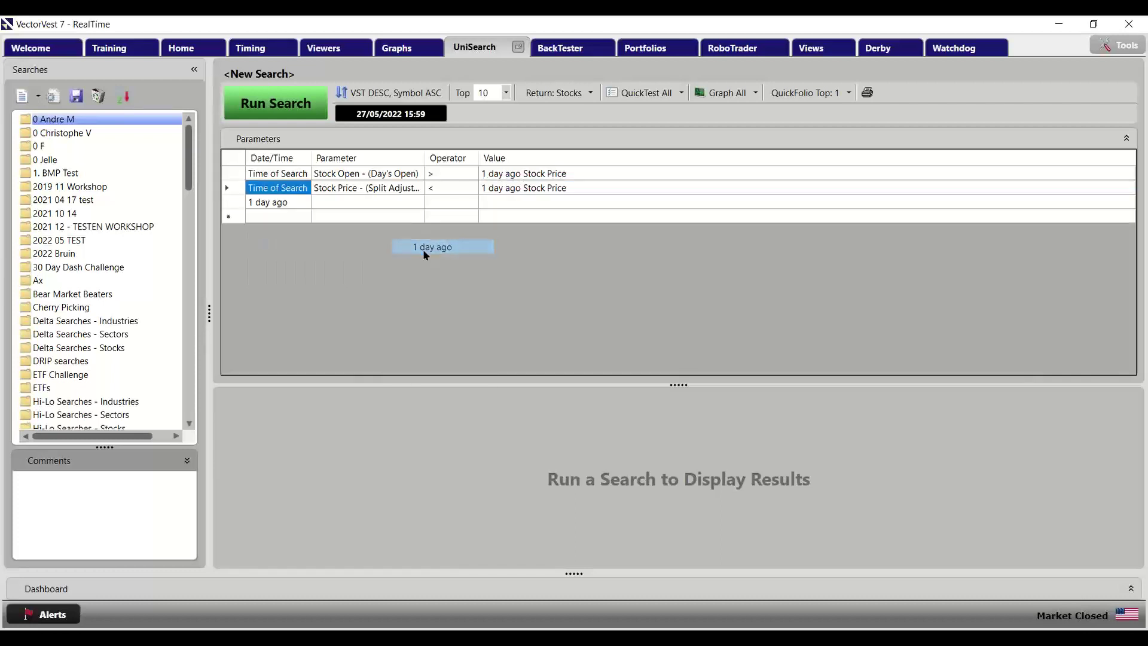
{"action": "left_click", "coordinate": [347, 200]}
{"action": "mouse_move", "coordinate": [371, 221]}
{"action": "mouse_move", "coordinate": [461, 247]}
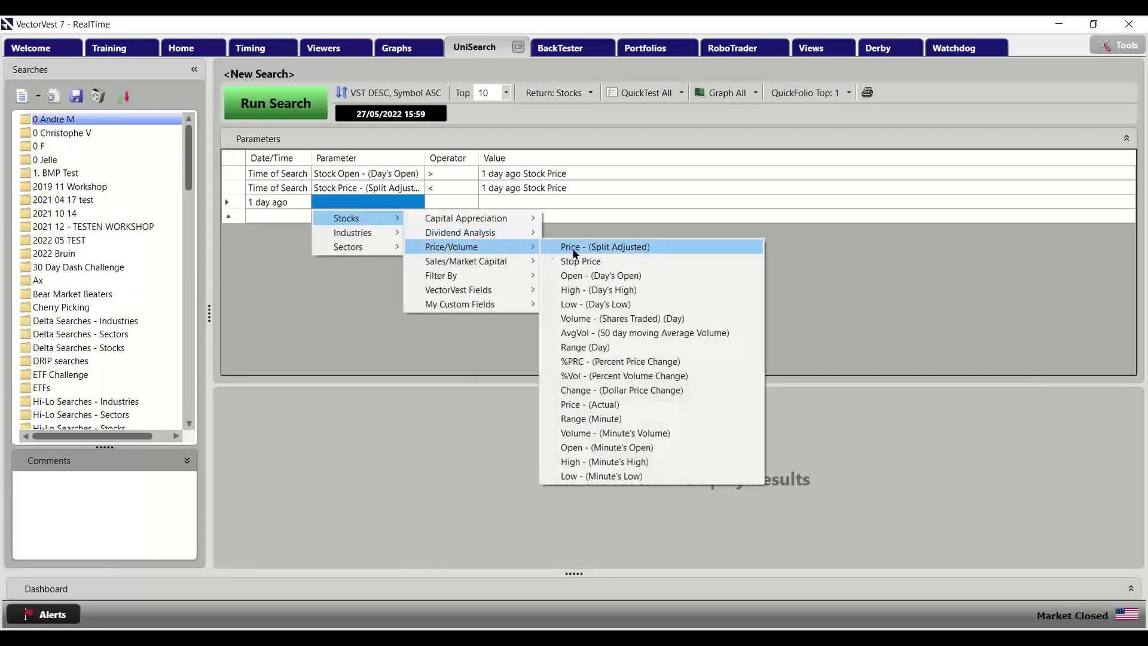
{"action": "left_click", "coordinate": [574, 249]}
{"action": "left_click", "coordinate": [448, 202]}
{"action": "left_click", "coordinate": [448, 203]}
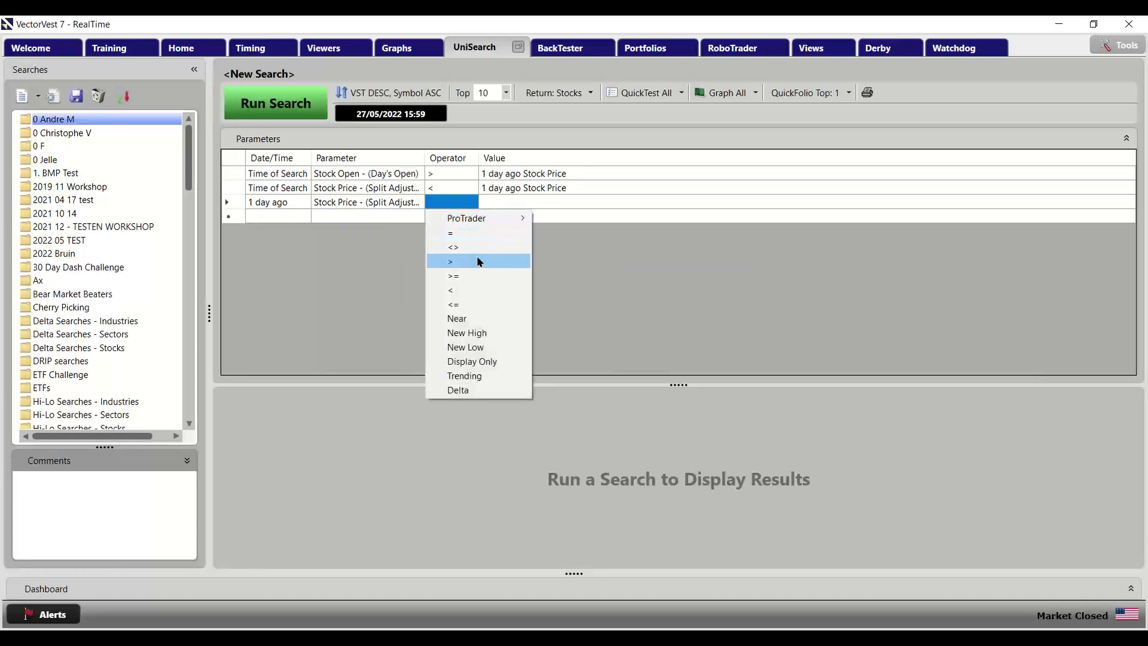
{"action": "left_click", "coordinate": [483, 249]}
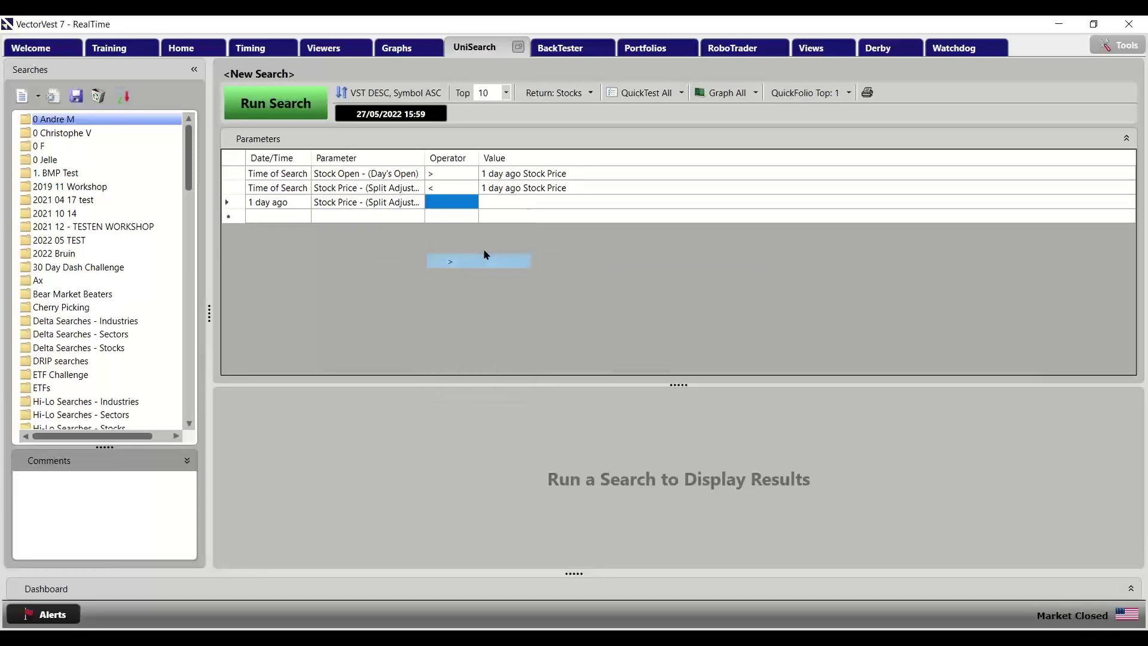
Set the third condition's comparison value to the split-adjusted stock price of 2 days ago
{"action": "left_click", "coordinate": [501, 207]}
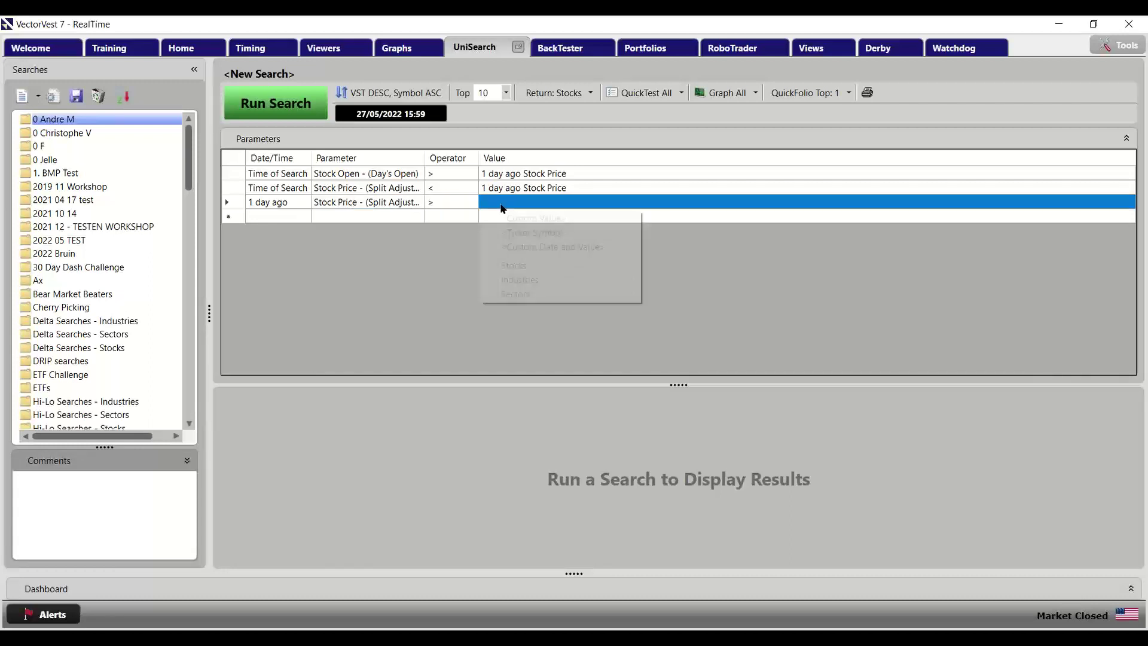
{"action": "left_click", "coordinate": [528, 247]}
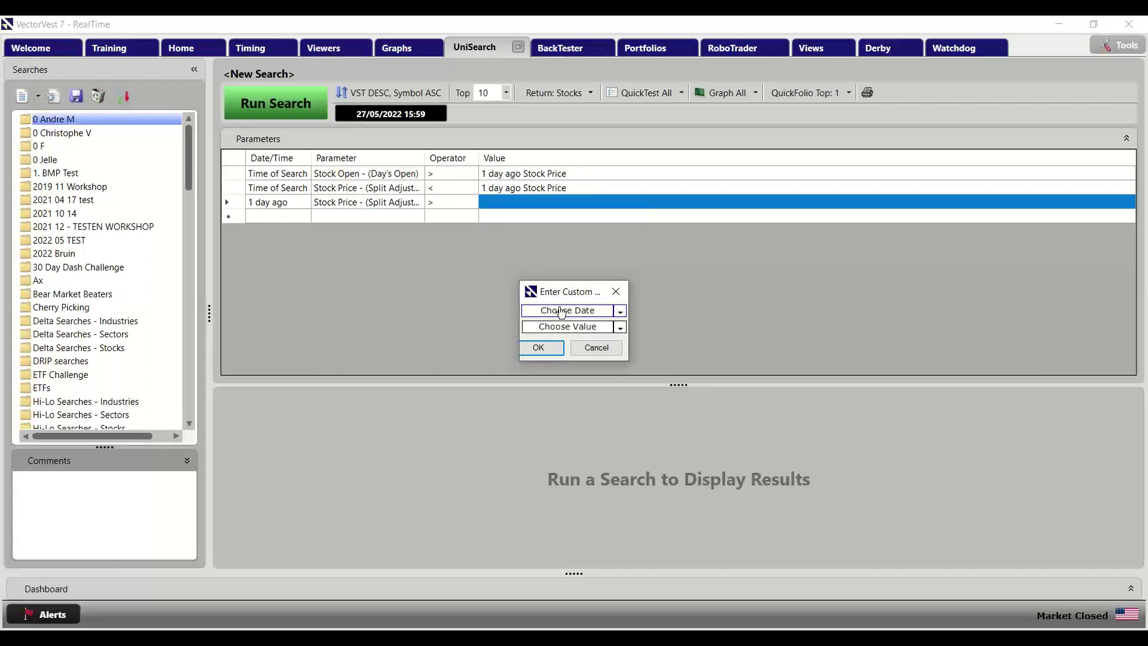
{"action": "left_click", "coordinate": [561, 312]}
{"action": "mouse_move", "coordinate": [620, 354]}
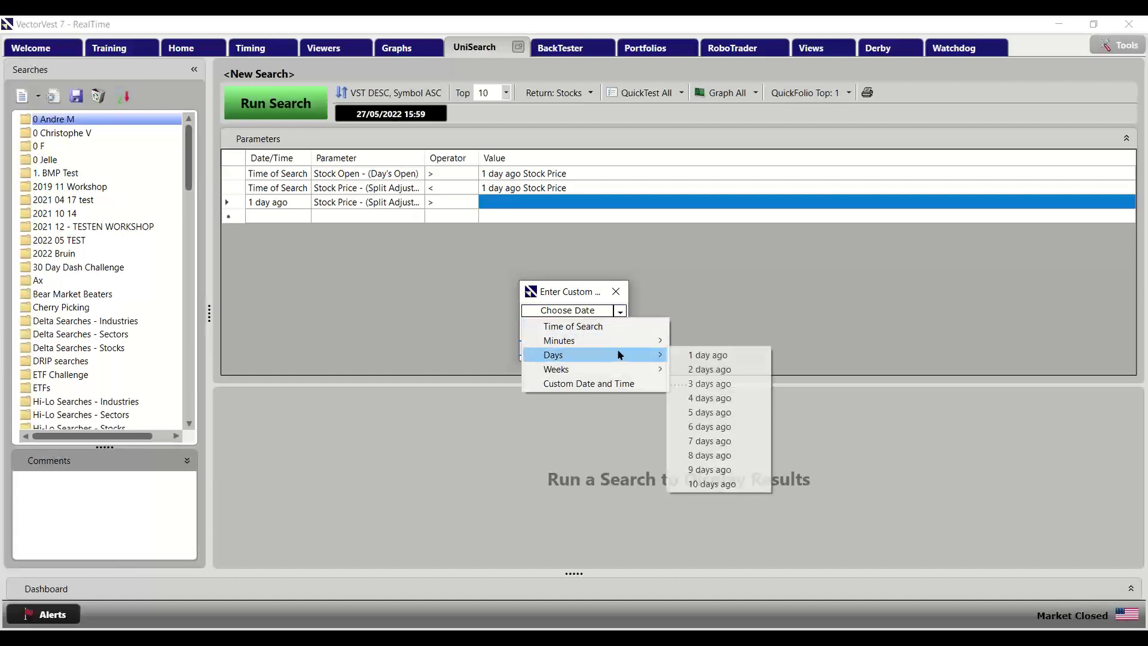
{"action": "left_click", "coordinate": [705, 369]}
{"action": "left_click", "coordinate": [571, 326]}
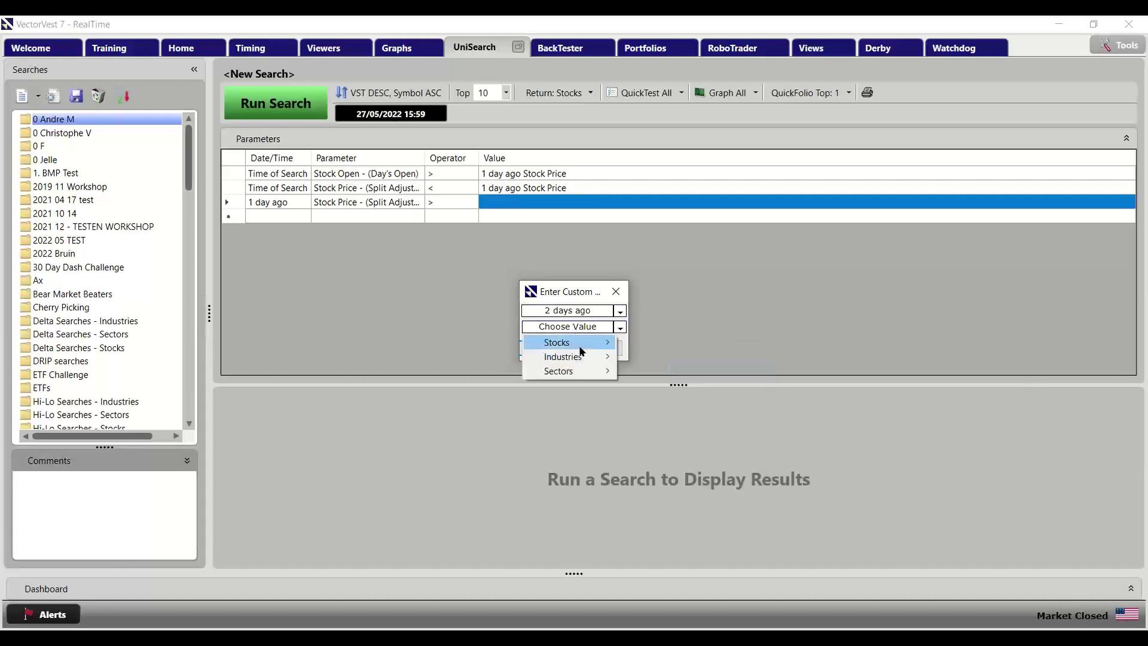
{"action": "mouse_move", "coordinate": [582, 350]}
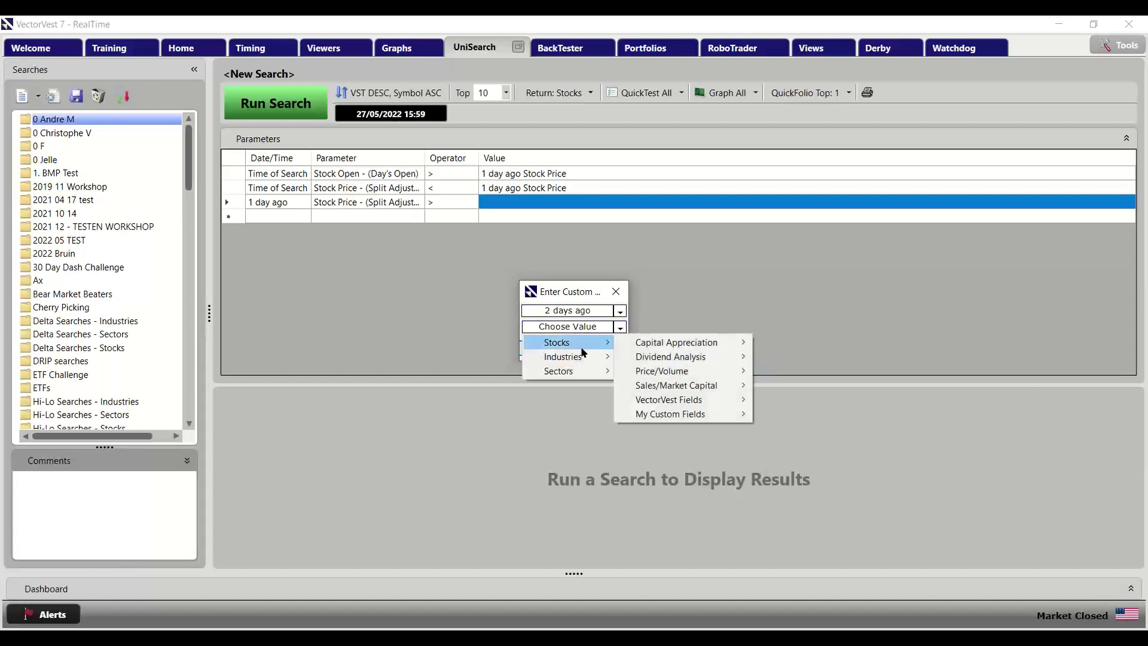
{"action": "mouse_move", "coordinate": [658, 371]}
{"action": "left_click", "coordinate": [785, 371]}
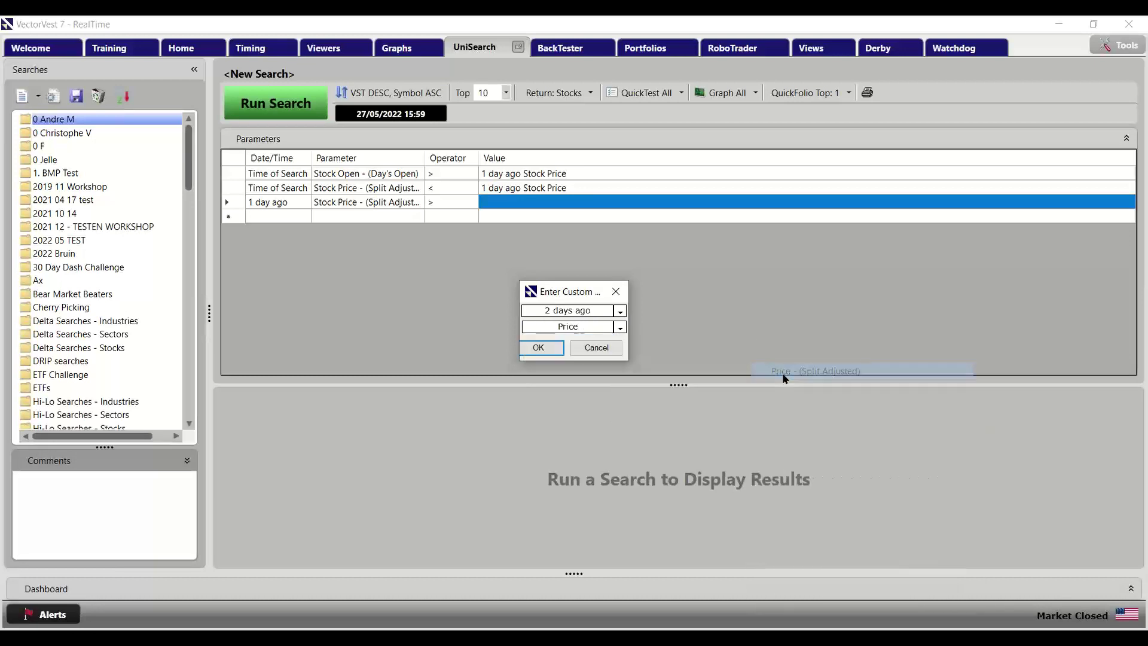
{"action": "left_click", "coordinate": [555, 347]}
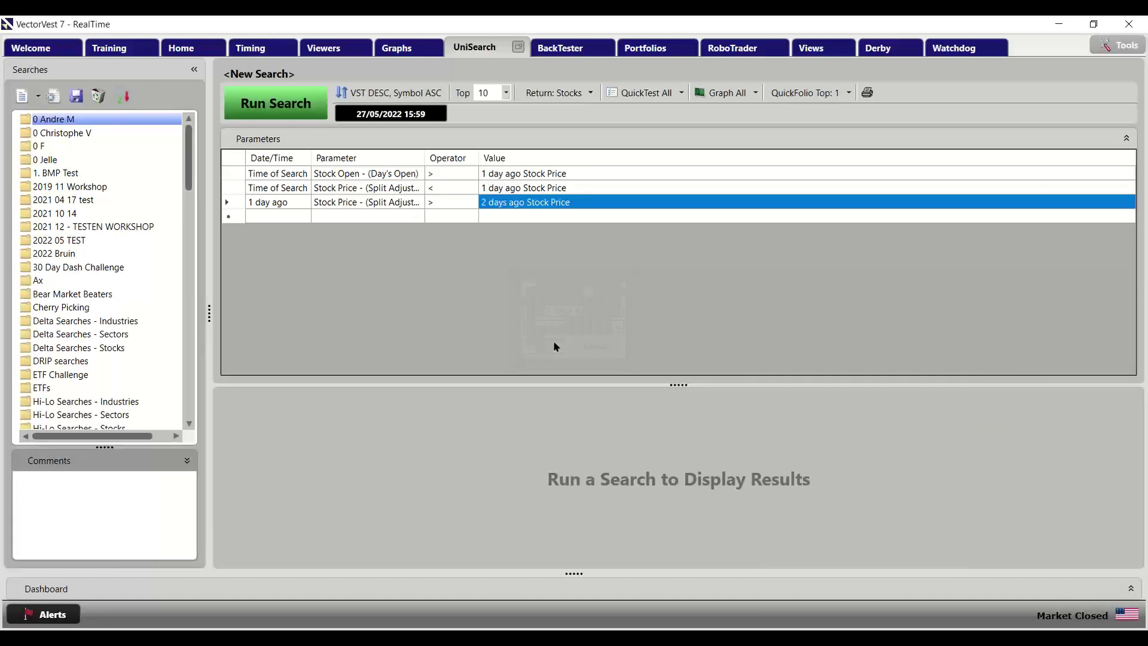
{"action": "left_click", "coordinate": [231, 201]}
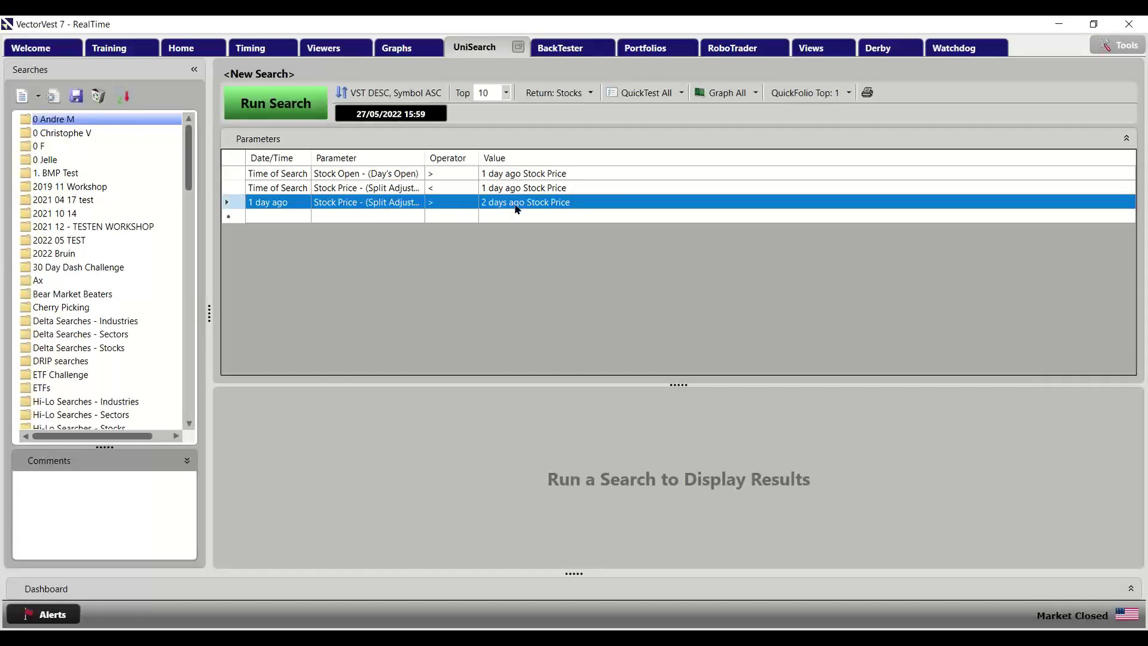
Add a fourth condition dated 2 days ago on Stock Price - (Split Adjusted) with the > operator
{"action": "left_click", "coordinate": [274, 214]}
{"action": "mouse_move", "coordinate": [293, 258]}
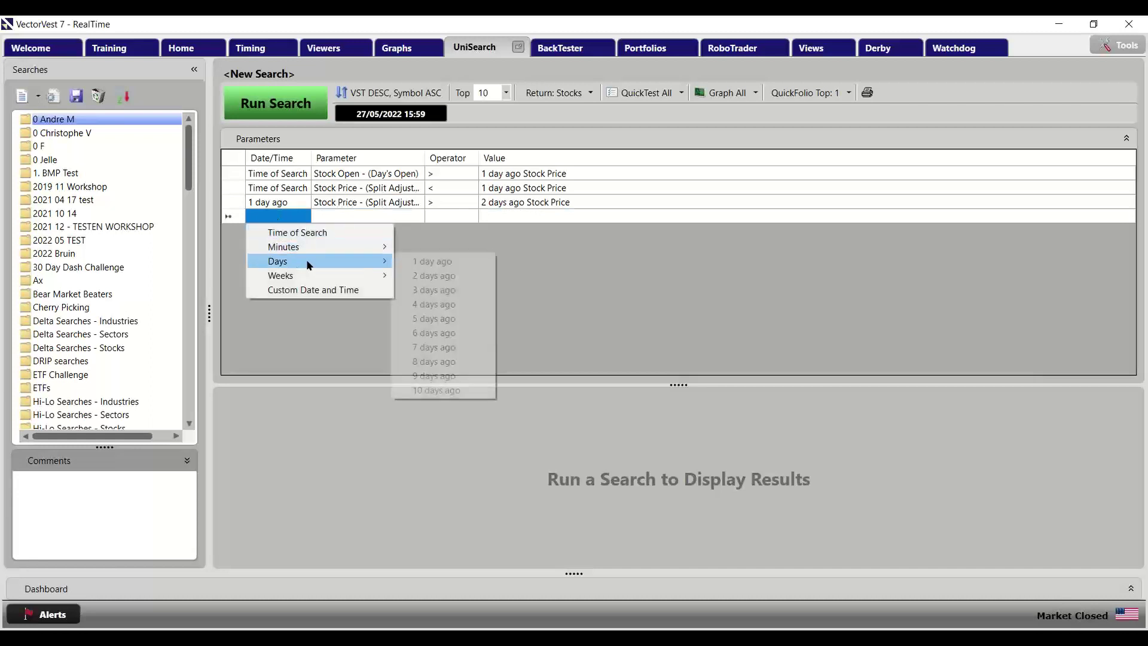
{"action": "left_click", "coordinate": [431, 276]}
{"action": "left_click", "coordinate": [359, 221]}
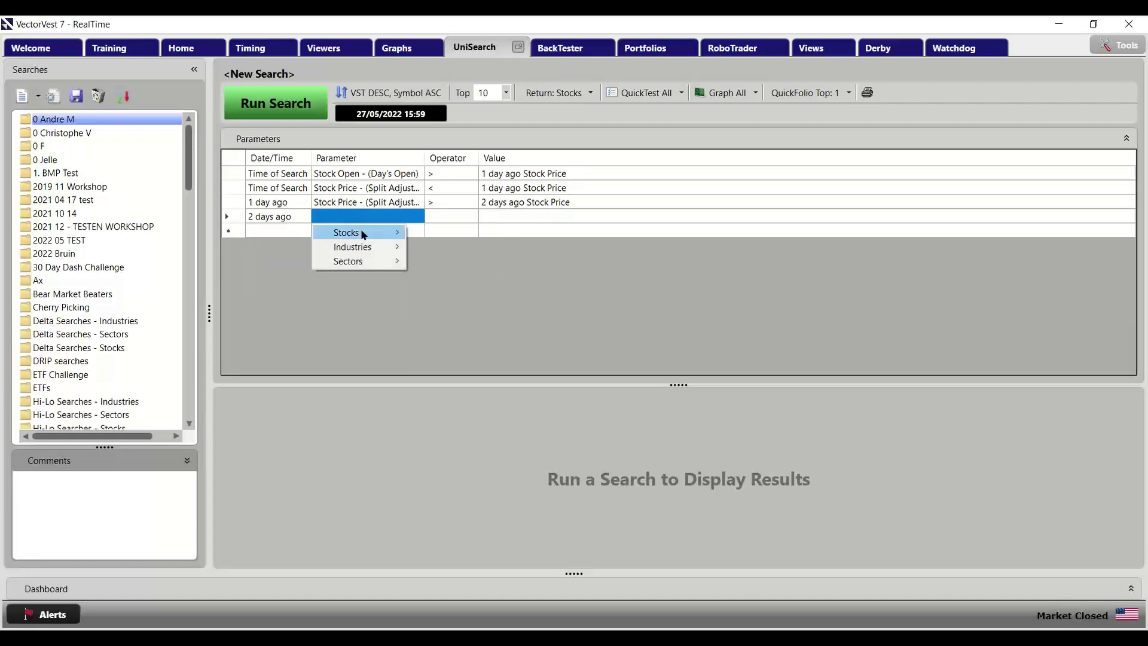
{"action": "mouse_move", "coordinate": [361, 233]}
{"action": "mouse_move", "coordinate": [503, 232]}
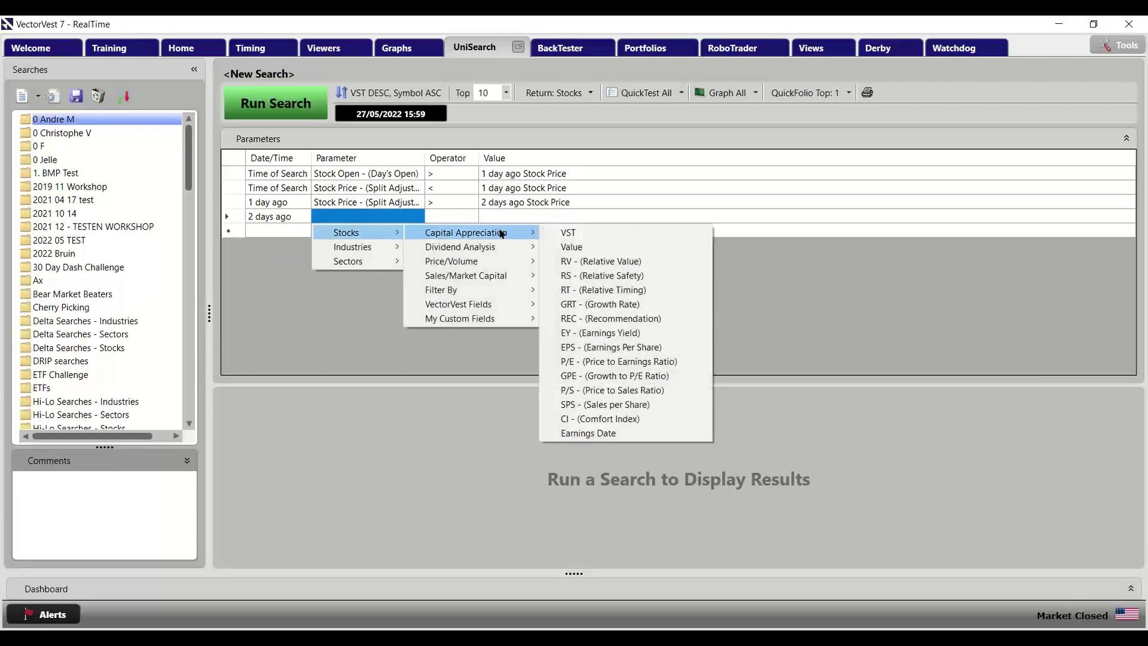
{"action": "mouse_move", "coordinate": [505, 262]}
{"action": "left_click", "coordinate": [598, 261]}
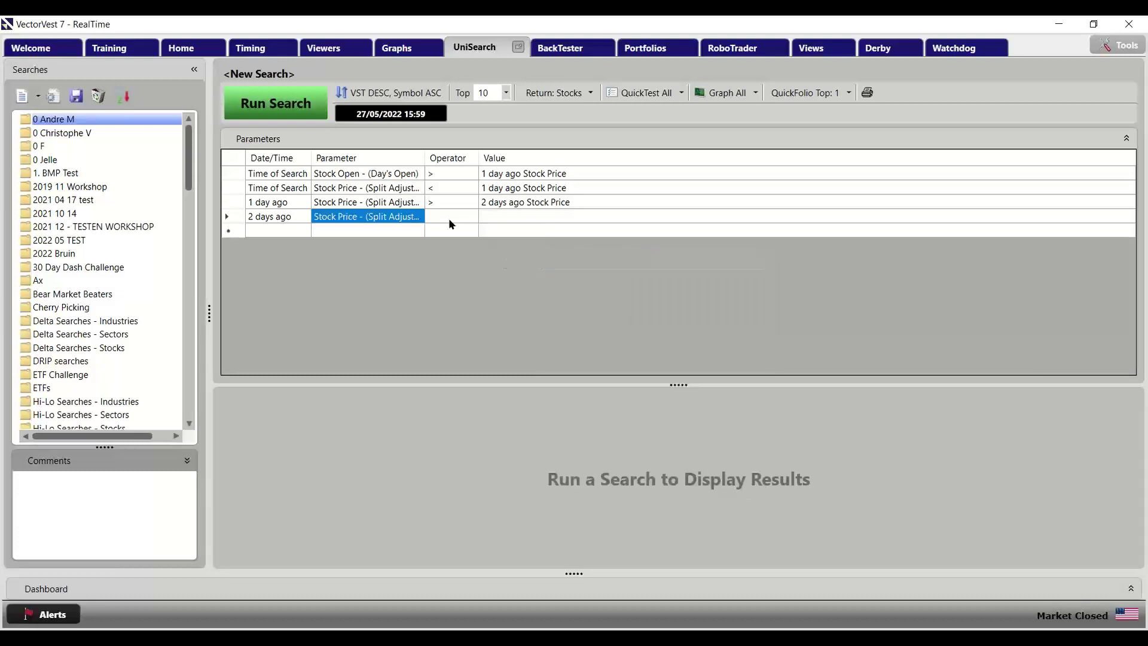
{"action": "left_click", "coordinate": [449, 223]}
{"action": "left_click", "coordinate": [477, 275]}
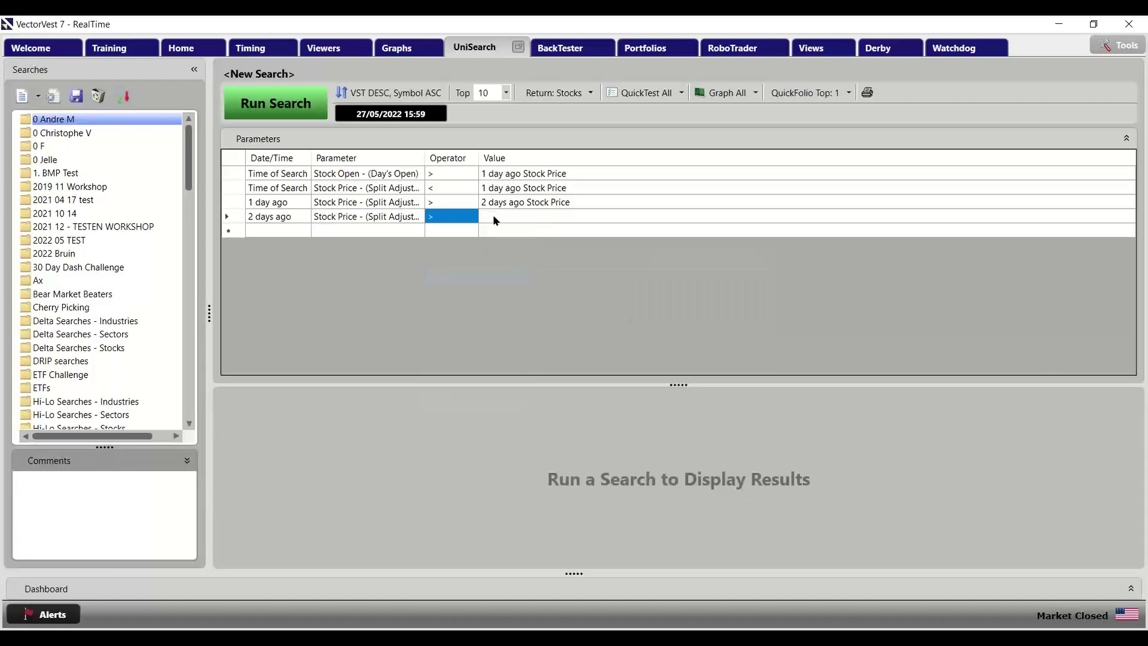
Set the fourth condition's comparison value to the split-adjusted stock price of 3 days ago
{"action": "left_click", "coordinate": [494, 216]}
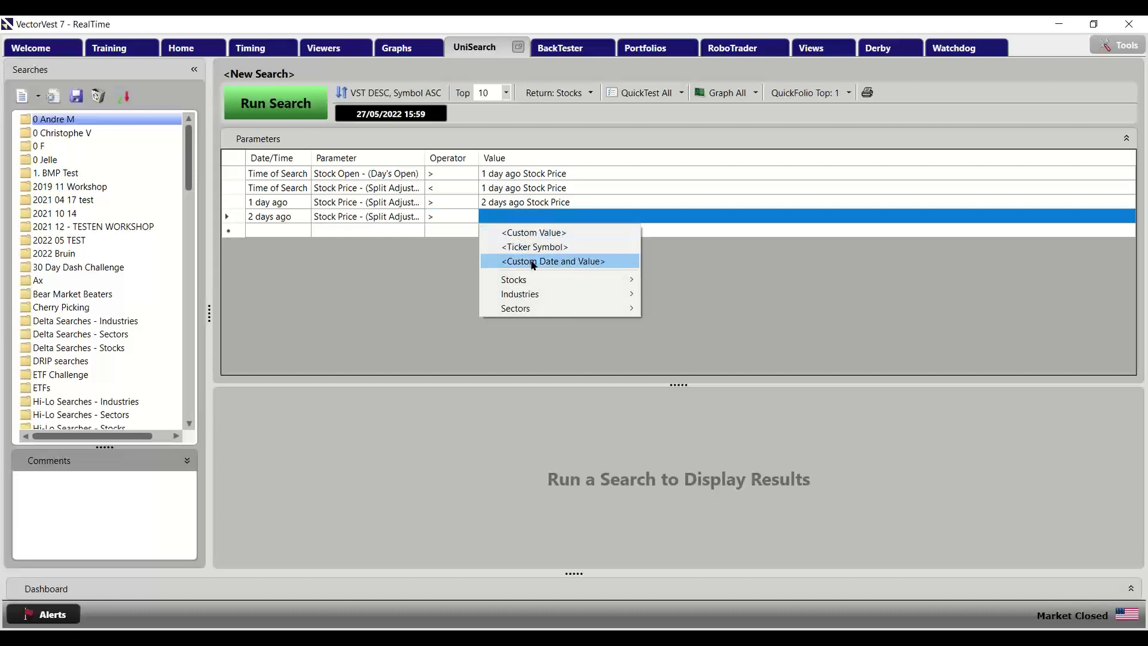
{"action": "left_click", "coordinate": [589, 263]}
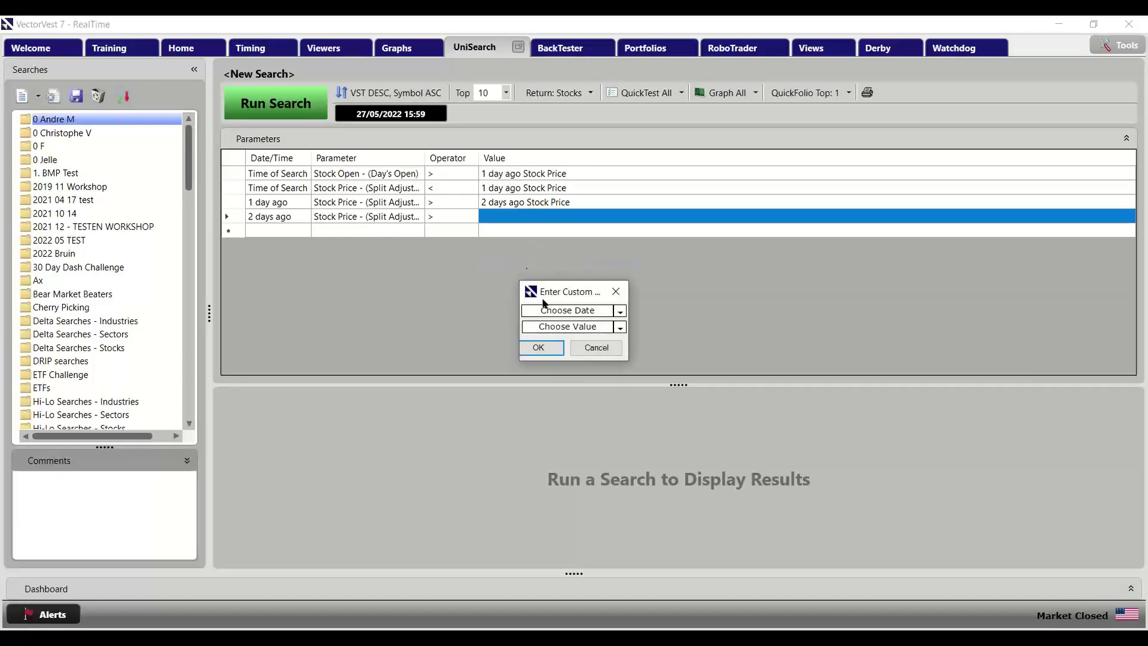
{"action": "left_click", "coordinate": [564, 311]}
{"action": "mouse_move", "coordinate": [592, 356]}
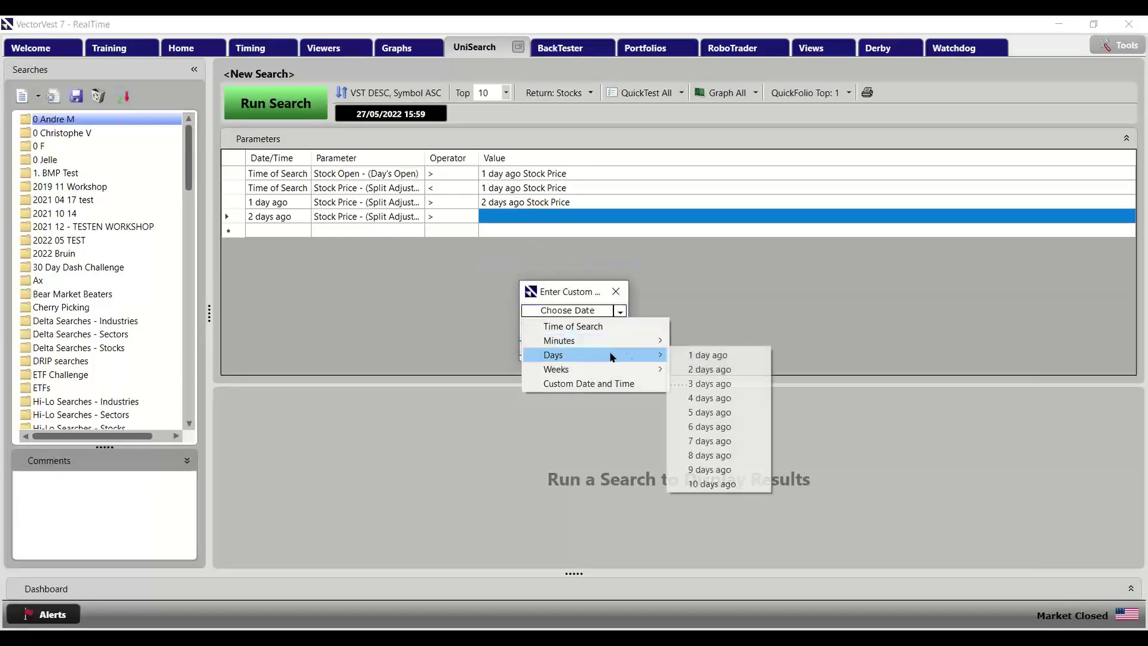
{"action": "left_click", "coordinate": [715, 383]}
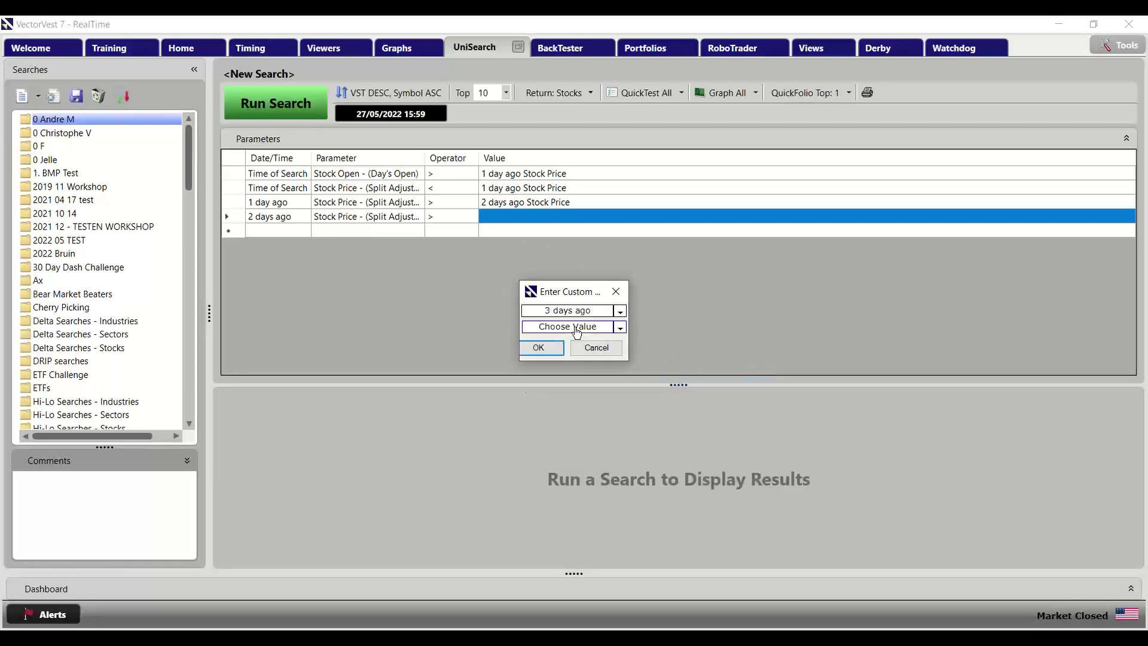
{"action": "left_click", "coordinate": [584, 328]}
{"action": "mouse_move", "coordinate": [589, 336]}
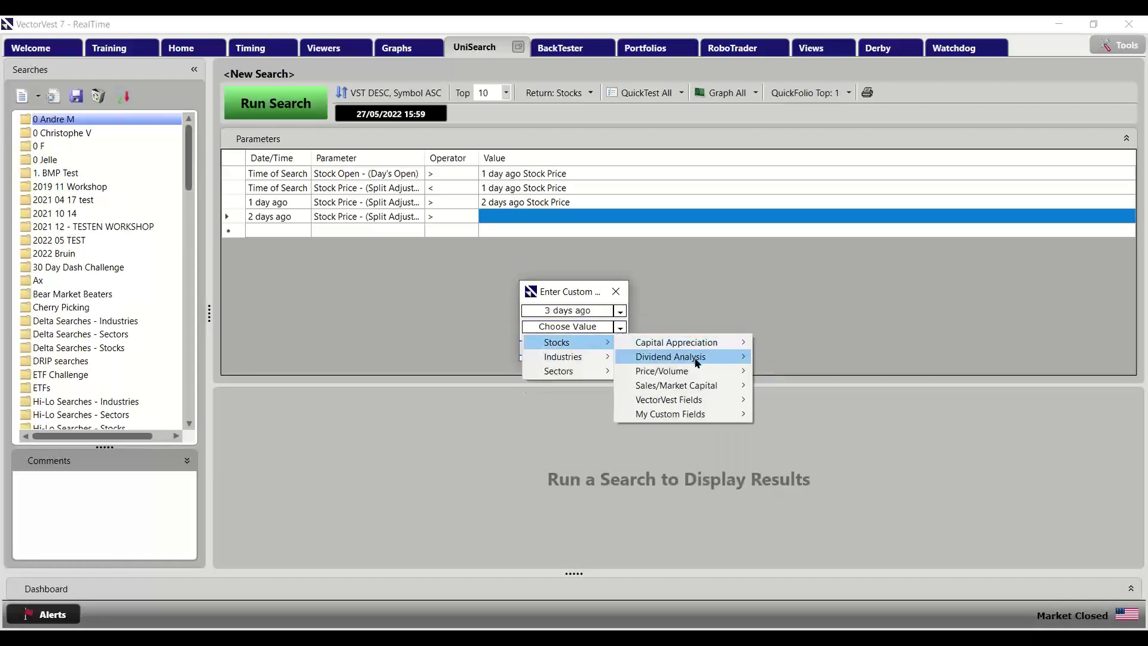
{"action": "mouse_move", "coordinate": [708, 371]}
{"action": "left_click", "coordinate": [774, 374]}
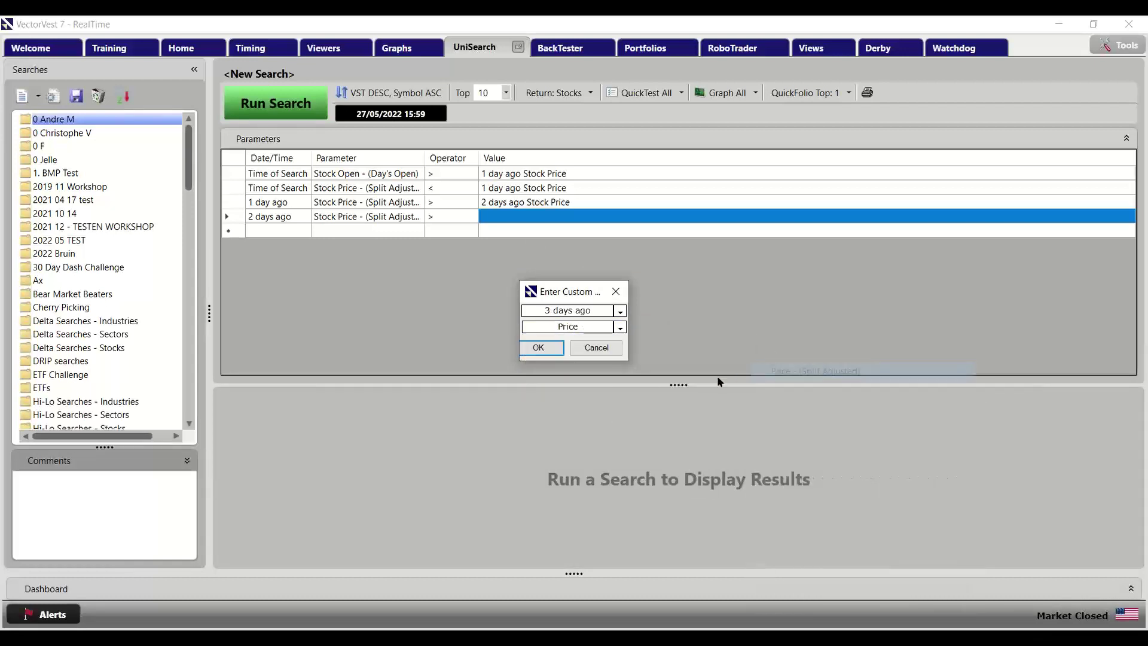
{"action": "left_click", "coordinate": [544, 348]}
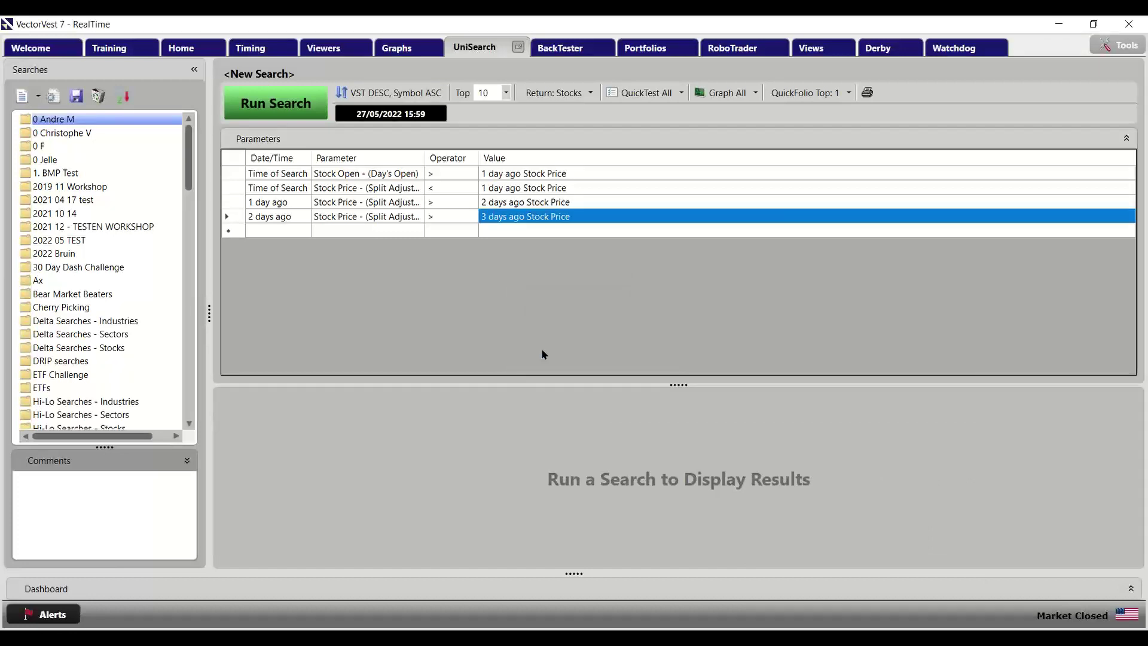
Add a fifth condition dated 3 days ago on Stock Price - (Split Adjusted) with the > operator
{"action": "left_click", "coordinate": [283, 230]}
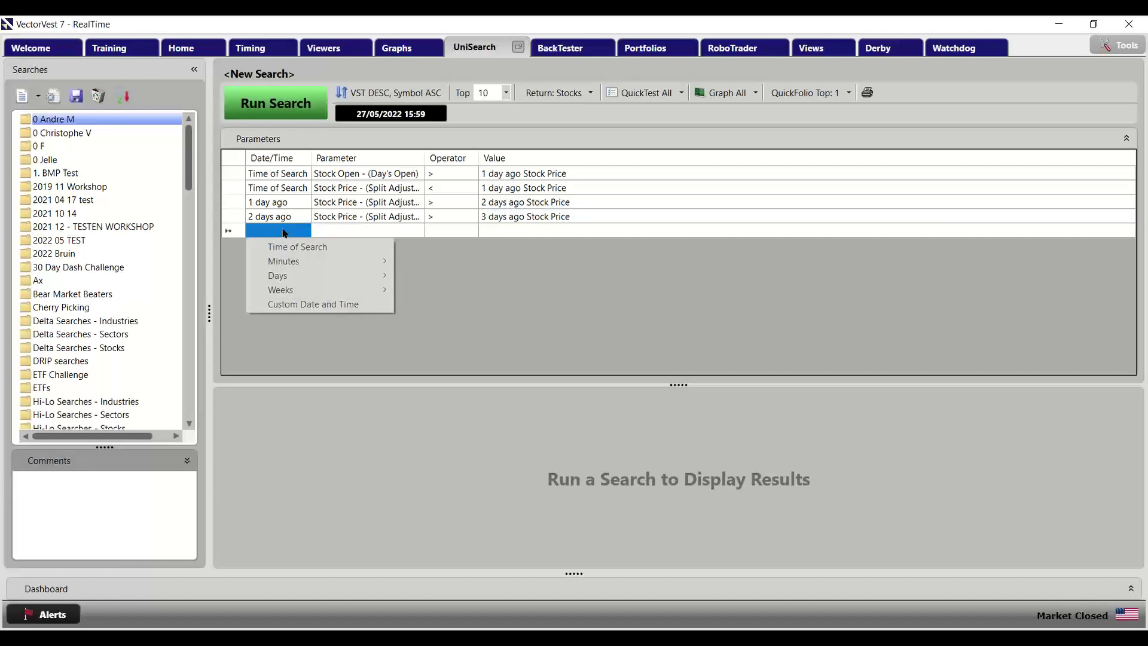
{"action": "mouse_move", "coordinate": [371, 276]}
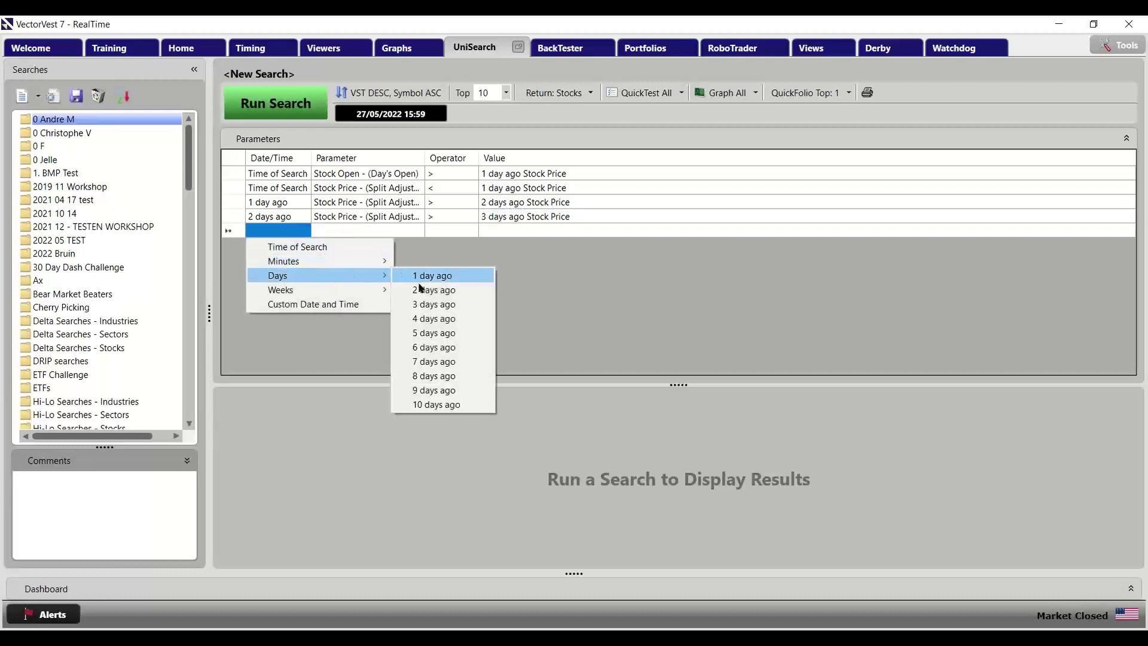
{"action": "left_click", "coordinate": [419, 303]}
{"action": "left_click", "coordinate": [383, 230]}
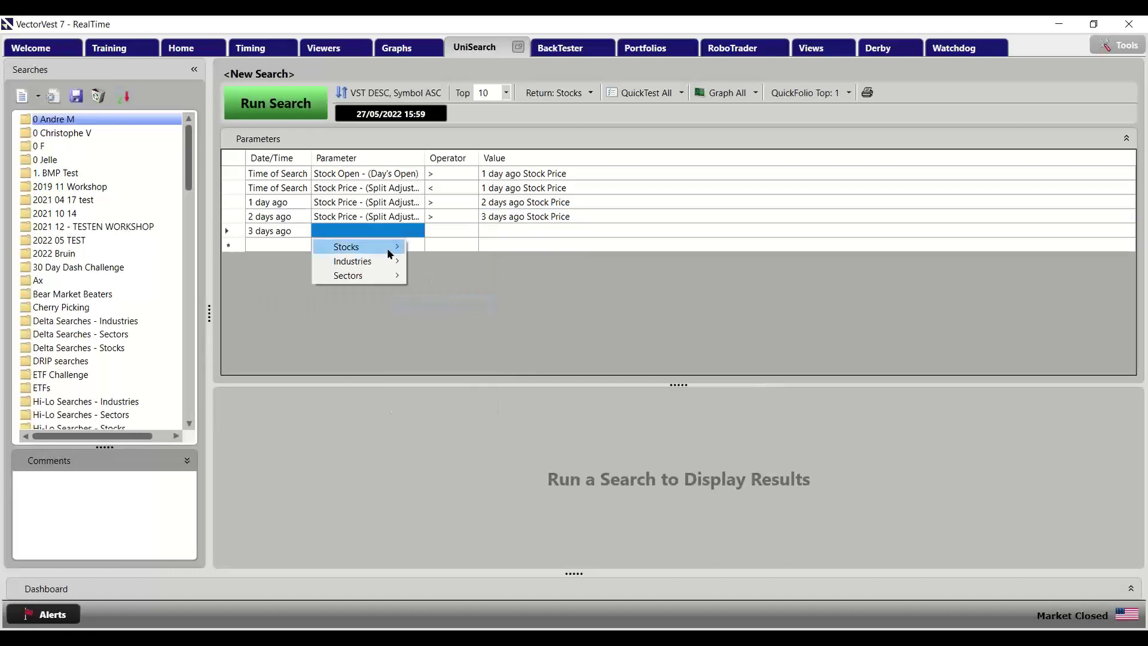
{"action": "mouse_move", "coordinate": [390, 247]}
{"action": "mouse_move", "coordinate": [486, 280]}
{"action": "left_click", "coordinate": [568, 275]}
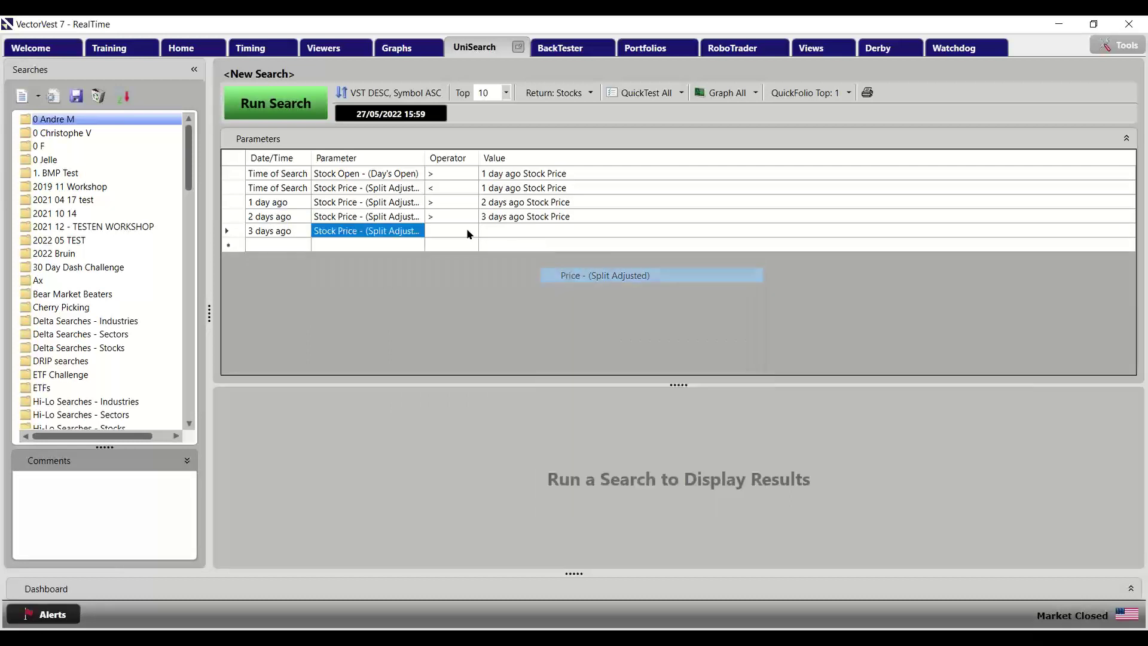
{"action": "left_click", "coordinate": [466, 230]}
{"action": "left_click", "coordinate": [475, 290]}
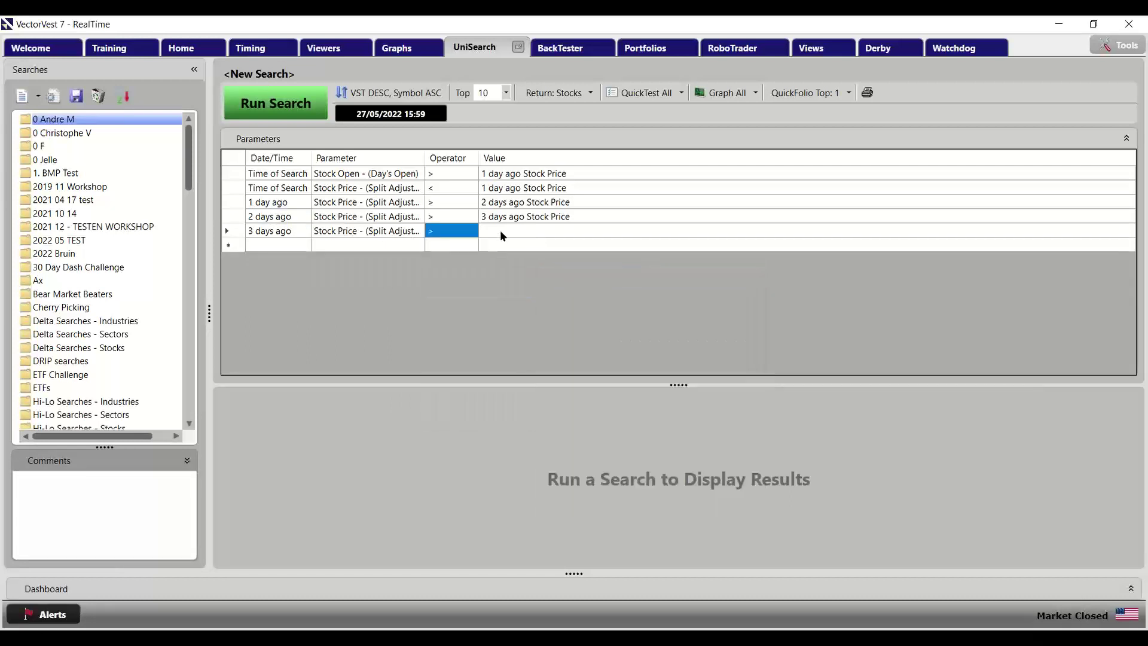
Set the fifth condition's comparison value to the split-adjusted stock price of 4 days ago
{"action": "left_click", "coordinate": [500, 231]}
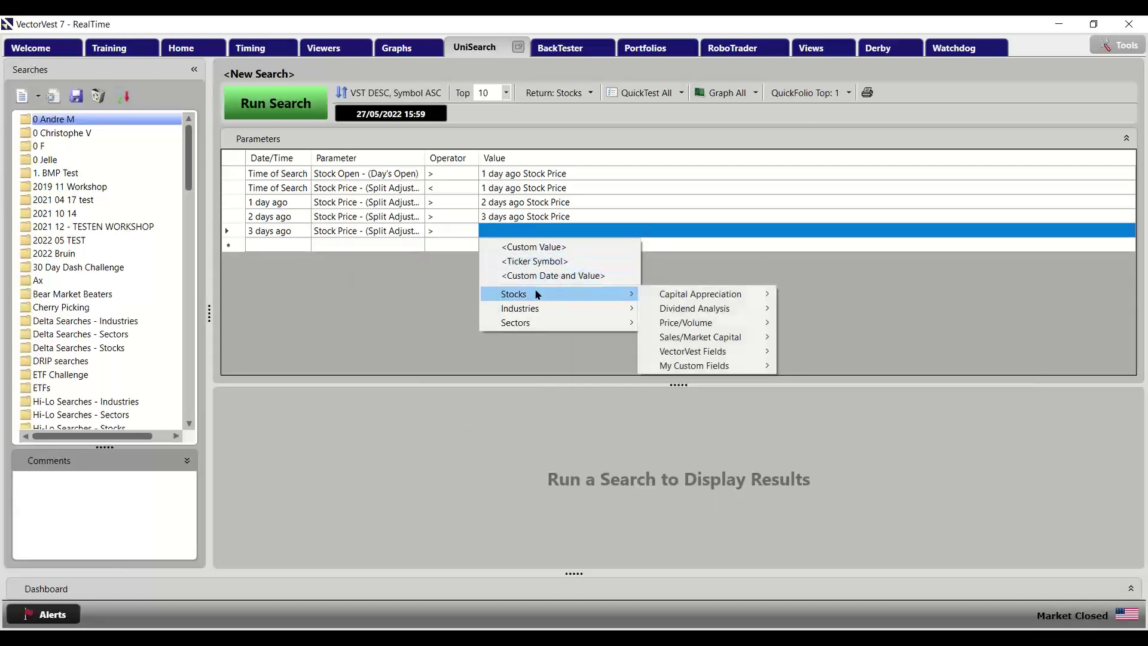
{"action": "left_click", "coordinate": [545, 275]}
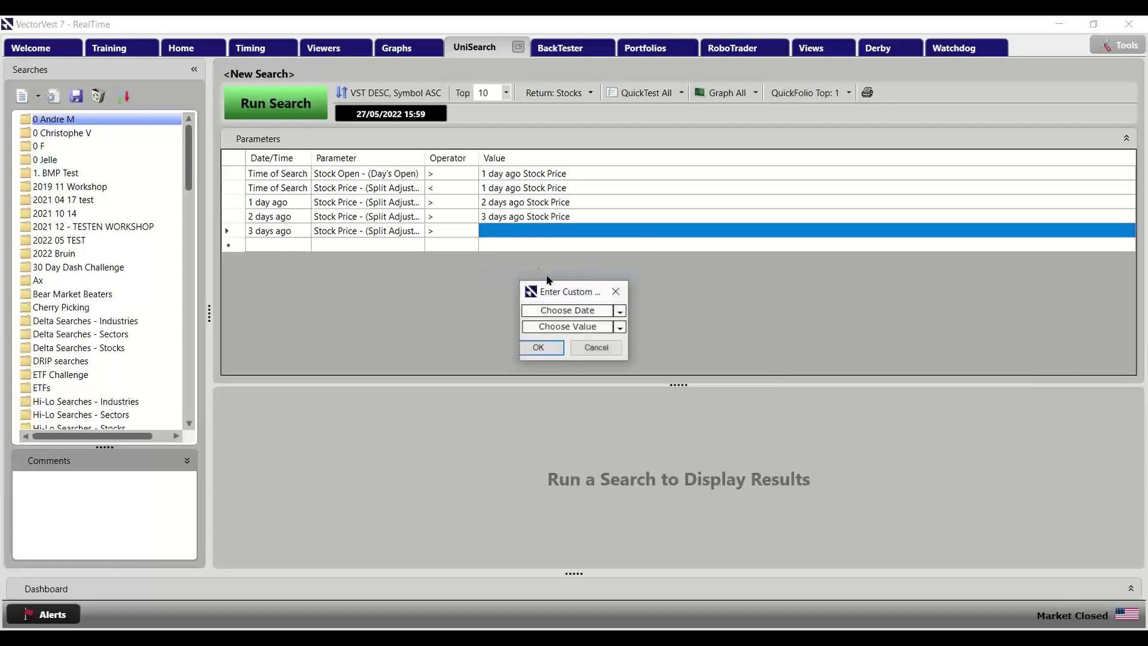
{"action": "left_click", "coordinate": [552, 309]}
{"action": "mouse_move", "coordinate": [616, 355]}
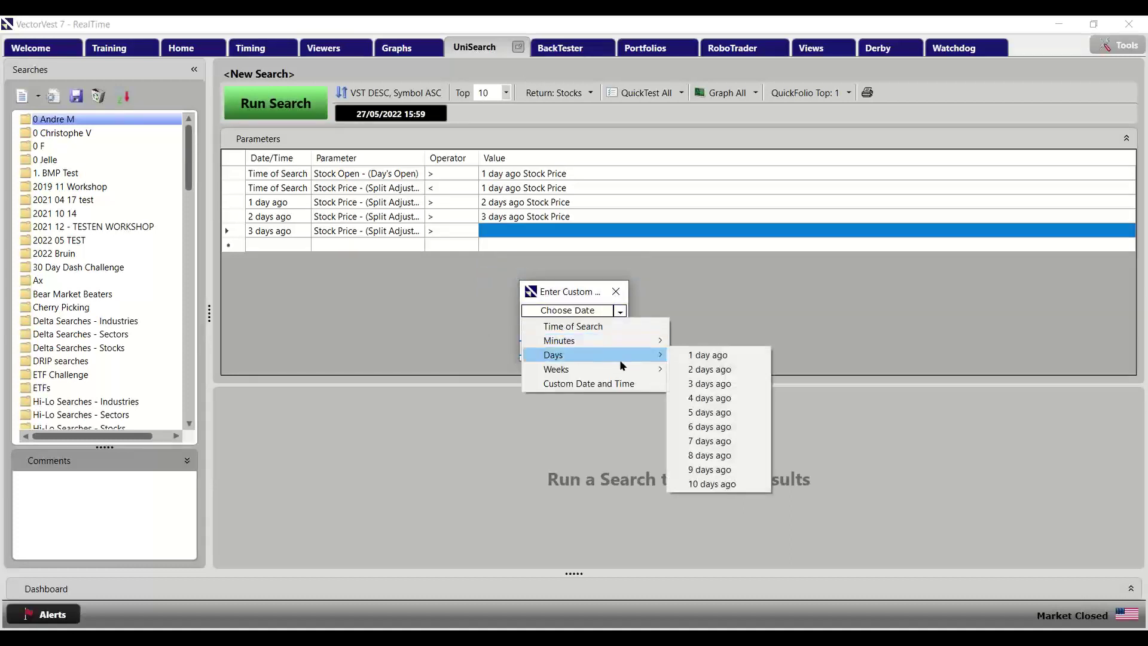
{"action": "left_click", "coordinate": [703, 397]}
{"action": "left_click", "coordinate": [575, 328]}
{"action": "mouse_move", "coordinate": [584, 343]}
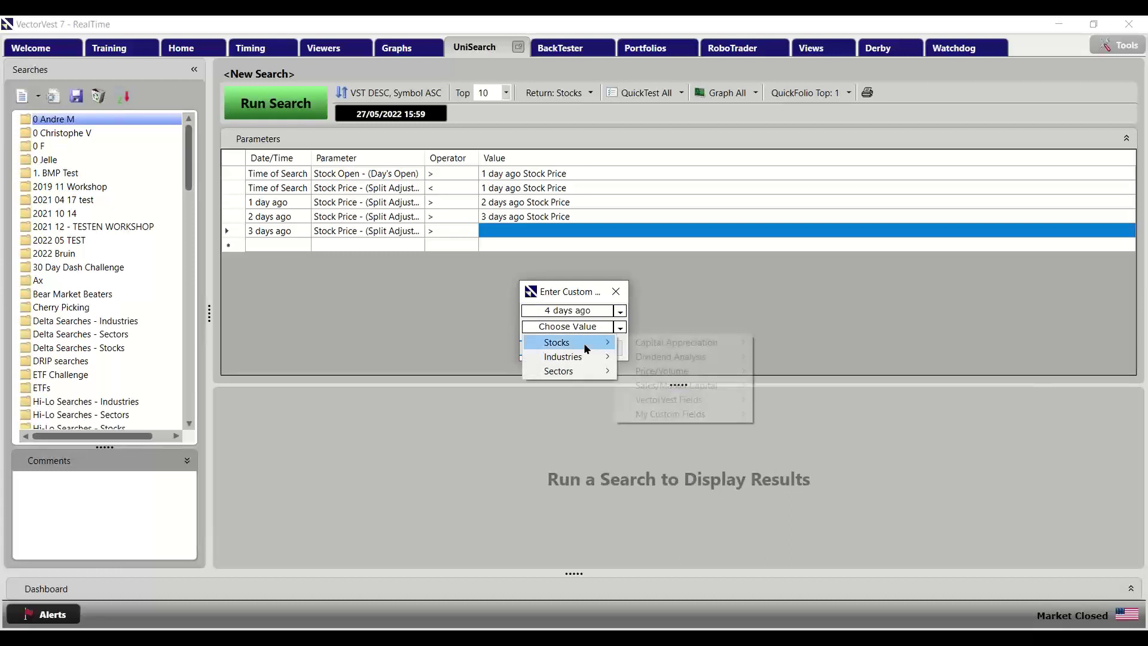
{"action": "mouse_move", "coordinate": [708, 371]}
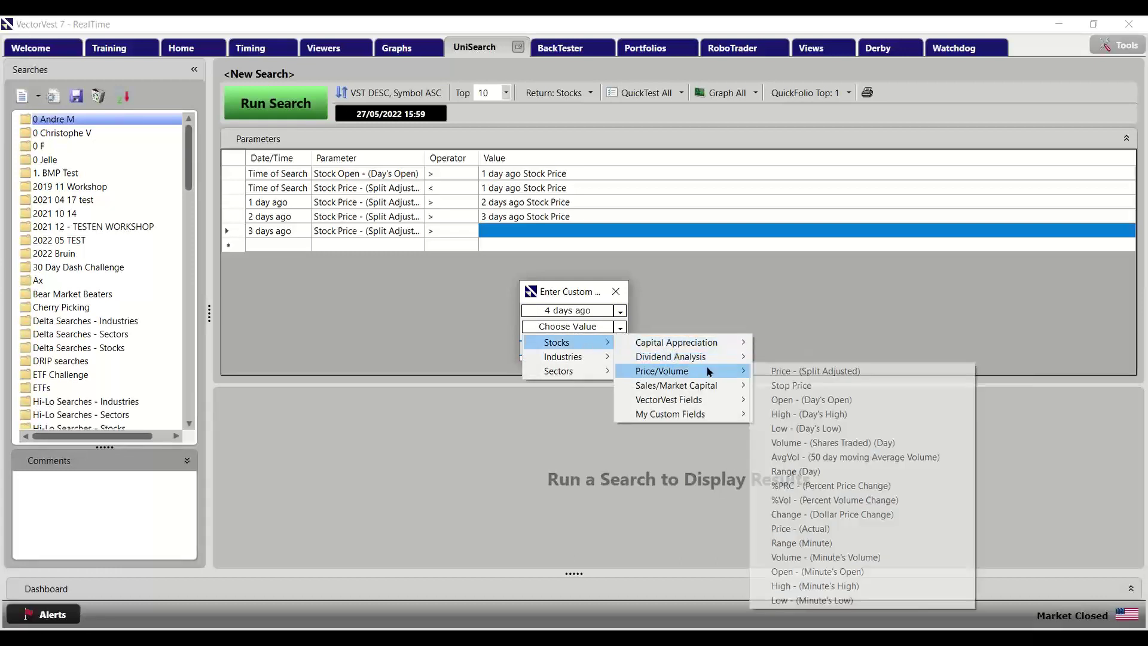
{"action": "left_click", "coordinate": [771, 371]}
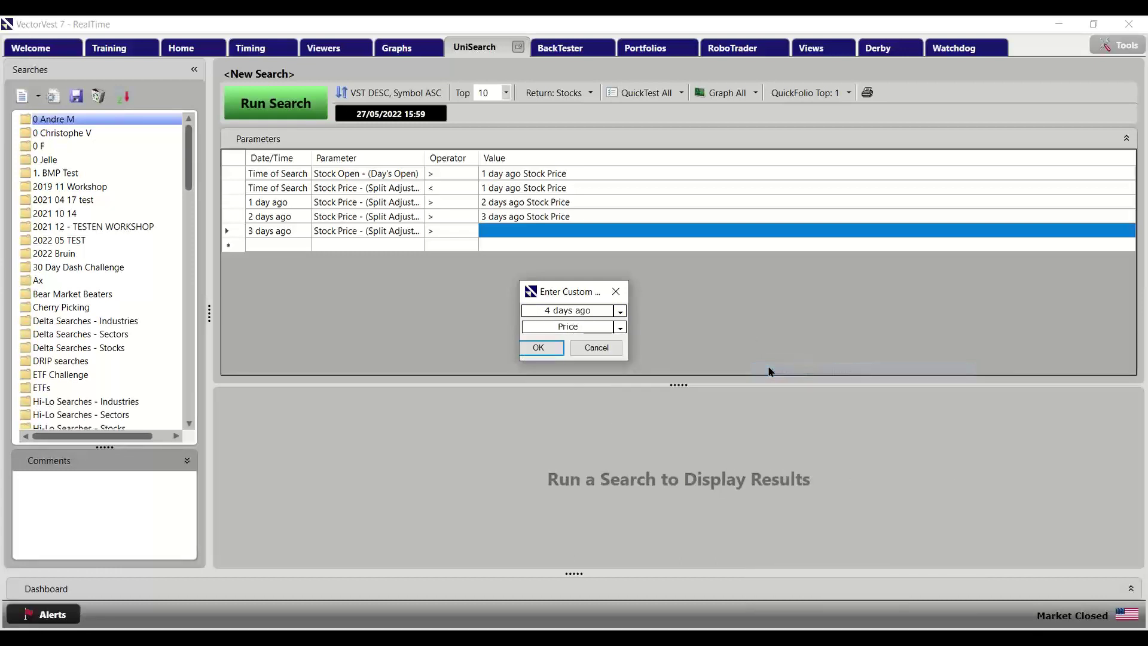
{"action": "left_click", "coordinate": [539, 348]}
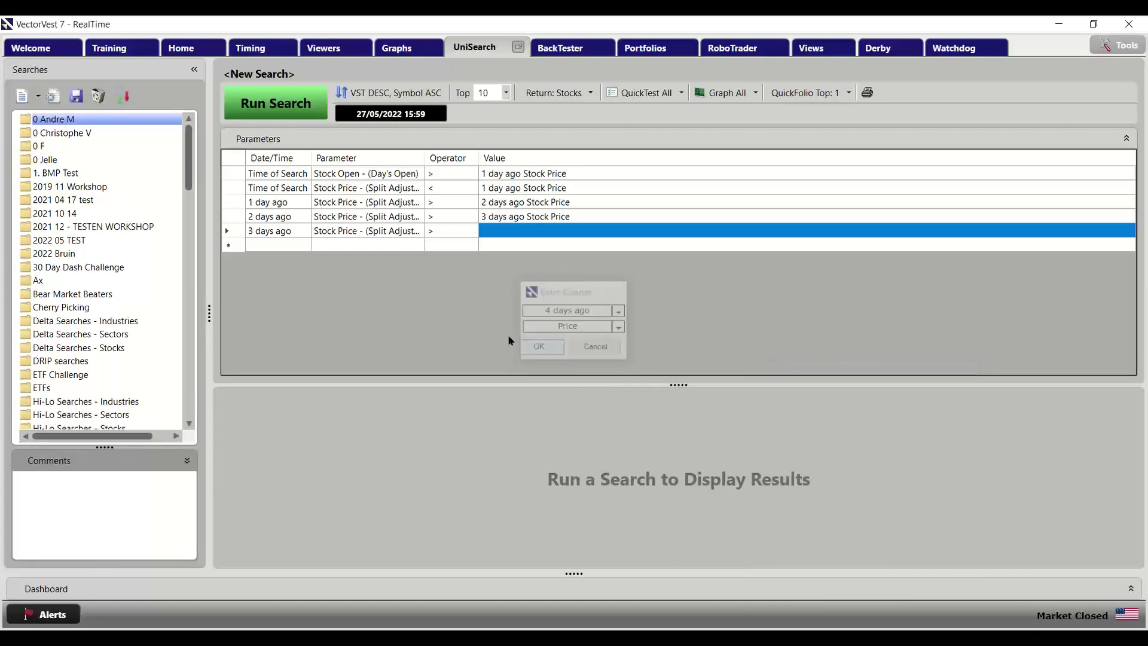
Review the five search conditions row by row, checking each one's date, parameter, operator and comparison value against the reversal pattern
{"action": "left_click", "coordinate": [236, 237]}
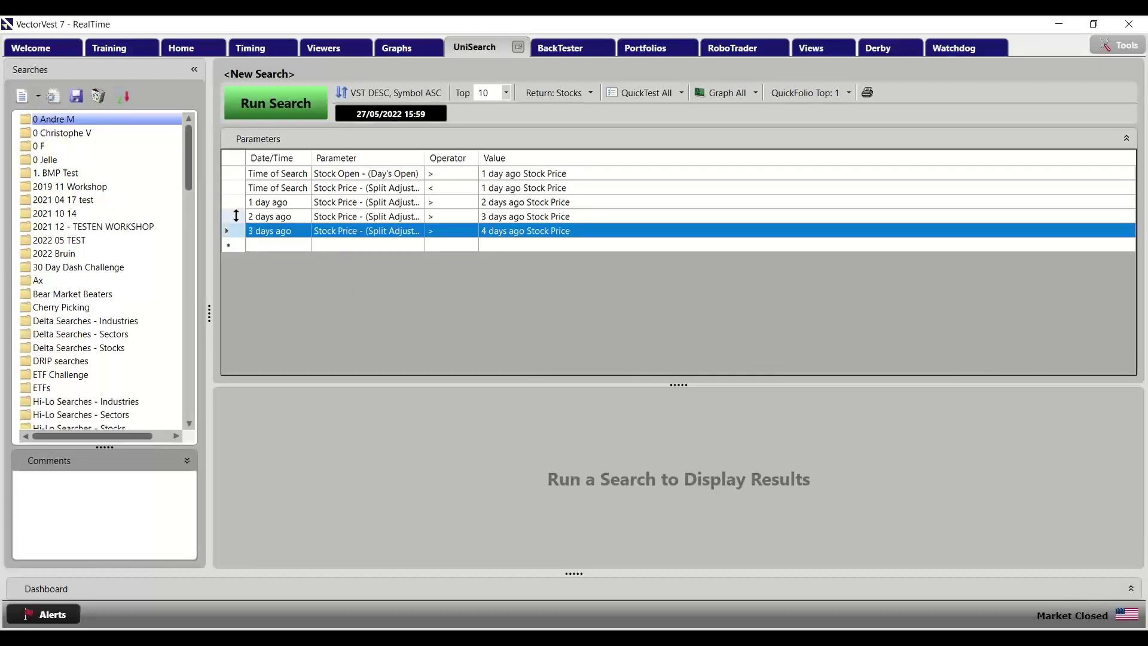
{"action": "left_click", "coordinate": [237, 178]}
{"action": "left_click", "coordinate": [231, 204]}
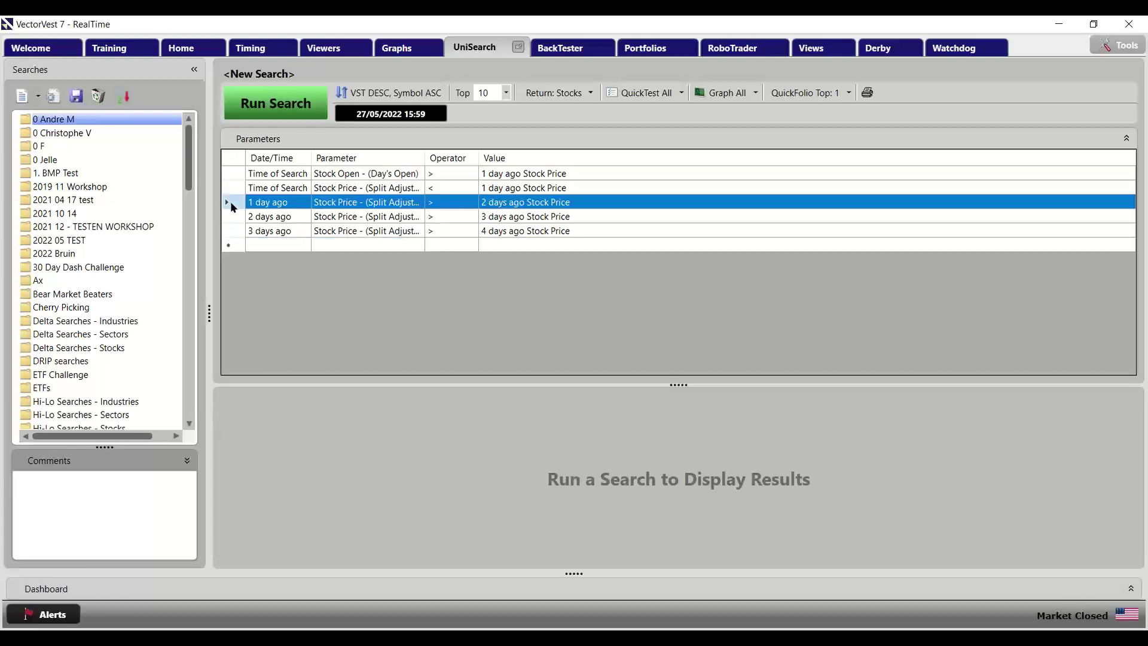
{"action": "left_click", "coordinate": [236, 218]}
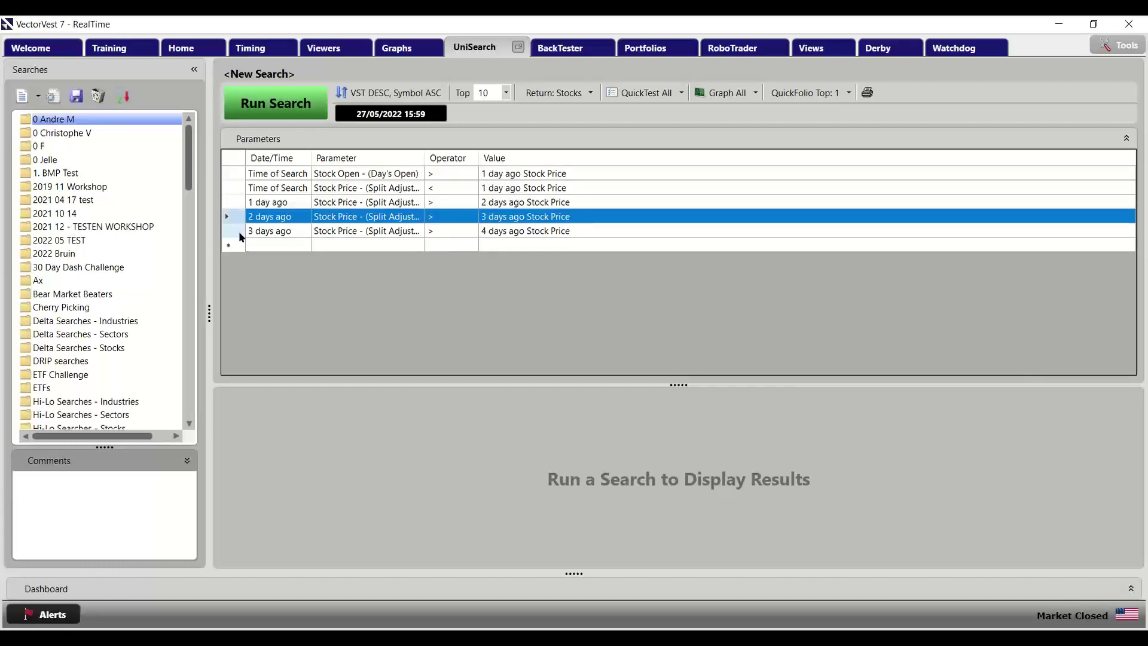
{"action": "left_click", "coordinate": [238, 233]}
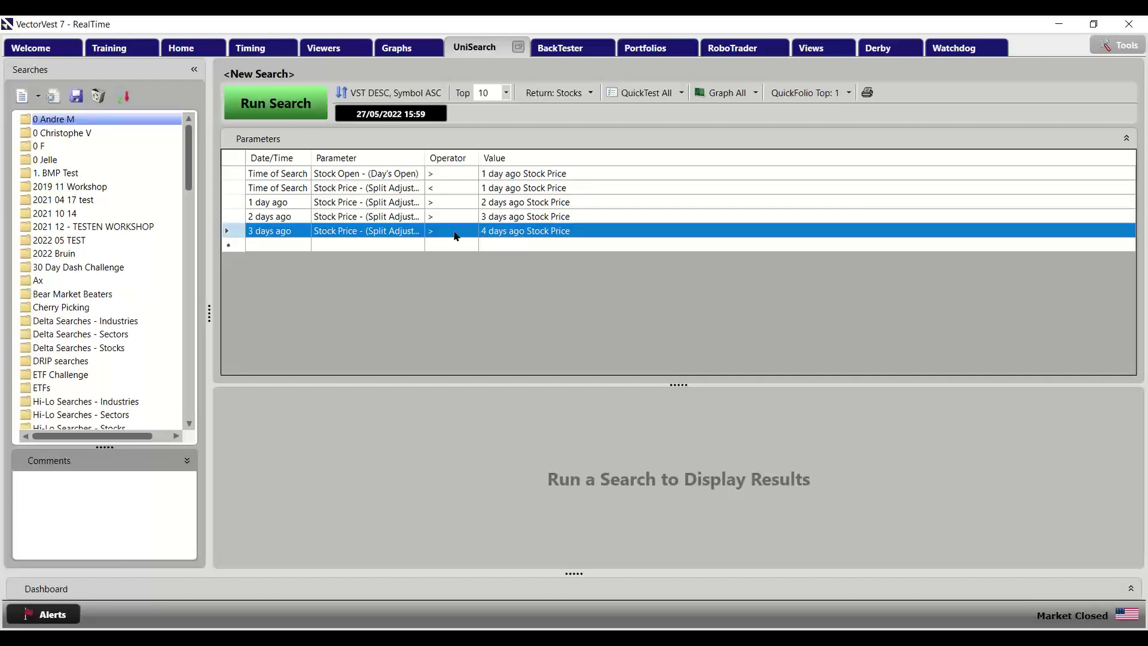
{"action": "left_click", "coordinate": [237, 218]}
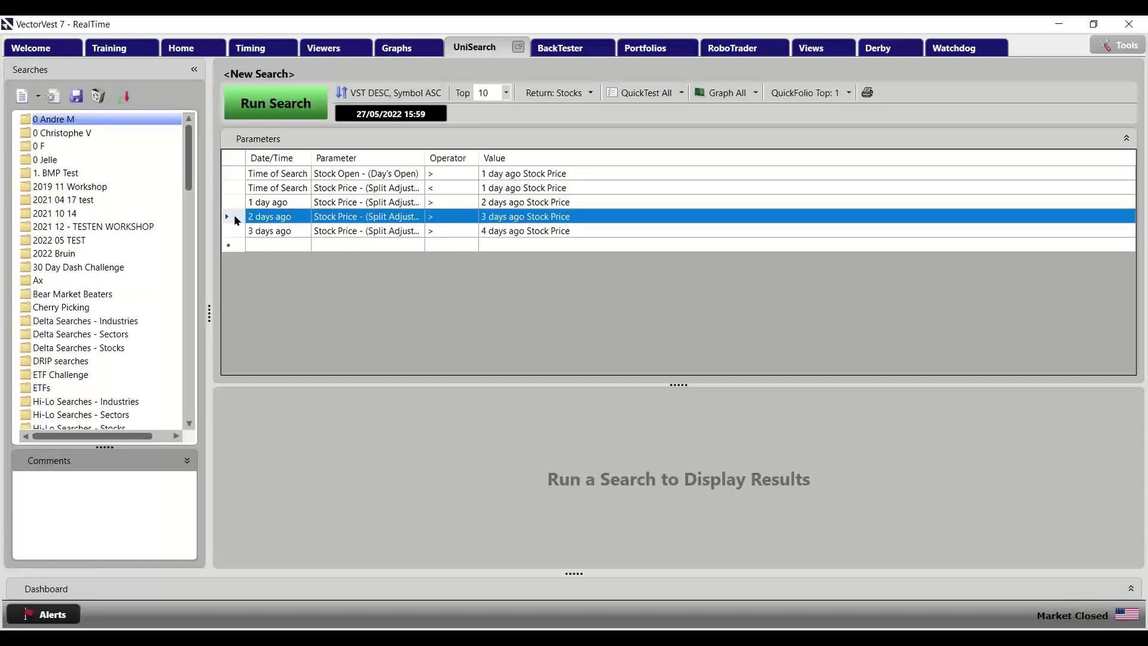
{"action": "left_click", "coordinate": [237, 234]}
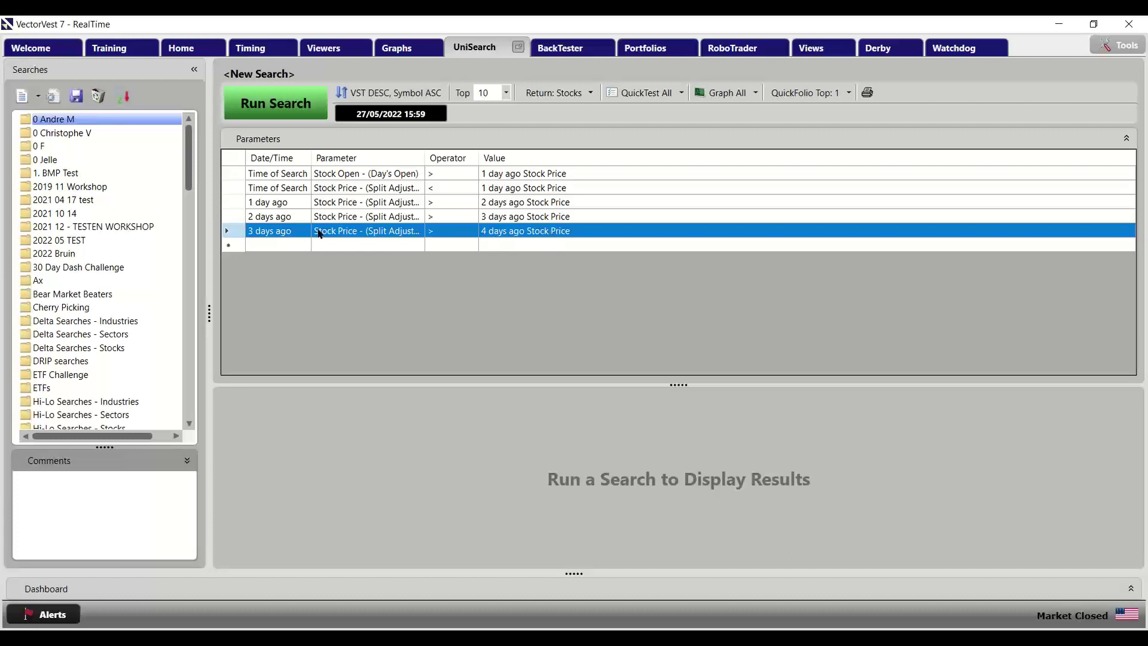
{"action": "left_click", "coordinate": [235, 218]}
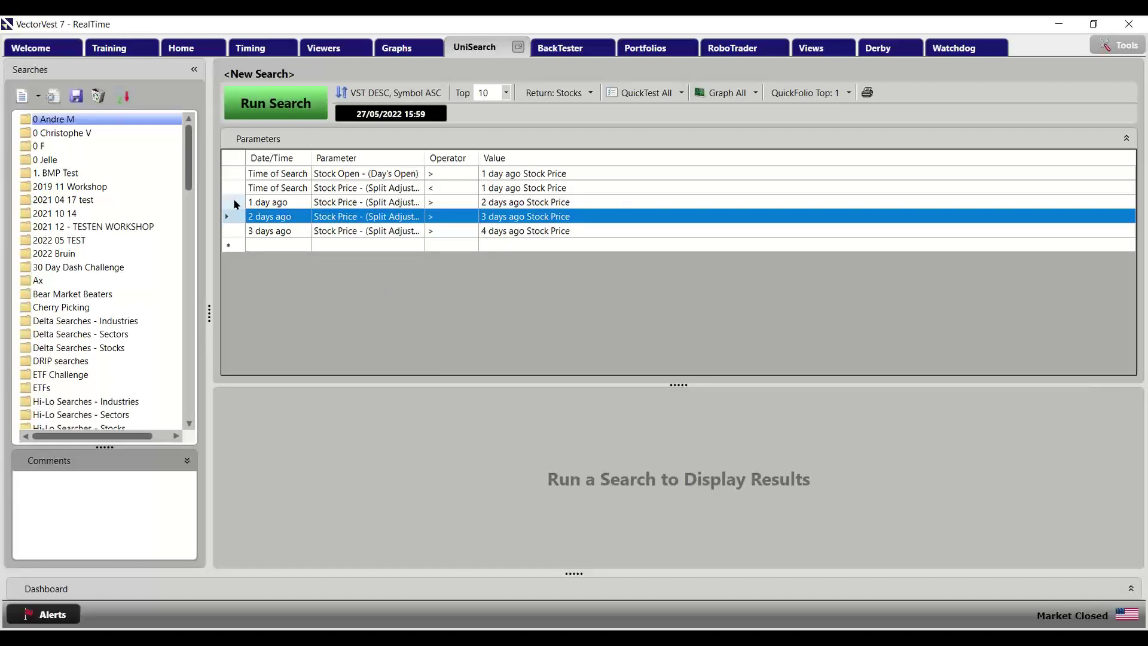
{"action": "left_click", "coordinate": [235, 204]}
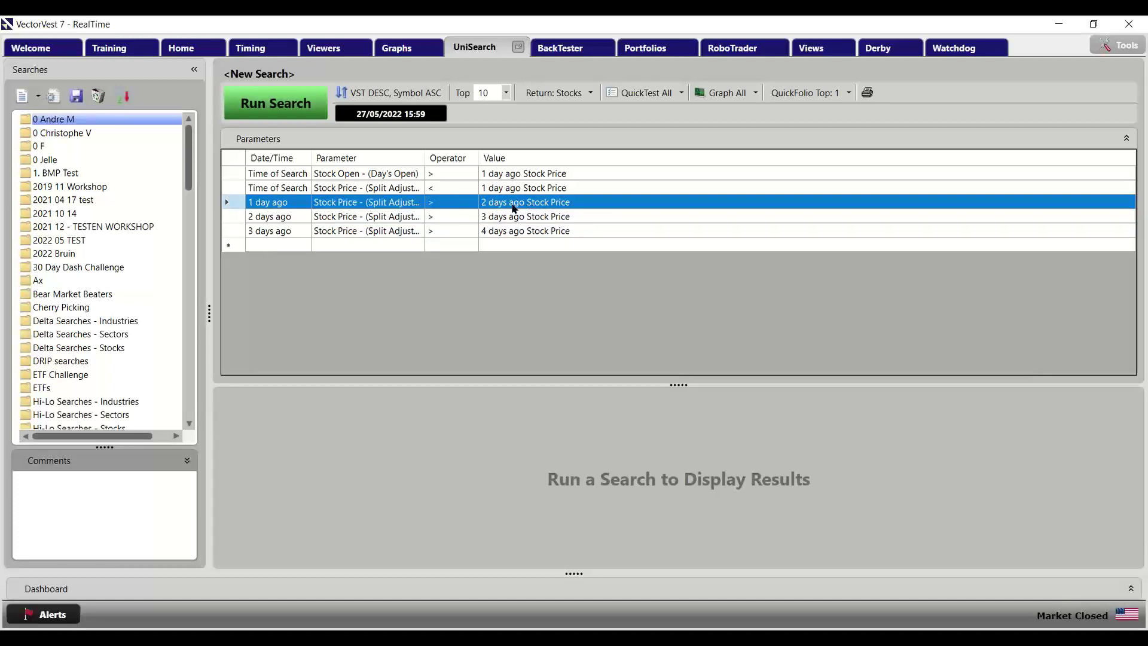
{"action": "left_click", "coordinate": [235, 174]}
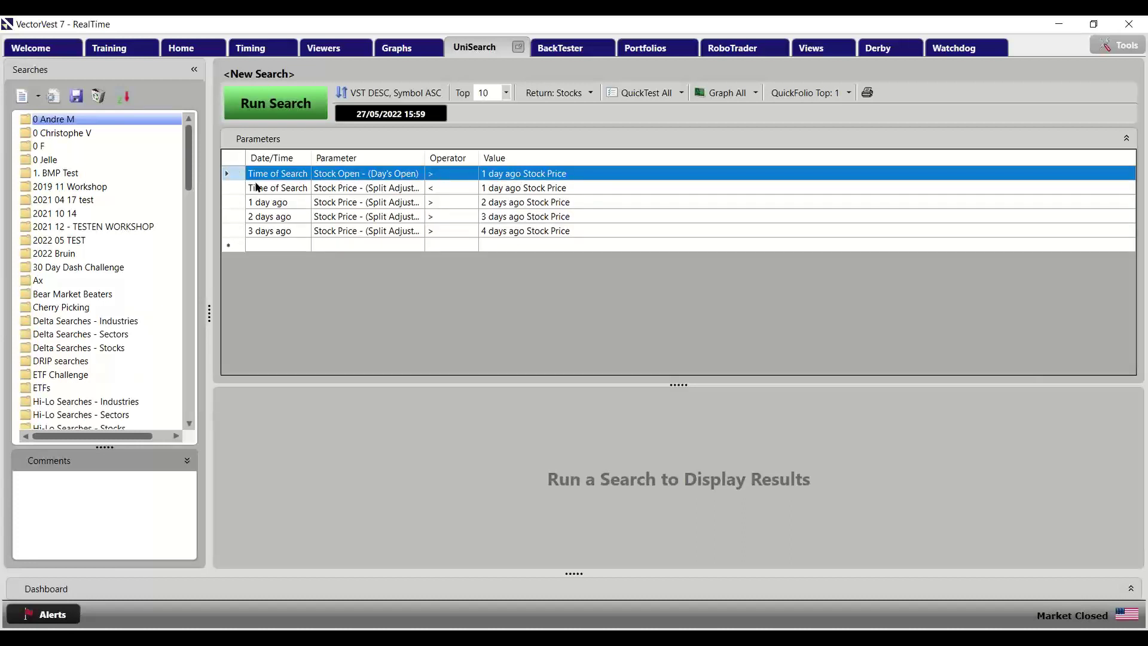
{"action": "left_click", "coordinate": [226, 186]}
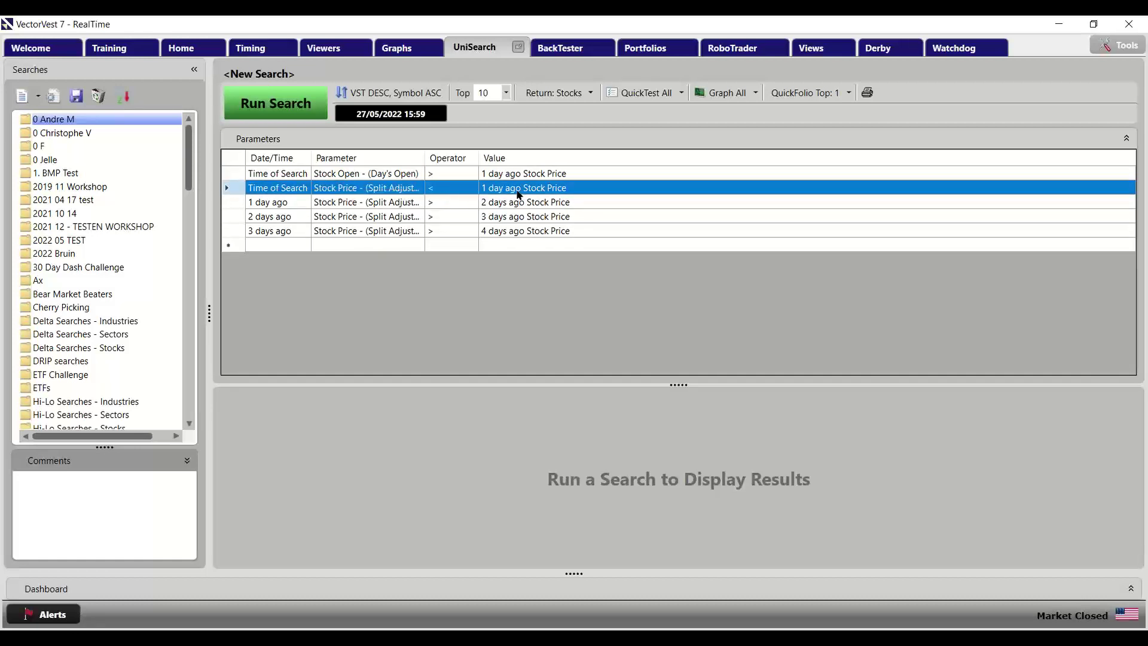
Run the new candle reversal search with its five price conditions
{"action": "left_click", "coordinate": [277, 112]}
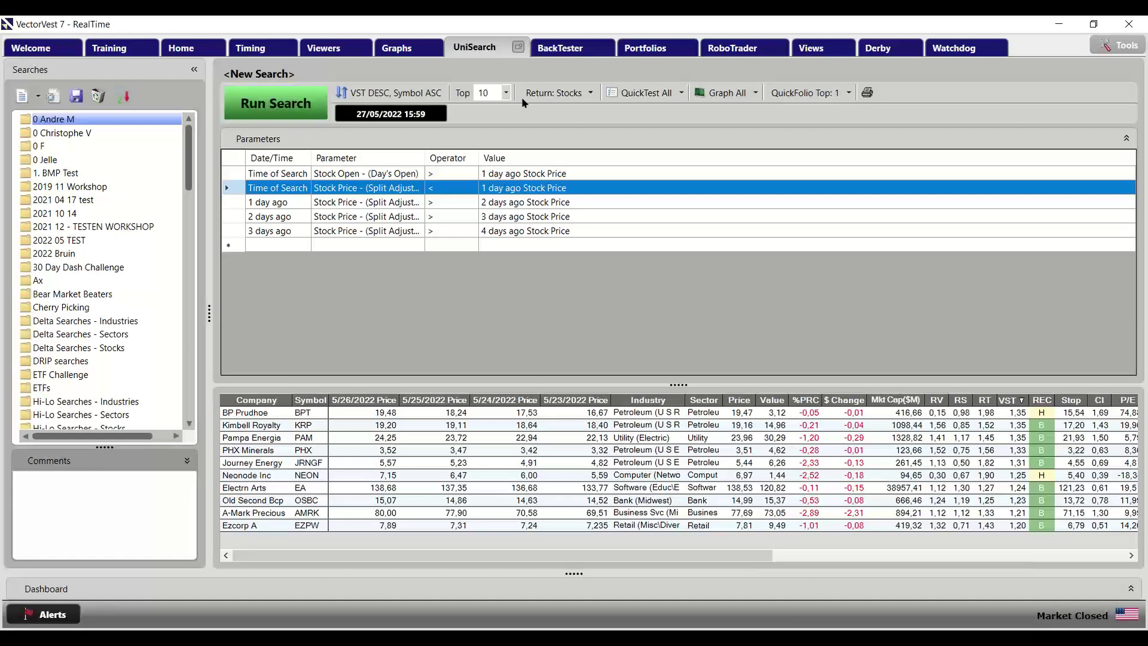
Graph all the search results in a maximized graph window with a three-month range and the Date Line cursor
{"action": "left_click", "coordinate": [721, 93]}
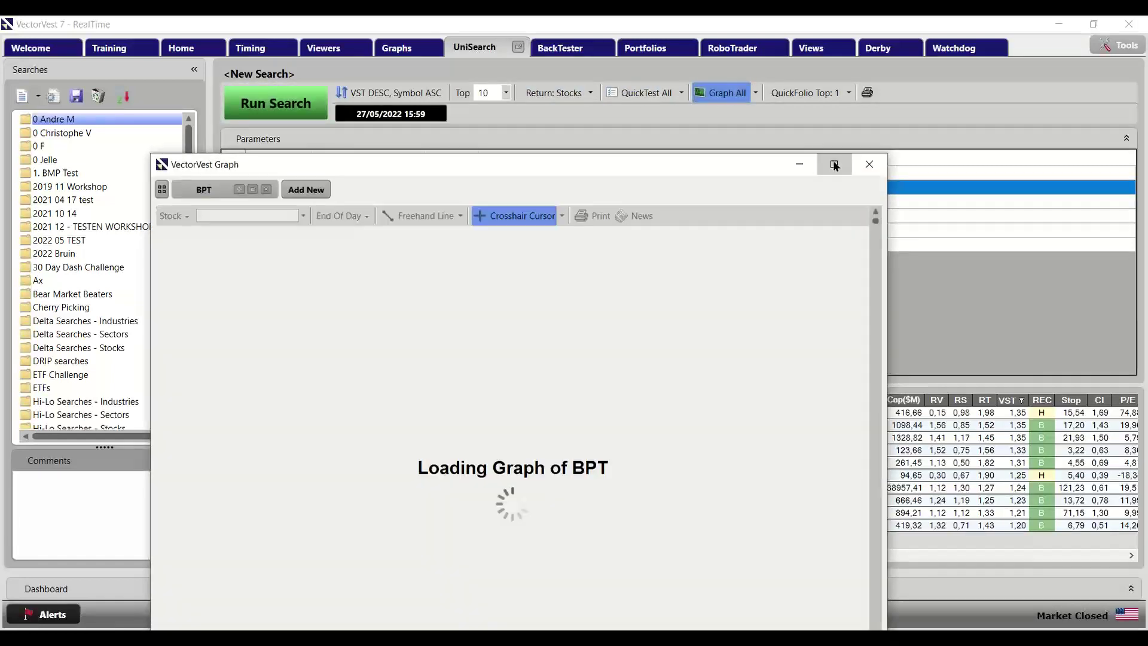
{"action": "left_click", "coordinate": [835, 163]}
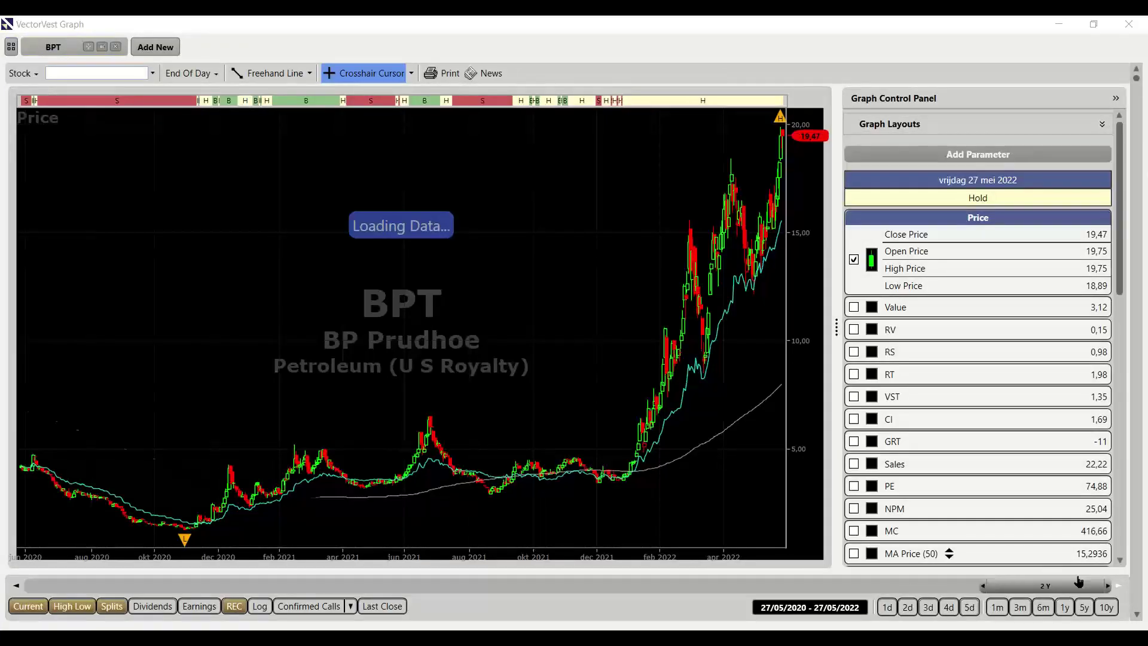
{"action": "left_click", "coordinate": [1019, 608]}
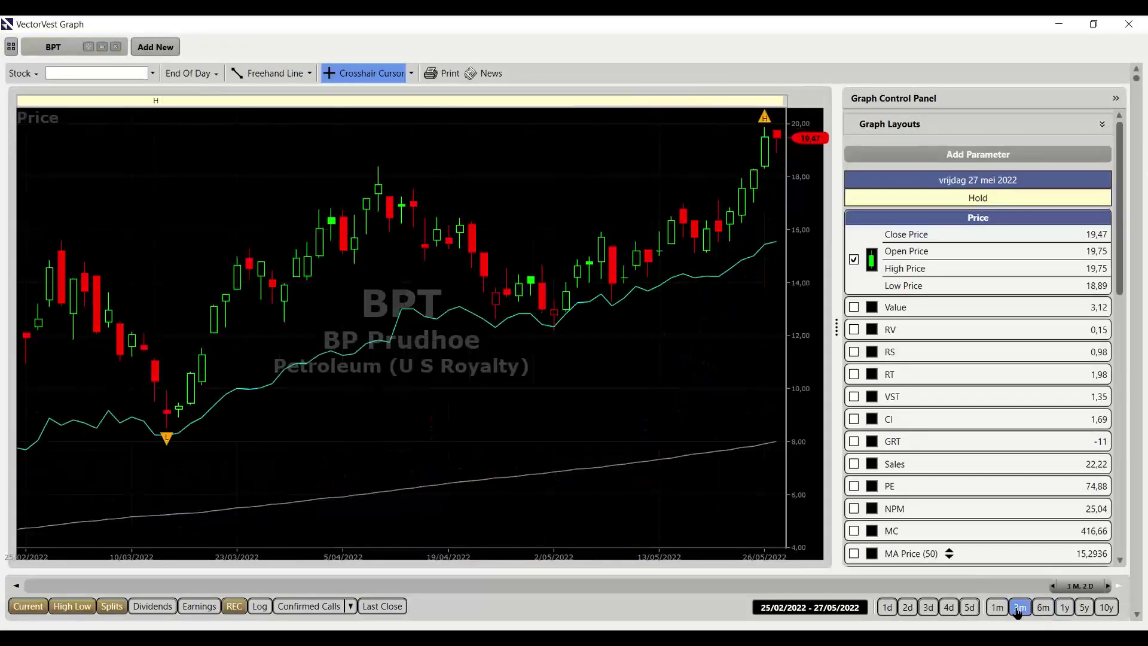
{"action": "left_click", "coordinate": [412, 76]}
{"action": "left_click", "coordinate": [396, 145]}
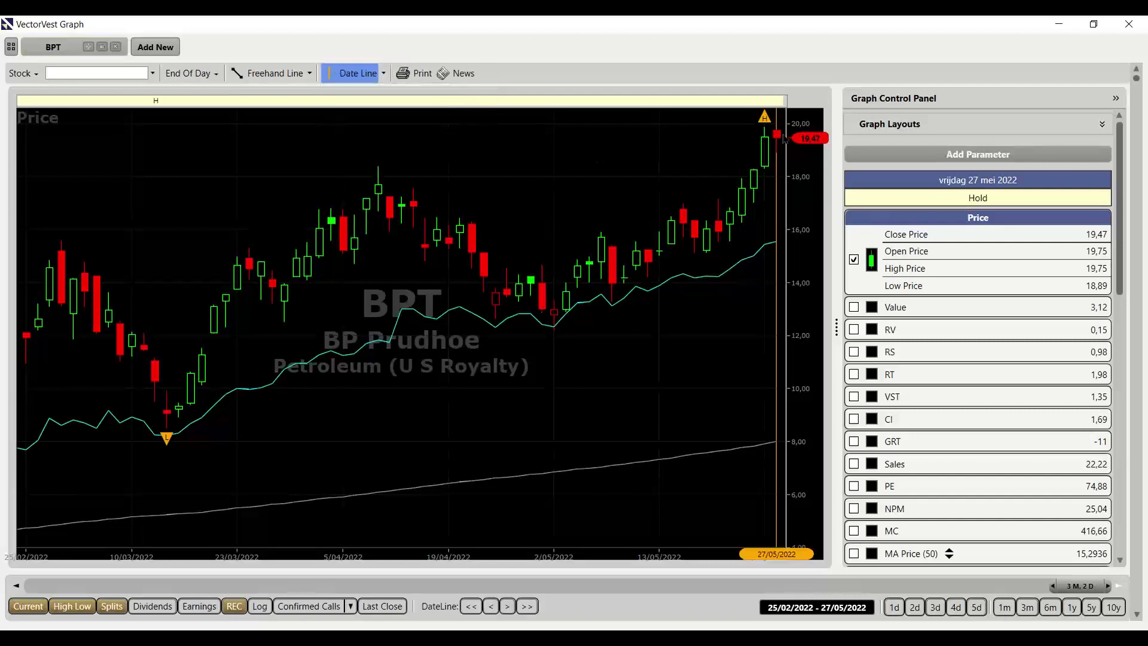
Examine the BPT candles of 25 and 24 May 2022 and page through the KRP and PAM graphs to PHX
{"action": "left_click", "coordinate": [752, 189]}
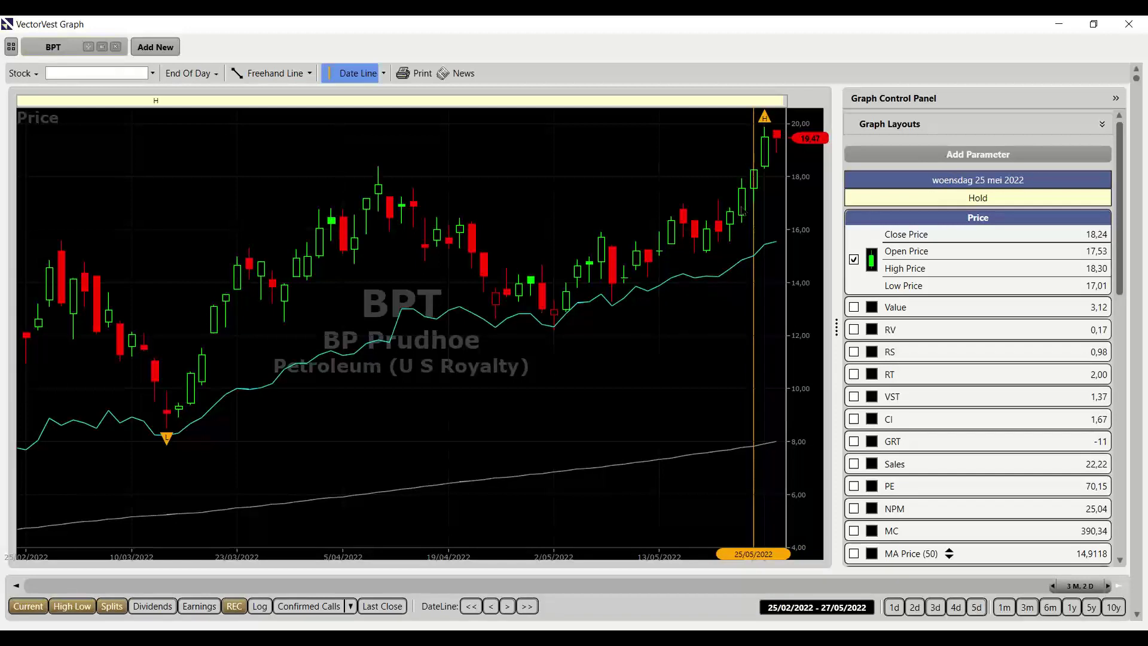
{"action": "left_click", "coordinate": [742, 205]}
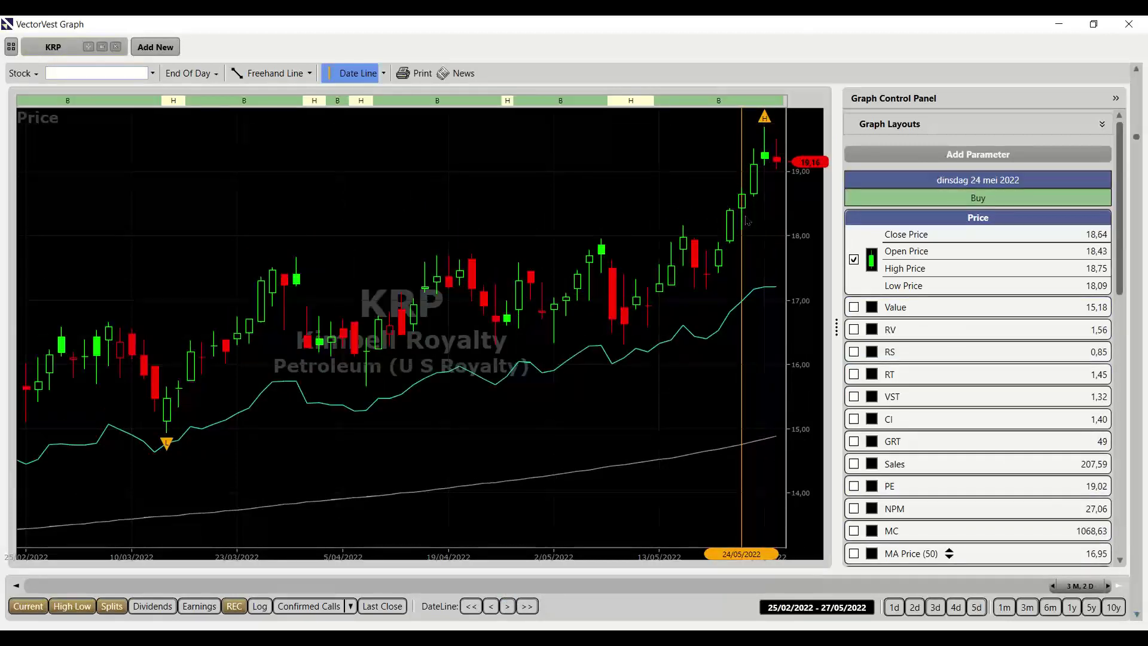
{"action": "left_click", "coordinate": [1136, 615]}
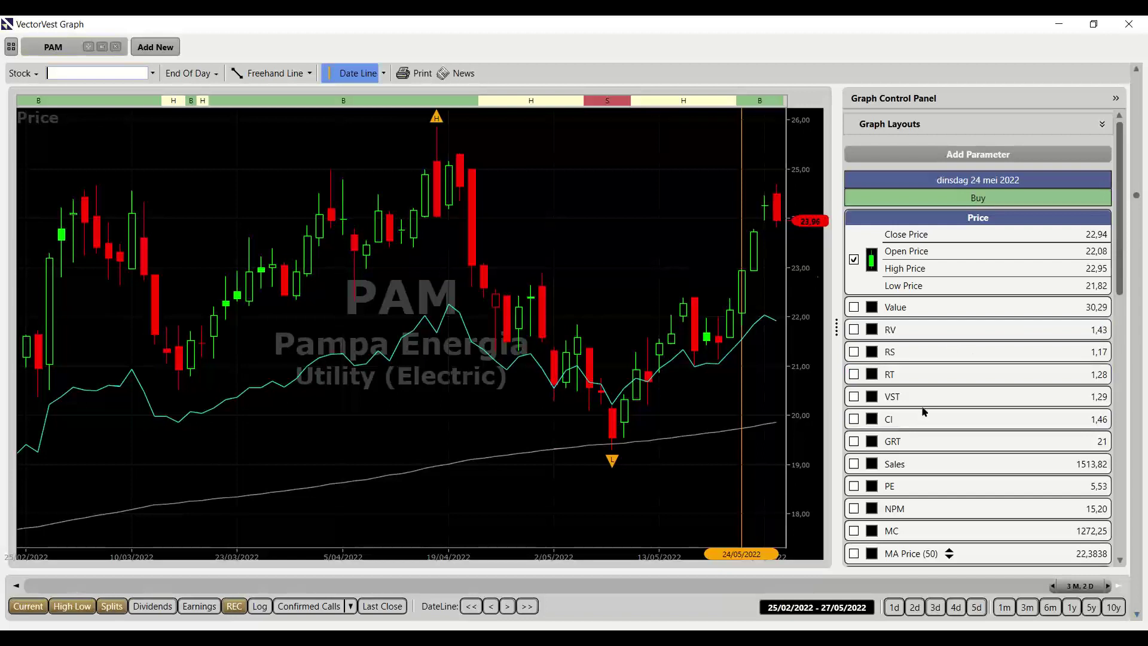
{"action": "left_click", "coordinate": [1136, 616]}
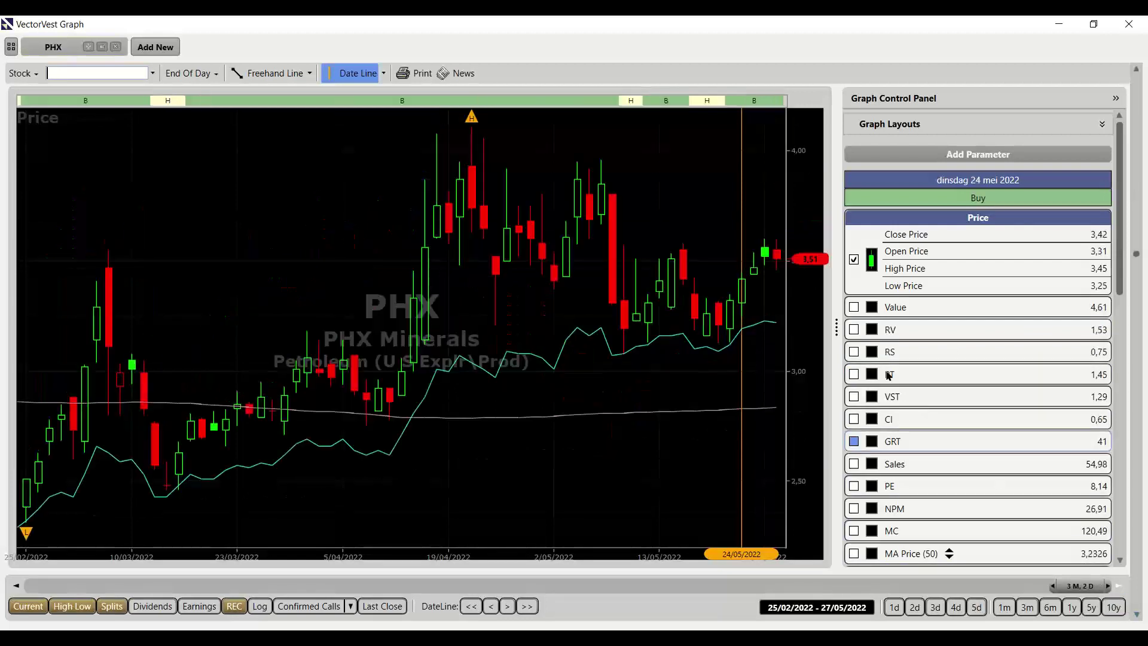
Compare the opening and closing prices of PHX on 26 and 27 May 2022 using the date line
{"action": "left_click", "coordinate": [766, 254]}
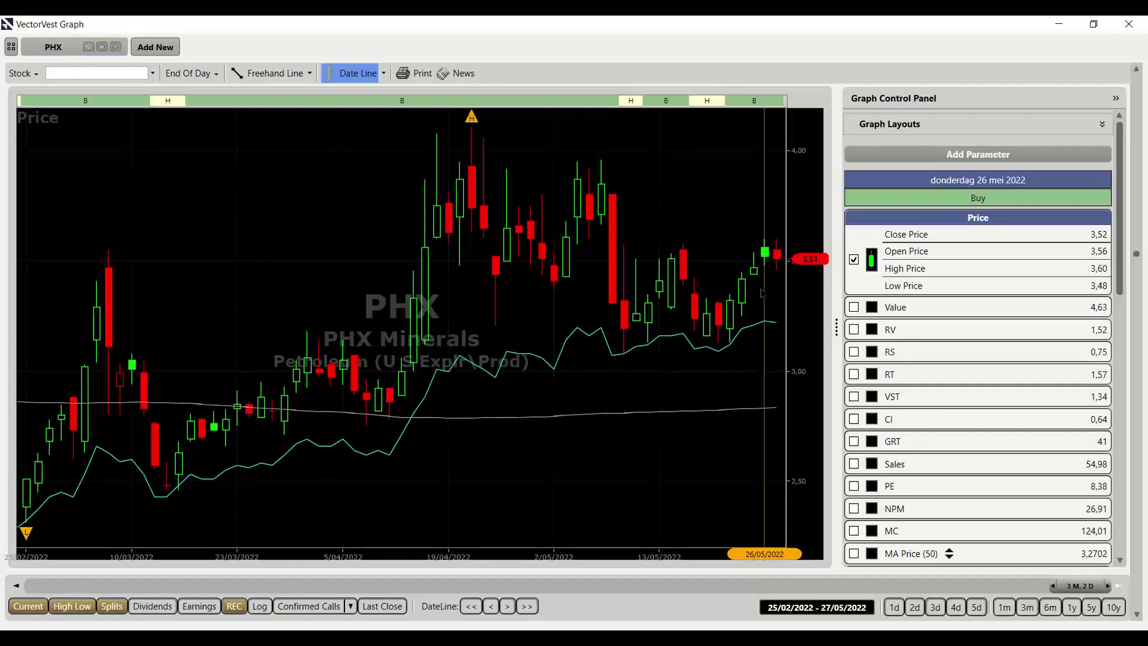
{"action": "left_click", "coordinate": [779, 263]}
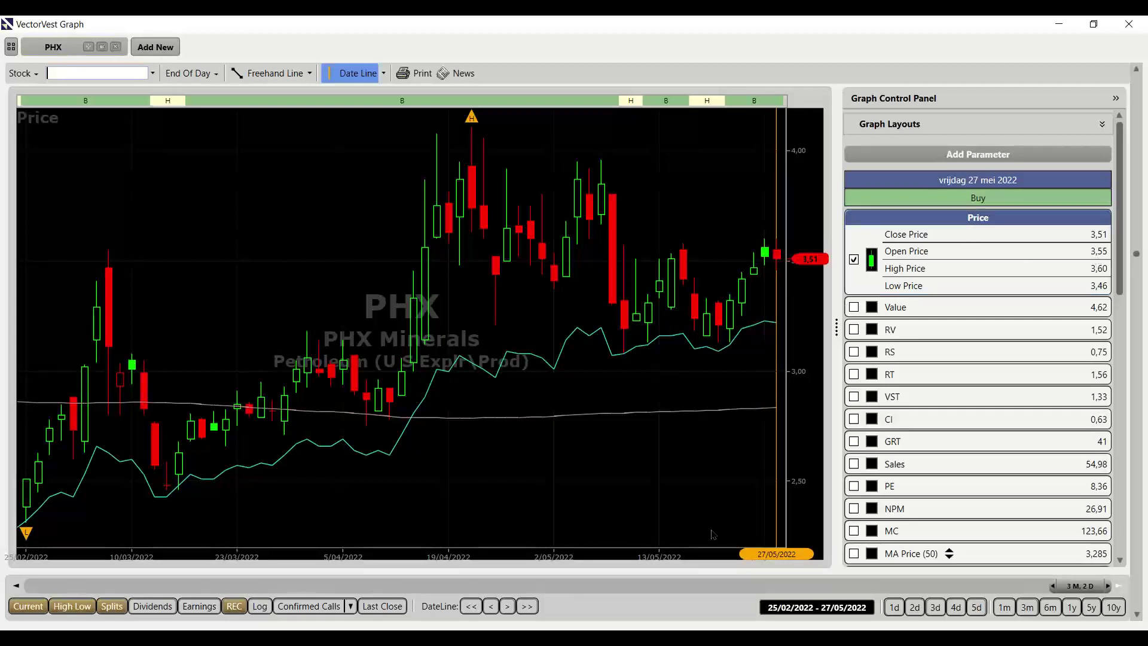
{"action": "left_click", "coordinate": [491, 606]}
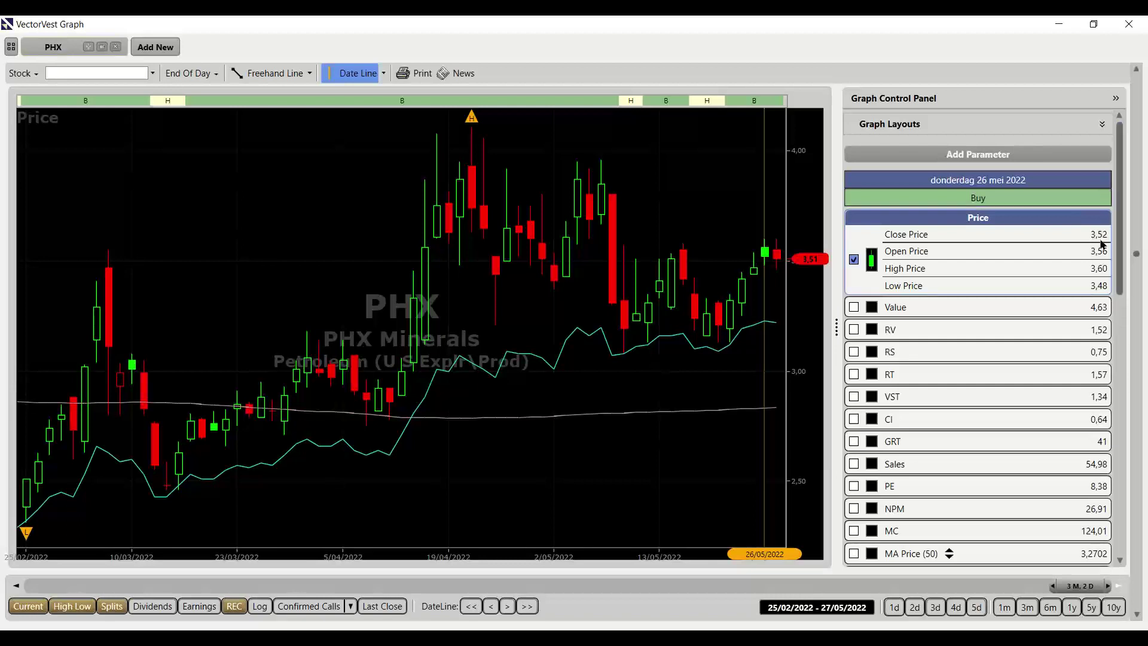
{"action": "left_click", "coordinate": [507, 606]}
Return to the PAM and KRP graphs and compare each stock's opening and closing prices on 26 and 27 May 2022
{"action": "type", "text": "PAM"}
{"action": "key", "text": "Return"}
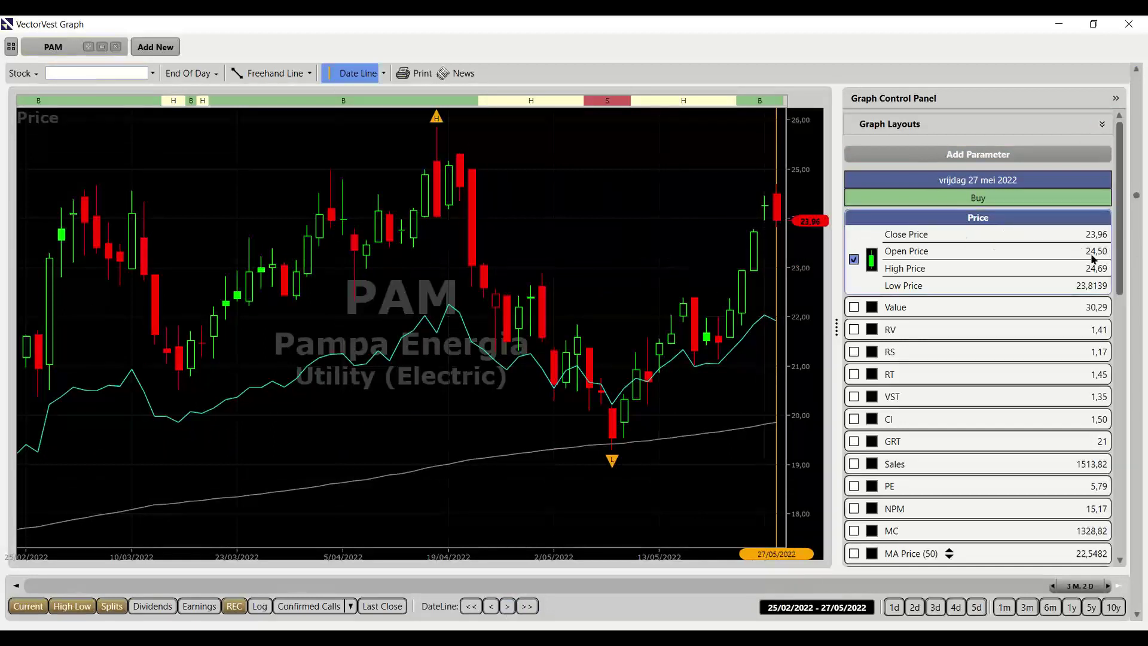
{"action": "left_click", "coordinate": [491, 607]}
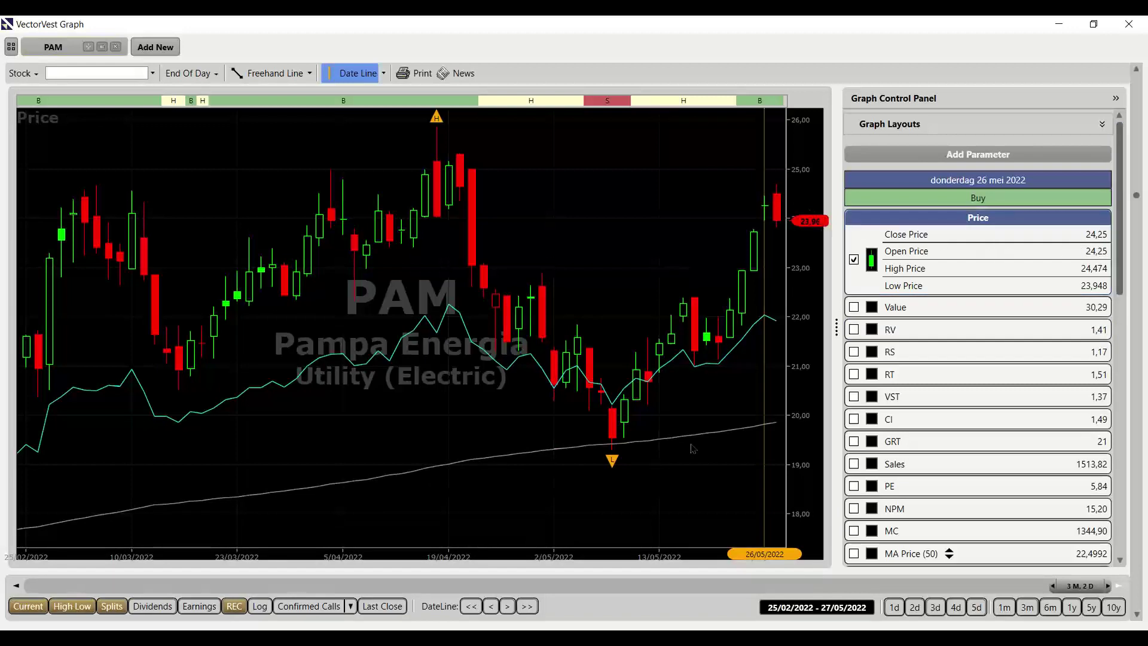
{"action": "left_click", "coordinate": [1136, 70]}
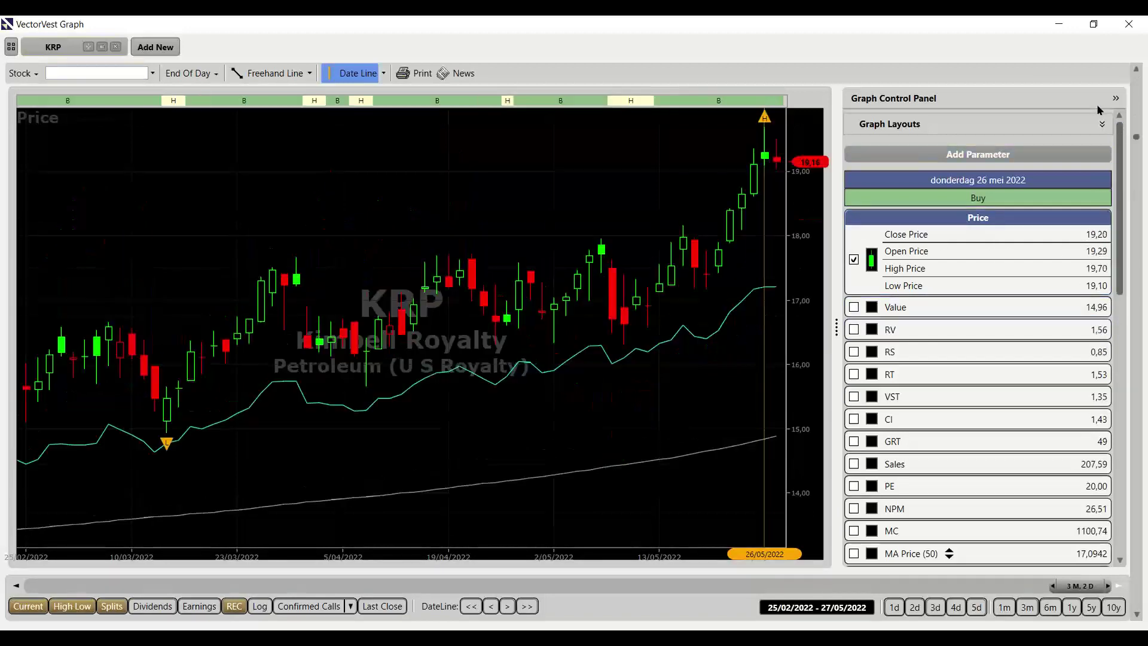
{"action": "left_click", "coordinate": [777, 167]}
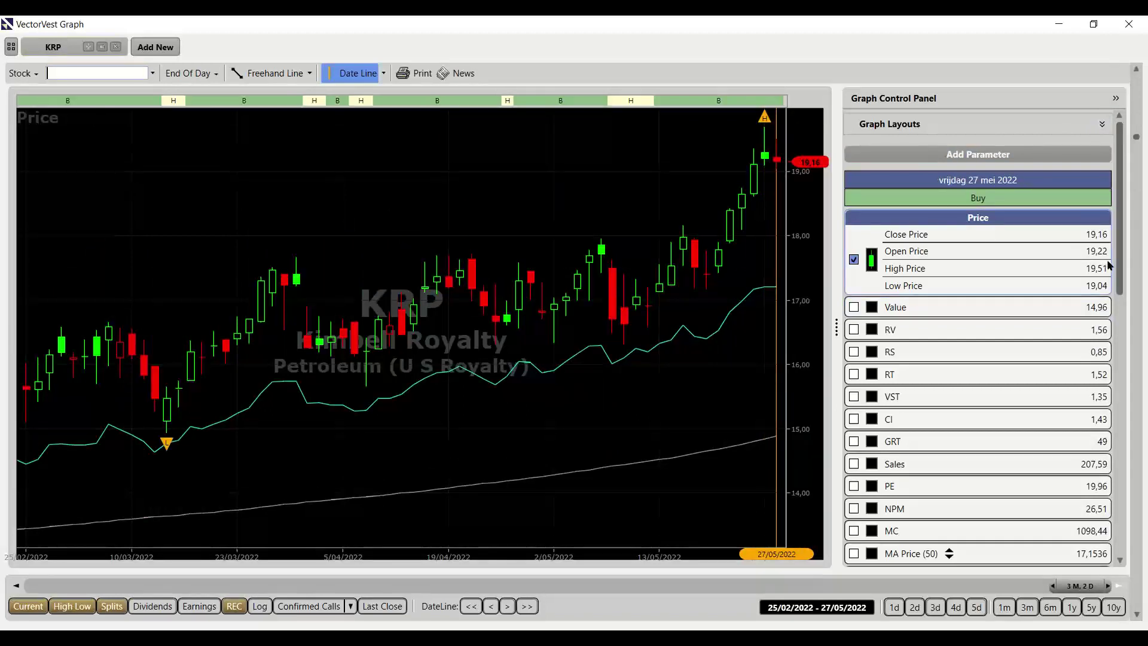